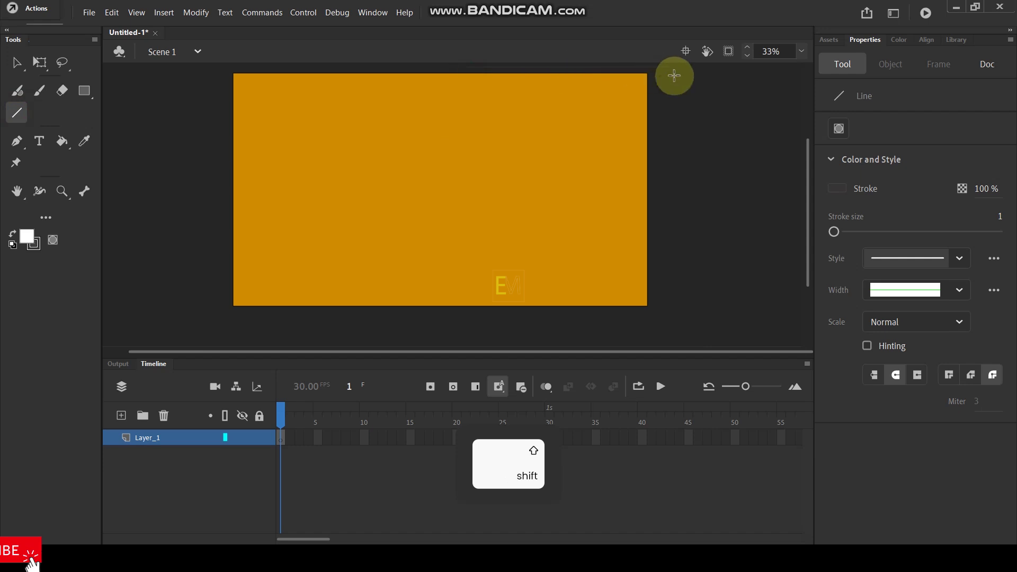
Draw a straight horizontal line just below the stage and a straight vertical line just outside its right edge.
drag(467, 319, 686, 323)
drag(661, 63, 661, 327)
scroll(666, 237, up, 1)
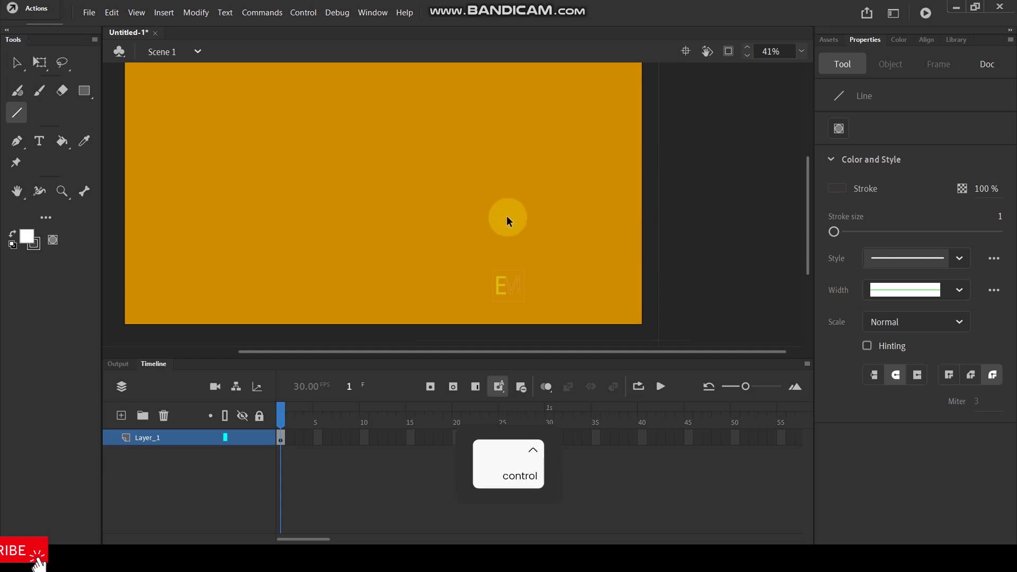
scroll(507, 217, down, 1)
Paint a wavy vertical line on frame 1 with the Paint Brush, spanning the stage height just inside its right edge.
key(y)
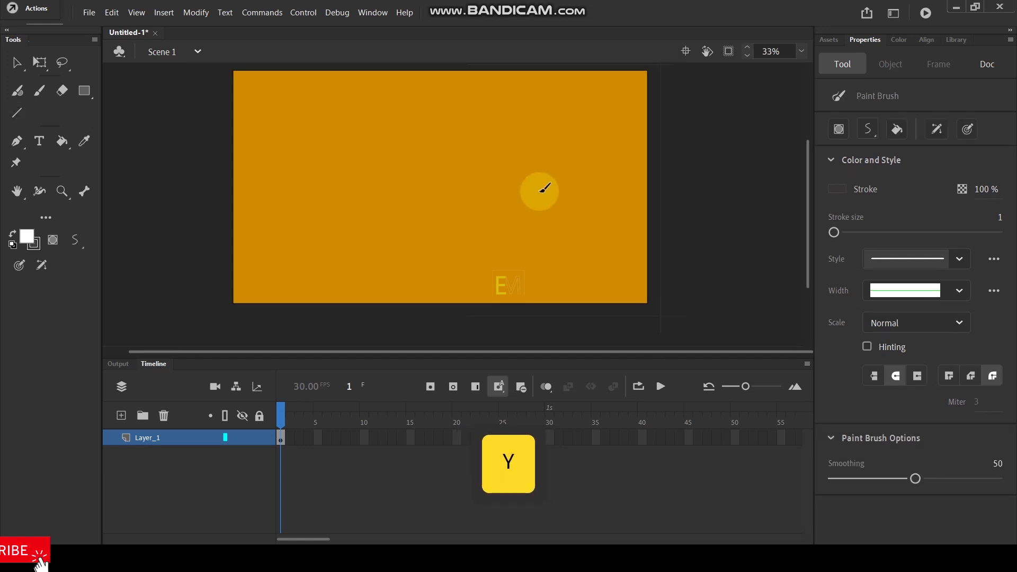
scroll(583, 82, down, 2)
scroll(588, 82, up, 2)
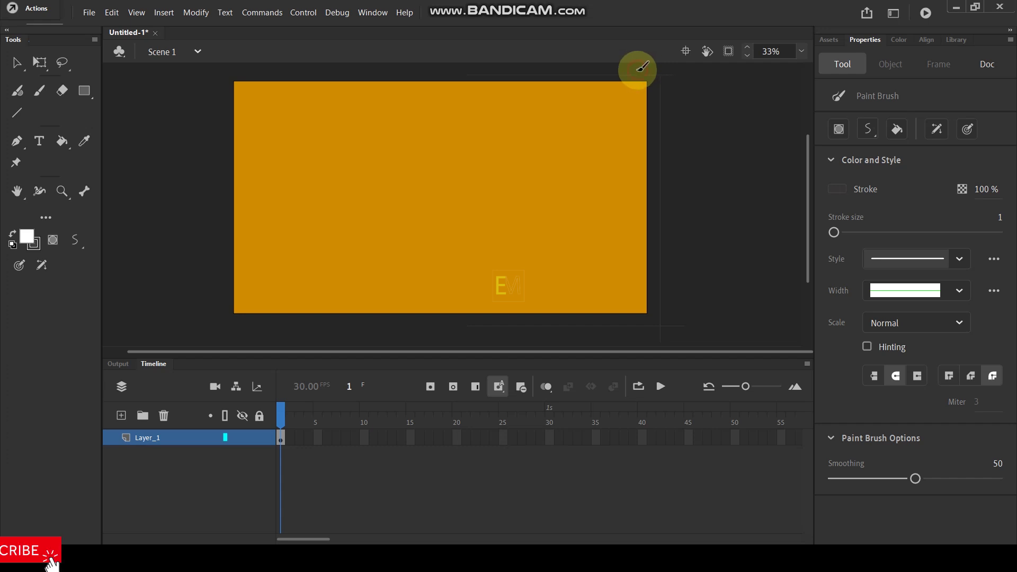
drag(630, 91, 627, 335)
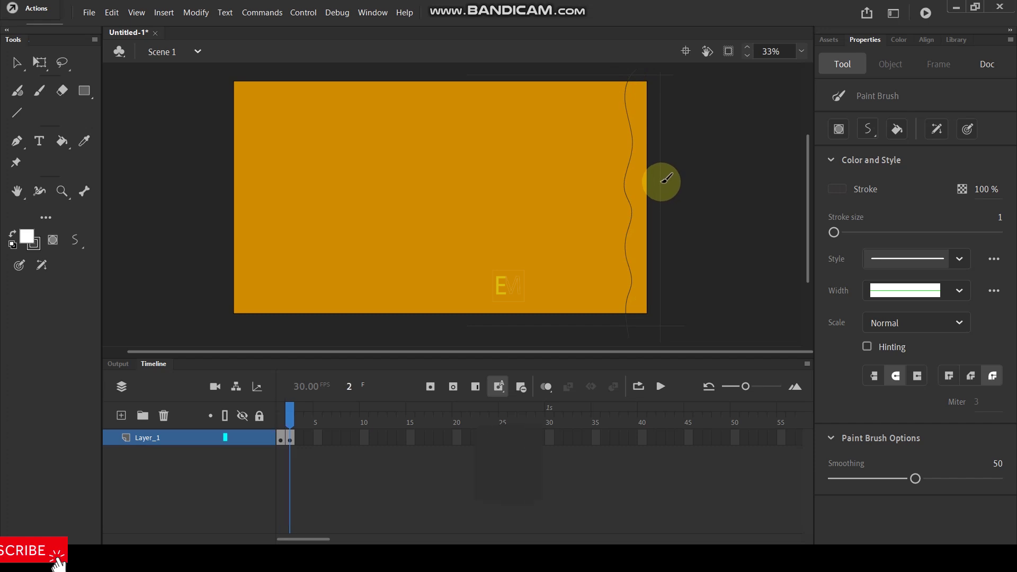
Add a keyframe at frame 2 and replace its wavy line with a new one painted slightly further left.
key(F6)
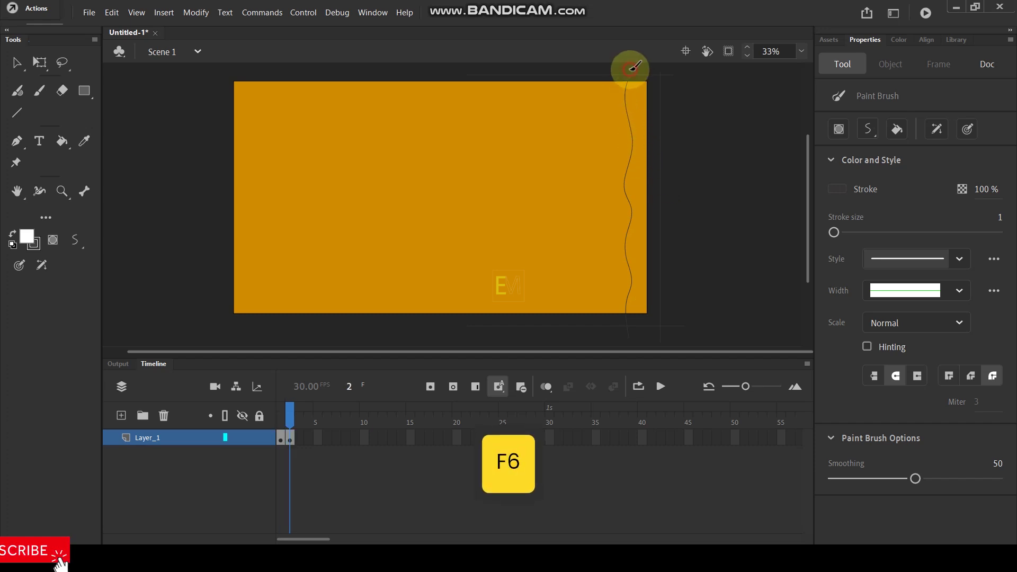
drag(623, 87, 614, 340)
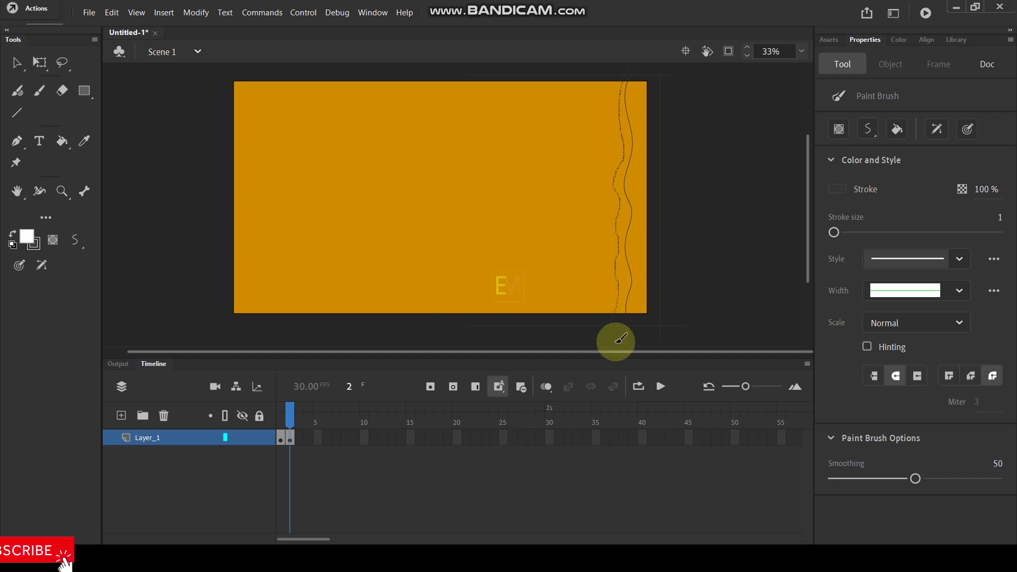
key(v)
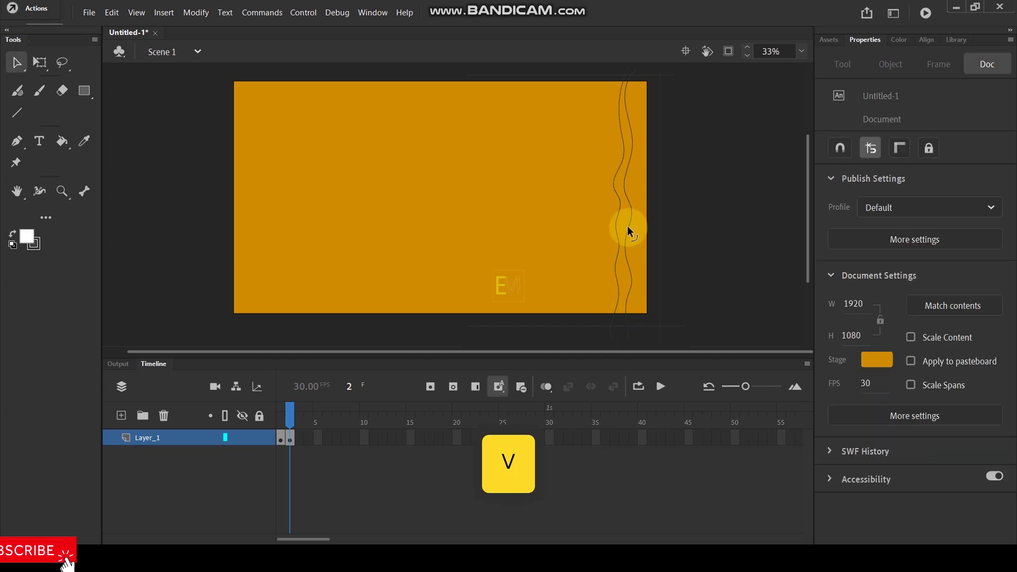
click(627, 225)
key(Delete)
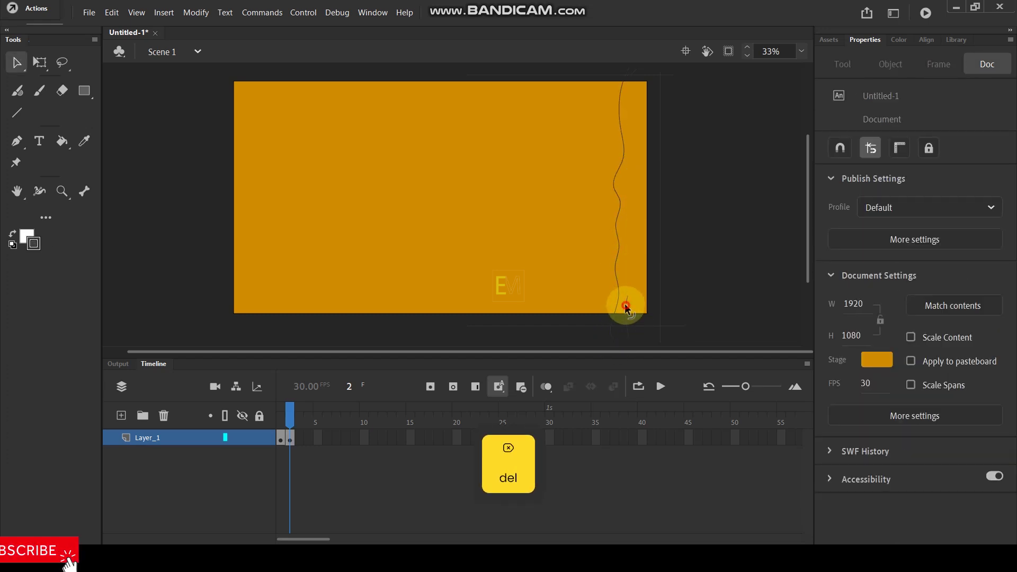
Turn on onion skinning, insert a keyframe at frame 3 and limit the onion skin range to the previous frame.
click(545, 386)
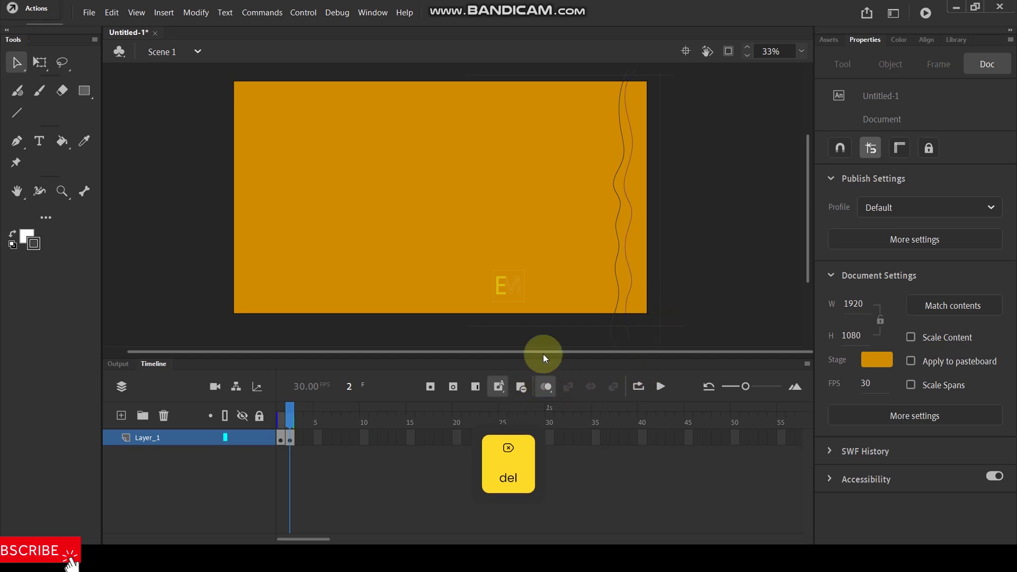
key(F6)
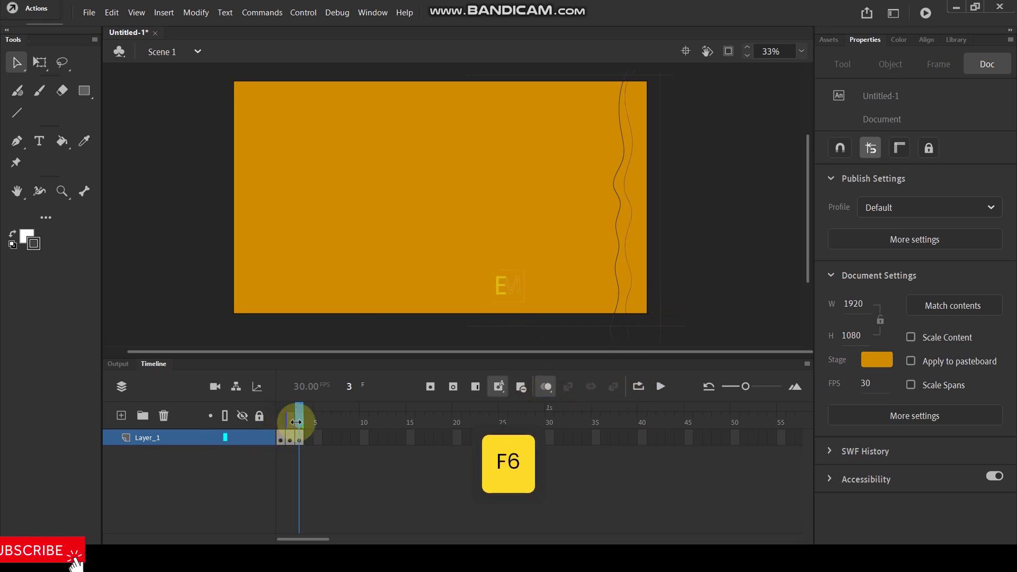
drag(296, 422, 286, 422)
Paint a new wavy vertical line left of the existing one on frame 3 and delete all segments of the old line.
key(y)
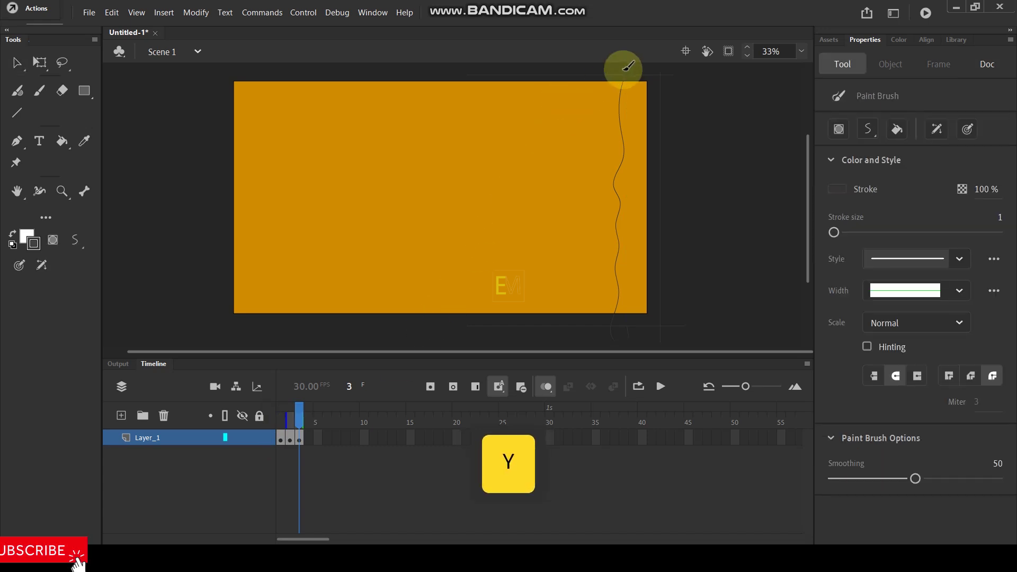
mouse_move(623, 68)
mouse_down()
mouse_move(610, 85)
mouse_move(604, 341)
mouse_up()
key(v)
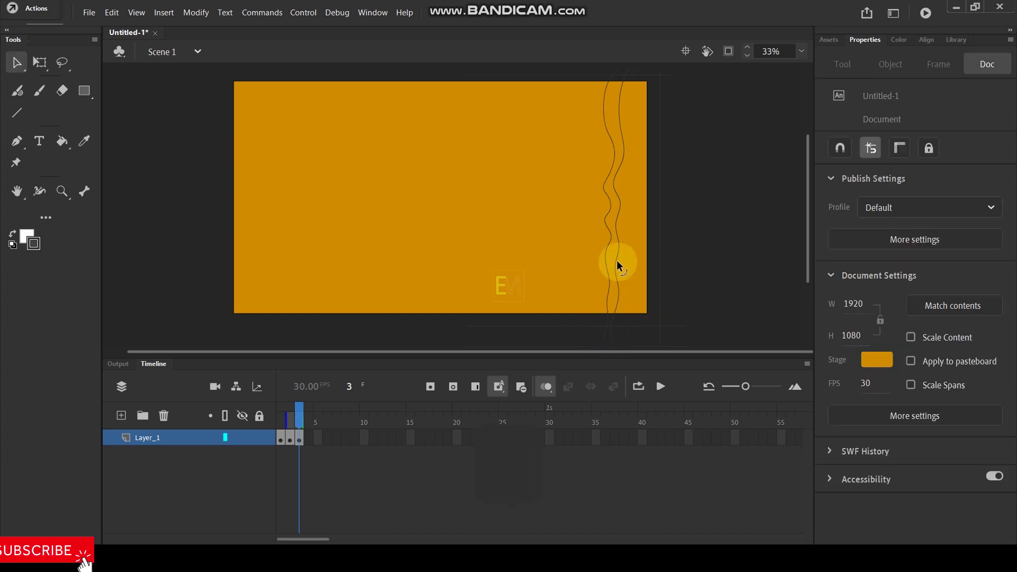
click(618, 241)
key(Delete)
click(619, 214)
key(Delete)
click(622, 134)
key(Delete)
click(618, 290)
key(Delete)
Add a keyframe at frame 4 and replace its wavy line with a more strongly curved one painted slightly further left.
key(F6)
key(y)
mouse_move(602, 78)
mouse_down()
mouse_move(600, 123)
mouse_move(589, 152)
mouse_move(603, 166)
mouse_move(594, 185)
mouse_move(591, 341)
mouse_up()
key(v)
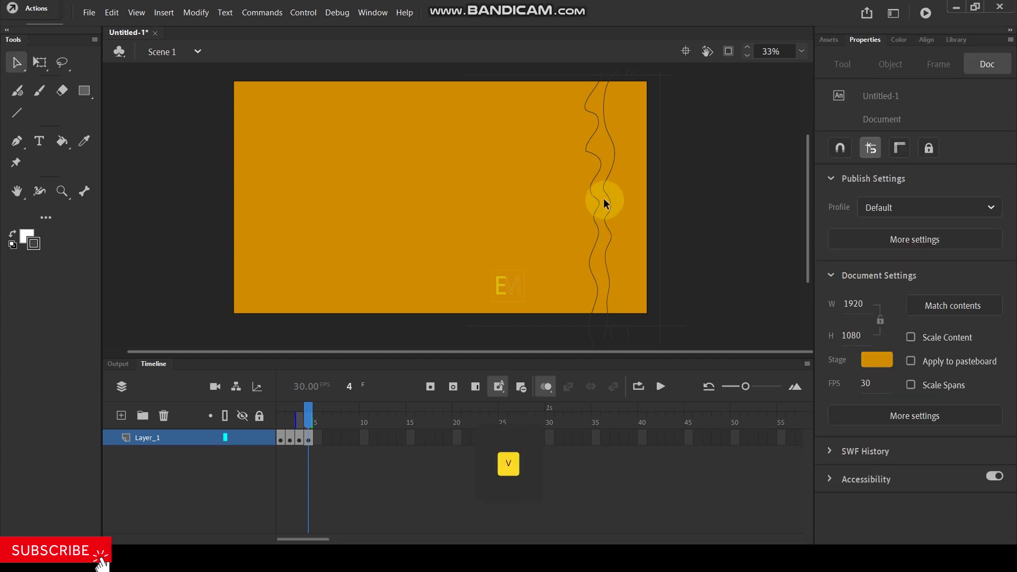
click(617, 164)
key(Delete)
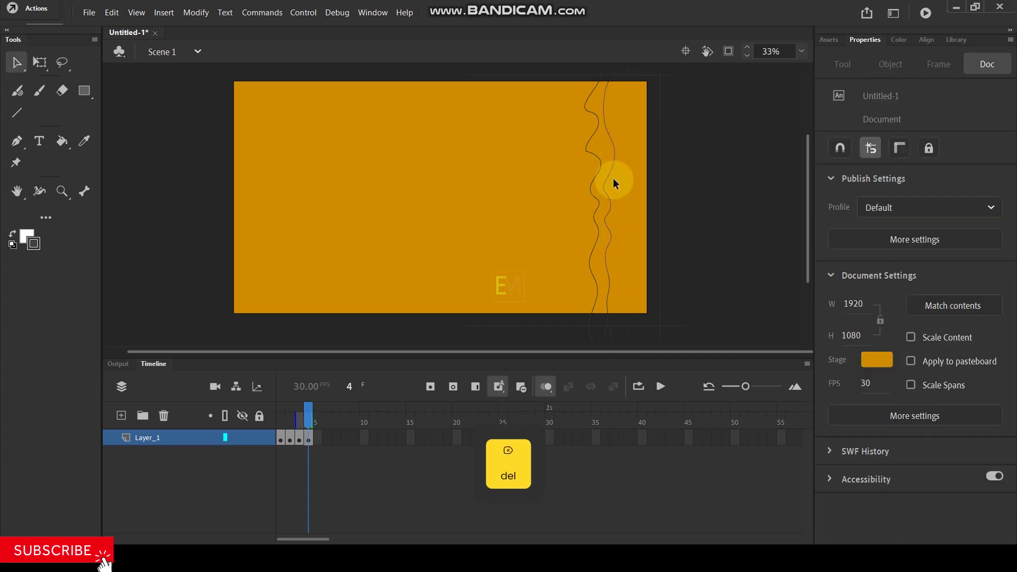
click(609, 288)
key(Delete)
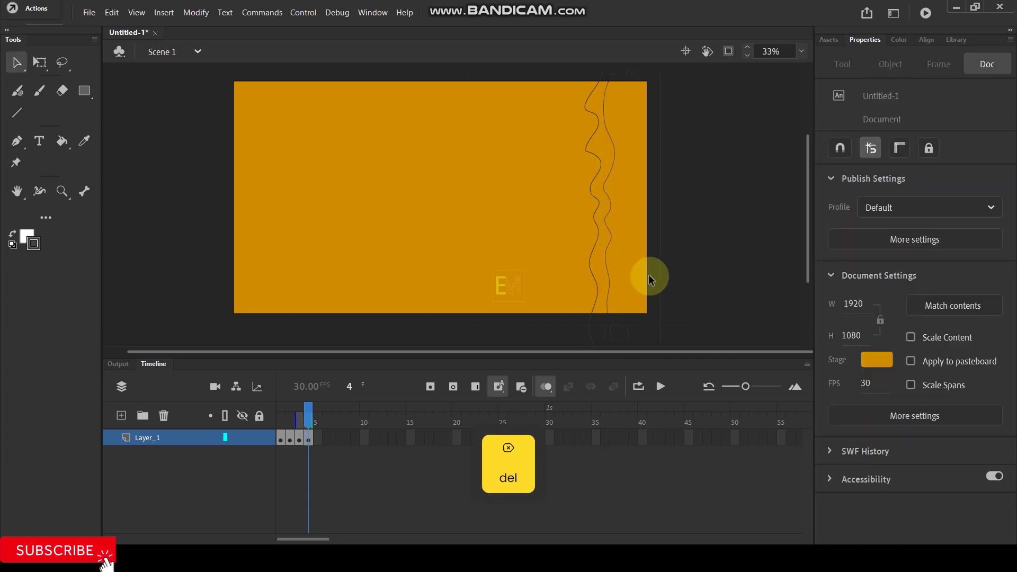
Add a keyframe at frame 5, paint a wavy line slightly further left and delete the old line's segments.
key(F6)
key(y)
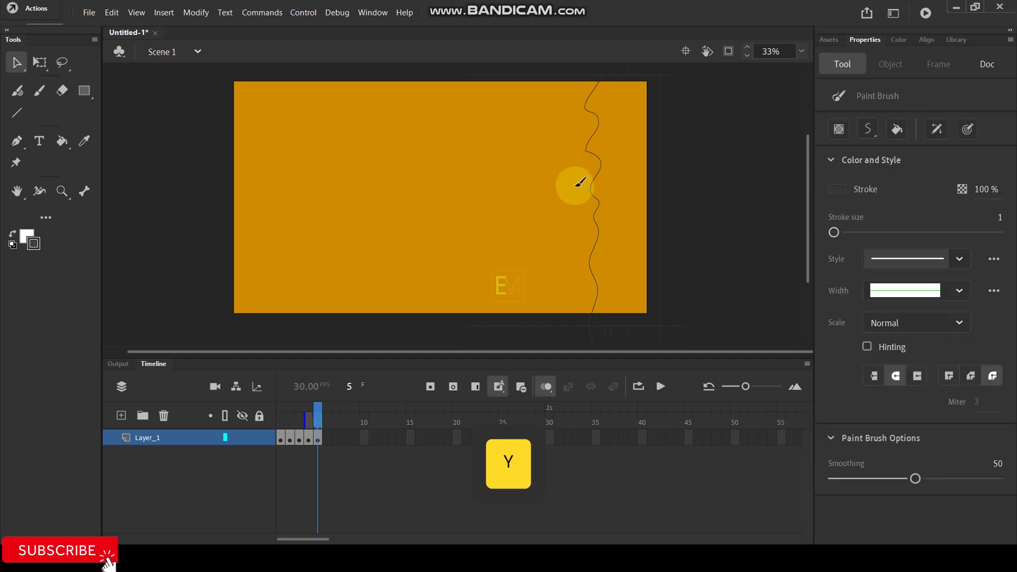
mouse_move(579, 81)
mouse_down()
mouse_move(589, 200)
mouse_move(582, 317)
mouse_move(594, 311)
mouse_up()
key(v)
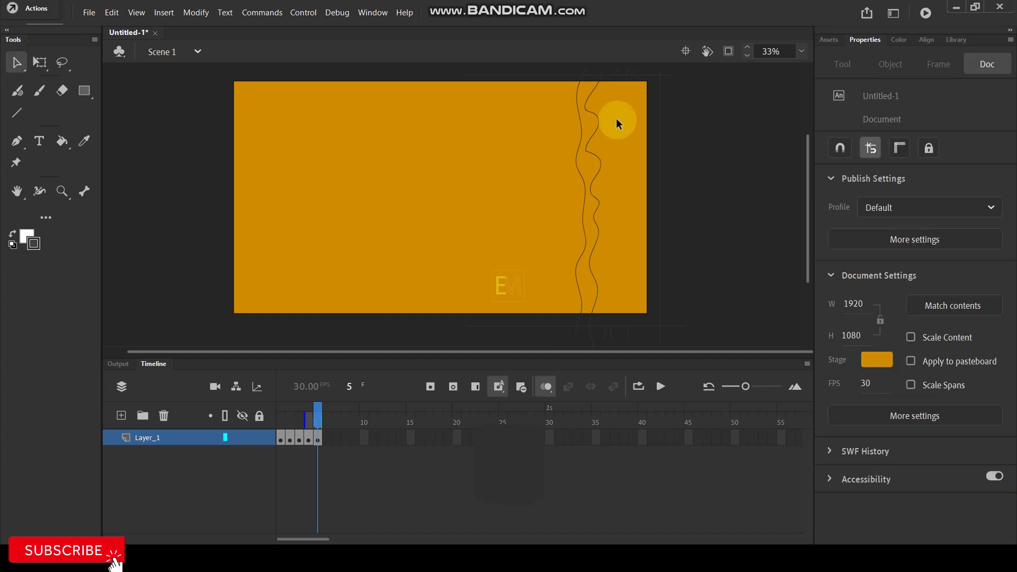
click(591, 113)
key(Delete)
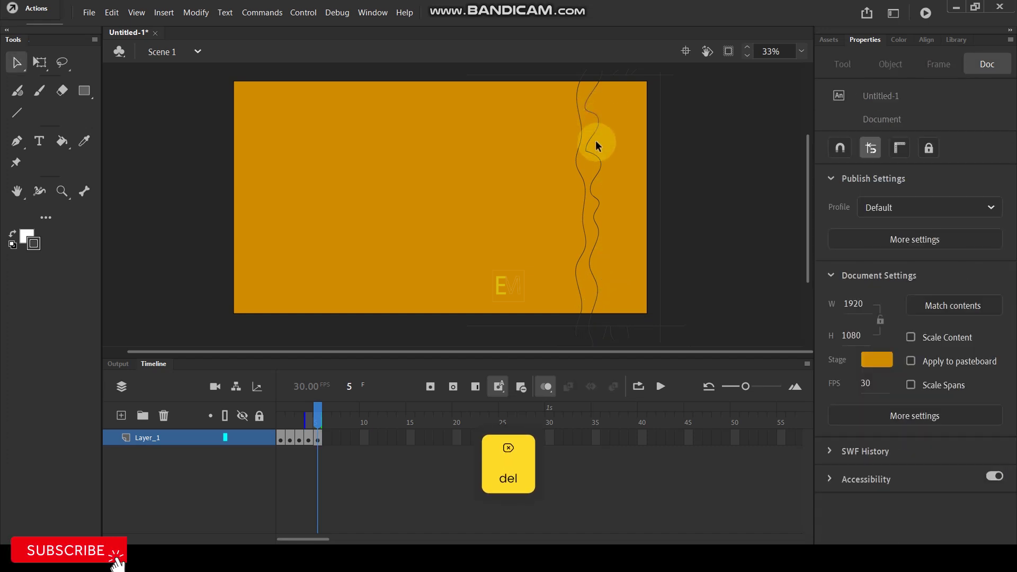
click(598, 160)
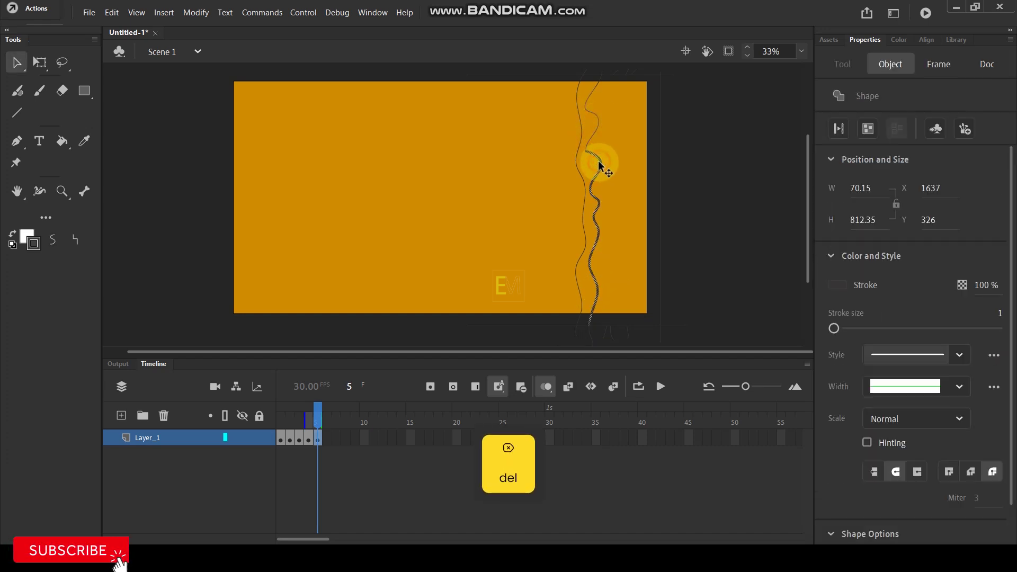
key(Delete)
Add a keyframe at frame 6, paint a wavy line left of the existing one and delete the old line.
key(F6)
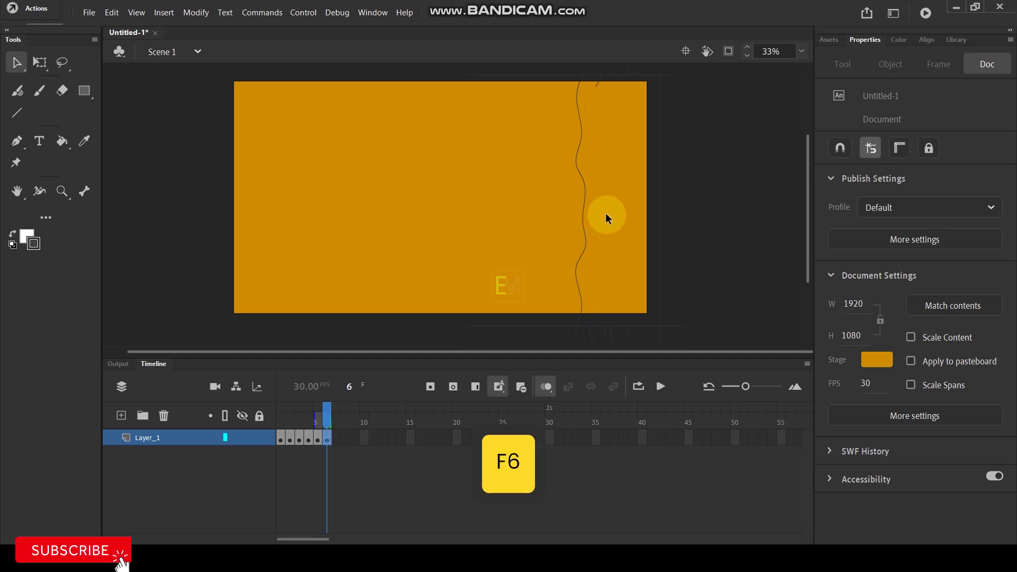
key(y)
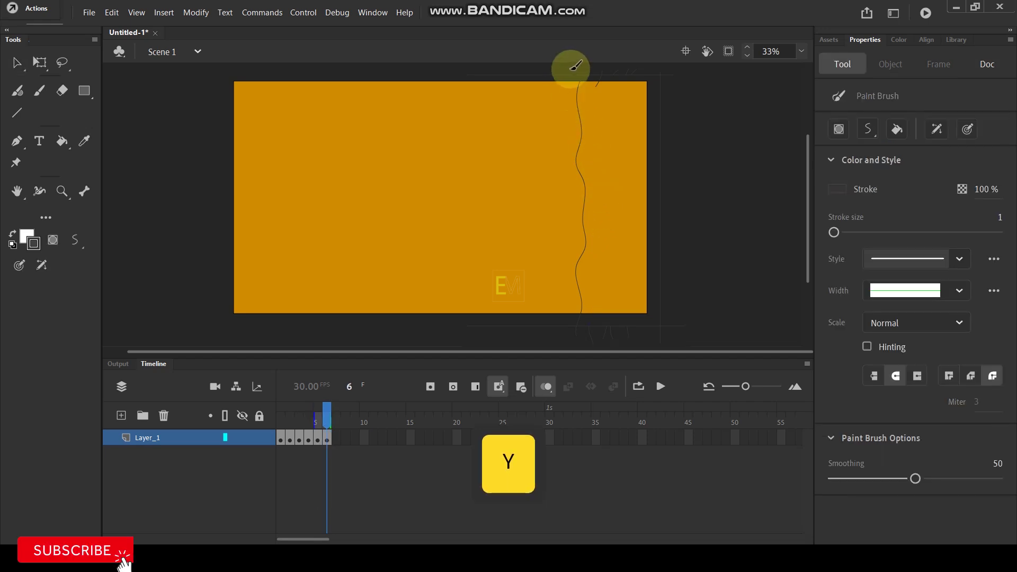
mouse_move(567, 82)
mouse_down()
mouse_move(572, 299)
mouse_move(556, 343)
mouse_move(569, 314)
mouse_up()
key(v)
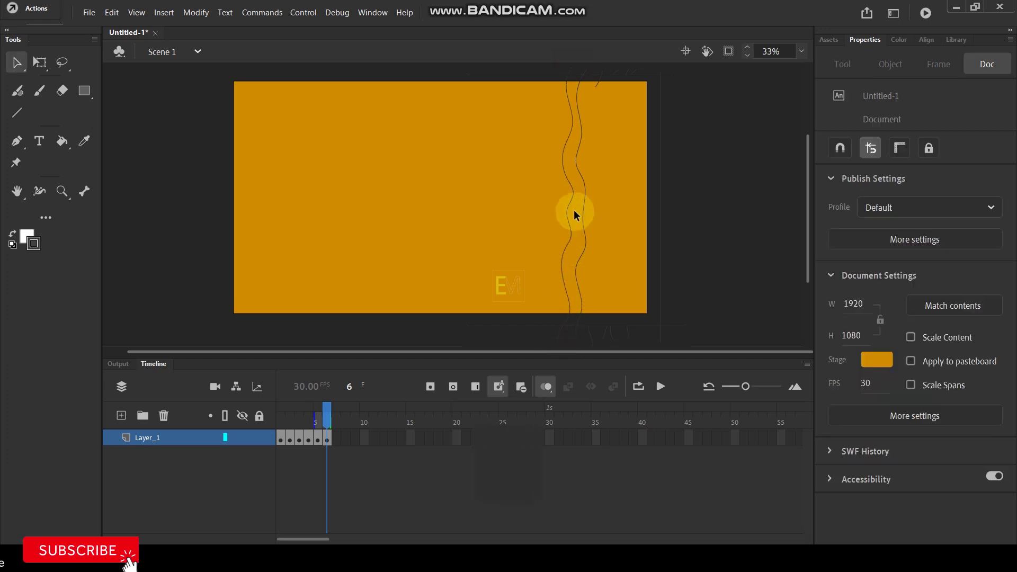
click(581, 137)
key(Delete)
click(590, 197)
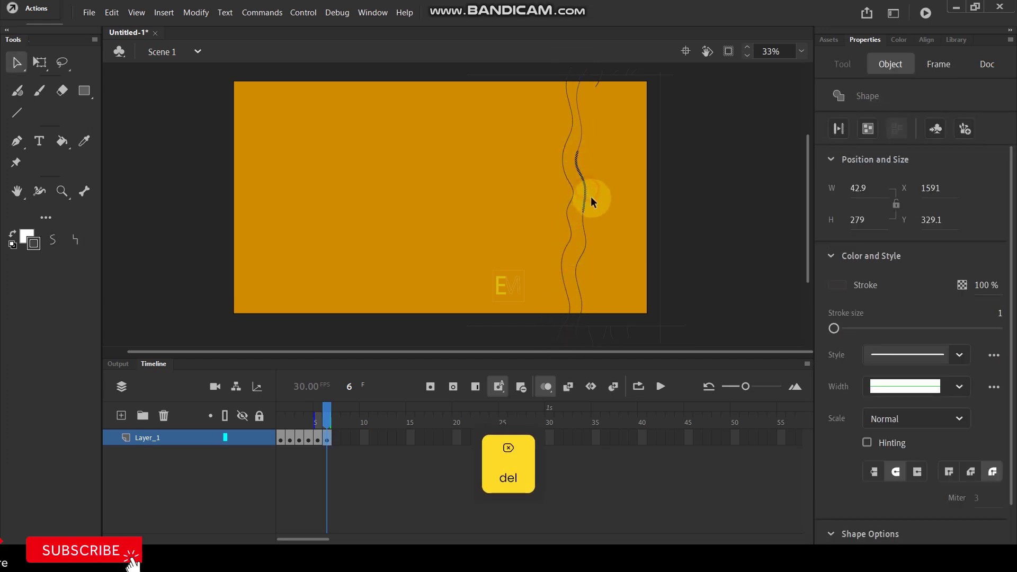
key(Delete)
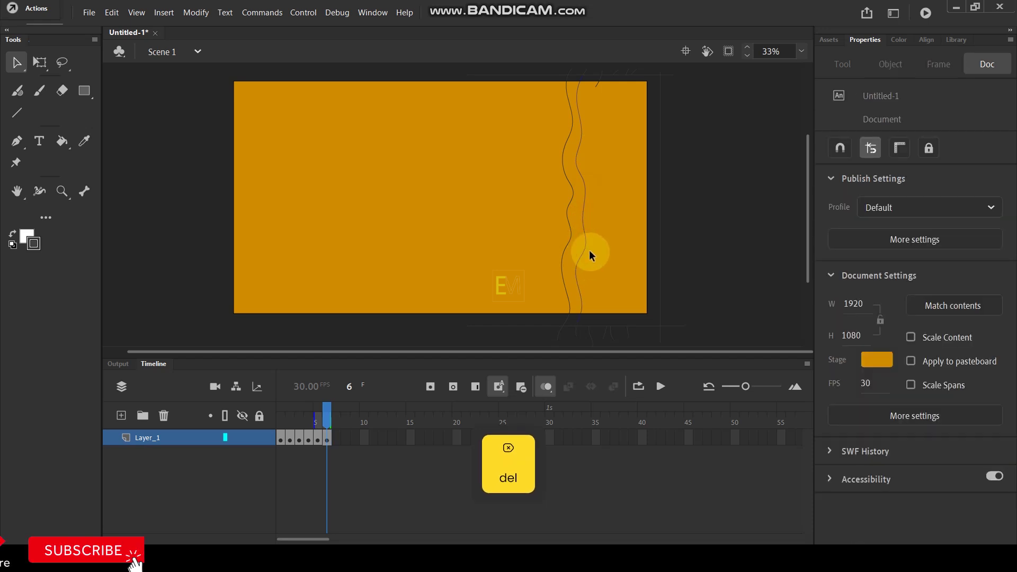
Add a keyframe at frame 7, paint a wavy line further left and delete every segment of the old line.
key(F6)
key(y)
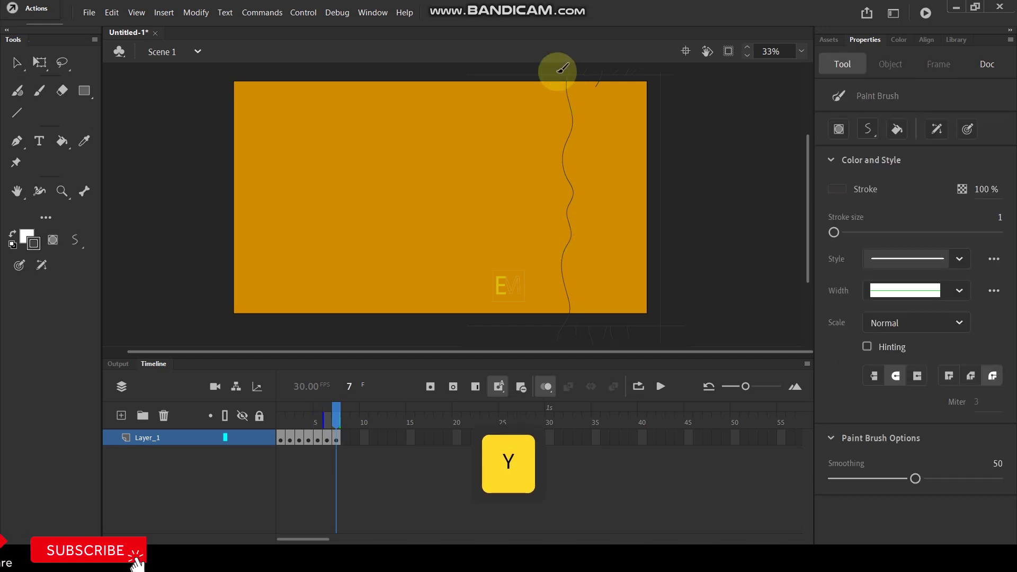
mouse_move(564, 77)
mouse_down()
mouse_move(546, 170)
mouse_move(559, 215)
mouse_move(551, 309)
mouse_up()
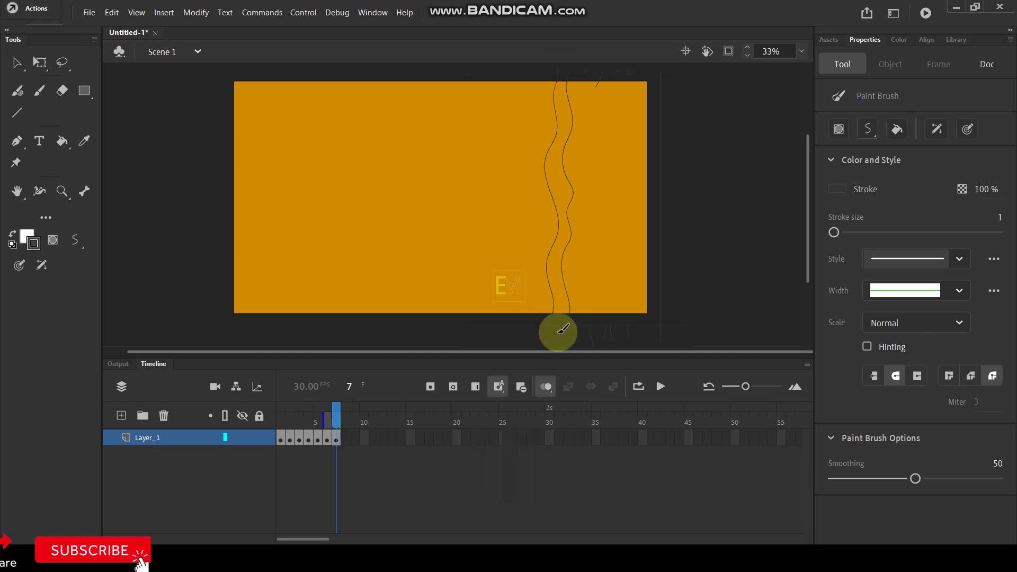
key(v)
click(570, 228)
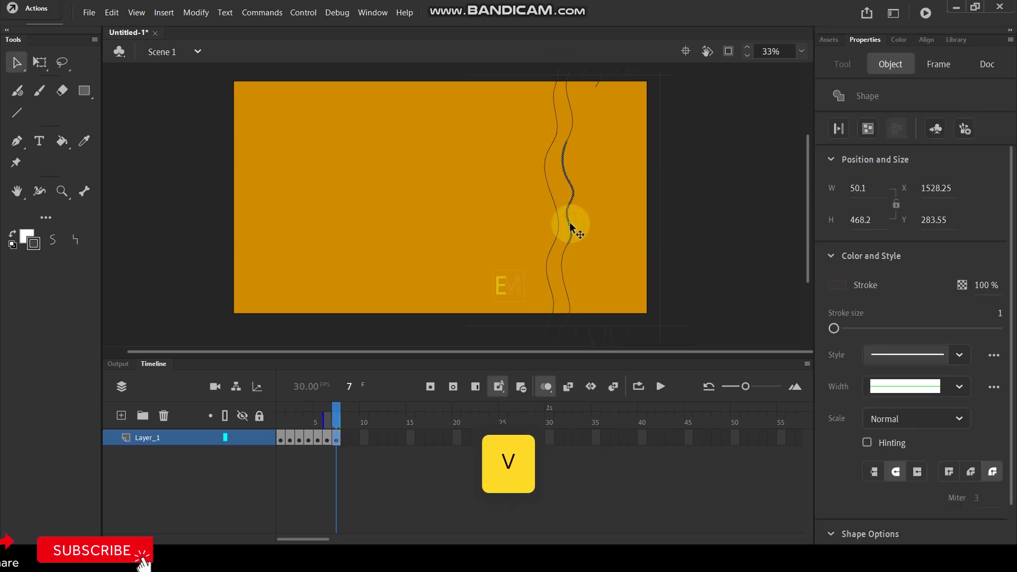
key(Delete)
click(571, 114)
key(Delete)
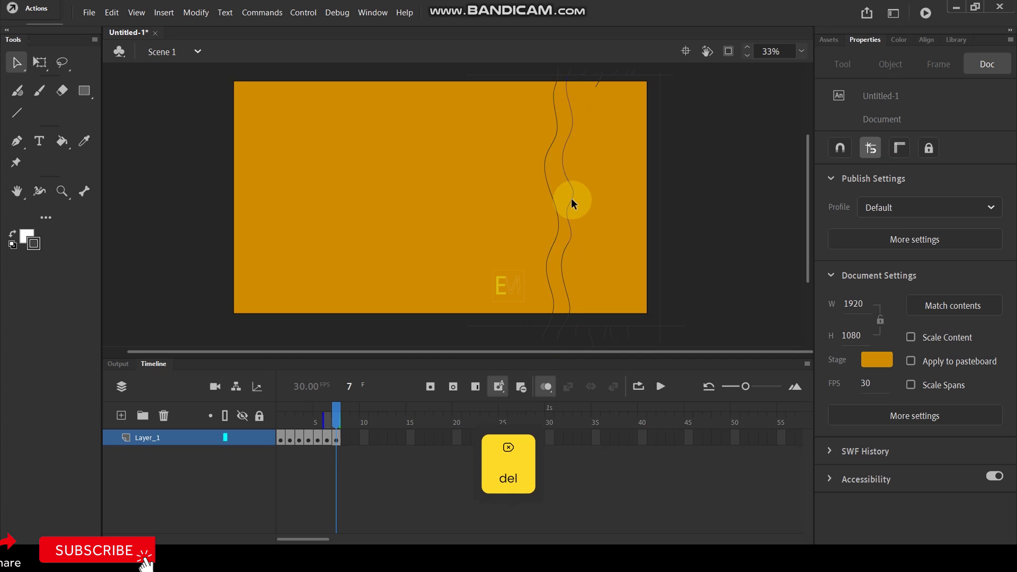
click(568, 267)
key(Delete)
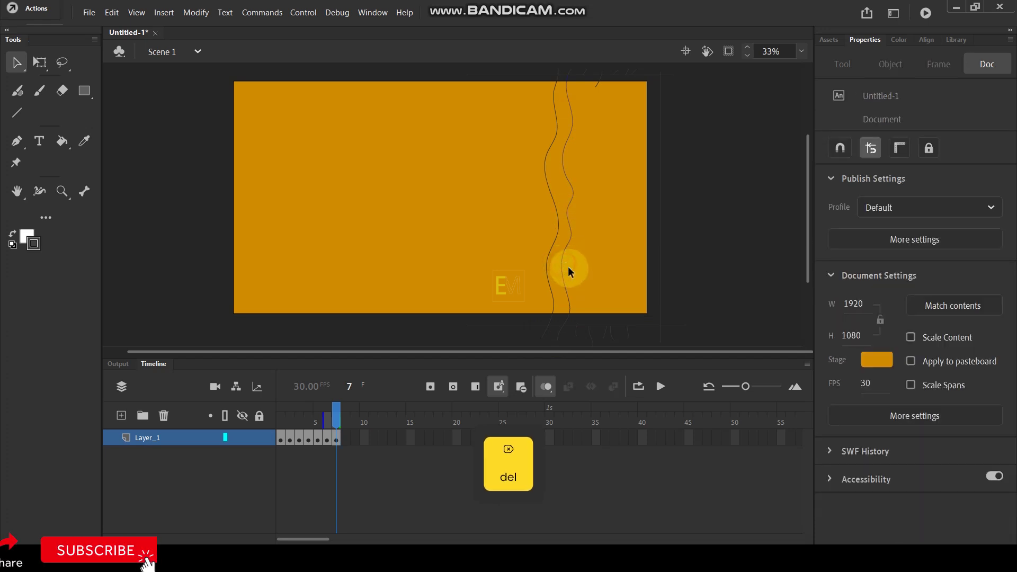
click(570, 309)
key(Delete)
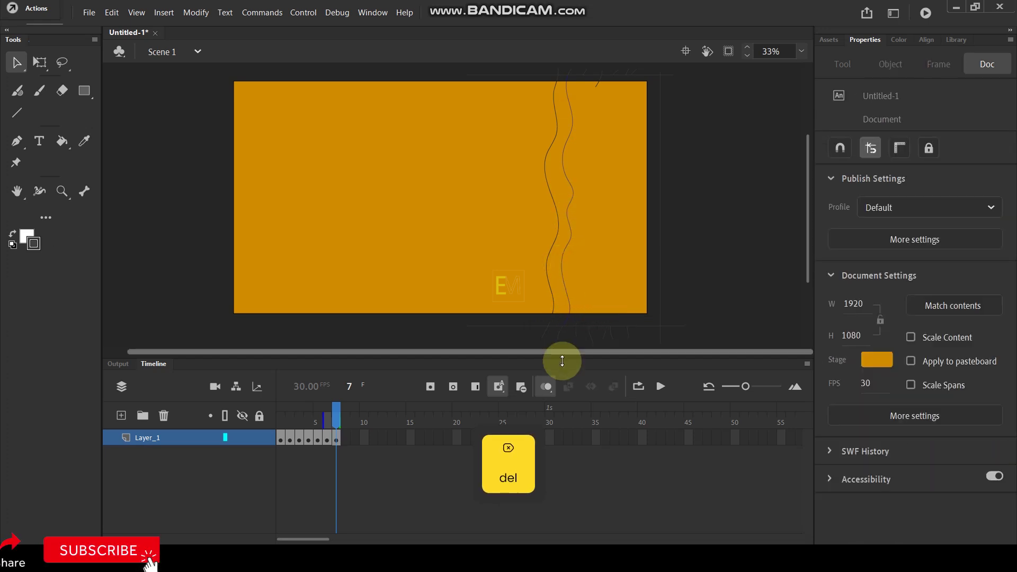
Turn onion skinning off, preview the animation drawn so far and turn onion skinning back on.
click(544, 392)
key(Return)
key(Return)
click(546, 387)
Add a keyframe at frame 8 and replace its wavy line with a new one painted slightly further left.
key(F6)
key(y)
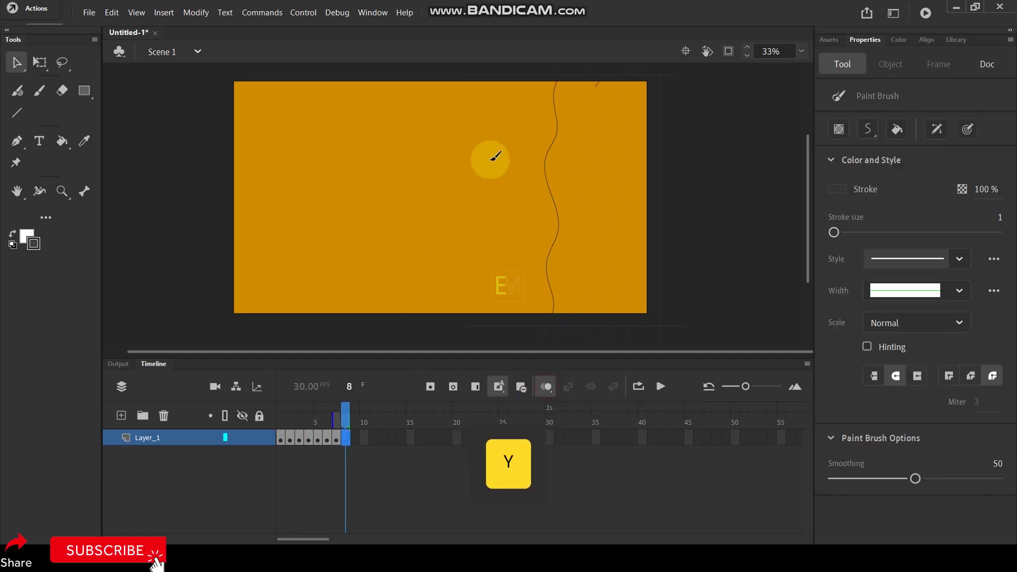
mouse_move(533, 80)
mouse_down()
mouse_move(552, 129)
mouse_move(532, 174)
mouse_move(546, 200)
mouse_move(539, 342)
mouse_up()
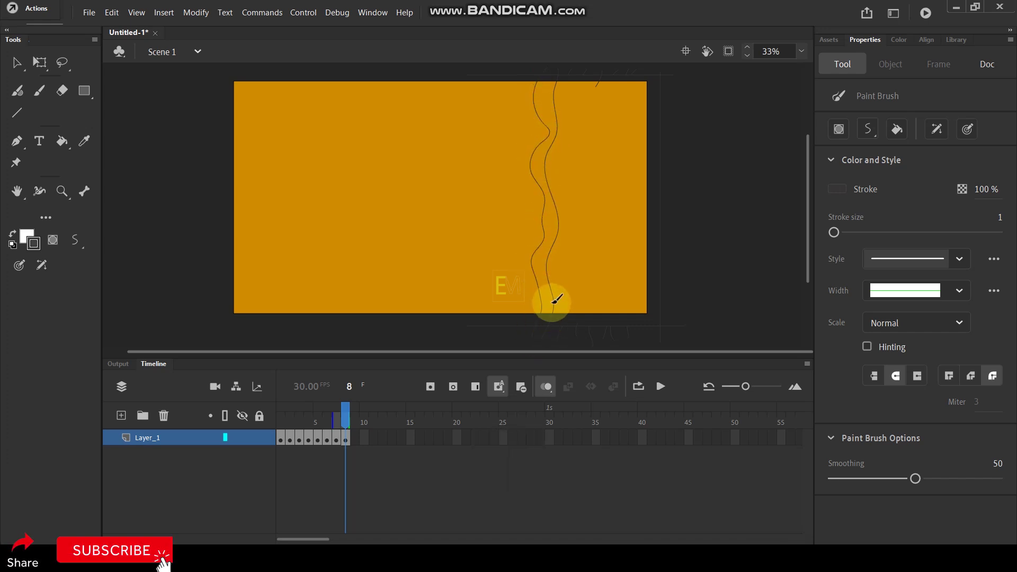
key(v)
click(556, 242)
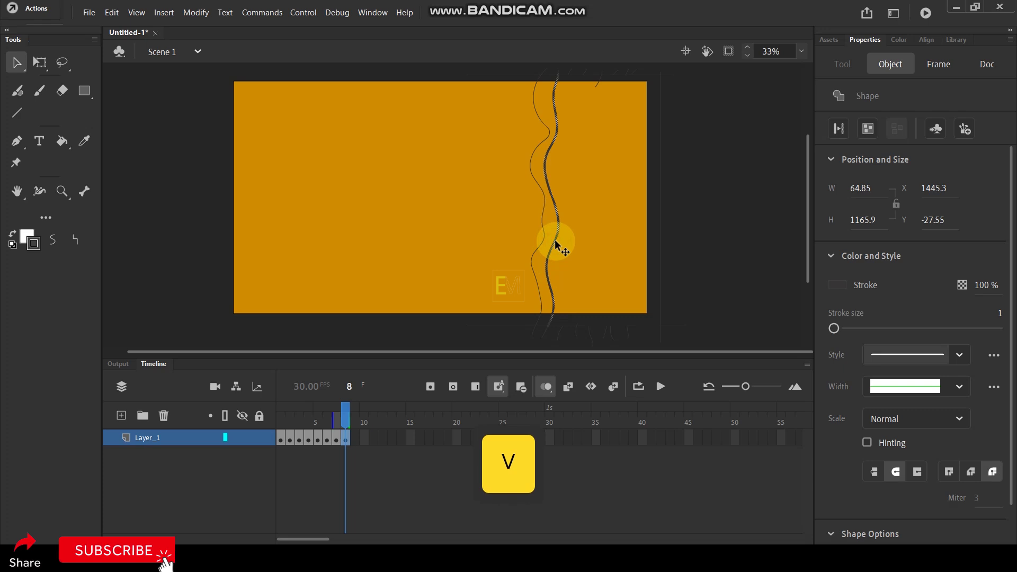
key(Delete)
Add a keyframe at frame 9, paint a wavy line slightly left of the existing one and delete the old line.
key(F6)
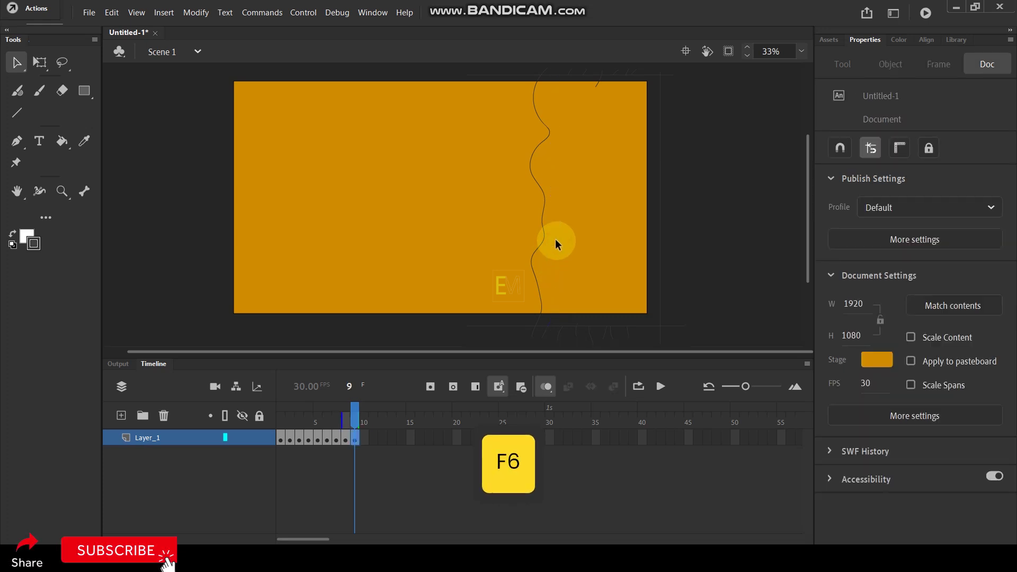
key(y)
mouse_move(534, 69)
mouse_down()
mouse_move(527, 321)
mouse_move(514, 340)
mouse_up()
key(v)
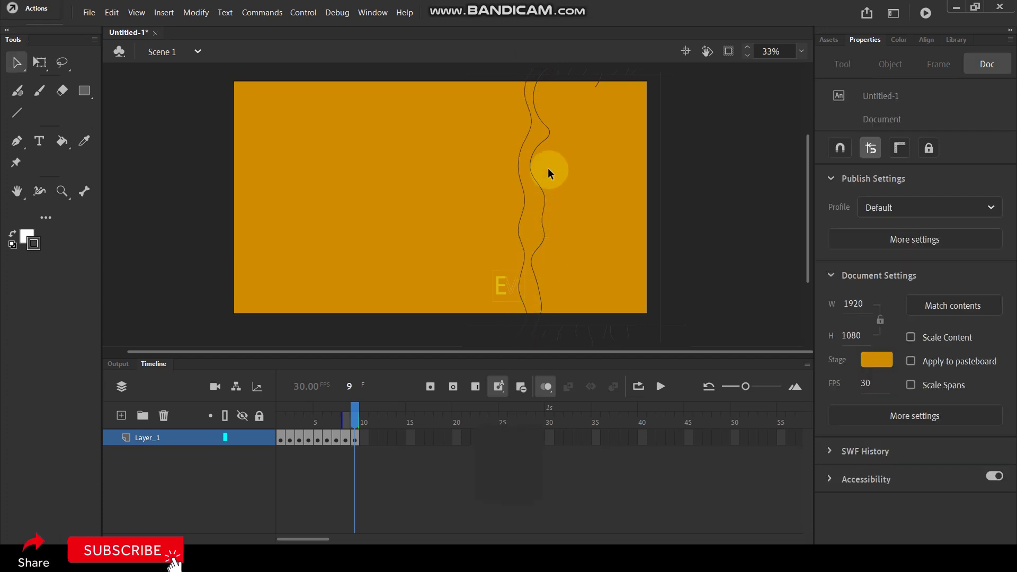
click(538, 148)
key(Delete)
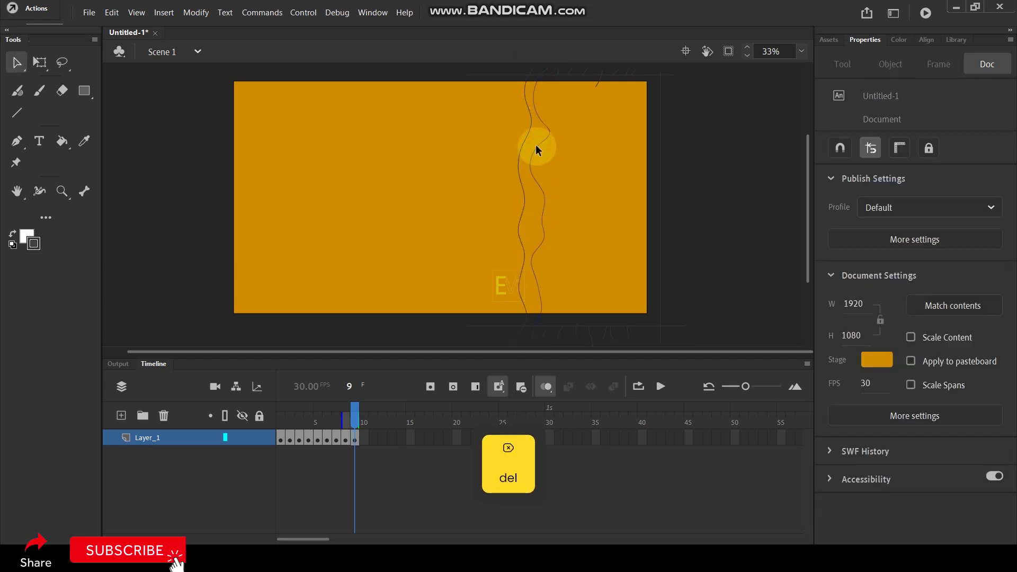
Add a keyframe at frame 10, paint a wavy line further left and delete all segments of the old line.
key(F6)
key(y)
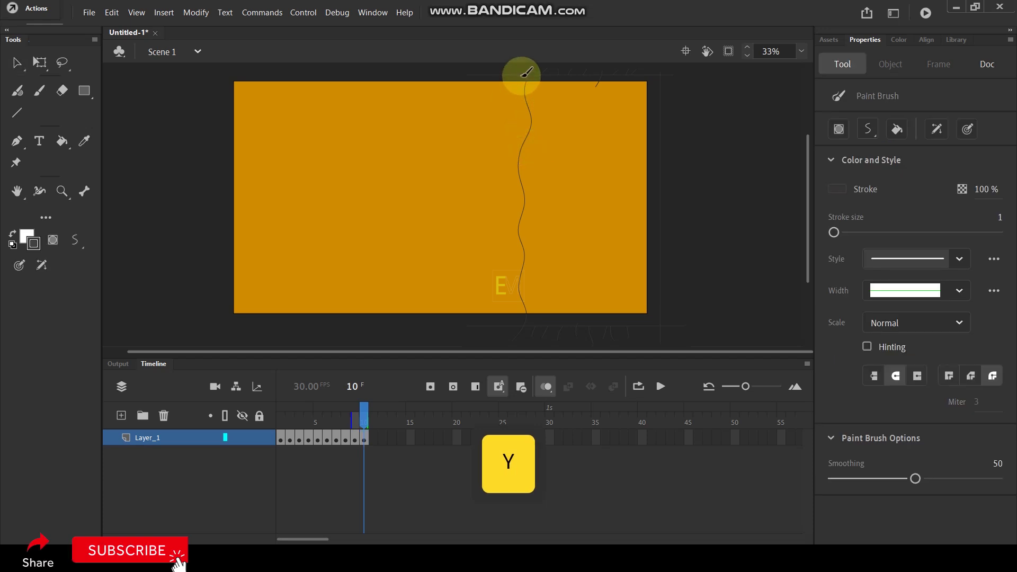
mouse_move(524, 67)
mouse_down()
mouse_move(500, 163)
mouse_move(502, 334)
mouse_up()
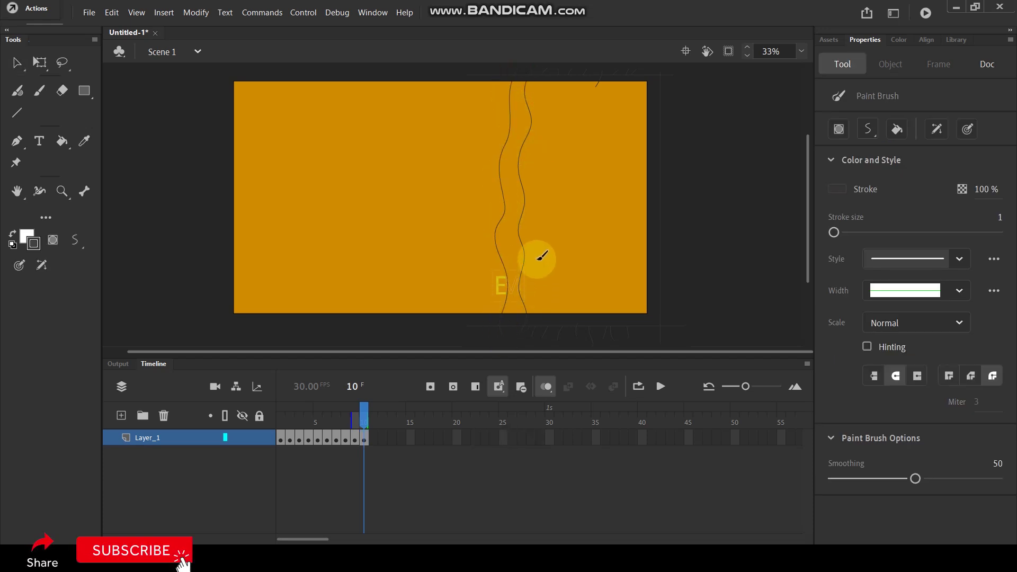
key(v)
click(523, 202)
key(Delete)
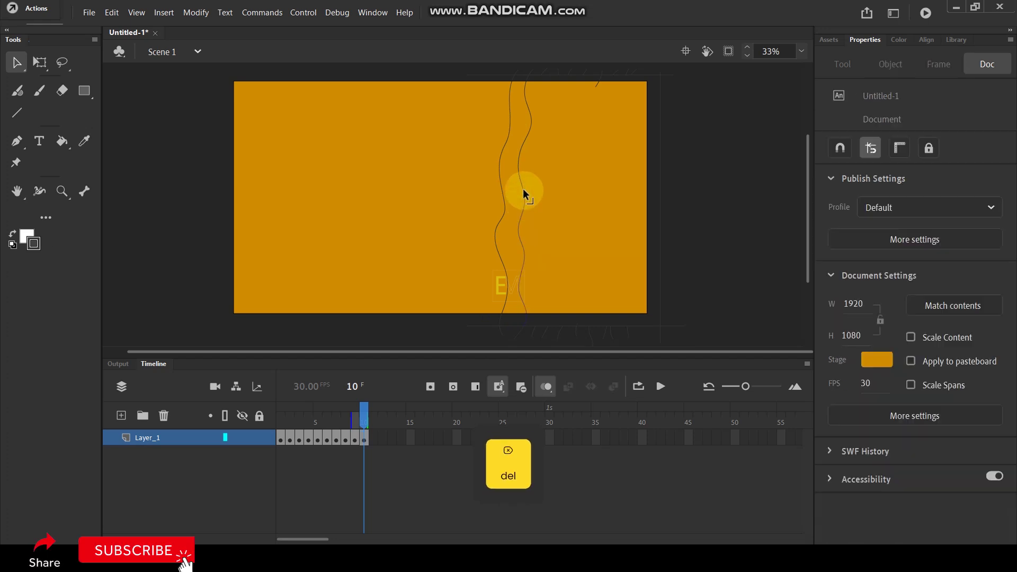
click(520, 156)
key(Delete)
click(554, 96)
key(Delete)
Add a keyframe at frame 11, paint a wavy line close to the left of the existing one and delete the old line.
key(F6)
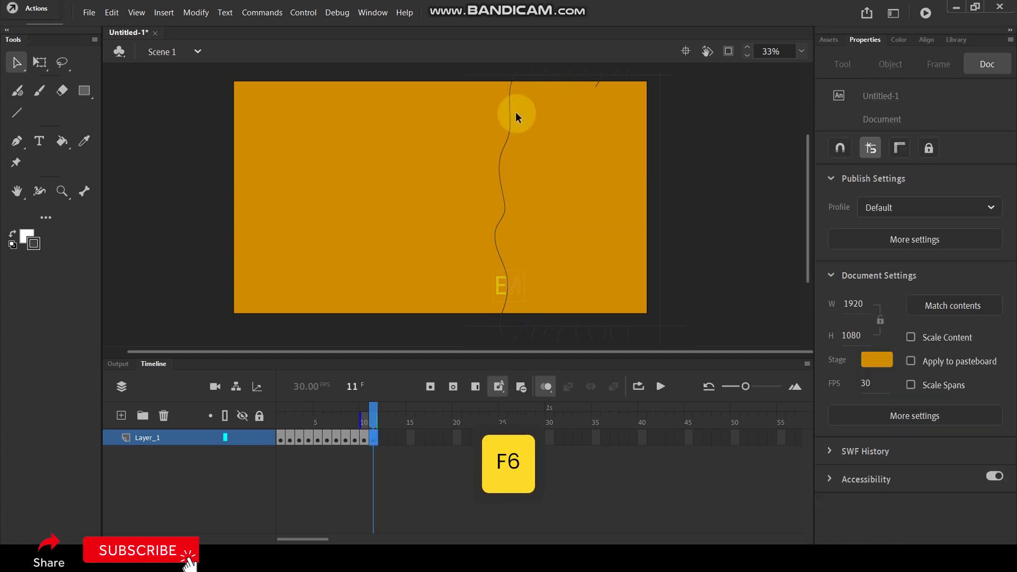
key(y)
mouse_move(510, 70)
mouse_down()
mouse_move(490, 227)
mouse_move(501, 286)
mouse_move(484, 338)
mouse_up()
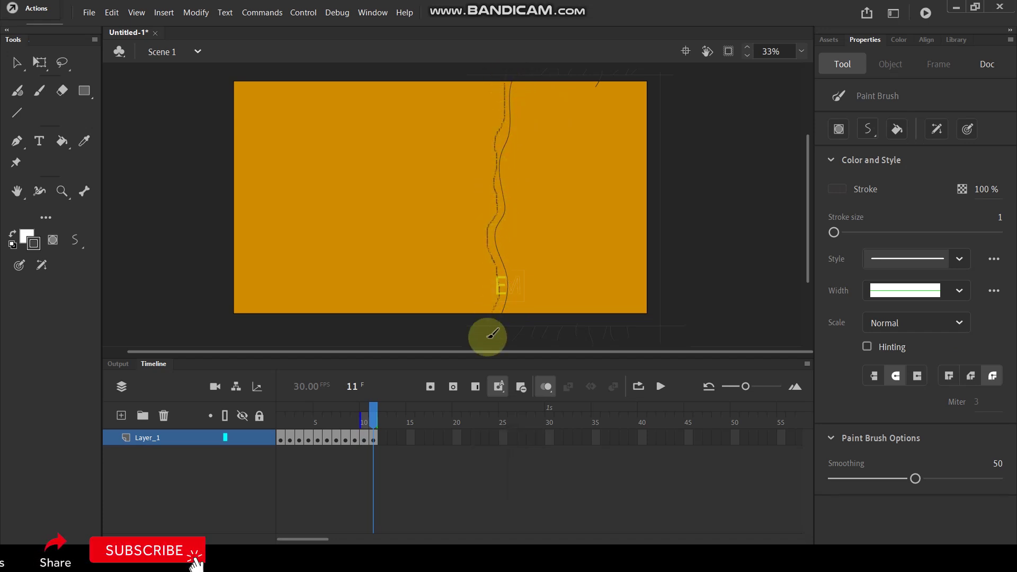
key(v)
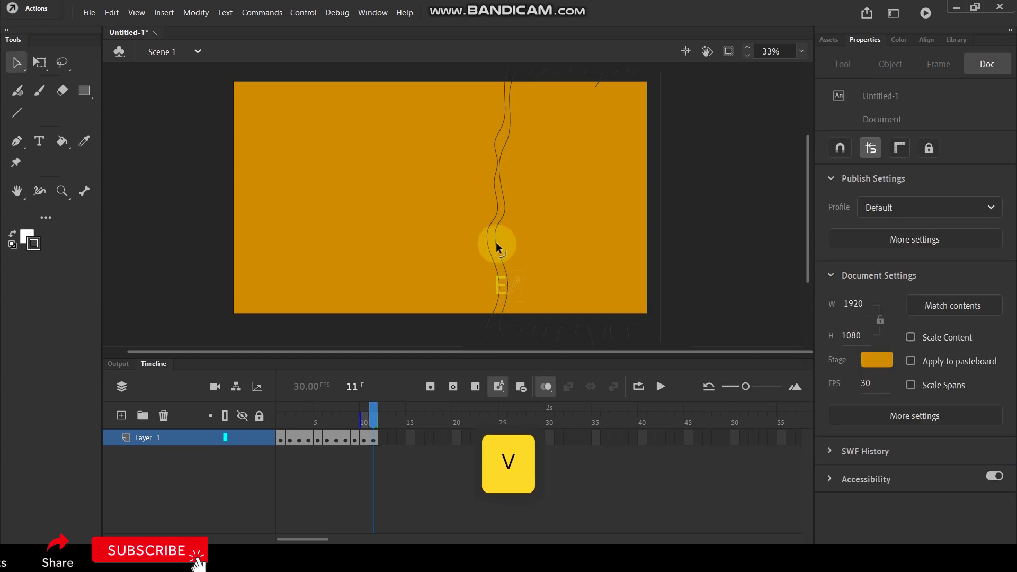
click(496, 242)
key(Delete)
click(502, 189)
key(Delete)
Add a keyframe at frame 12 and replace its wavy line with a gentler one painted slightly further left.
key(F6)
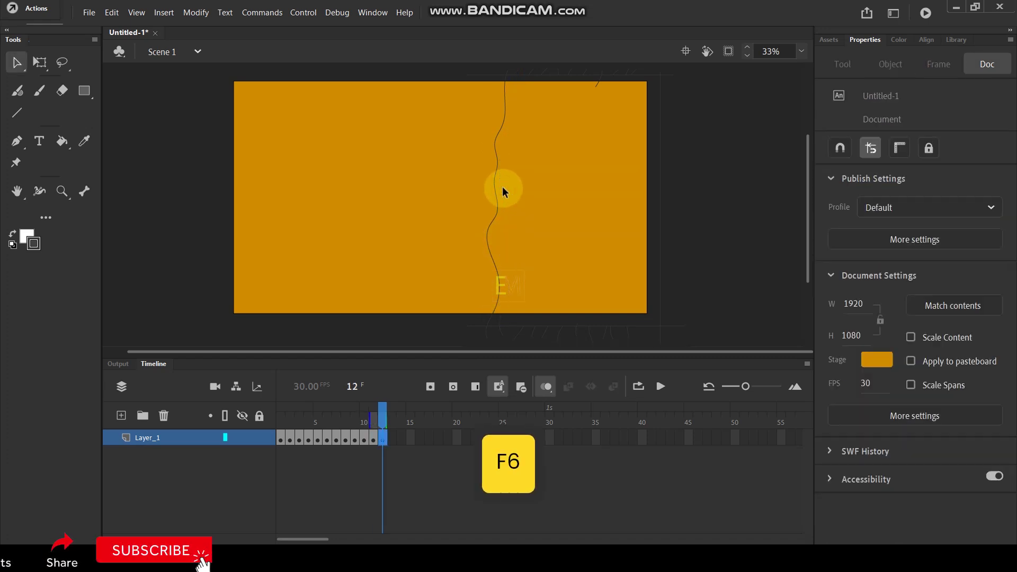
key(y)
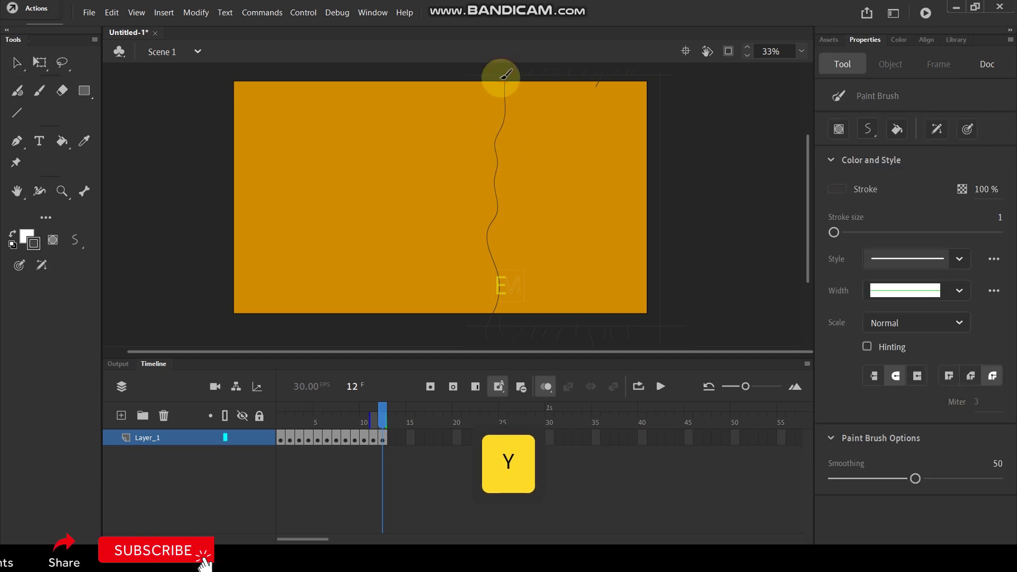
drag(504, 100, 484, 327)
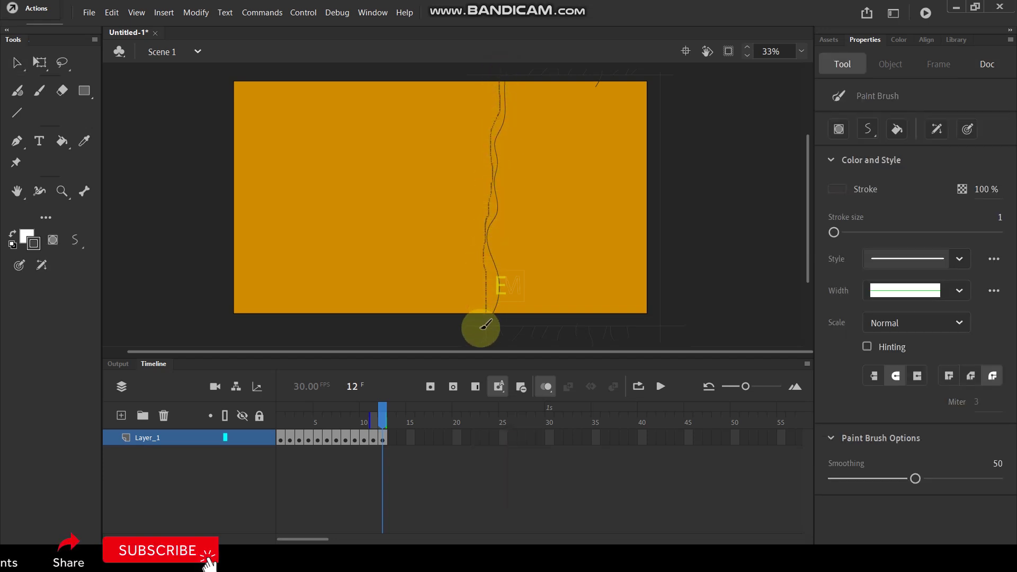
key(v)
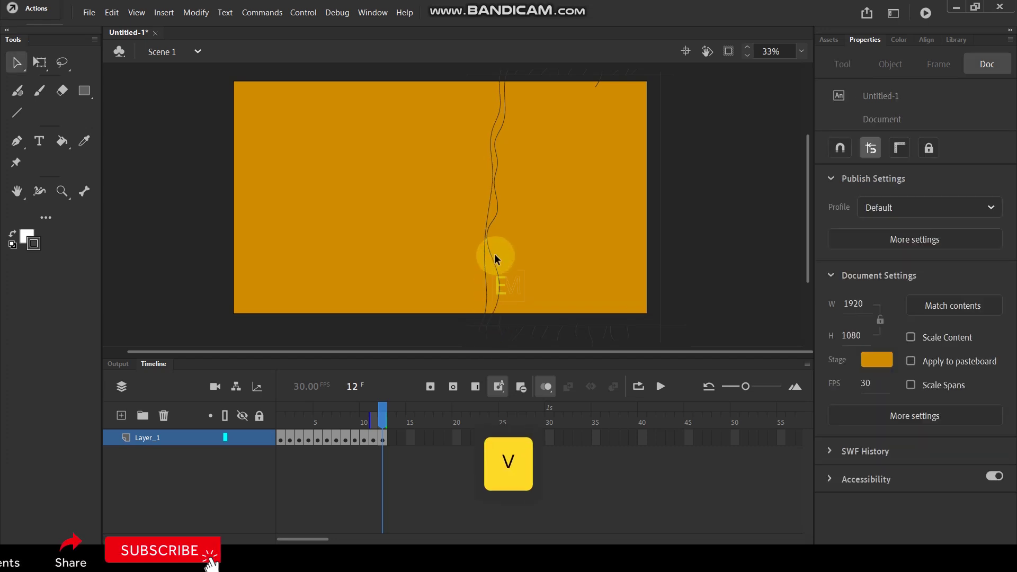
click(492, 262)
key(Delete)
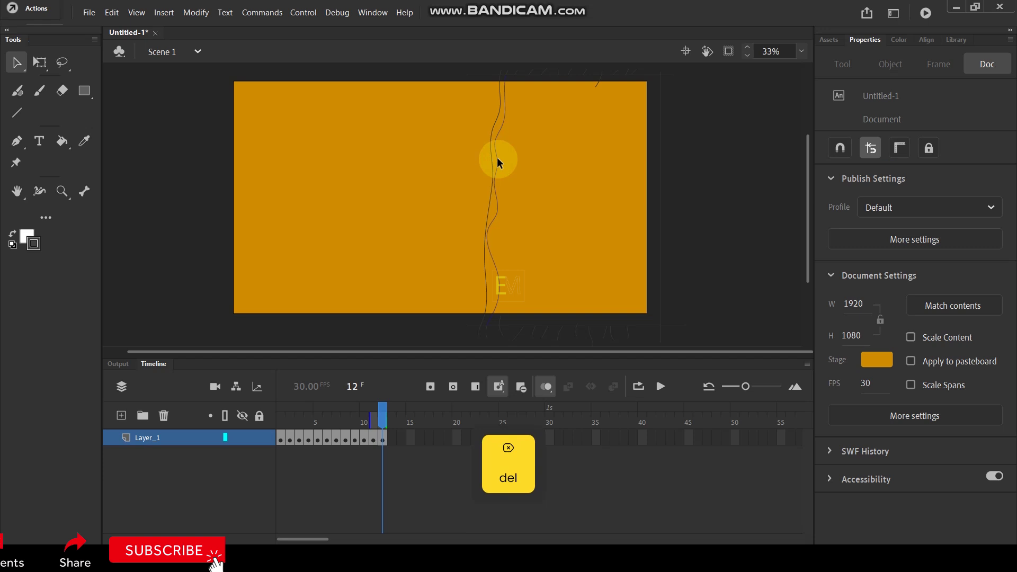
Add a keyframe at frame 13, paint a wavy line slightly further left and try to delete the old line.
key(F6)
key(y)
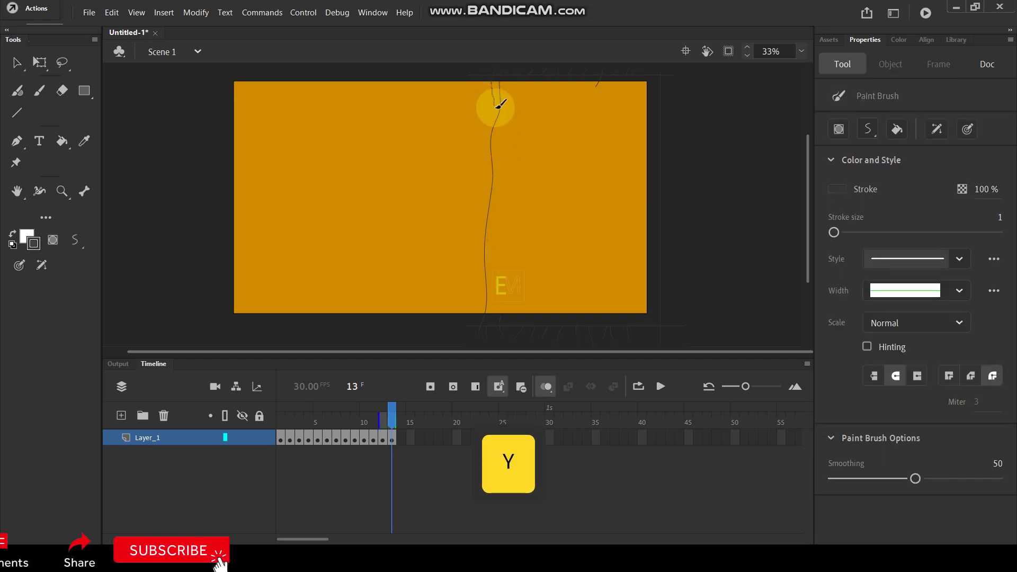
drag(492, 149, 473, 333)
key(v)
click(485, 220)
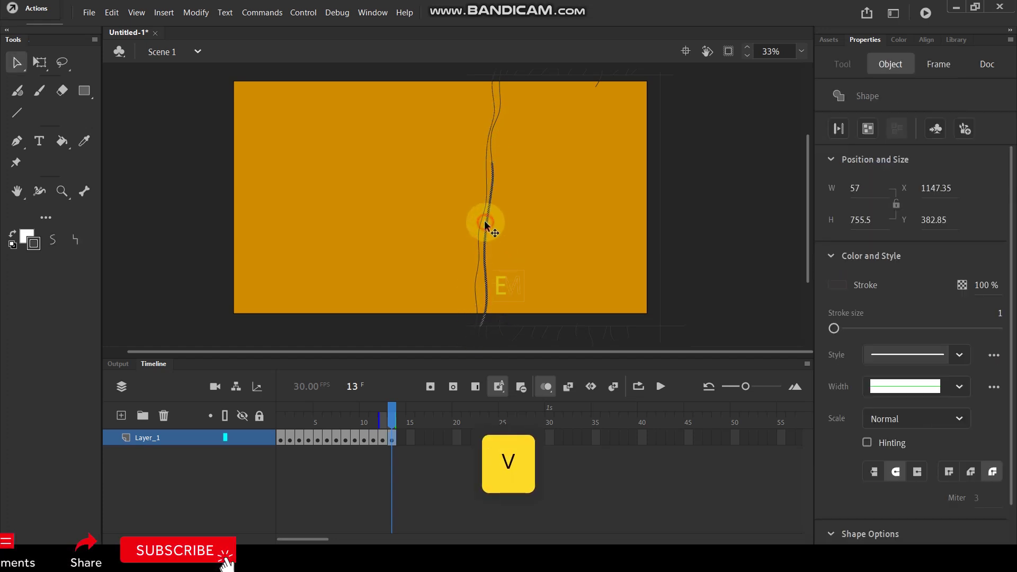
key(Delete)
click(490, 149)
key(Delete)
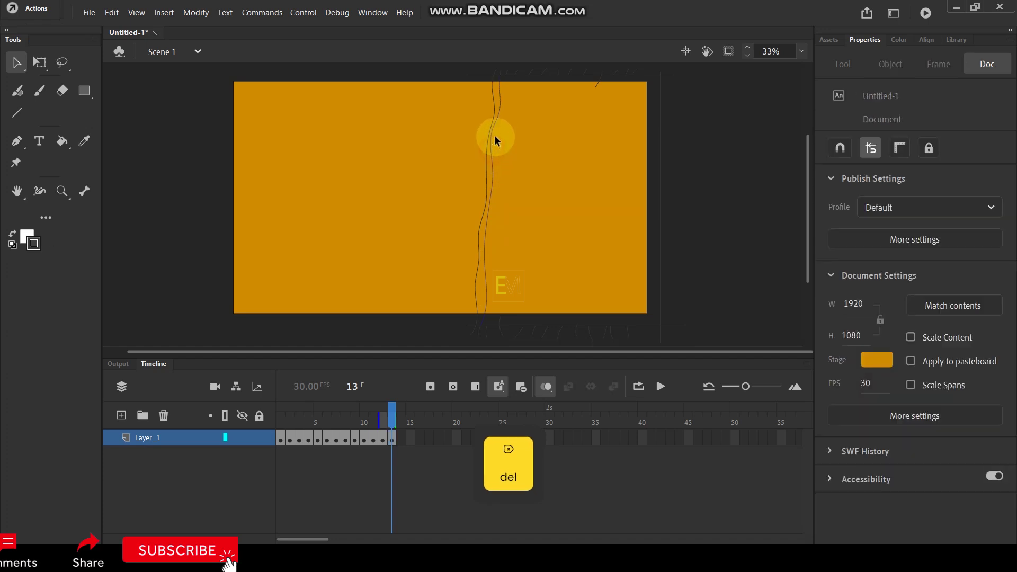
Preview the animation, go back to frame 1 and turn onion skinning off.
key(Return)
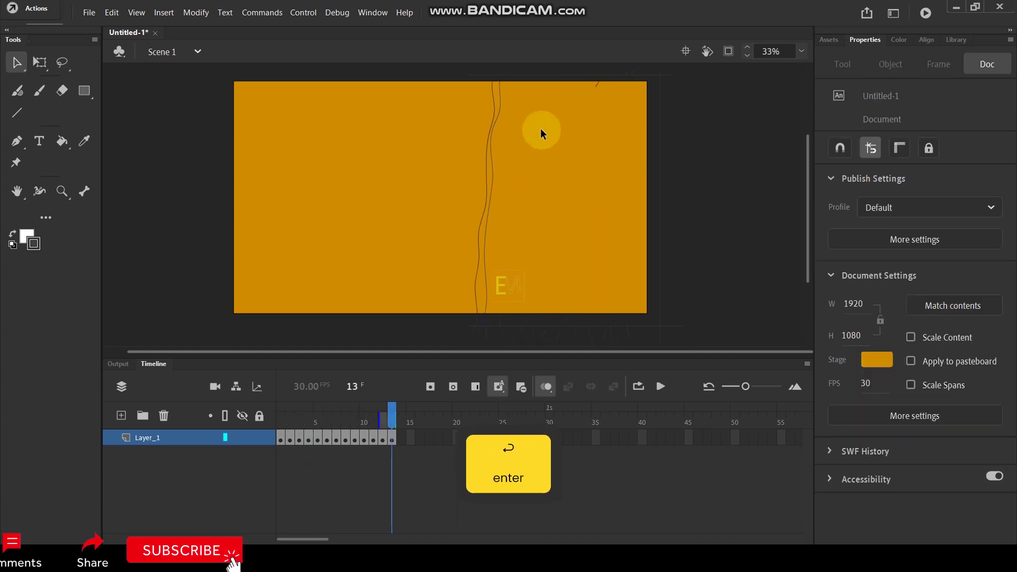
click(281, 415)
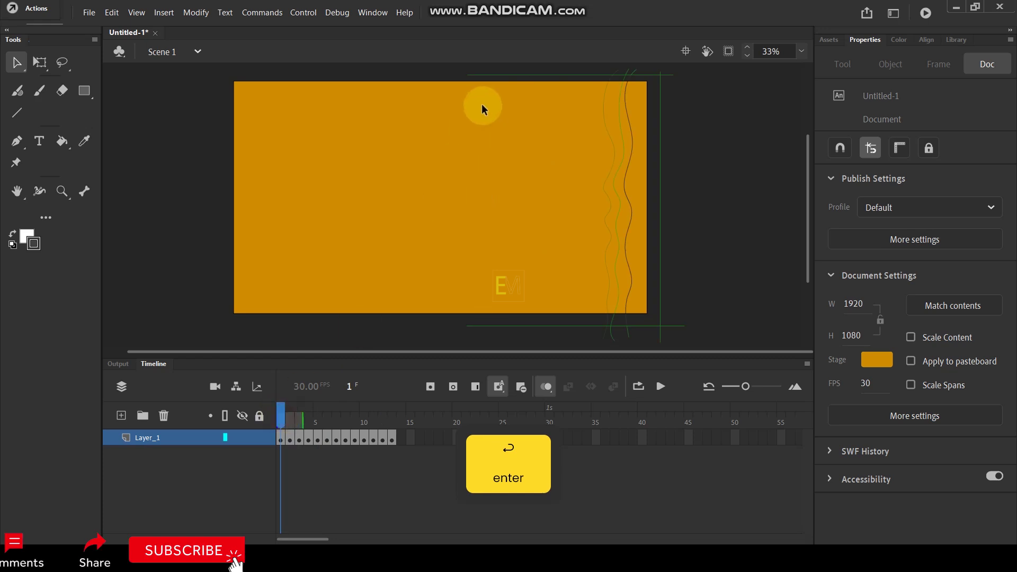
click(547, 386)
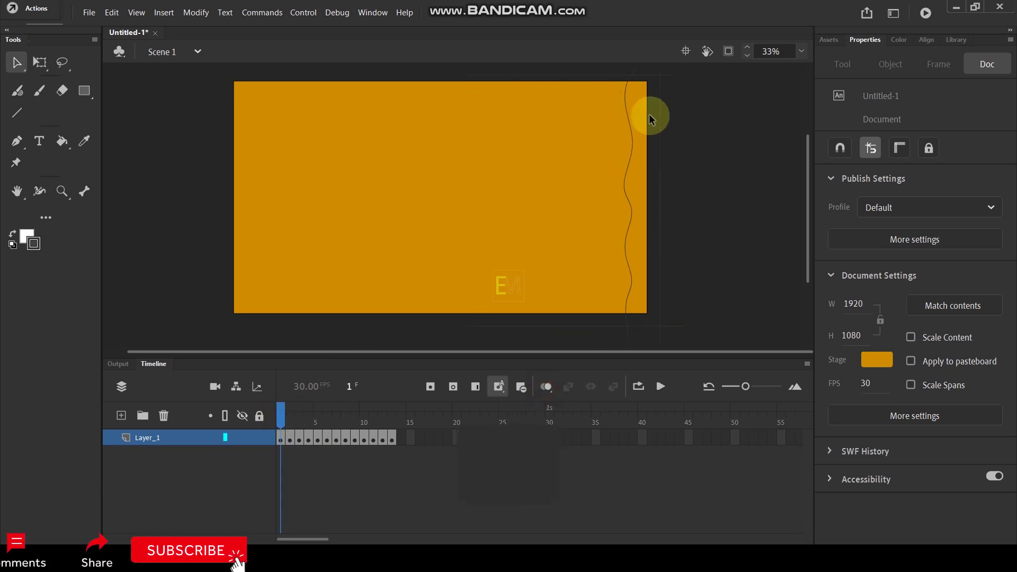
In frame 1, paint a second wavy vertical line between the existing line and the stage's right edge.
scroll(626, 113, down, 2)
scroll(646, 127, up, 2)
key(y)
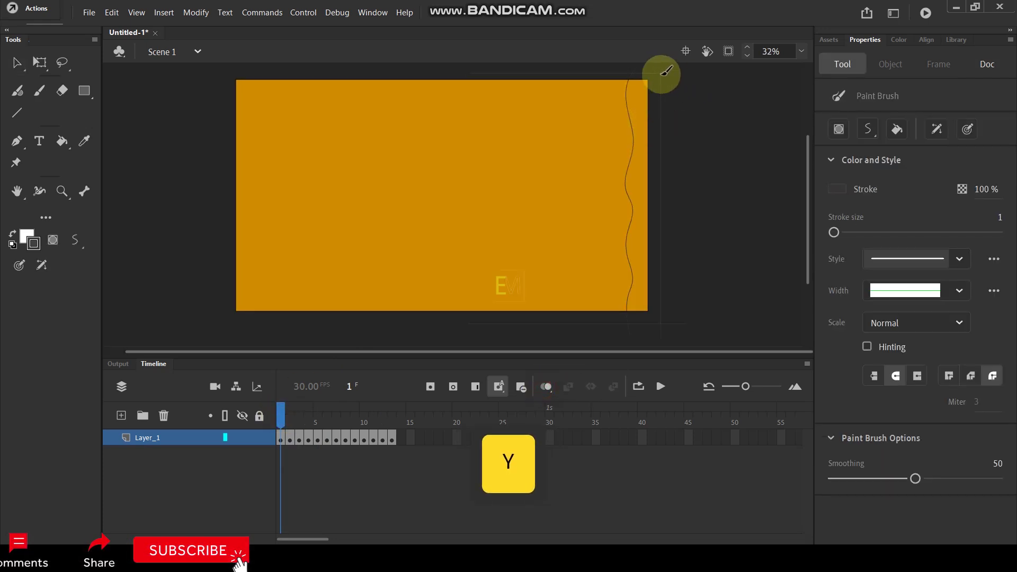
drag(646, 68, 641, 333)
In frames 2 and 3, paint a second full-height wavy line just right of each frame's existing line.
key(period)
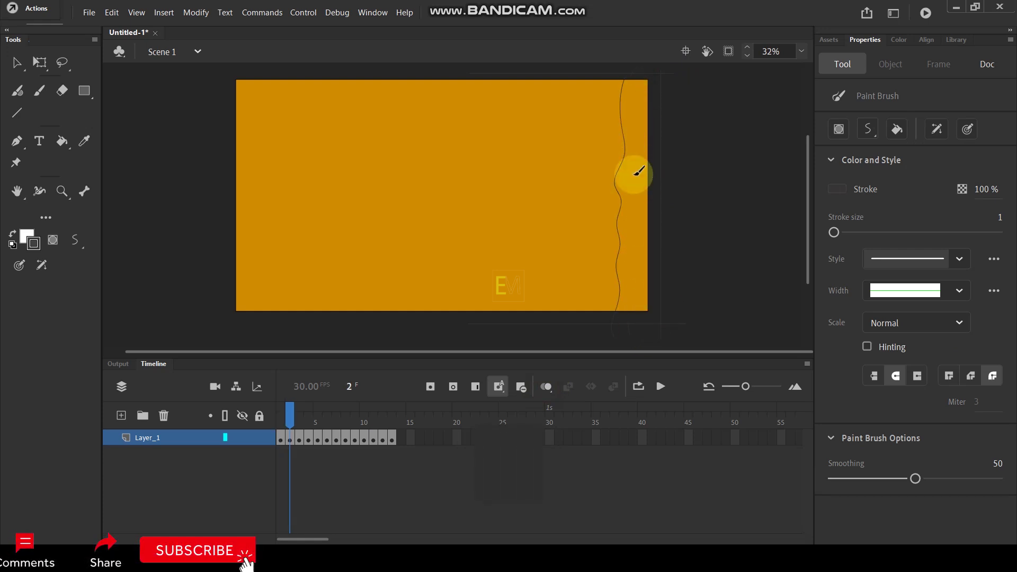
mouse_move(644, 65)
mouse_down()
mouse_move(634, 103)
mouse_move(637, 199)
mouse_up()
drag(634, 232, 632, 336)
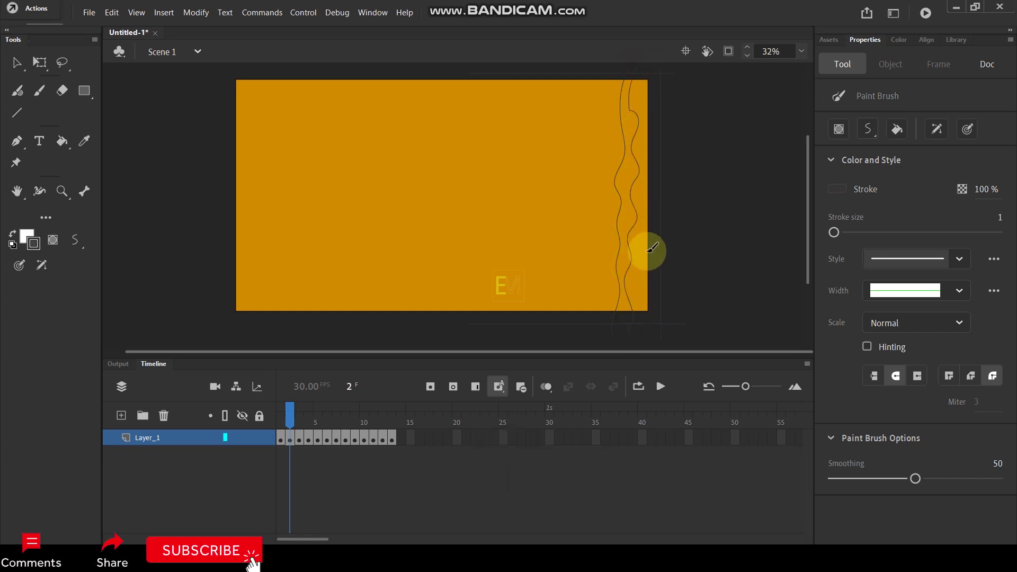
key(period)
mouse_move(630, 71)
mouse_down()
mouse_move(638, 105)
mouse_move(623, 181)
mouse_up()
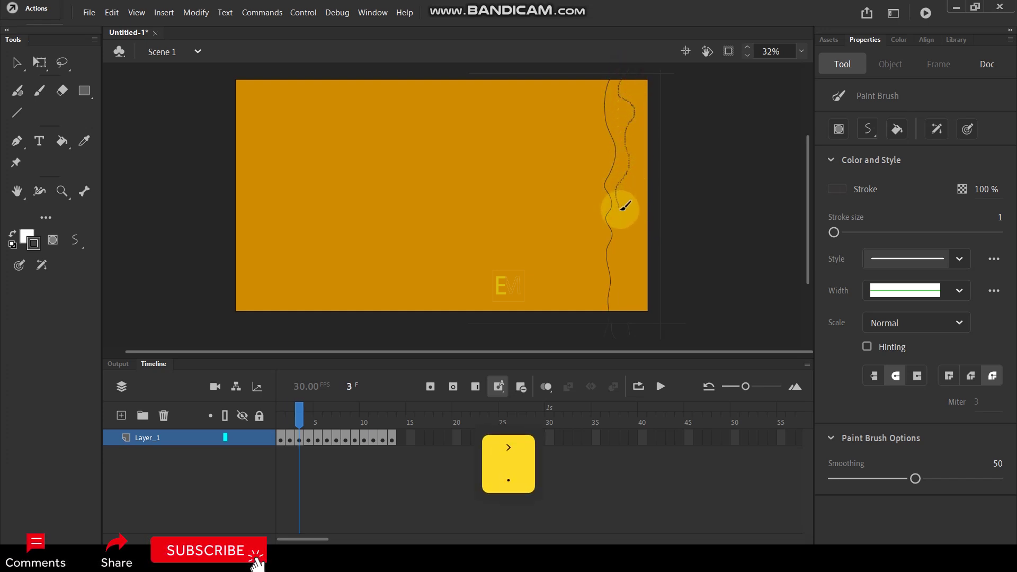
drag(620, 265, 620, 320)
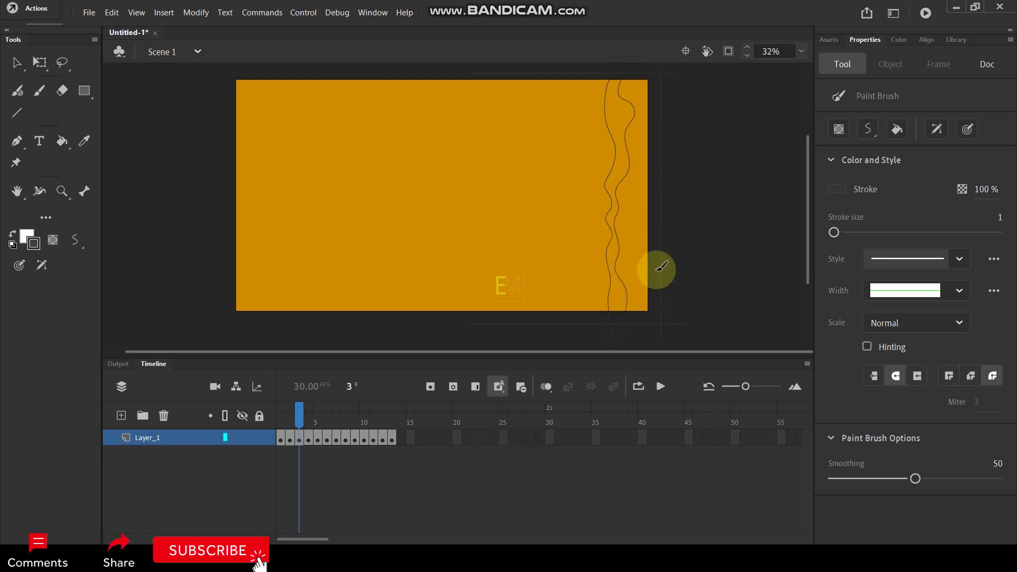
In frames 4 and 5, paint a second full-height wavy line to the right of each frame's existing line.
key(period)
drag(609, 96, 608, 133)
drag(612, 185, 599, 331)
key(period)
key(period)
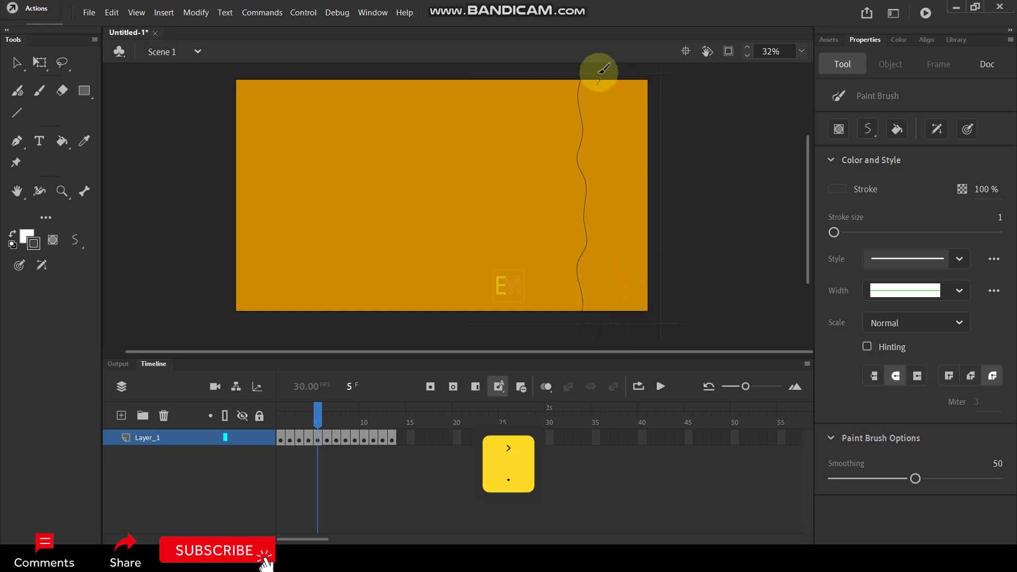
drag(595, 91, 605, 121)
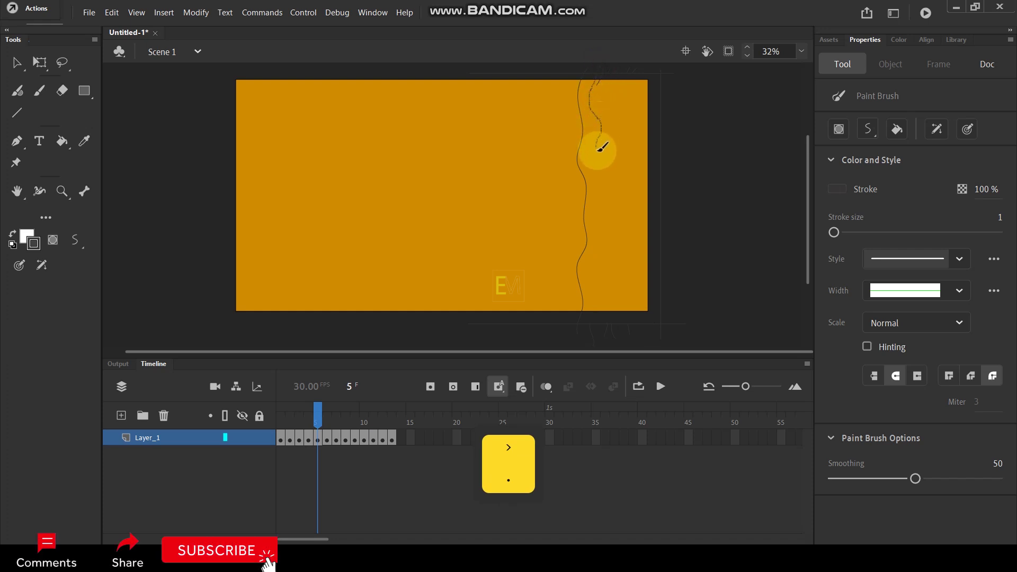
mouse_move(603, 189)
mouse_down()
mouse_move(622, 225)
mouse_move(584, 276)
mouse_move(594, 335)
mouse_move(625, 307)
mouse_up()
In frames 6 and 7, paint a second wavy line trailing closely to the right of the existing one.
key(period)
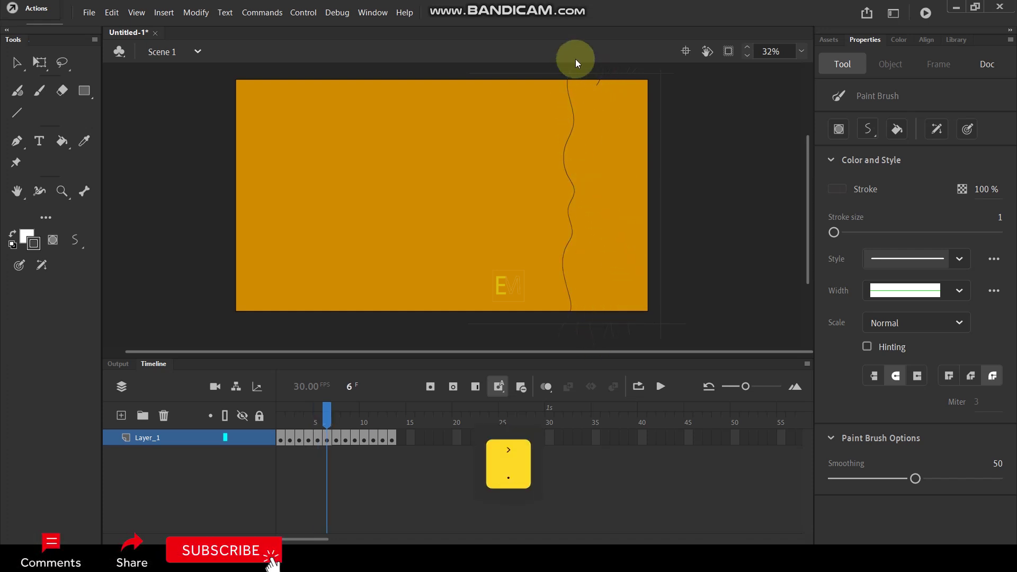
drag(583, 85, 589, 125)
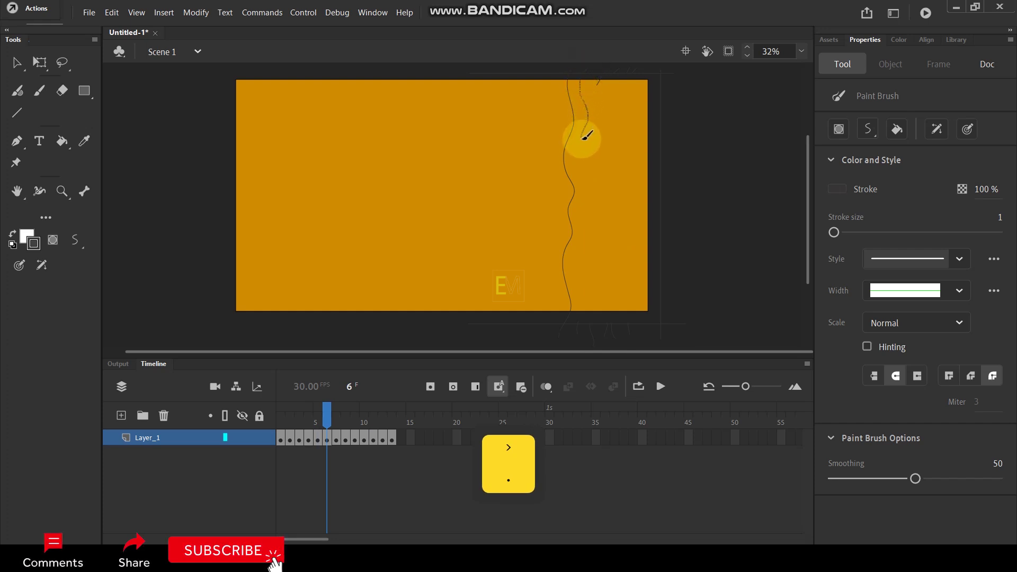
mouse_move(583, 161)
mouse_down()
mouse_move(597, 204)
mouse_move(581, 225)
mouse_move(604, 252)
mouse_move(582, 281)
mouse_move(583, 326)
mouse_move(570, 344)
mouse_up()
key(period)
key(period)
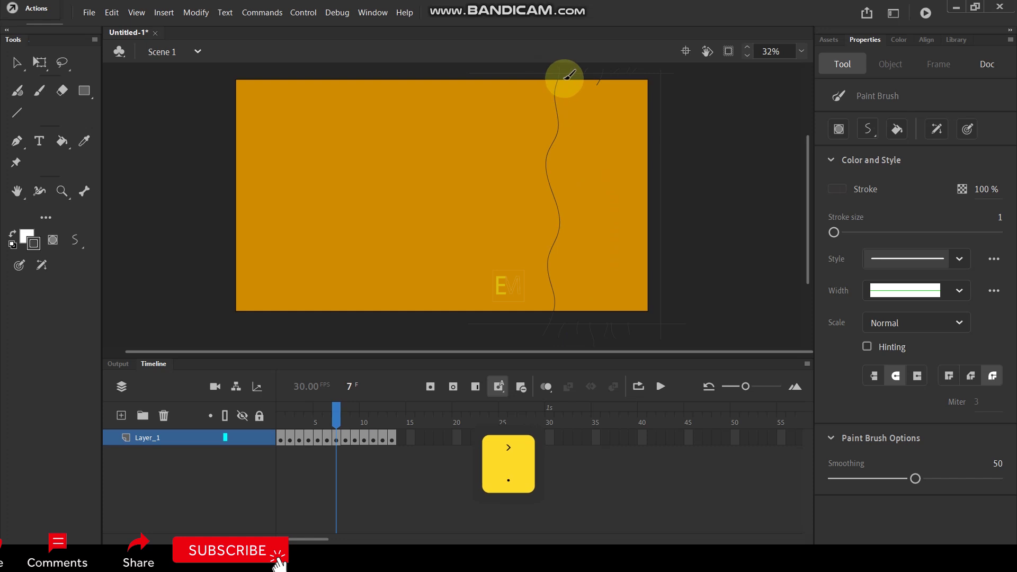
mouse_move(562, 166)
mouse_down()
mouse_move(564, 222)
mouse_move(579, 244)
mouse_move(564, 283)
mouse_move(572, 325)
mouse_up()
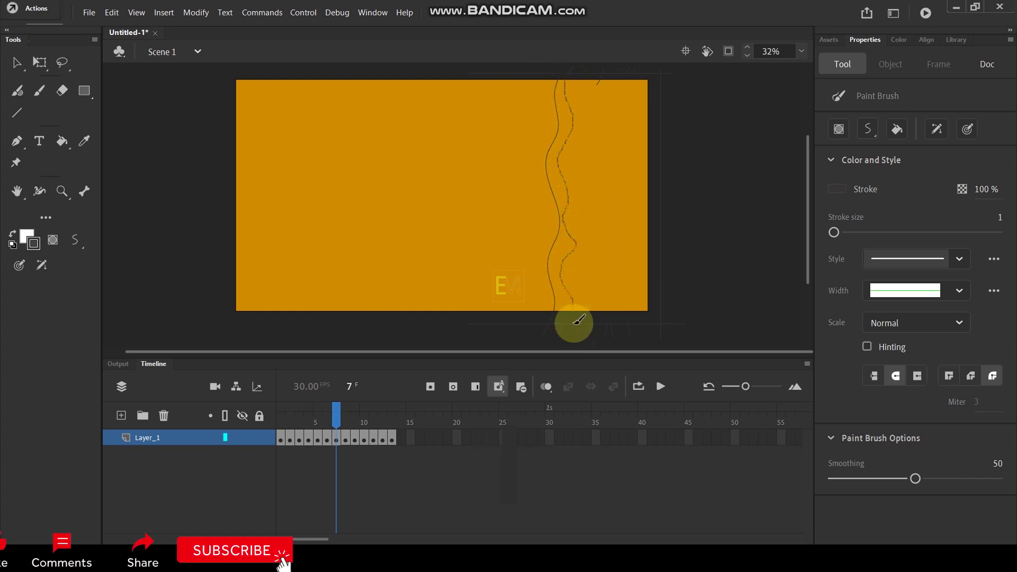
In frames 8 and 9, paint a second wavy line right of the existing one, and move on to frame 10.
key(period)
key(period)
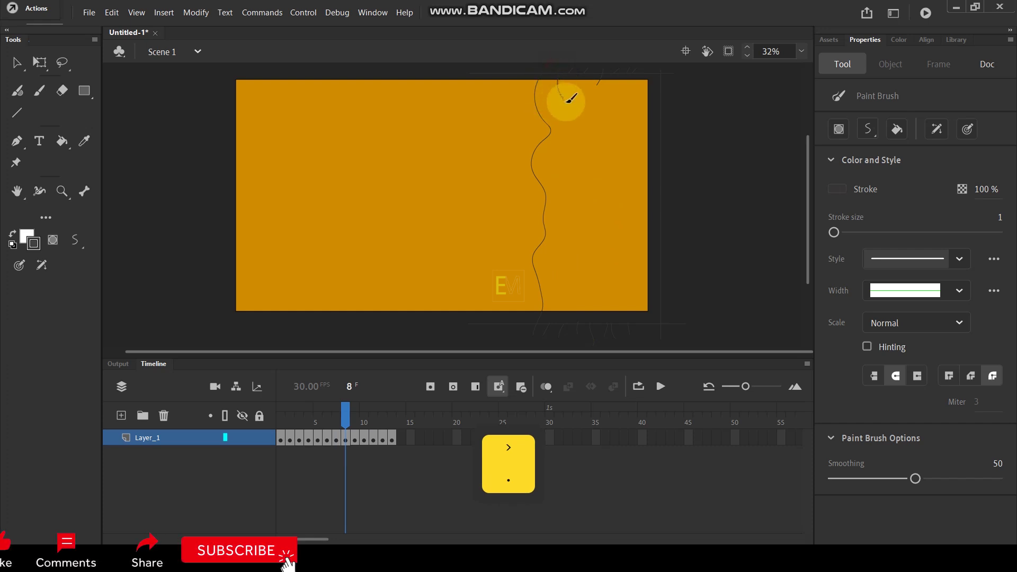
mouse_move(575, 142)
mouse_down()
mouse_move(549, 180)
mouse_move(578, 221)
mouse_move(550, 259)
mouse_move(561, 305)
mouse_move(550, 336)
mouse_up()
key(period)
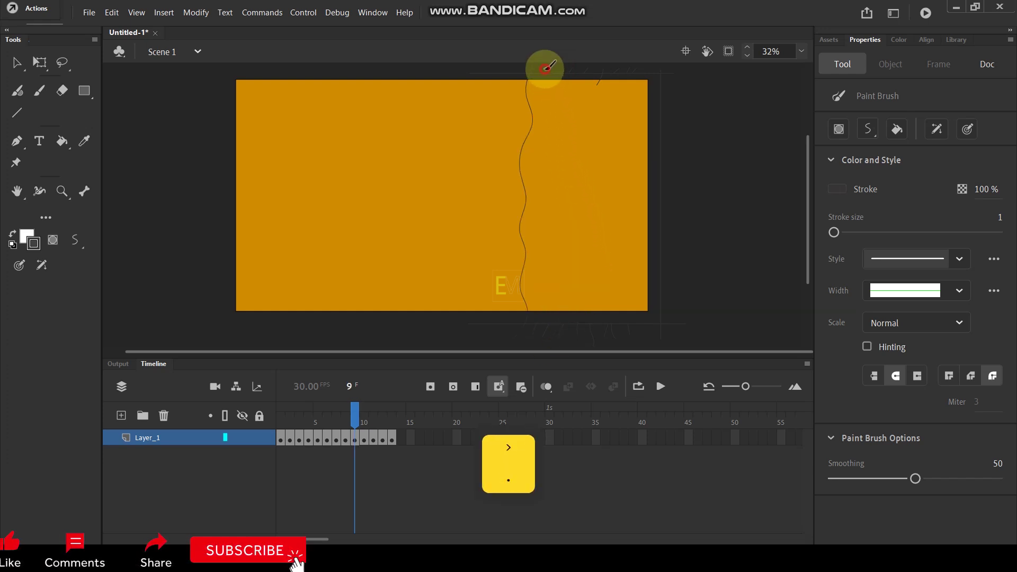
mouse_move(544, 96)
mouse_down()
mouse_move(536, 163)
mouse_move(538, 343)
mouse_up()
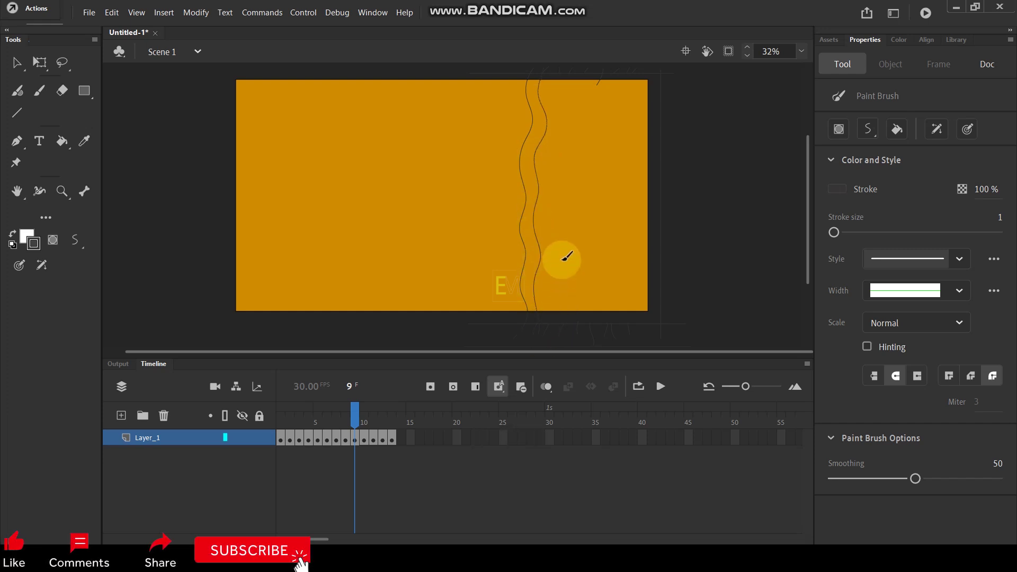
key(period)
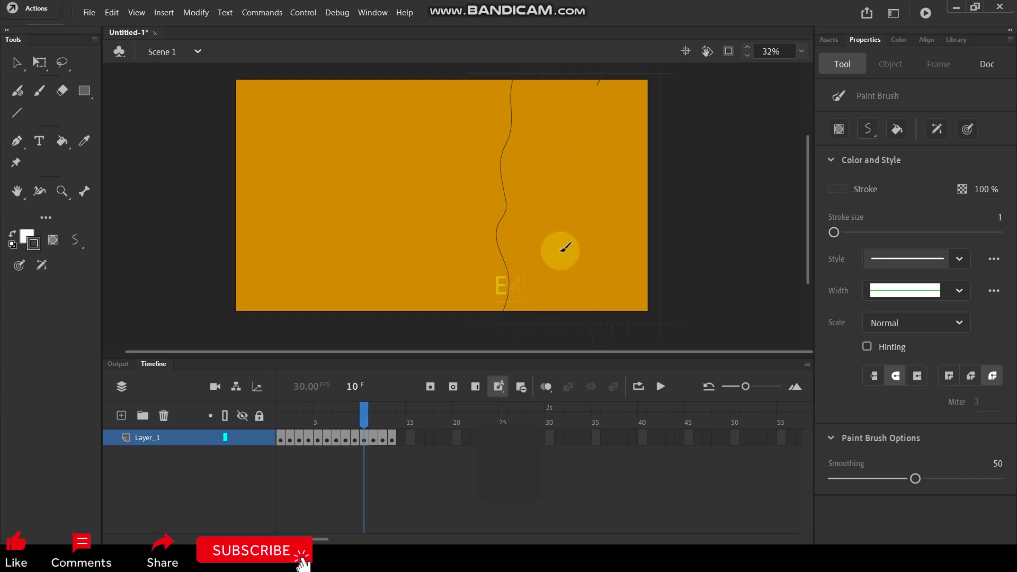
Turn on onion skinning and paint a second full-height wavy line just right of frame 10's existing line.
click(541, 388)
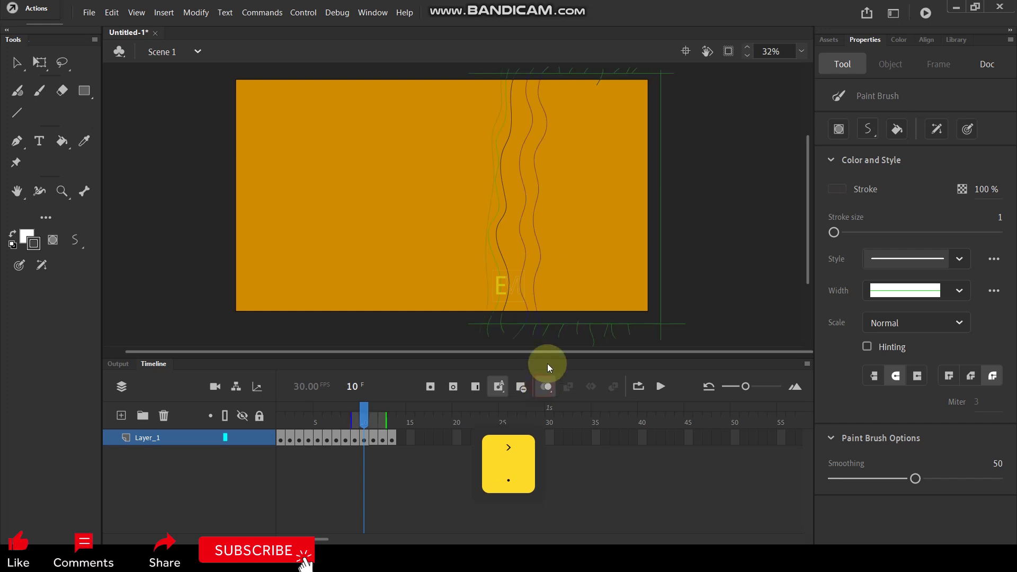
scroll(527, 85, up, 1)
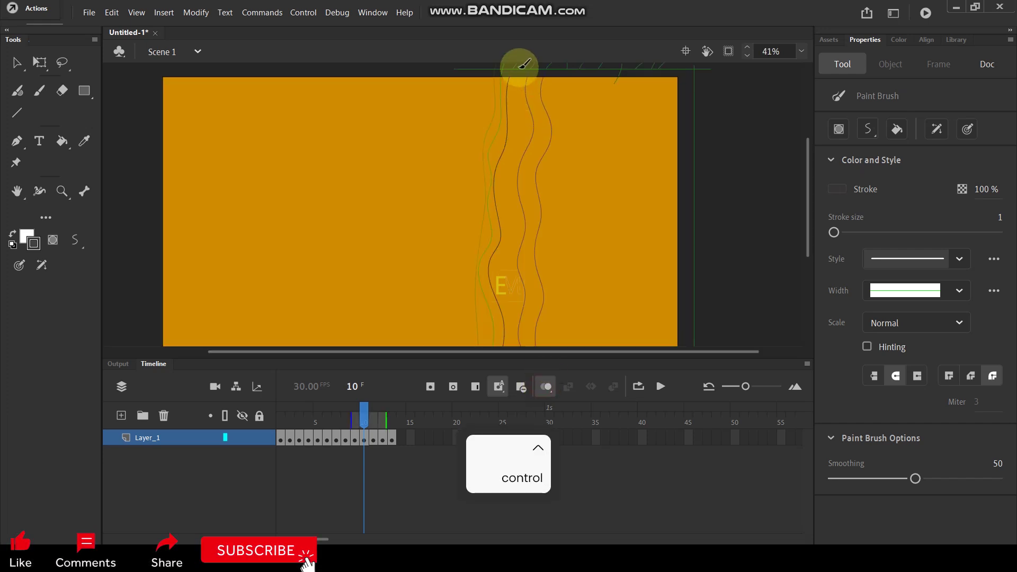
drag(515, 87, 509, 162)
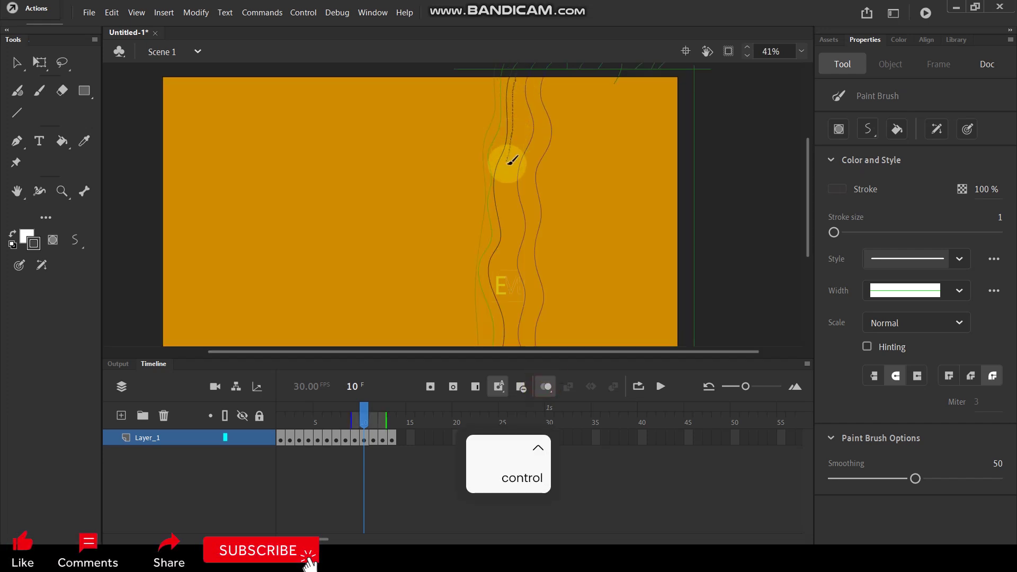
drag(512, 227, 514, 354)
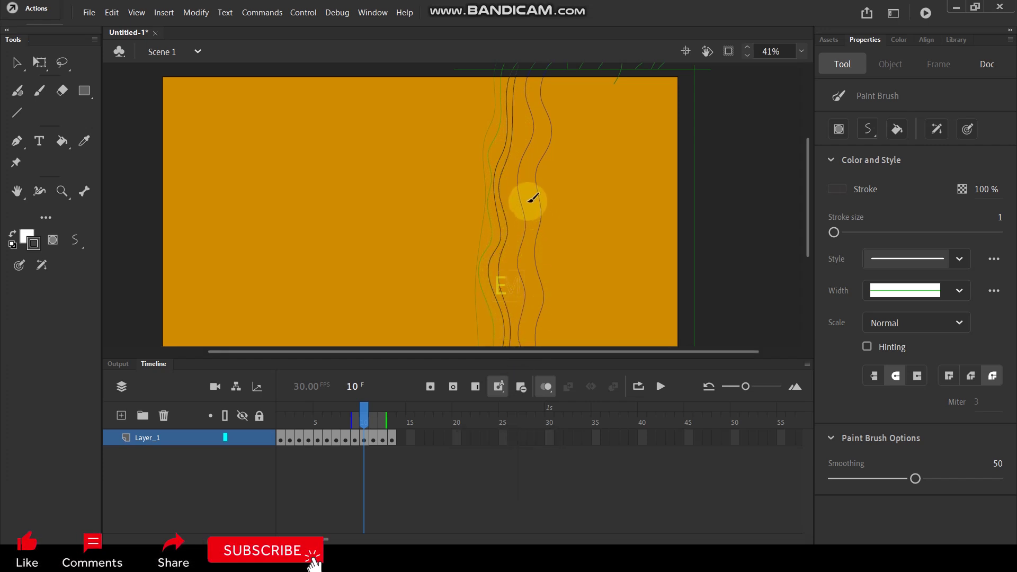
In frame 11, paint a second full-height wavy line closely following the right side of the existing one.
key(period)
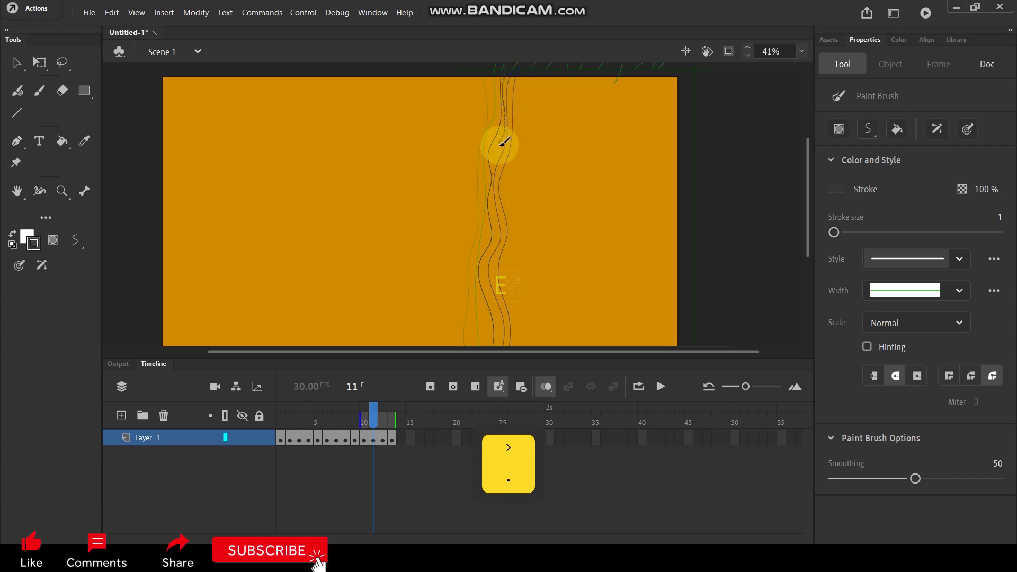
drag(503, 143, 498, 167)
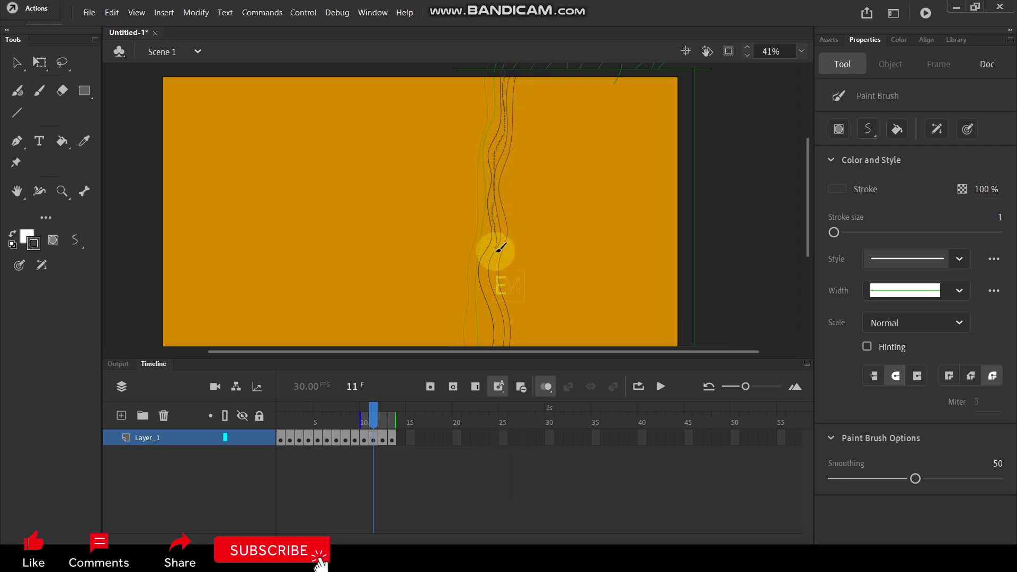
drag(499, 300, 507, 331)
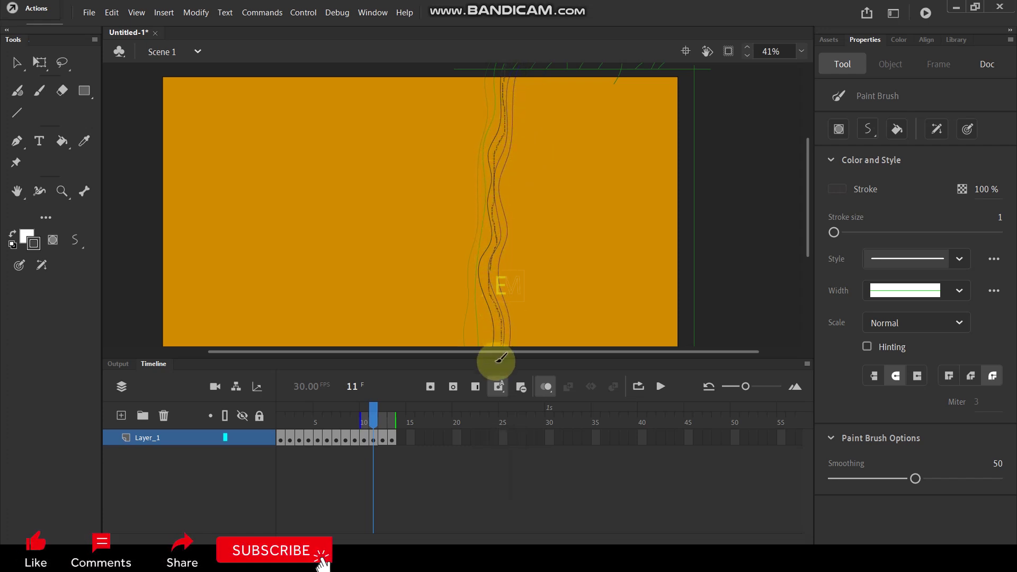
scroll(508, 197, down, 2)
scroll(508, 197, up, 1)
In frame 12, exclude the following frame from the onion skin and paint a second wavy line bulging rightwards near the stage's top and bottom.
key(period)
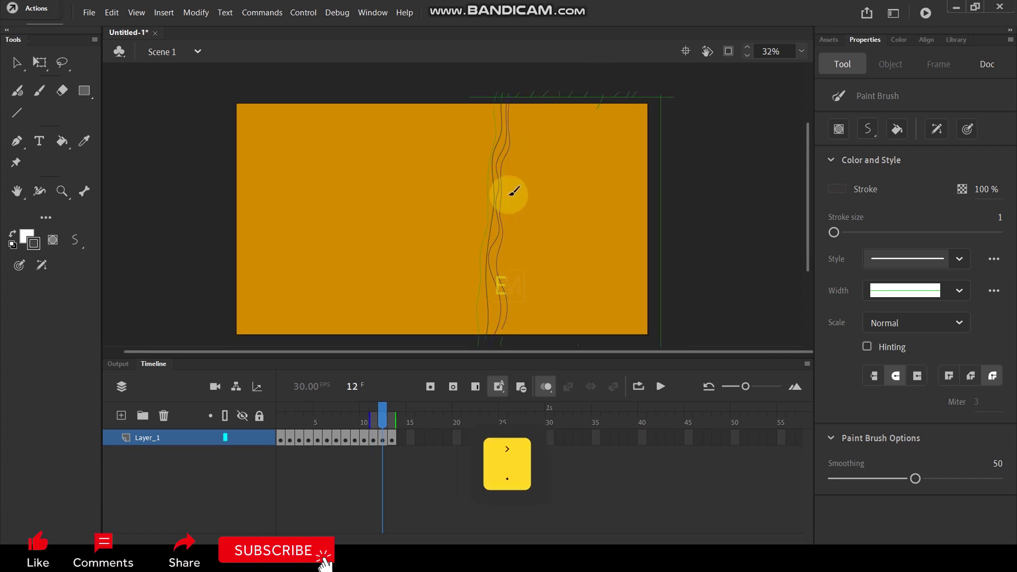
click(391, 418)
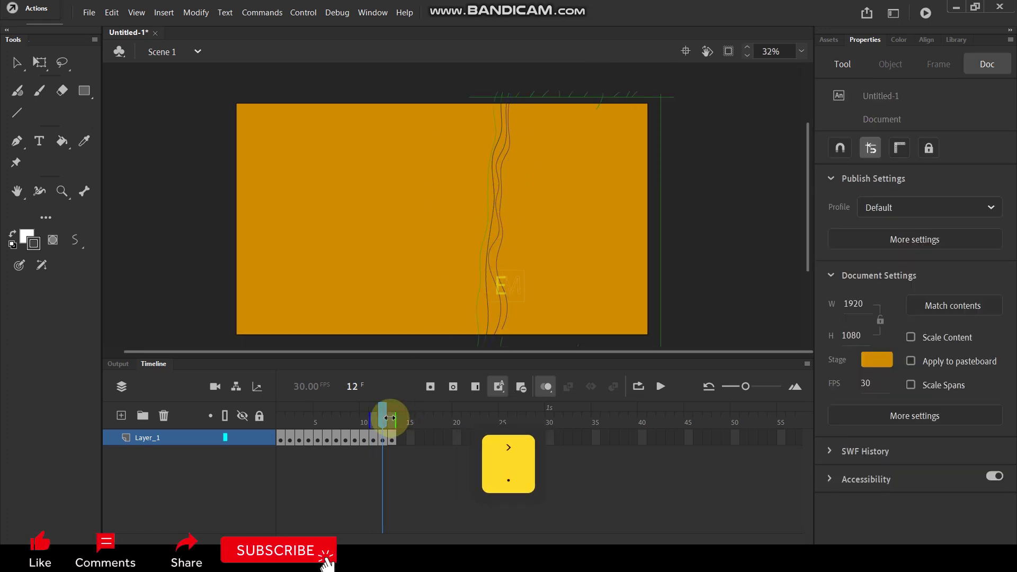
scroll(504, 170, up, 1)
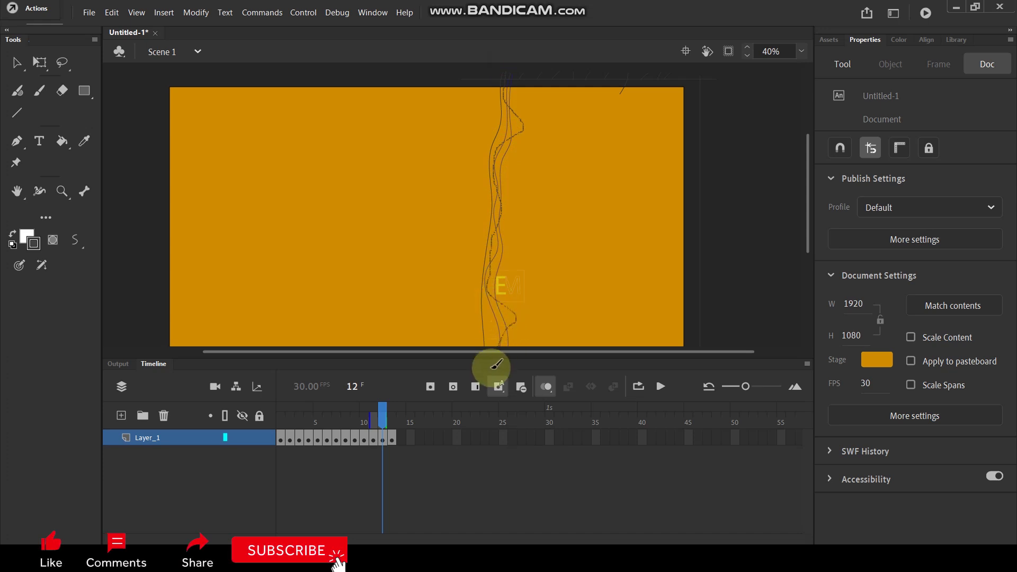
scroll(516, 193, down, 3)
scroll(514, 188, up, 2)
scroll(513, 189, down, 1)
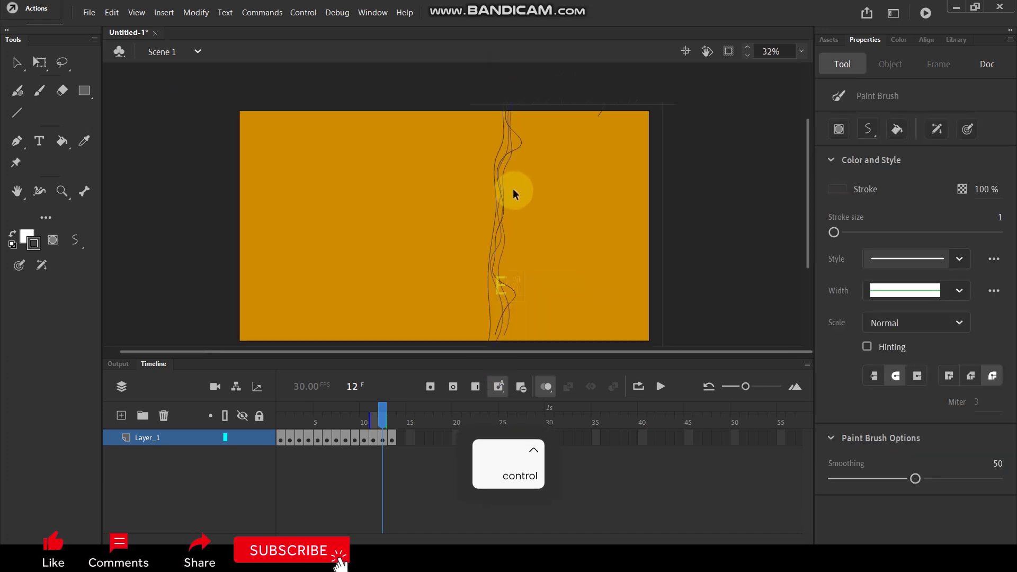
scroll(501, 255, up, 2)
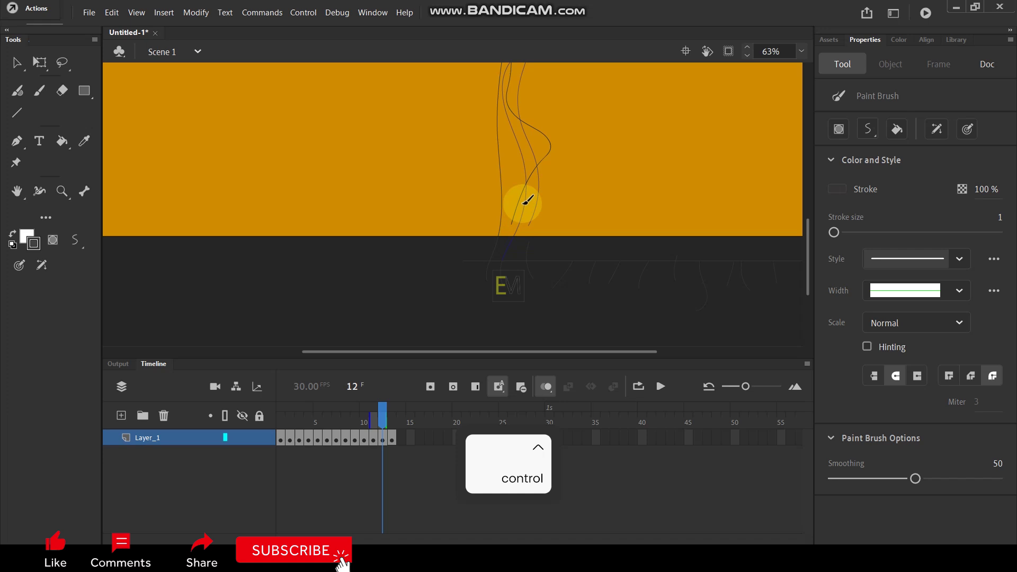
scroll(517, 237, down, 3)
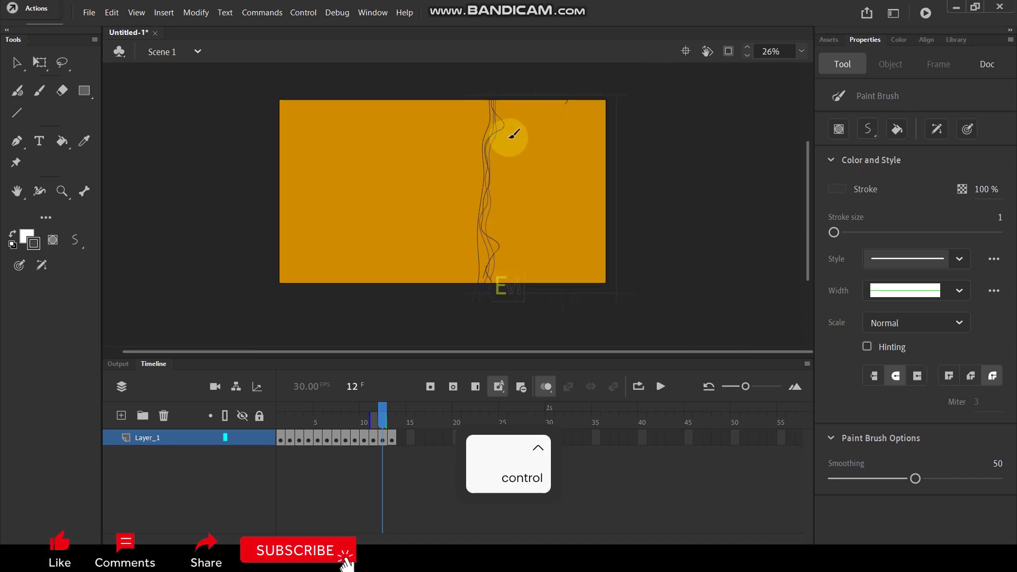
In frame 13, paint a second full-height wavy line close to the right of the existing one.
key(period)
scroll(496, 124, up, 1)
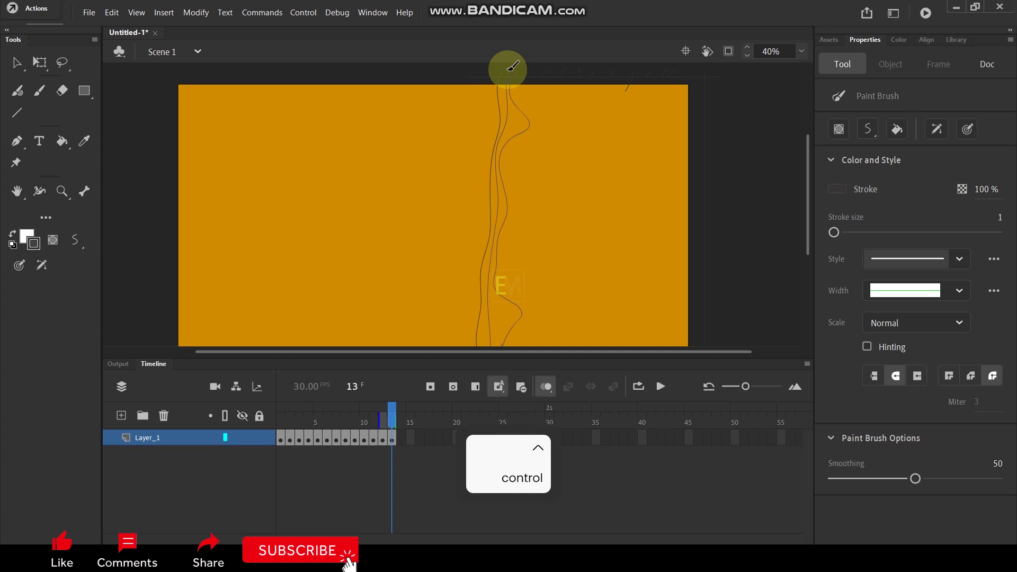
mouse_move(507, 129)
mouse_down()
mouse_move(495, 166)
mouse_move(494, 295)
mouse_move(483, 335)
mouse_move(505, 341)
mouse_up()
scroll(508, 221, down, 1)
Turn off onion skinning and preview the animation, then return to frame 1.
click(547, 386)
key(Return)
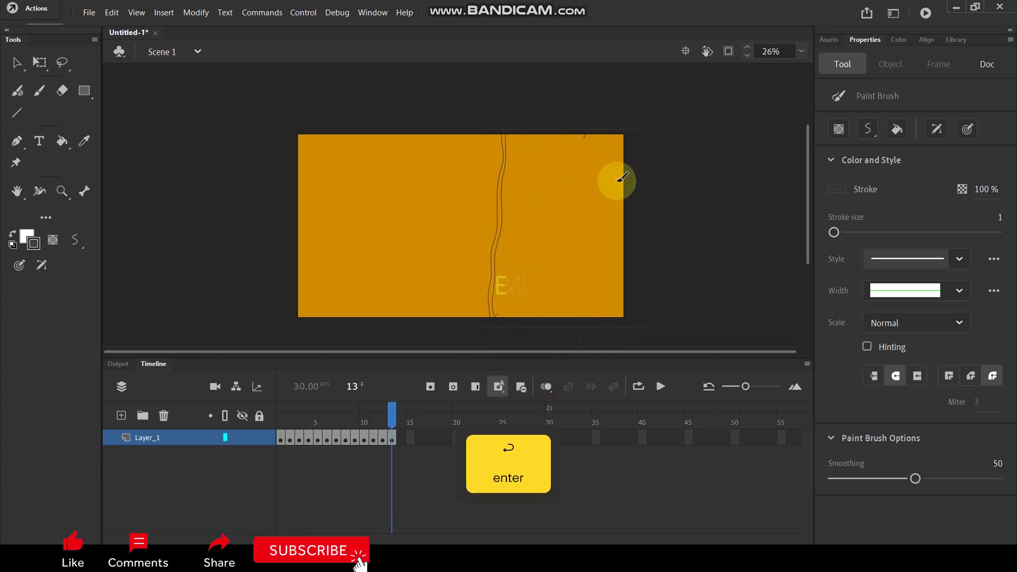
click(279, 417)
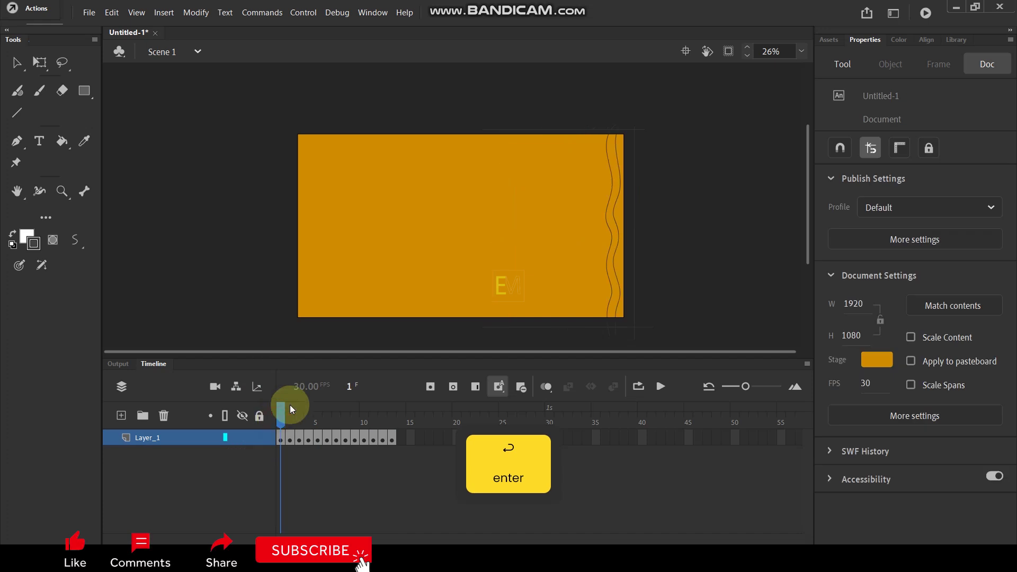
In frame 1, paint two curved blob outlines reaching inwards from the upper part of the stage's right edge.
scroll(654, 124, up, 8)
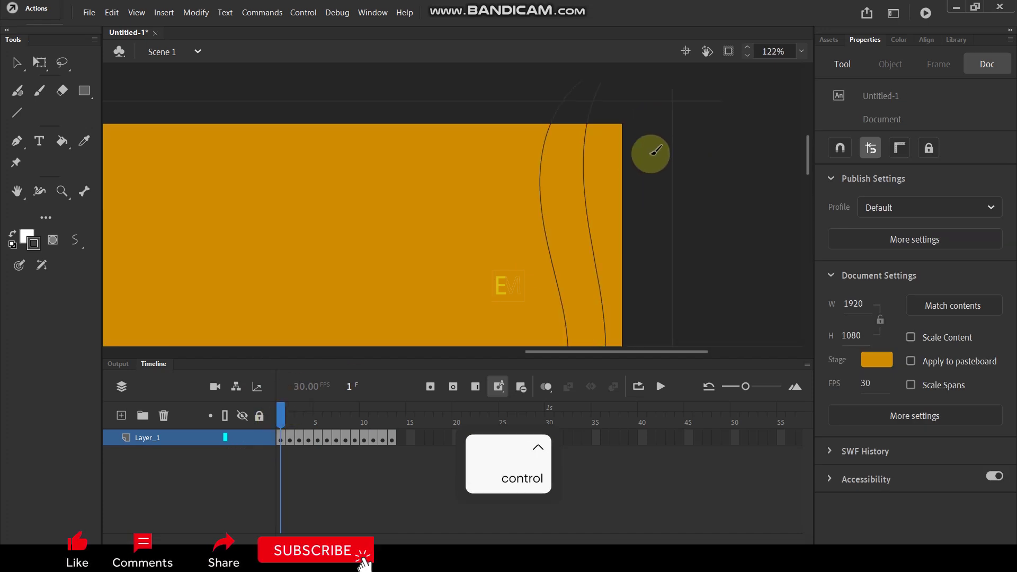
mouse_move(680, 122)
mouse_down()
mouse_move(602, 153)
mouse_move(596, 168)
mouse_move(636, 197)
mouse_move(674, 188)
mouse_move(696, 151)
mouse_up()
scroll(670, 223, up, 2)
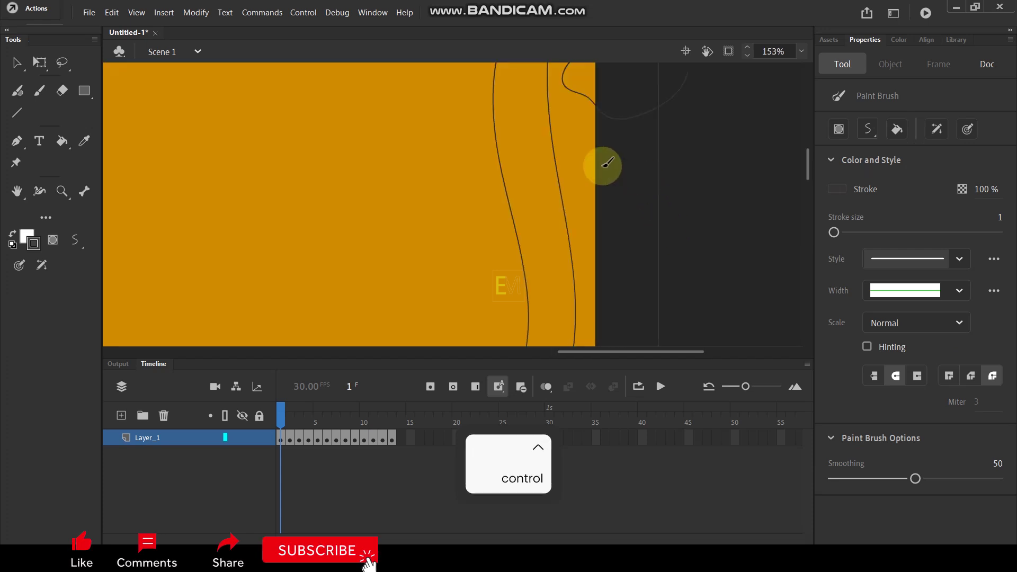
mouse_move(571, 172)
mouse_down()
mouse_move(581, 137)
mouse_move(599, 142)
mouse_move(628, 190)
mouse_move(608, 237)
mouse_move(582, 213)
mouse_move(567, 159)
mouse_move(586, 109)
mouse_up()
scroll(613, 198, down, 2)
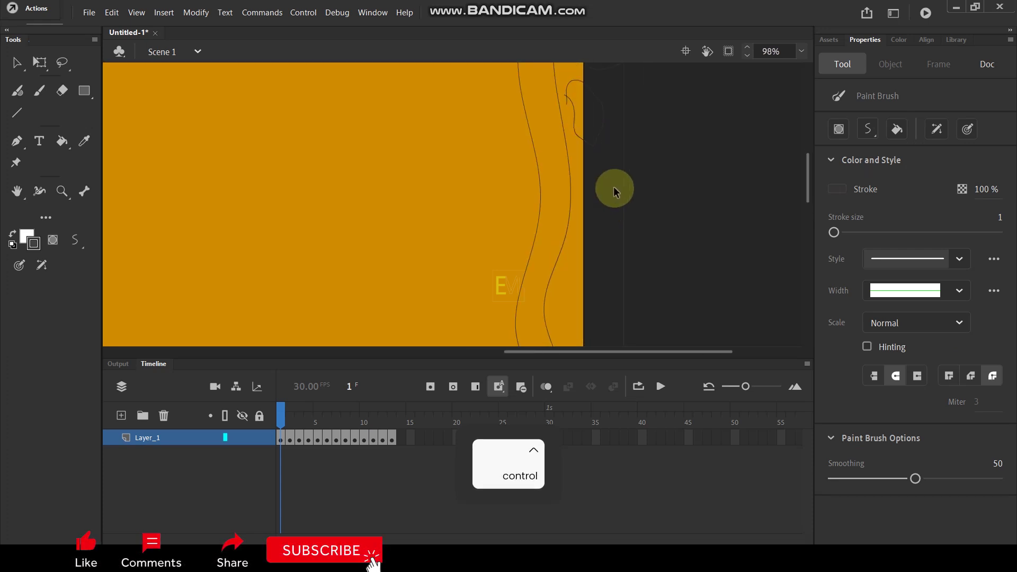
Continue the curved blob outlines down the rest of the stage's right edge in frame 1.
mouse_move(642, 152)
mouse_down()
mouse_move(585, 185)
mouse_move(572, 229)
mouse_move(581, 268)
mouse_move(614, 245)
mouse_up()
scroll(603, 206, down, 2)
scroll(604, 207, left, 1)
mouse_move(662, 178)
mouse_down()
mouse_move(601, 181)
mouse_move(585, 193)
mouse_move(594, 215)
mouse_move(585, 260)
mouse_move(594, 278)
mouse_move(652, 244)
mouse_up()
scroll(618, 200, down, 3)
mouse_move(629, 195)
mouse_down()
mouse_move(587, 201)
mouse_move(599, 302)
mouse_move(640, 320)
mouse_move(618, 266)
mouse_up()
scroll(602, 249, down, 1)
In frame 2, paint a larger rounded blob outline at the top of the stage's right edge, using onion skinning as a guide.
key(period)
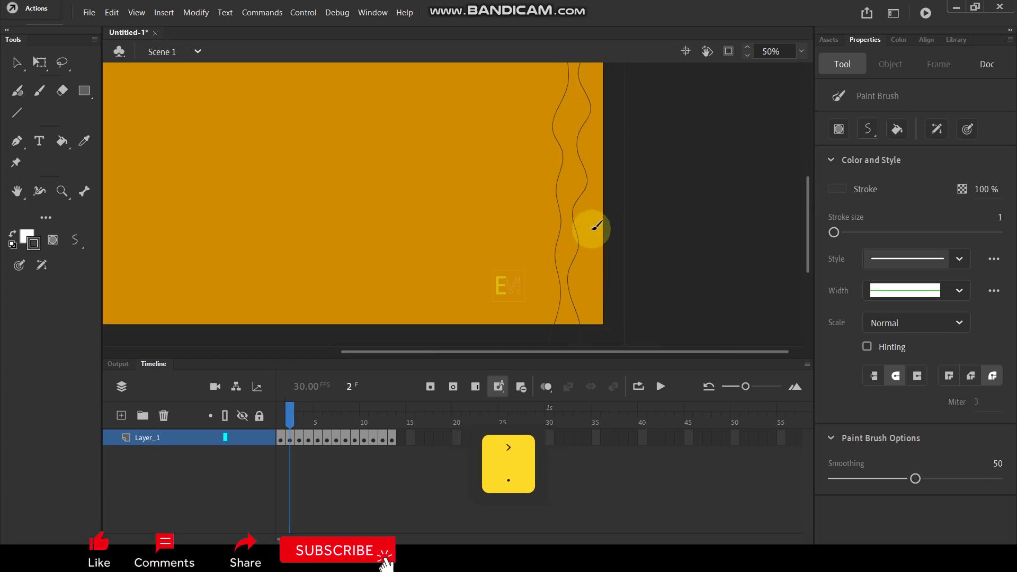
scroll(588, 233, up, 2)
scroll(587, 233, right, 1)
scroll(590, 201, up, 2)
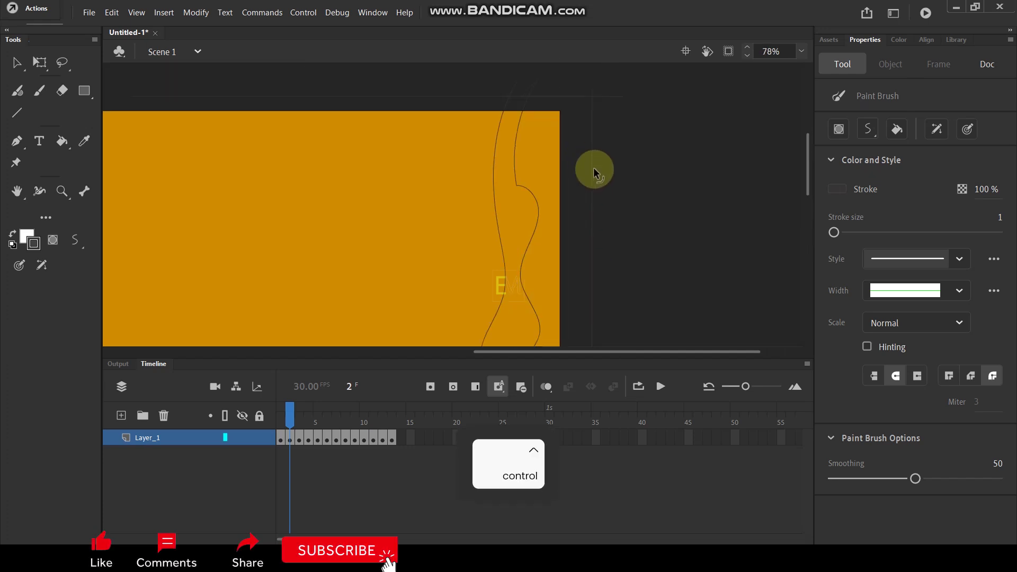
click(546, 386)
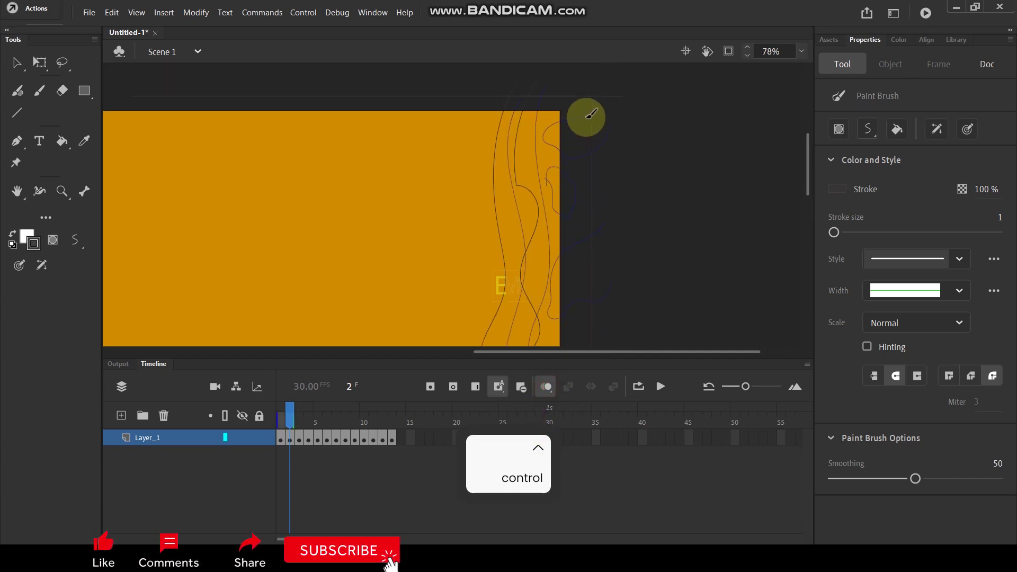
mouse_move(557, 118)
mouse_down()
mouse_move(537, 128)
mouse_move(525, 150)
mouse_move(561, 184)
mouse_up()
click(548, 387)
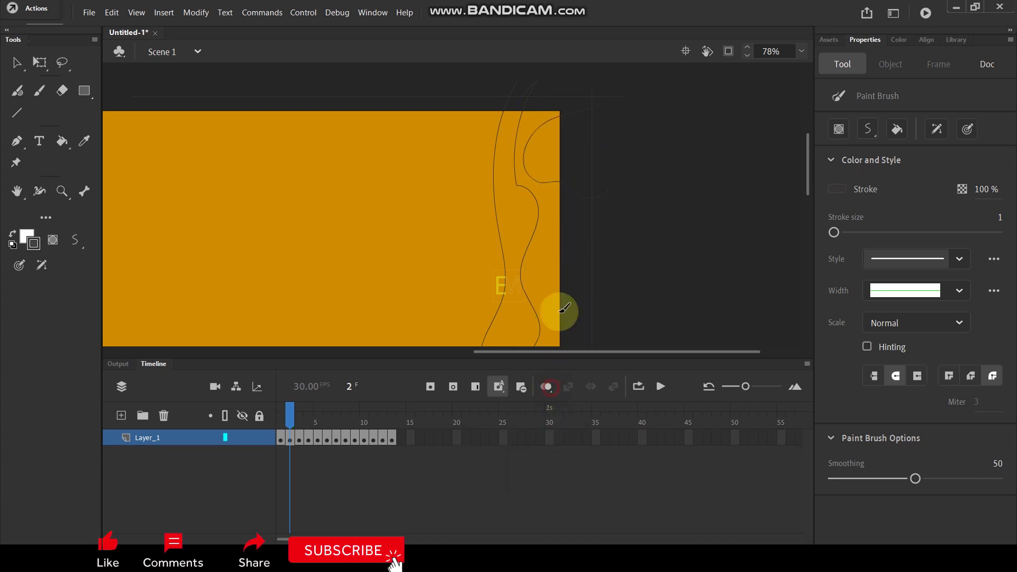
Paint further curved blob outlines down the remaining right edge of the stage in frame 2.
click(607, 206)
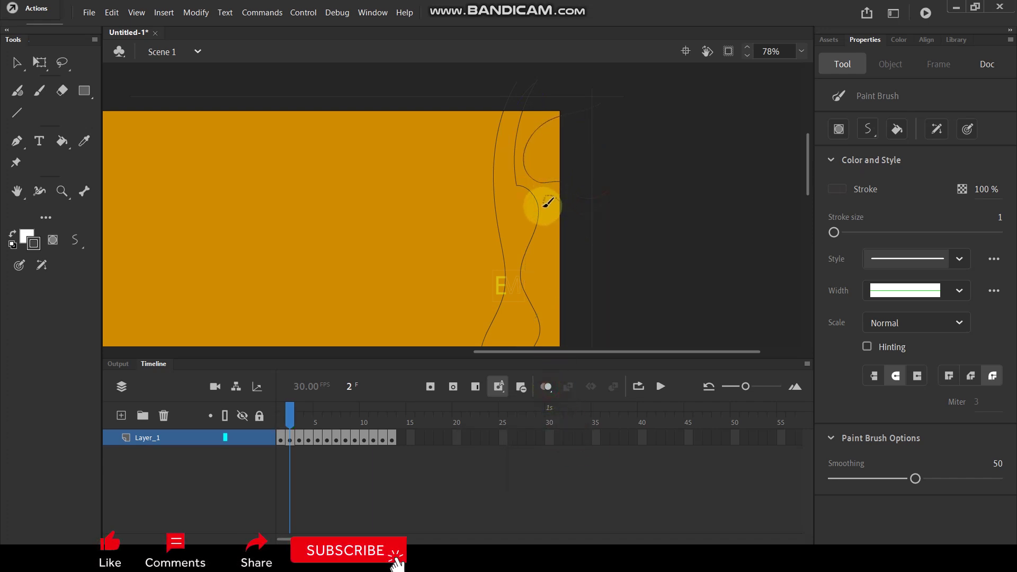
scroll(568, 199, down, 3)
scroll(568, 199, up, 1)
click(654, 165)
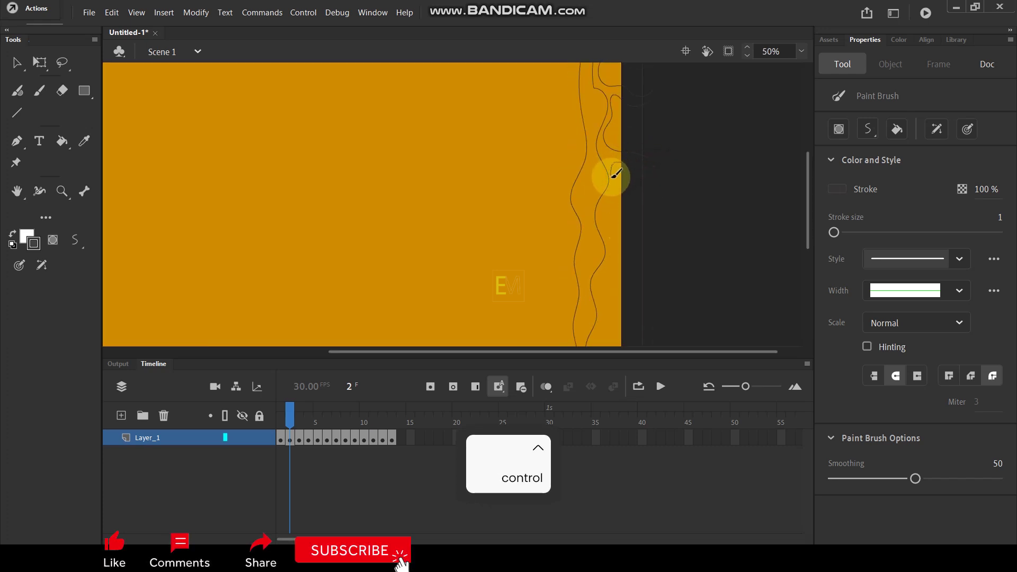
drag(615, 216, 615, 219)
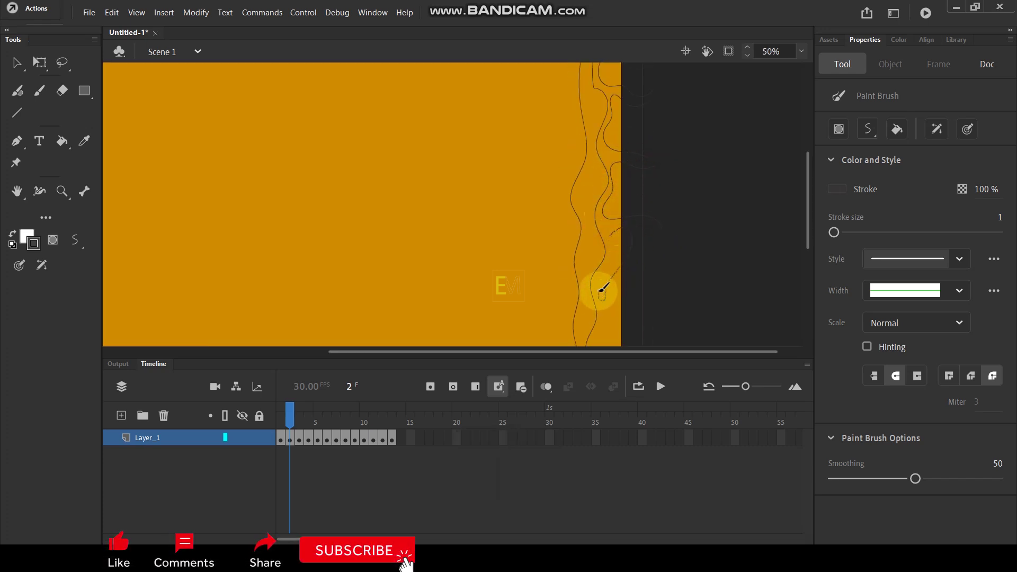
drag(617, 233, 617, 234)
mouse_move(620, 285)
mouse_down()
mouse_move(604, 337)
mouse_move(615, 372)
mouse_up()
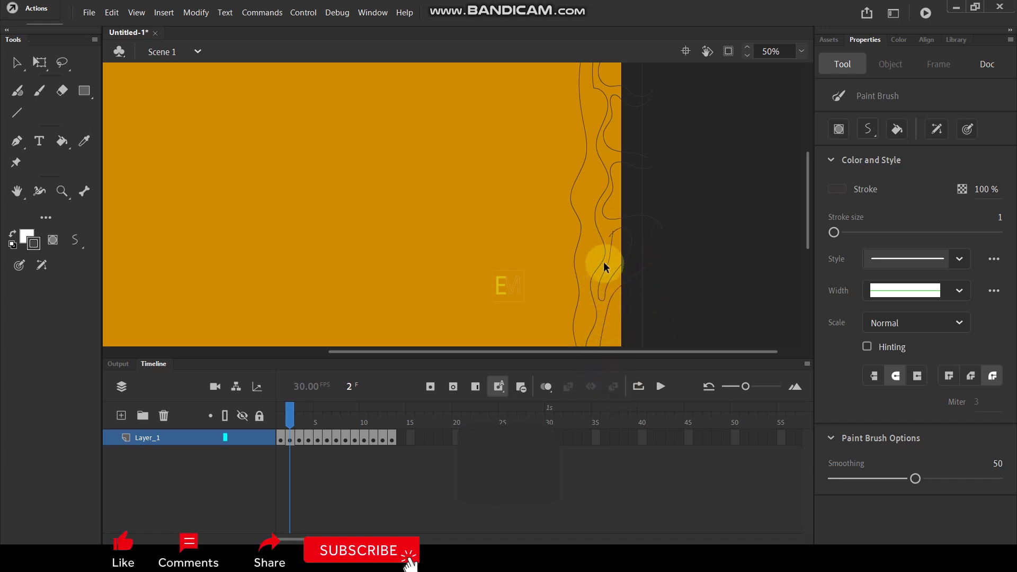
scroll(608, 315, down, 3)
scroll(615, 338, up, 2)
drag(612, 295, 616, 334)
In frame 3, paint two rounded blob outlines reaching inwards from the upper part of the stage's right edge.
key(period)
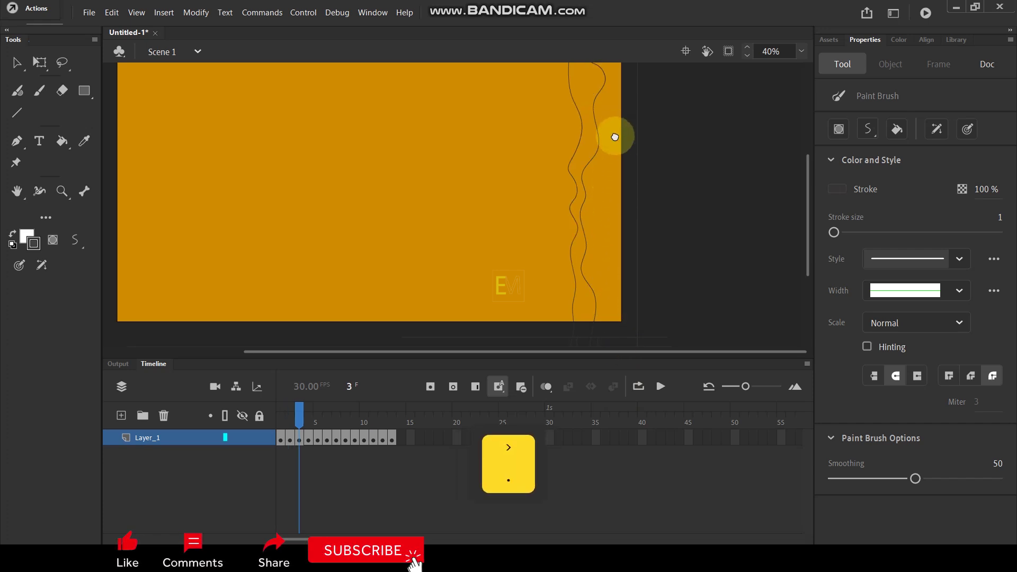
scroll(613, 154, up, 2)
mouse_move(643, 145)
mouse_down()
mouse_move(583, 170)
mouse_move(596, 197)
mouse_move(640, 234)
mouse_move(649, 217)
mouse_up()
scroll(634, 116, up, 3)
mouse_move(647, 152)
mouse_down()
mouse_move(589, 156)
mouse_move(568, 173)
mouse_move(607, 214)
mouse_move(623, 204)
mouse_move(590, 217)
mouse_up()
Paint two irregular, drip-shaped blob outlines along the lower part of the stage's right edge in frame 3.
scroll(628, 179, down, 3)
scroll(628, 179, up, 2)
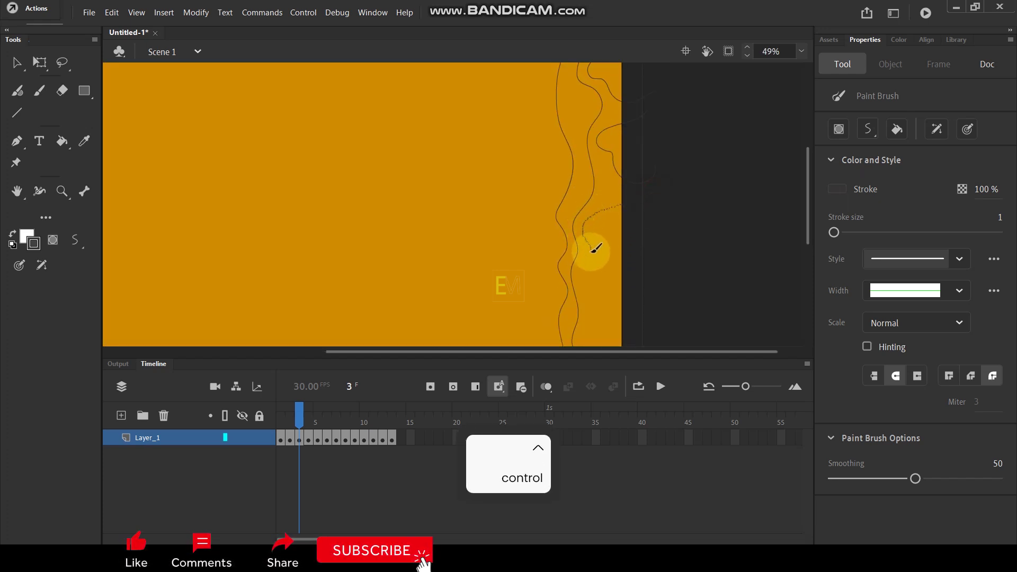
drag(606, 290, 609, 243)
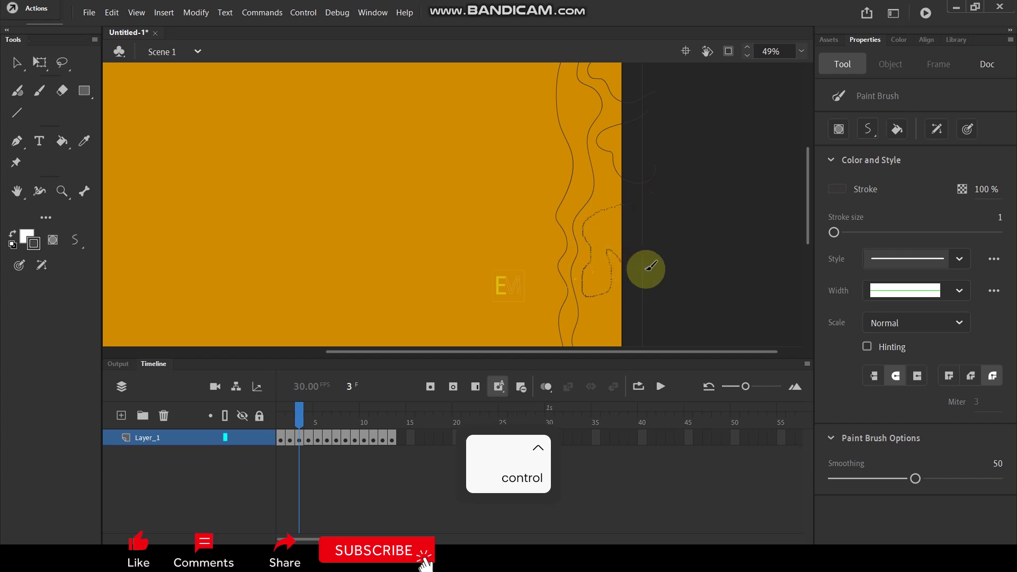
scroll(609, 212, down, 2)
scroll(644, 239, up, 1)
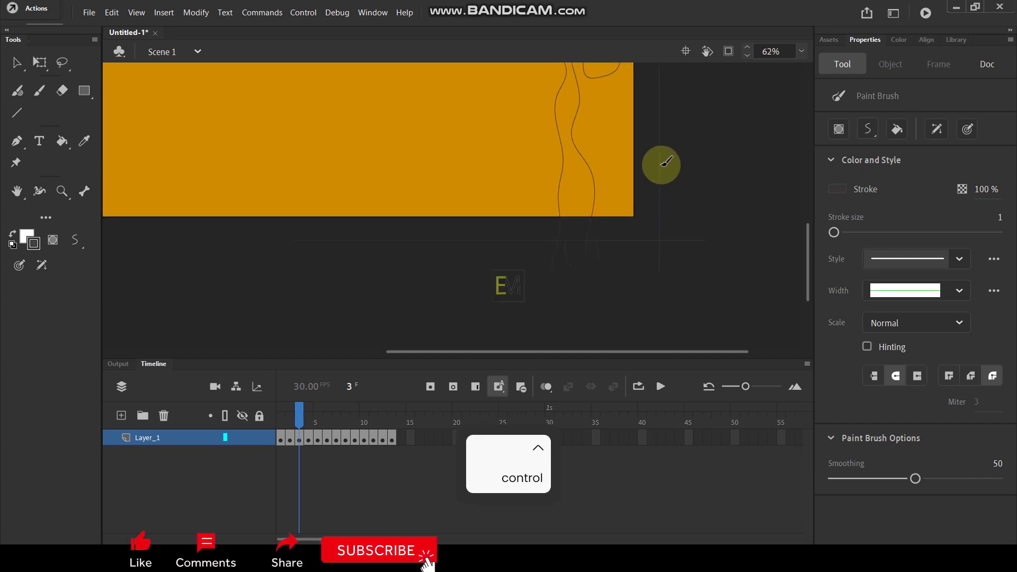
scroll(661, 164, up, 4)
mouse_move(633, 190)
mouse_down()
mouse_move(593, 234)
mouse_move(614, 322)
mouse_move(629, 266)
mouse_move(673, 223)
mouse_up()
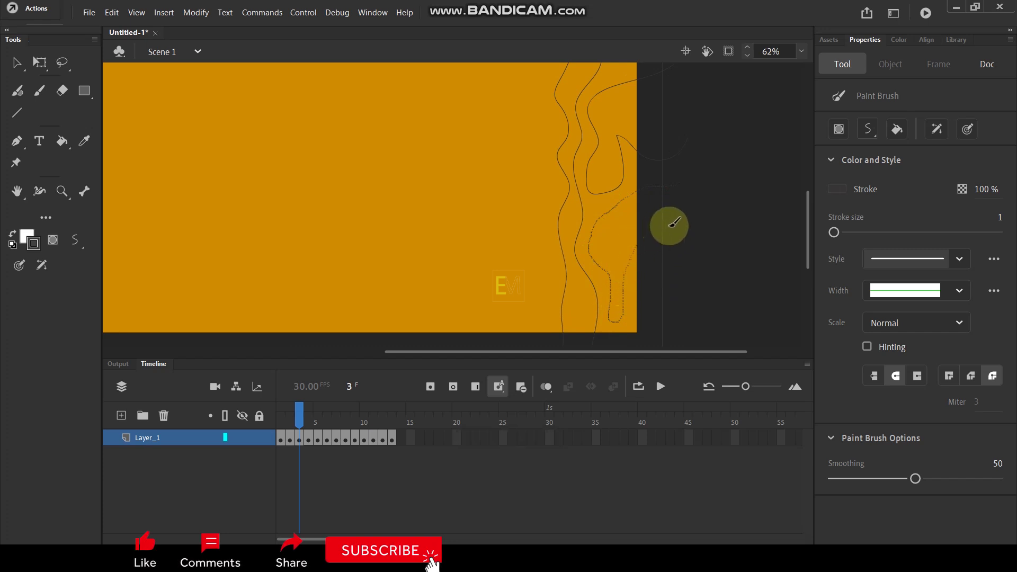
In frame 4, paint four rounded blob outlines reaching inwards along the full height of the stage's right edge.
scroll(668, 227, down, 2)
key(period)
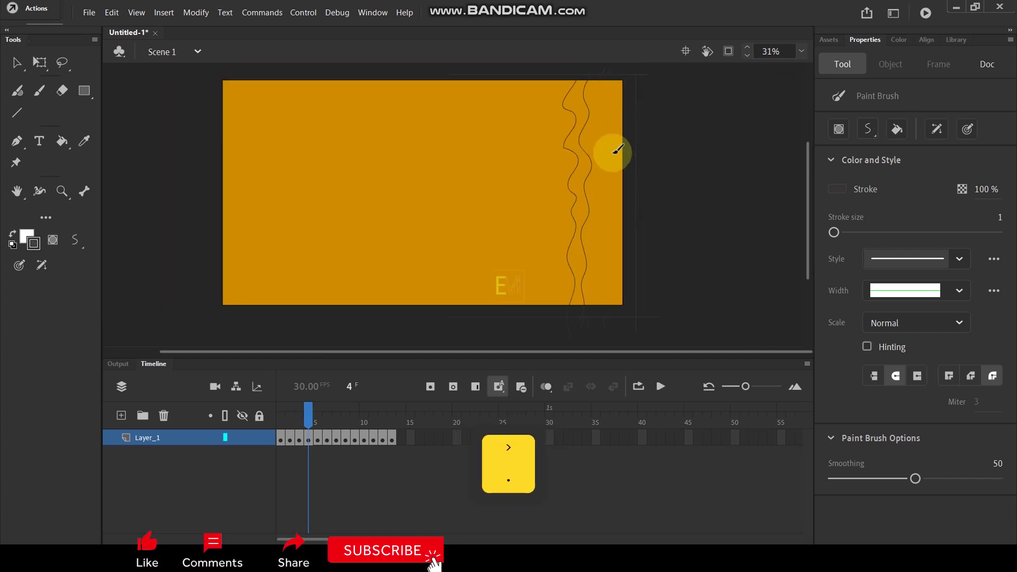
scroll(609, 164, up, 1)
drag(647, 146, 601, 161)
mouse_move(613, 208)
mouse_down()
mouse_move(648, 215)
mouse_move(587, 125)
mouse_move(594, 139)
mouse_move(658, 140)
mouse_up()
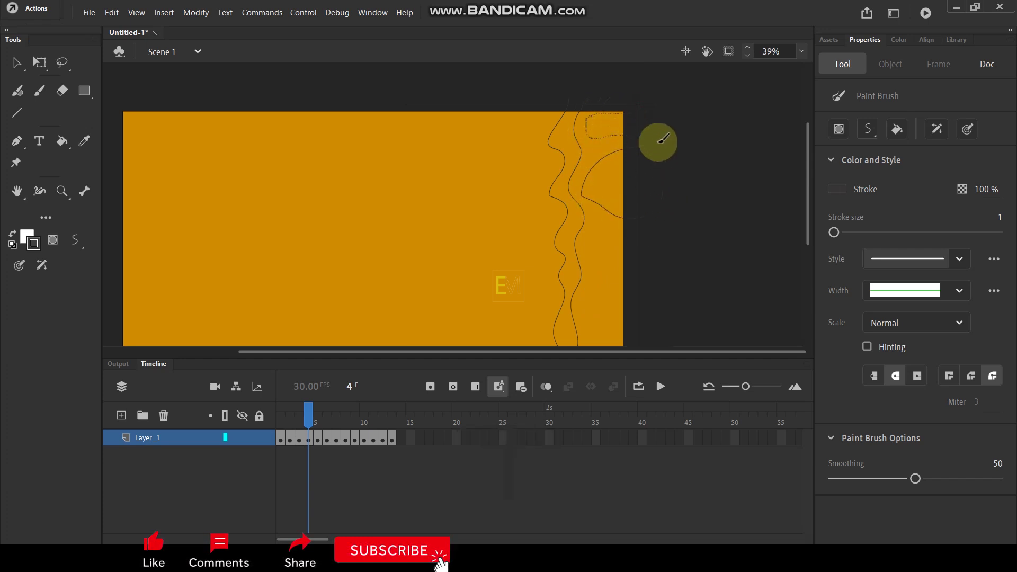
mouse_move(649, 236)
mouse_down()
mouse_move(609, 225)
mouse_move(585, 295)
mouse_move(629, 298)
mouse_move(638, 205)
mouse_move(586, 209)
mouse_move(584, 301)
mouse_up()
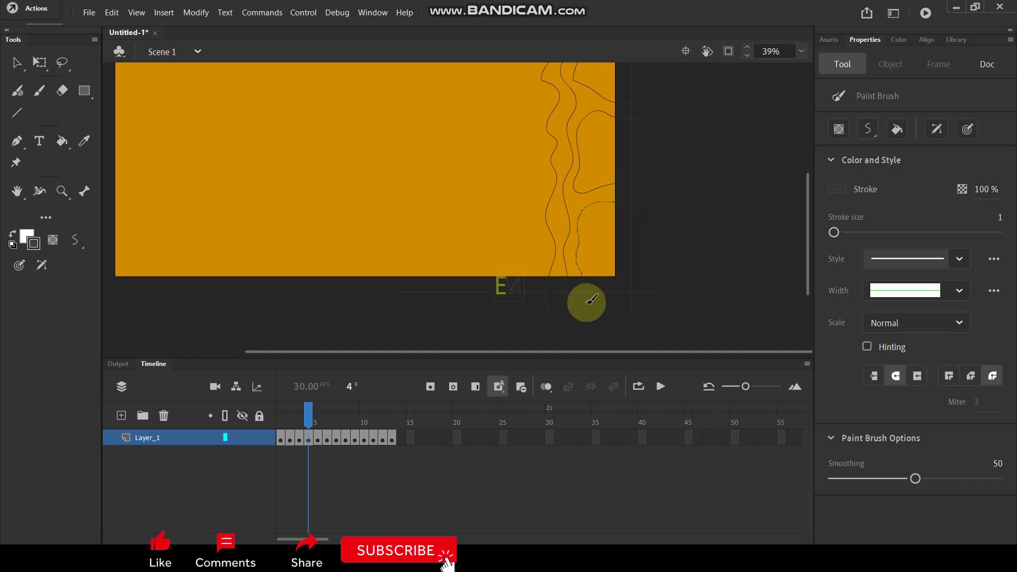
In frame 5, paint four irregular blob outlines from the stage's right edge towards the wavy lines, including a small one at the bottom.
key(.)
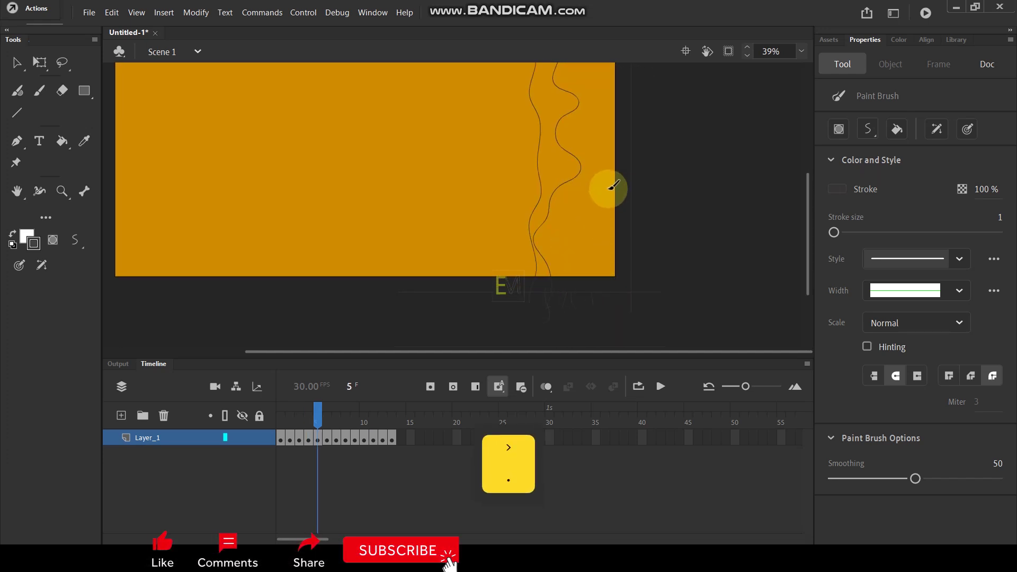
mouse_move(574, 192)
mouse_down()
mouse_move(547, 239)
mouse_move(560, 249)
mouse_move(612, 243)
mouse_move(620, 208)
mouse_move(597, 188)
mouse_move(577, 184)
mouse_move(559, 204)
mouse_up()
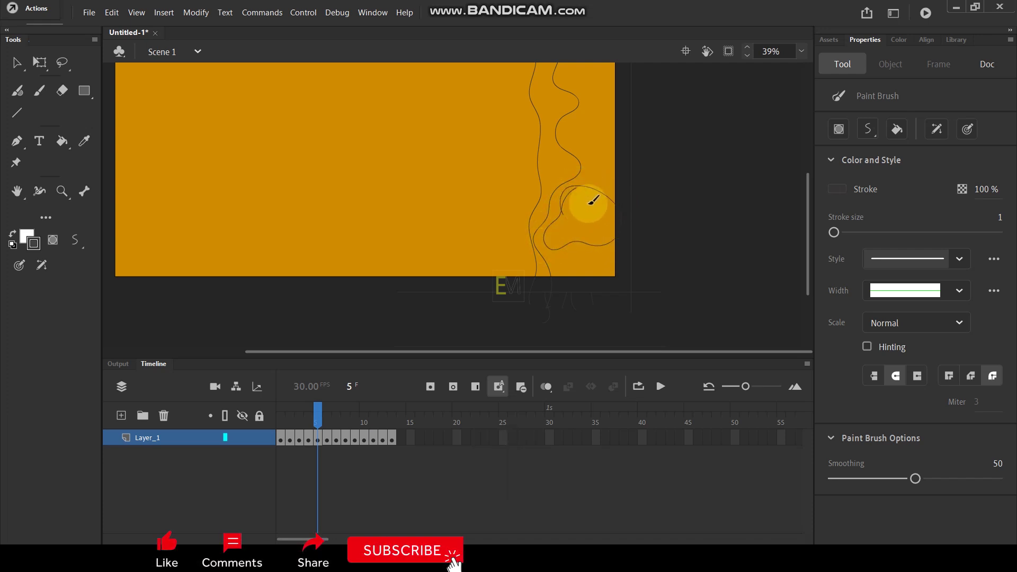
scroll(627, 161, up, 3)
mouse_move(631, 229)
mouse_down()
mouse_move(572, 261)
mouse_move(646, 270)
mouse_up()
mouse_move(627, 131)
mouse_down()
mouse_move(574, 137)
mouse_move(554, 157)
mouse_move(571, 194)
mouse_up()
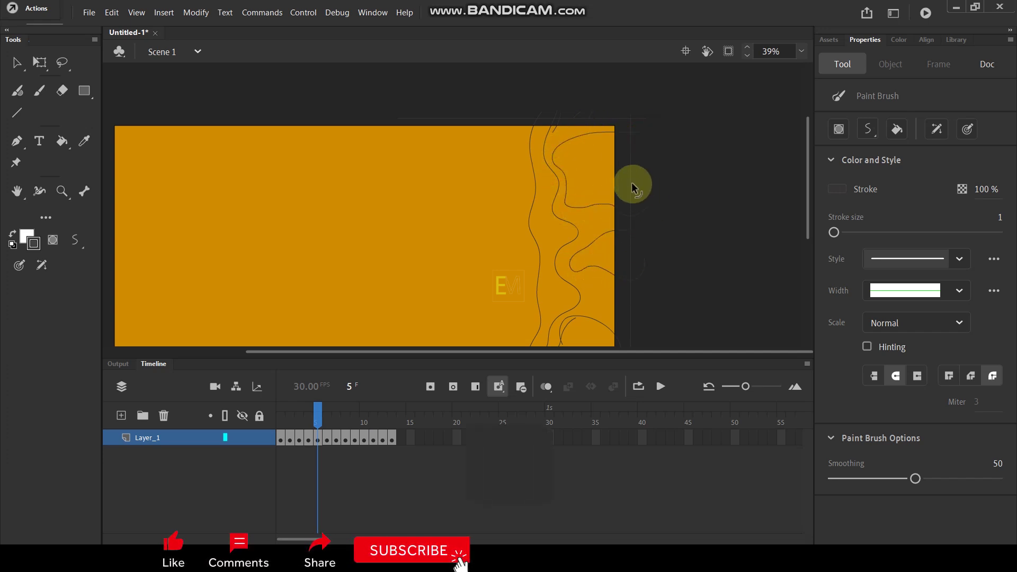
scroll(560, 259, down, 3)
scroll(559, 259, up, 2)
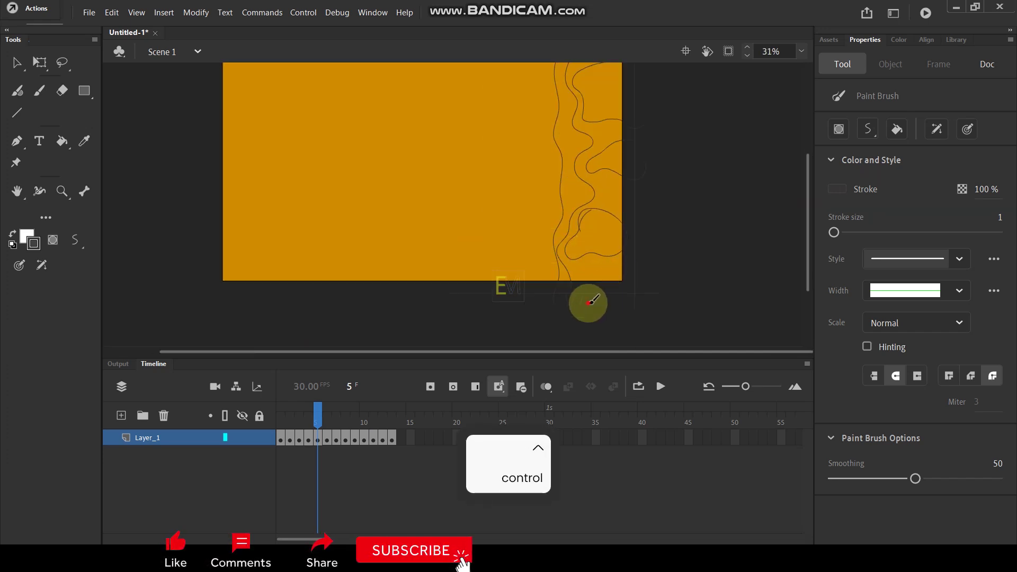
drag(589, 302, 587, 266)
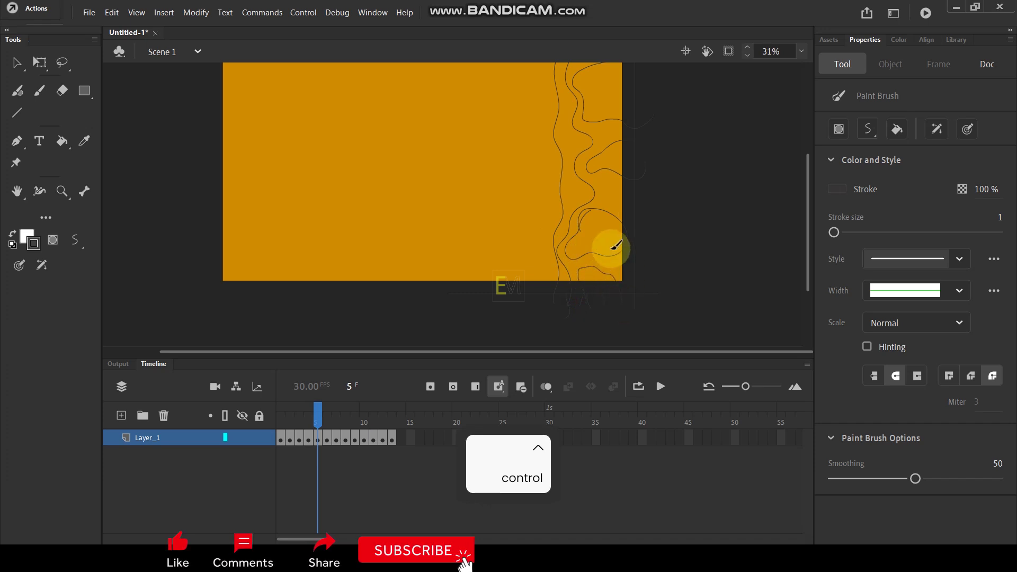
In frame 6, paint a large blob outline at the stage's lower right corner and two more reaching inwards above it.
key(period)
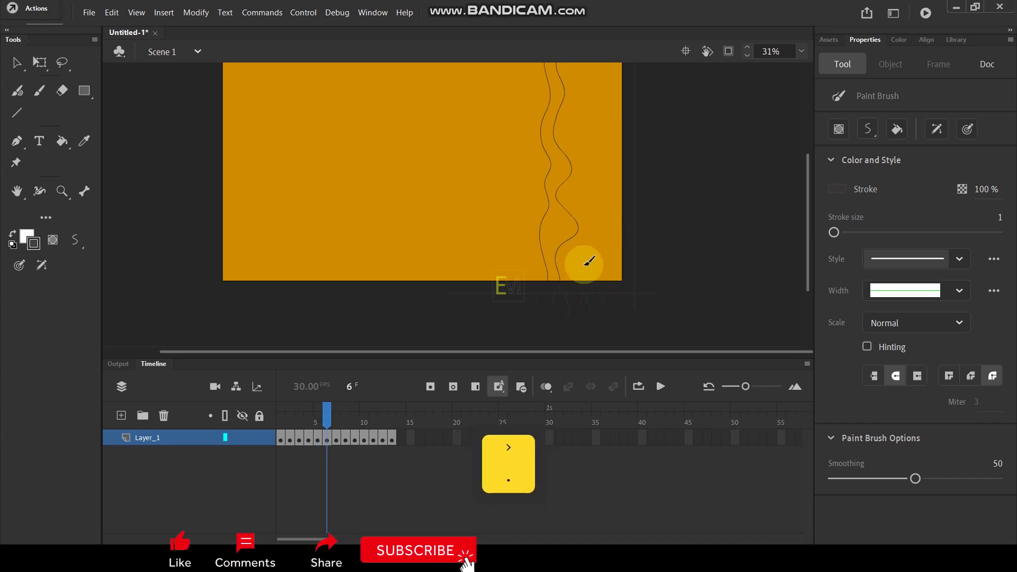
drag(593, 239, 569, 264)
mouse_move(629, 307)
mouse_down()
mouse_move(630, 240)
mouse_move(597, 235)
mouse_move(578, 250)
mouse_up()
scroll(630, 185, up, 3)
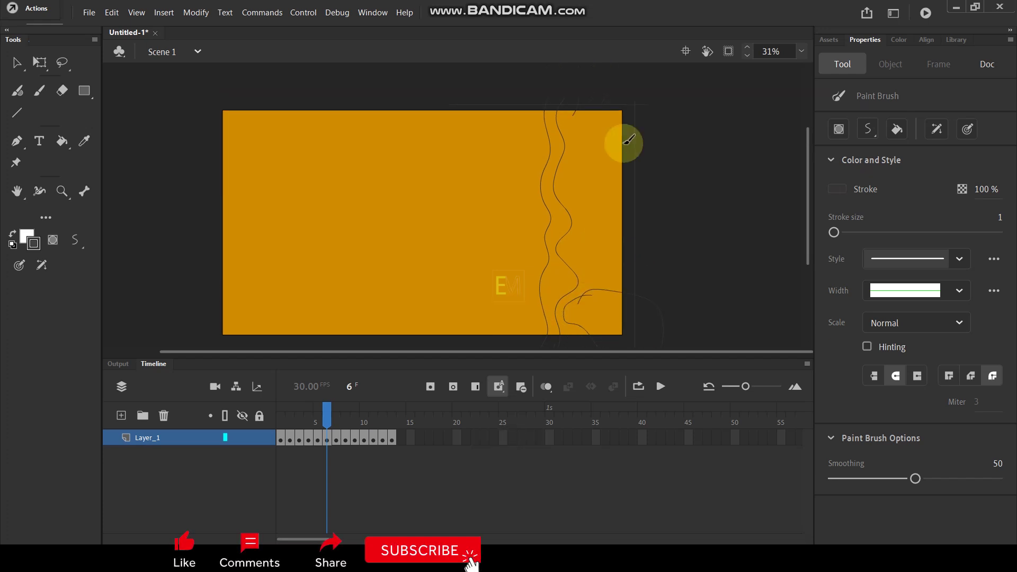
mouse_move(634, 147)
mouse_down()
mouse_move(565, 178)
mouse_move(622, 208)
mouse_up()
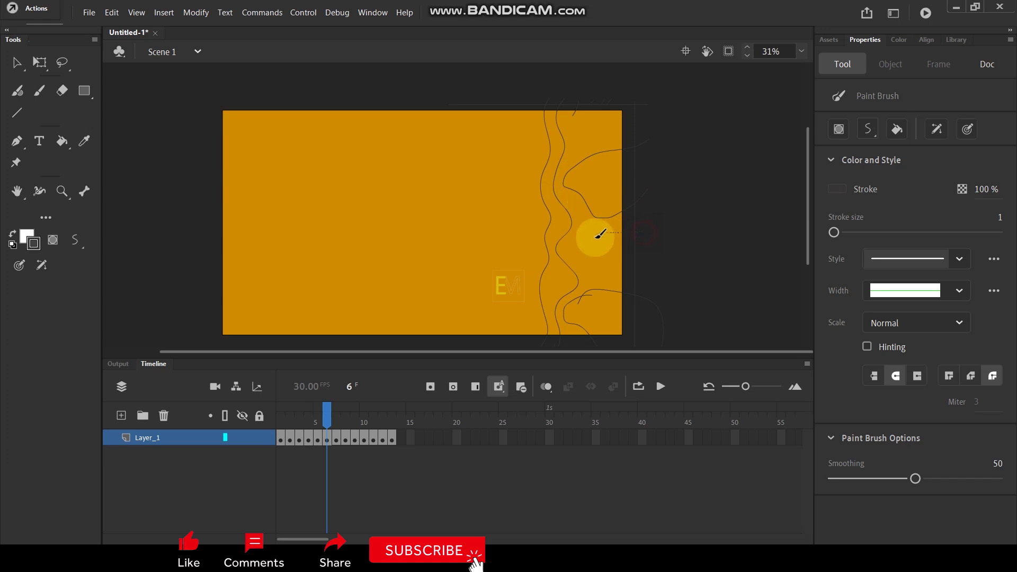
drag(612, 274, 623, 277)
Paint a small closed blob outline at the top of the stage near the right edge in frame 6.
scroll(609, 189, down, 2)
scroll(608, 188, up, 2)
mouse_move(585, 85)
mouse_down()
mouse_move(613, 103)
mouse_move(581, 102)
mouse_move(601, 113)
mouse_up()
scroll(593, 129, down, 2)
scroll(592, 129, up, 2)
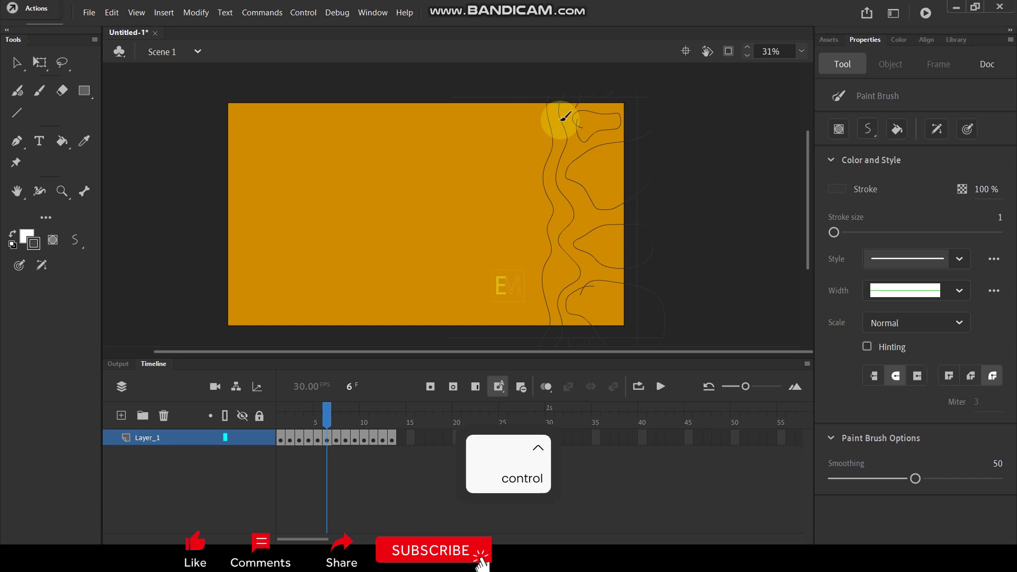
In frame 7, paint three closed, curved blobs beside the inner wavy line and a larger blob hanging from the stage's top edge.
key(period)
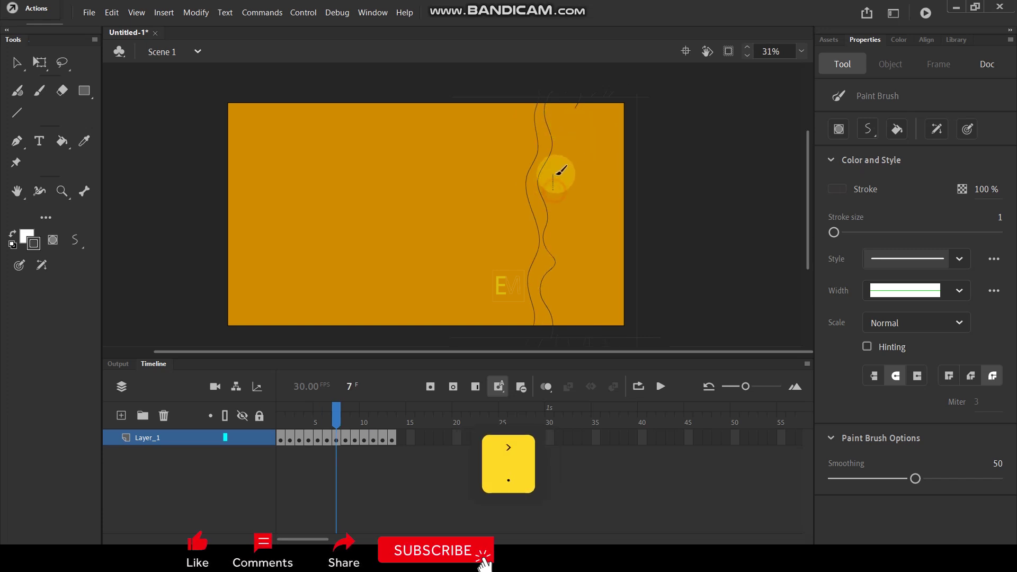
drag(554, 179, 553, 183)
mouse_move(559, 231)
mouse_down()
mouse_move(601, 196)
mouse_move(608, 215)
mouse_move(597, 240)
mouse_move(572, 250)
mouse_move(559, 220)
mouse_up()
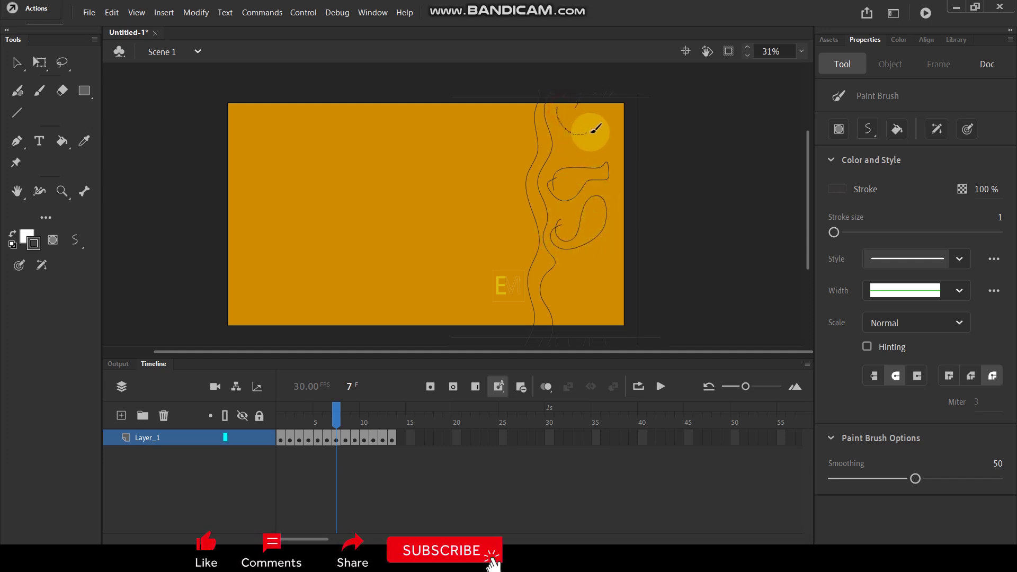
drag(617, 144, 618, 95)
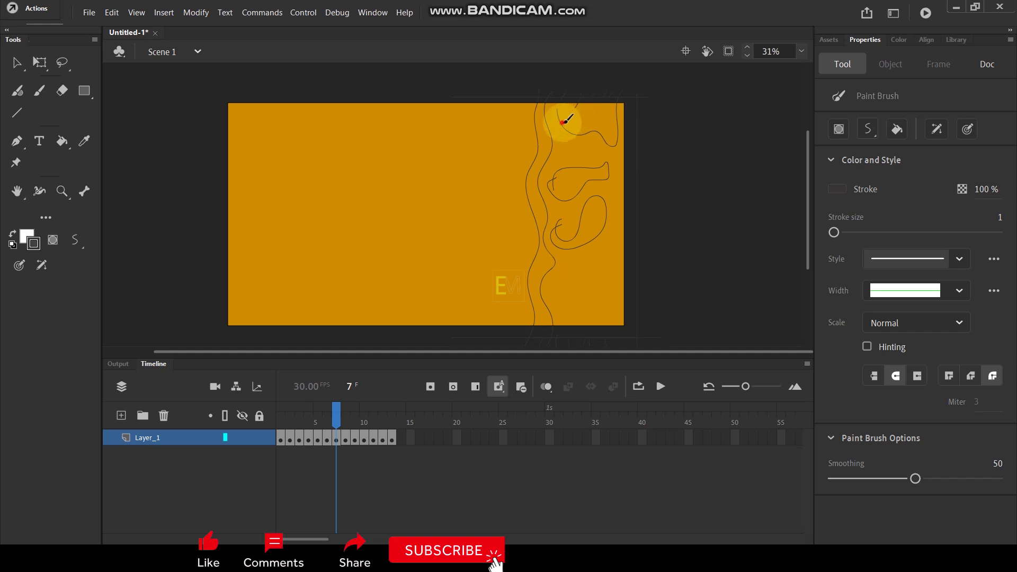
drag(556, 86, 564, 117)
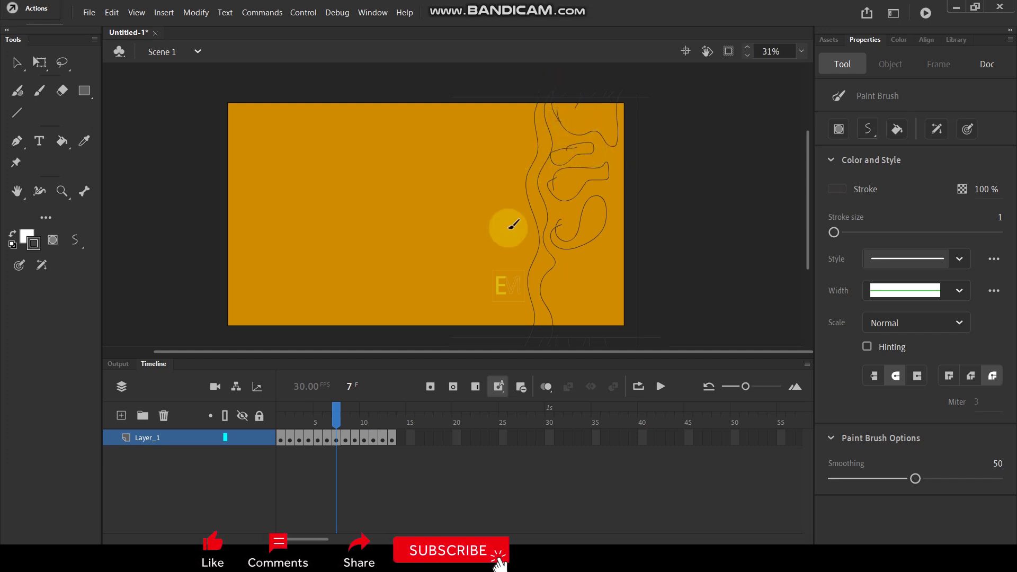
Paint a large irregular blob outline on the lower right edge of the stage in frame 7, with another blob beneath it.
ctrl+scroll(609, 297, up, 2)
drag(671, 210, 605, 231)
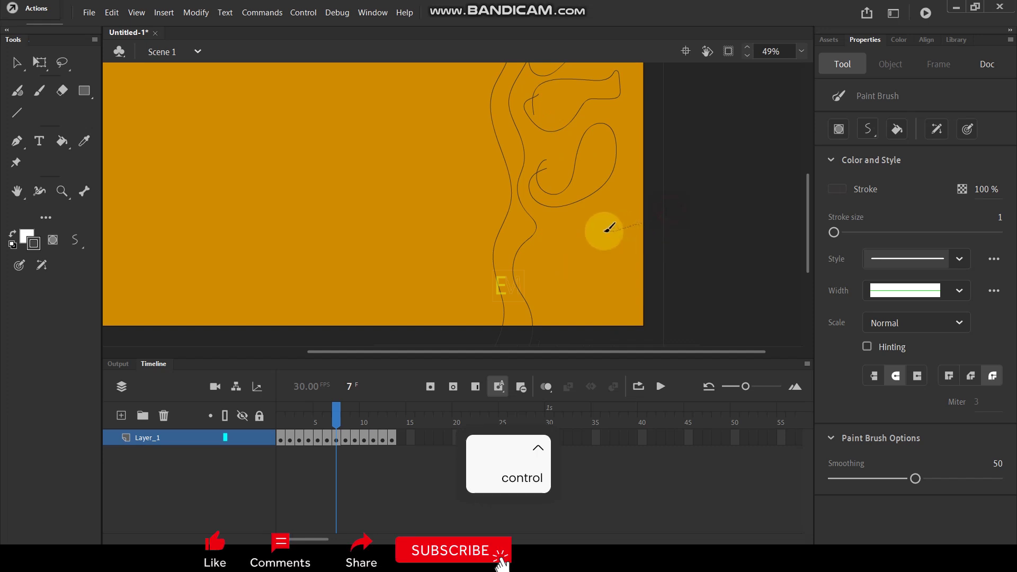
mouse_move(546, 243)
mouse_down()
mouse_move(547, 285)
mouse_move(583, 285)
mouse_move(633, 267)
mouse_move(641, 252)
mouse_move(659, 284)
mouse_up()
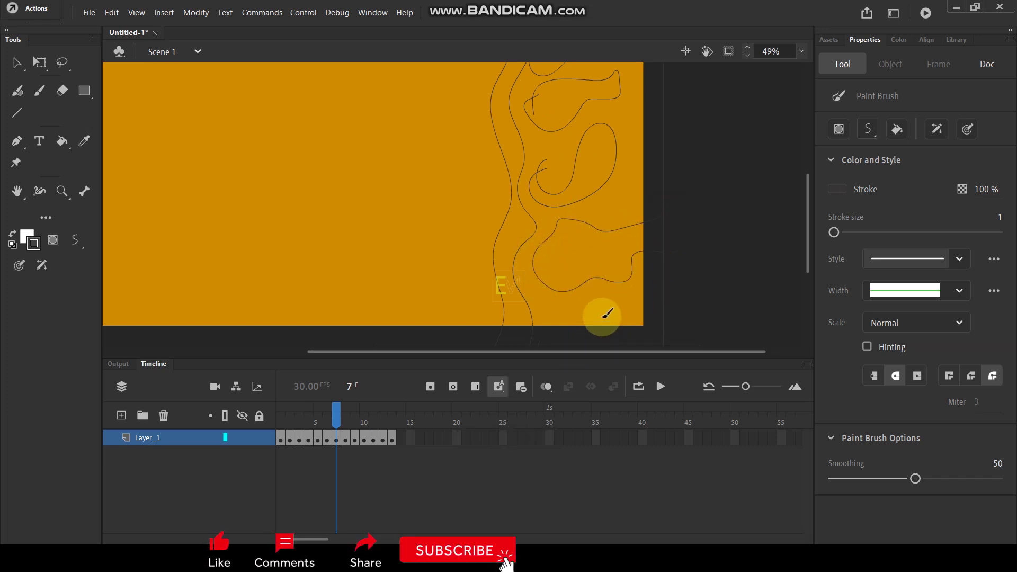
scroll(594, 318, down, 1)
drag(579, 293, 562, 264)
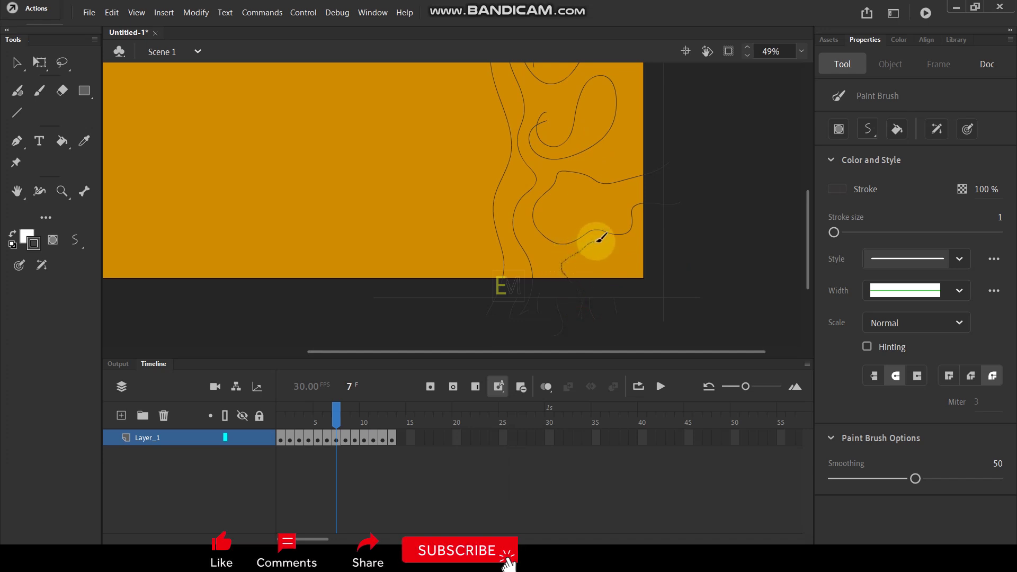
drag(635, 243, 669, 236)
Fill the gaps along the right edge in frame 7 with a narrow pointed blob outline and a small one above it.
scroll(668, 265, up, 2)
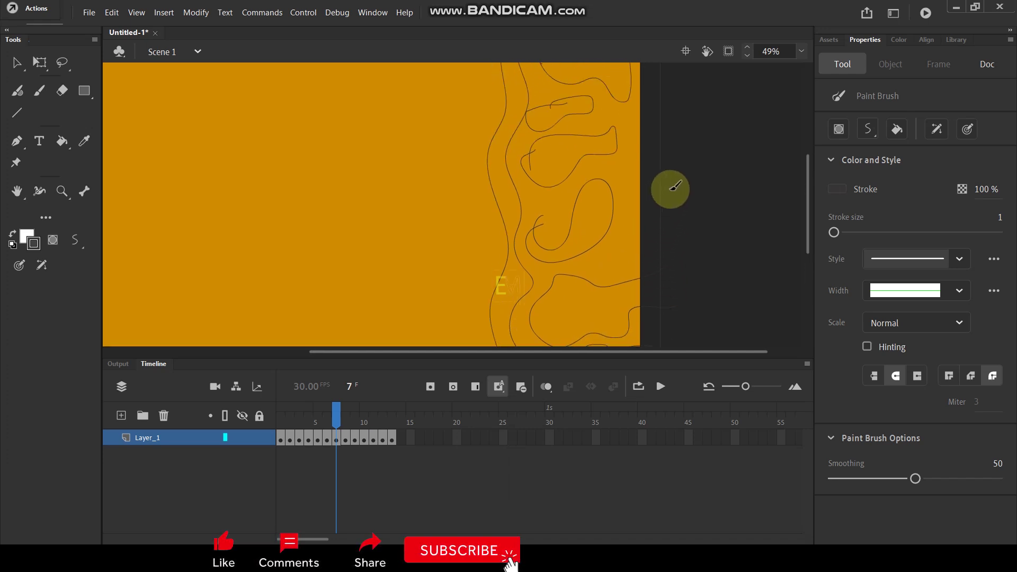
mouse_move(584, 259)
mouse_down()
mouse_move(640, 256)
mouse_move(668, 218)
mouse_up()
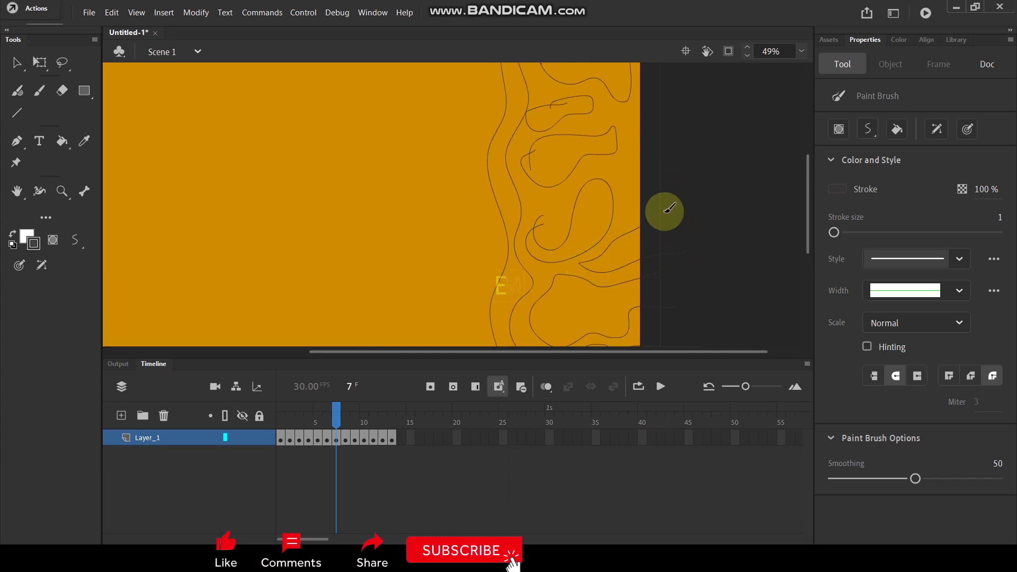
drag(660, 134, 621, 165)
drag(634, 201, 672, 168)
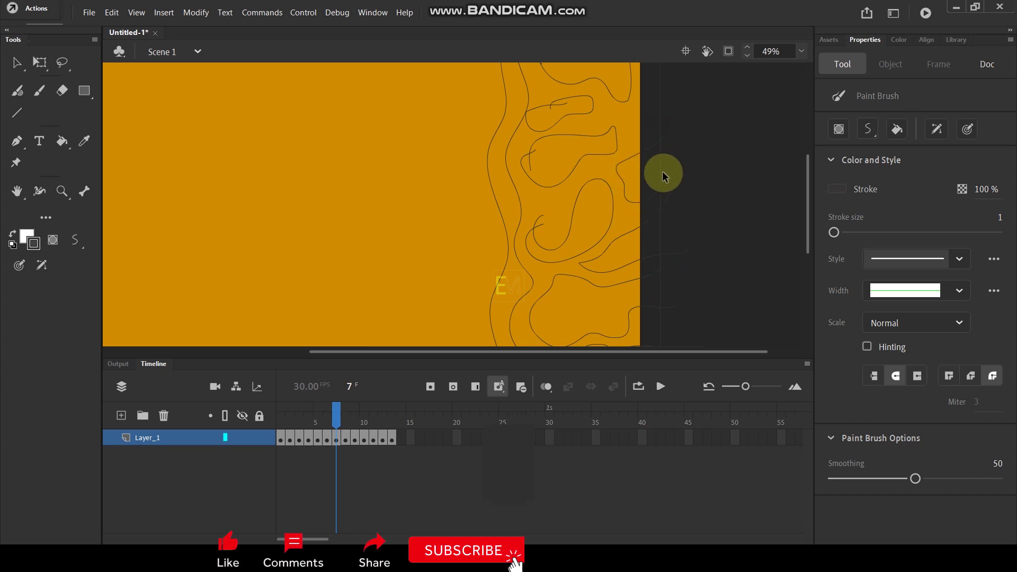
In frame 8, paint a closed drop-shaped blob beside the inner wavy line and a double-outlined blob reaching in from the right edge.
key(ctrl+minus)
key(comma)
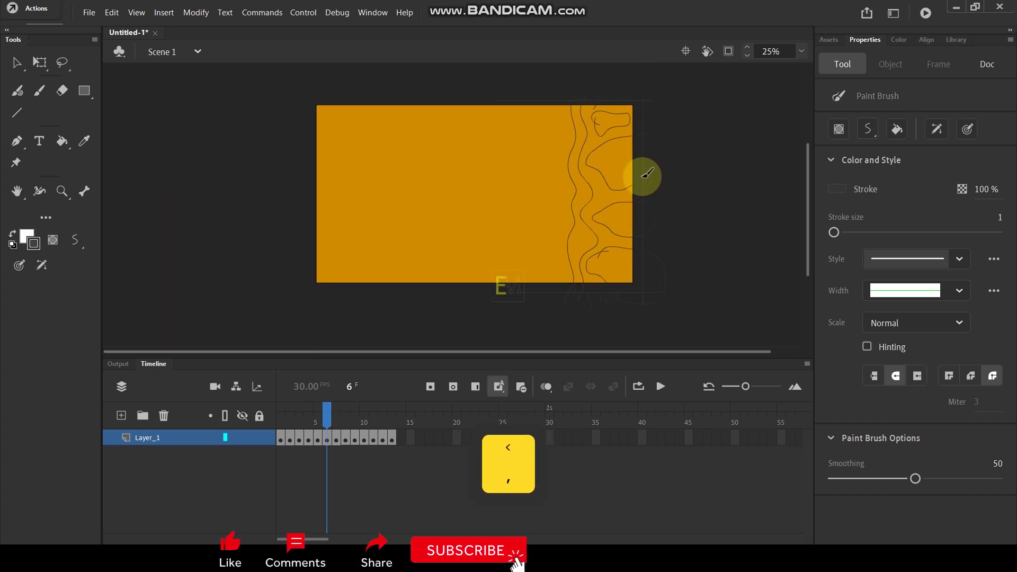
key(period)
key(period)
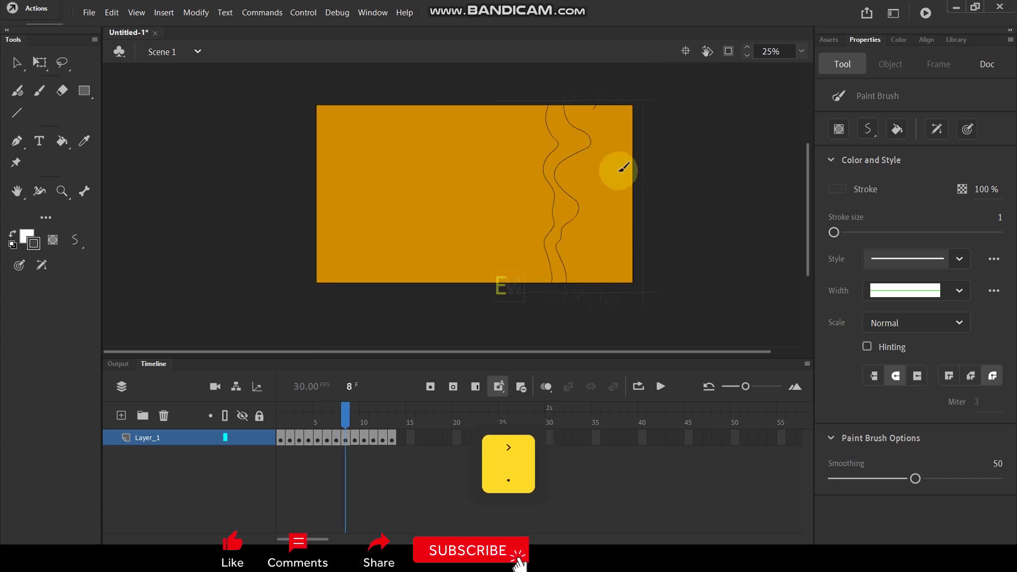
key(ctrl+equal)
mouse_move(512, 162)
mouse_down()
mouse_move(560, 157)
mouse_move(601, 132)
mouse_move(601, 150)
mouse_move(528, 199)
mouse_up()
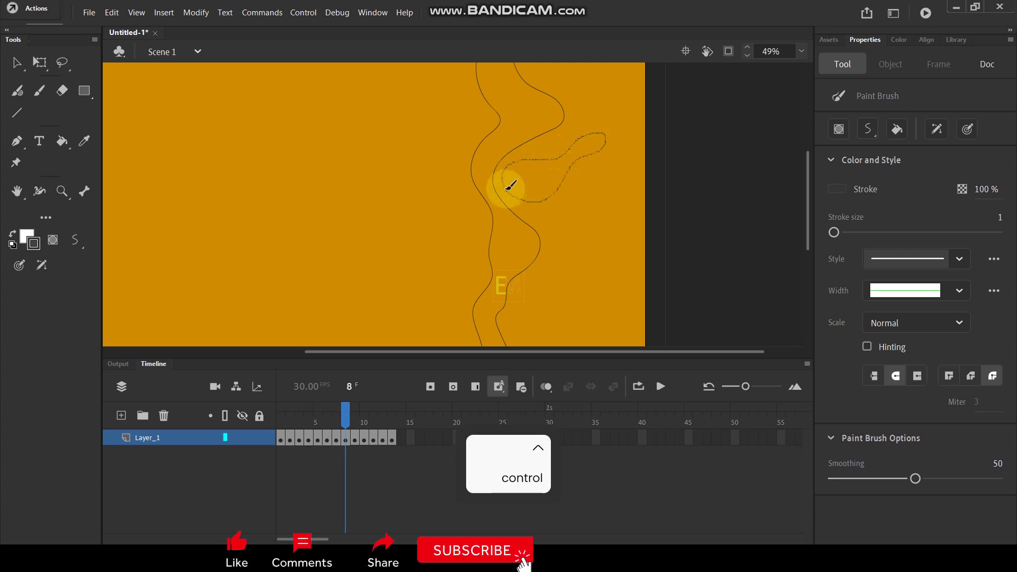
drag(510, 162, 507, 164)
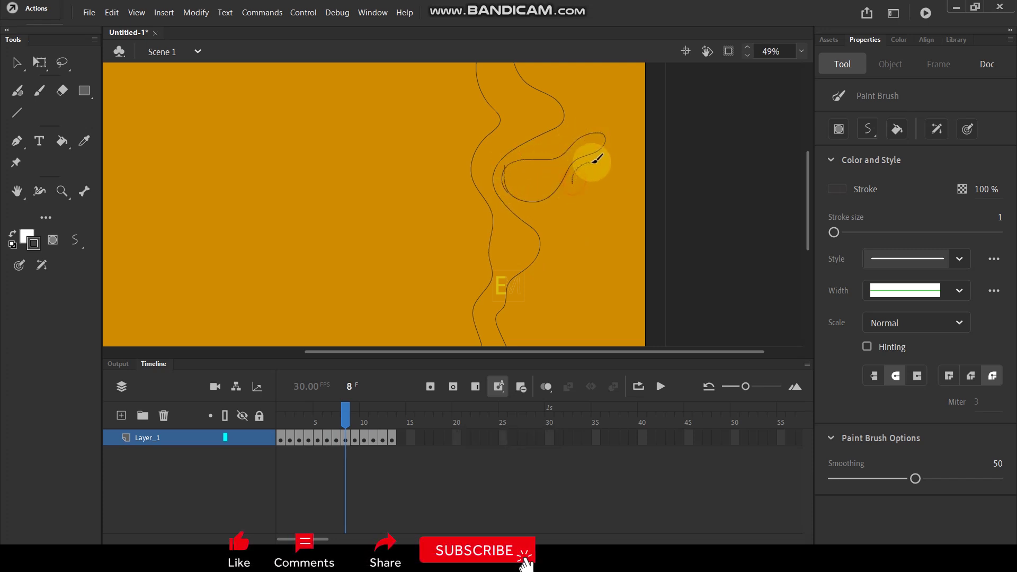
mouse_move(666, 139)
mouse_down()
mouse_move(674, 160)
mouse_move(665, 184)
mouse_move(601, 214)
mouse_up()
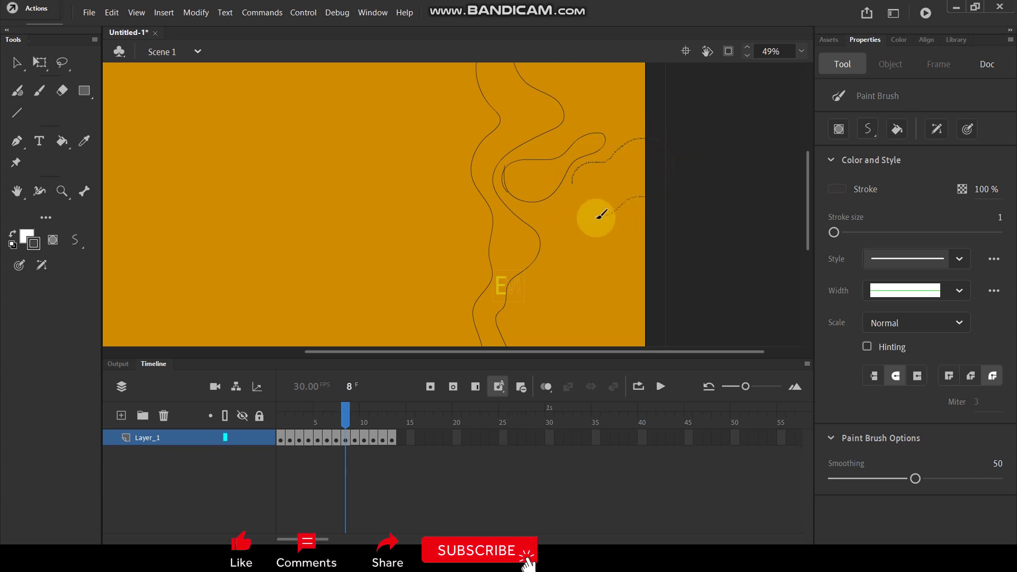
mouse_move(587, 178)
mouse_down()
mouse_move(561, 195)
mouse_move(569, 216)
mouse_move(597, 225)
mouse_move(666, 214)
mouse_up()
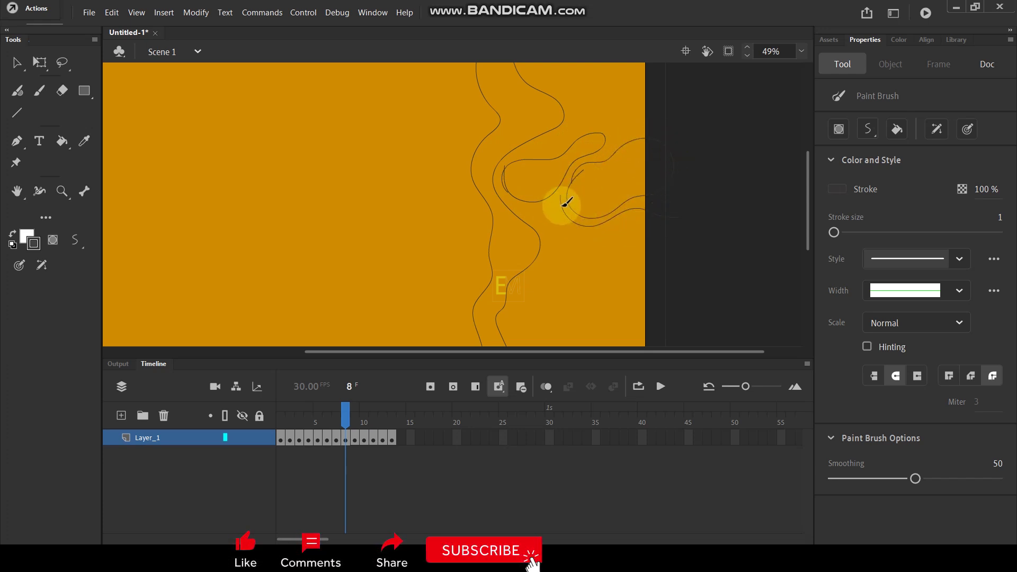
Paint long, irregular blob outlines across the lower right part of the stage in frame 8, down to the bottom edge.
mouse_move(572, 272)
mouse_down()
mouse_move(617, 250)
mouse_move(649, 265)
mouse_move(685, 254)
mouse_up()
scroll(683, 239, down, 3)
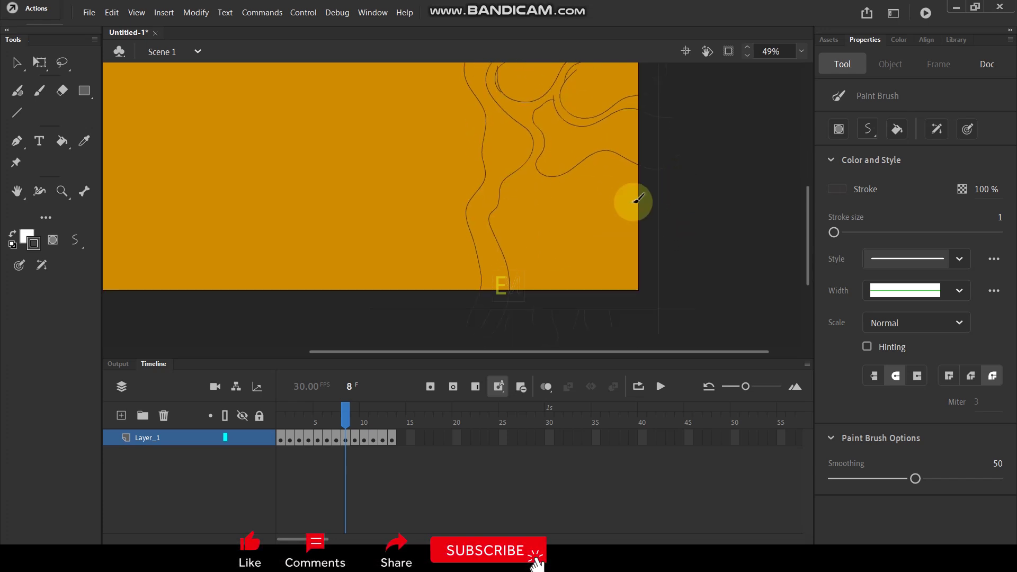
mouse_move(669, 191)
mouse_down()
mouse_move(595, 169)
mouse_move(516, 196)
mouse_move(507, 212)
mouse_move(544, 220)
mouse_move(564, 207)
mouse_move(673, 231)
mouse_up()
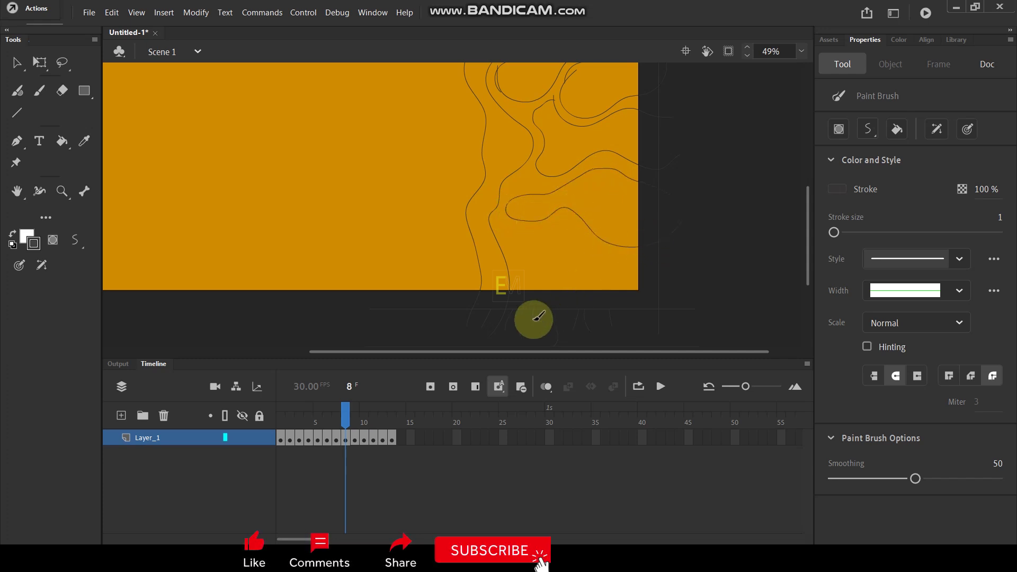
mouse_move(531, 303)
mouse_down()
mouse_move(529, 270)
mouse_move(517, 243)
mouse_up()
drag(571, 225, 575, 288)
mouse_move(673, 268)
mouse_down()
mouse_move(615, 245)
mouse_move(597, 275)
mouse_move(597, 256)
mouse_up()
Paint a wide blob outline reaching inwards from the upper right edge of the stage in frame 8.
scroll(591, 238, down, 2)
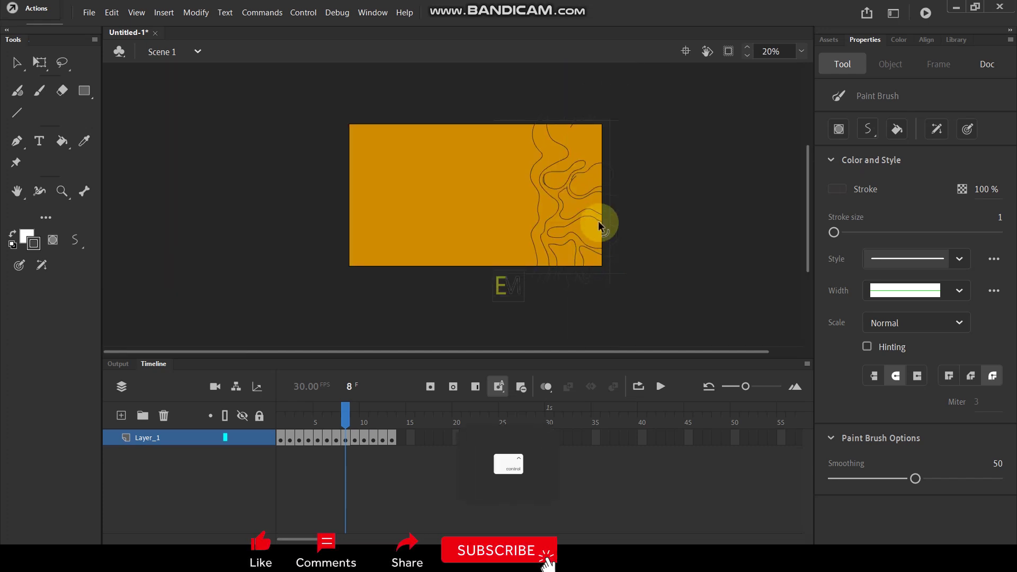
scroll(579, 131, up, 2)
mouse_move(659, 170)
mouse_down()
mouse_move(521, 155)
mouse_move(518, 170)
mouse_move(574, 228)
mouse_move(608, 238)
mouse_move(647, 215)
mouse_up()
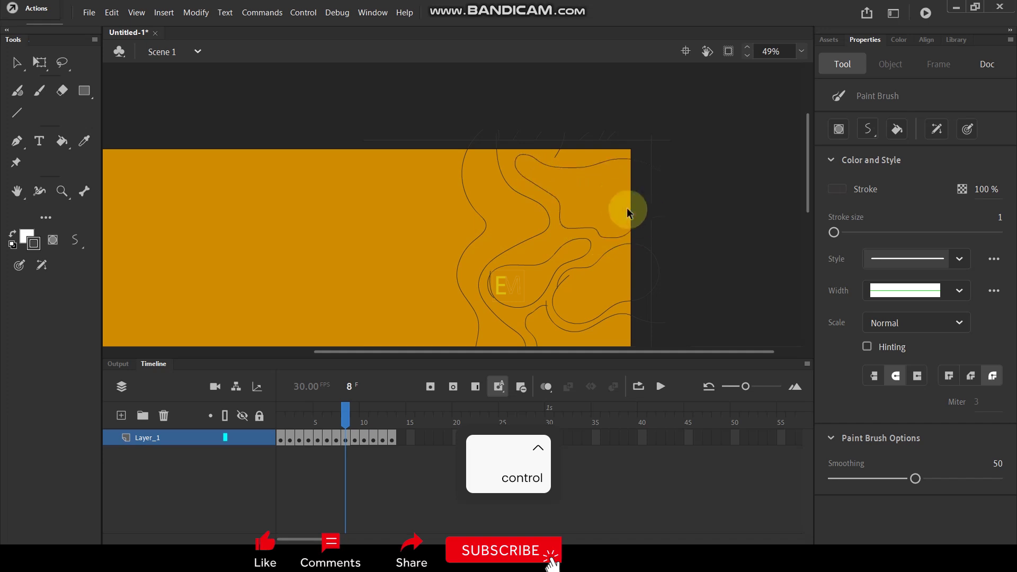
scroll(601, 175, down, 3)
scroll(601, 233, up, 2)
In frame 9, paint a long blob outline from the top of the stage's right edge towards the inner wavy line.
key(period)
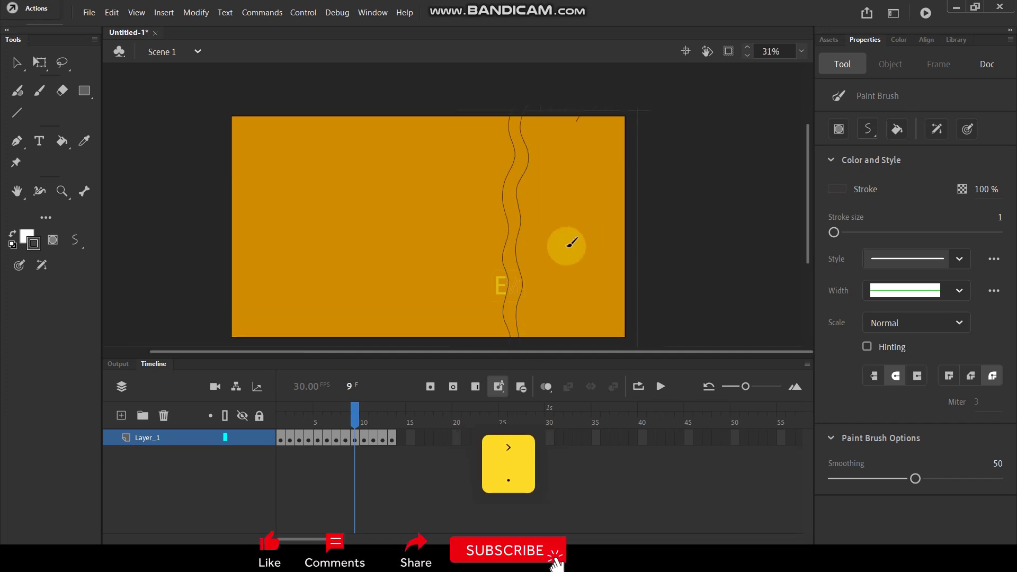
key(ctrl)
drag(647, 122, 553, 123)
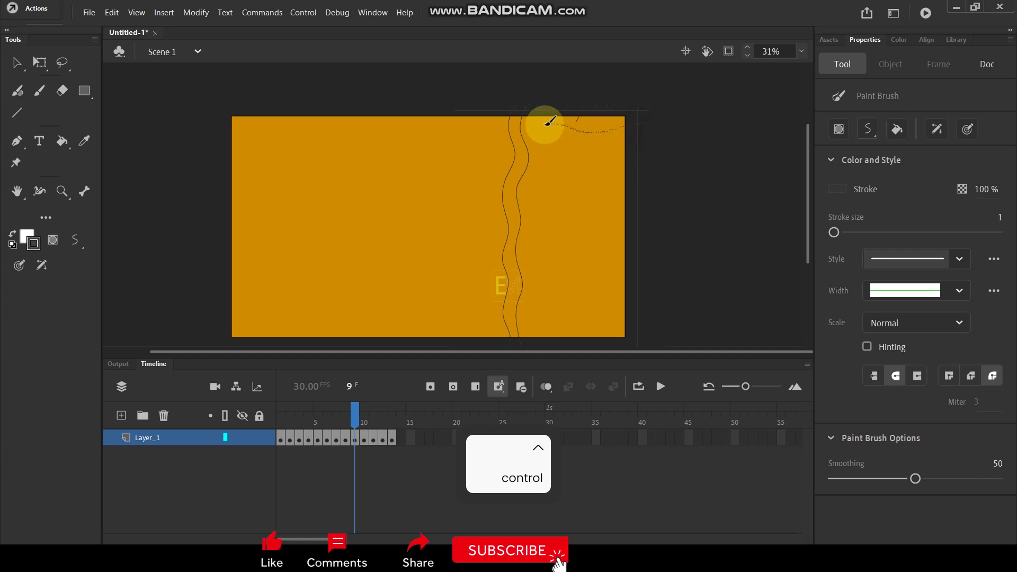
mouse_move(590, 159)
mouse_down()
mouse_move(616, 168)
mouse_move(646, 154)
mouse_up()
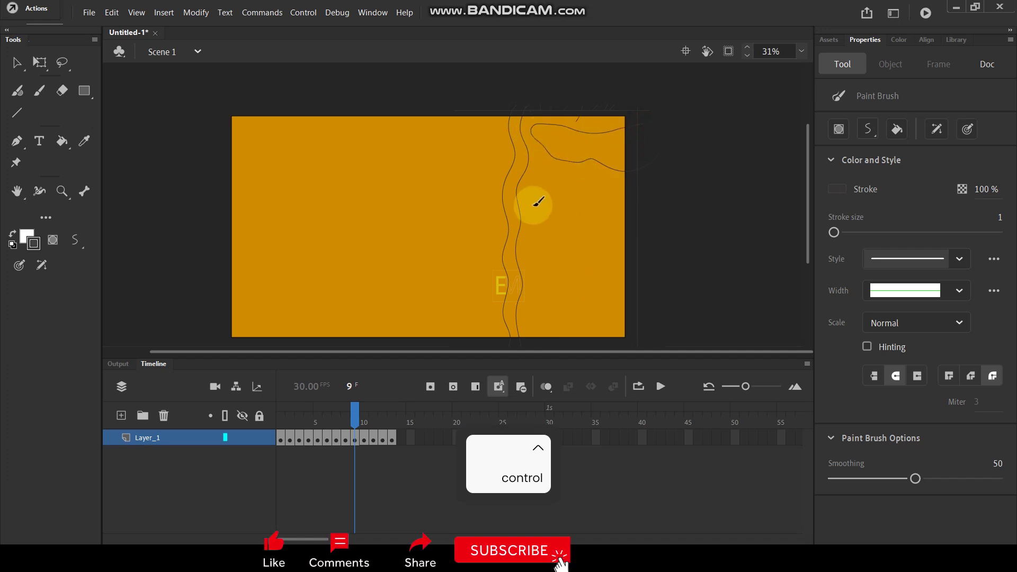
In frame 9, paint two closed blob outlines beside the inner wavy line and an outline reaching in from the right edge.
mouse_move(539, 176)
mouse_down()
mouse_move(621, 178)
mouse_move(593, 204)
mouse_move(537, 218)
mouse_up()
drag(538, 183, 533, 203)
scroll(566, 240, up, 3)
mouse_move(652, 156)
mouse_down()
mouse_move(582, 219)
mouse_move(495, 226)
mouse_move(488, 249)
mouse_move(502, 292)
mouse_move(579, 290)
mouse_move(635, 261)
mouse_move(655, 215)
mouse_move(648, 175)
mouse_move(634, 174)
mouse_move(663, 195)
mouse_move(667, 222)
mouse_move(657, 273)
mouse_up()
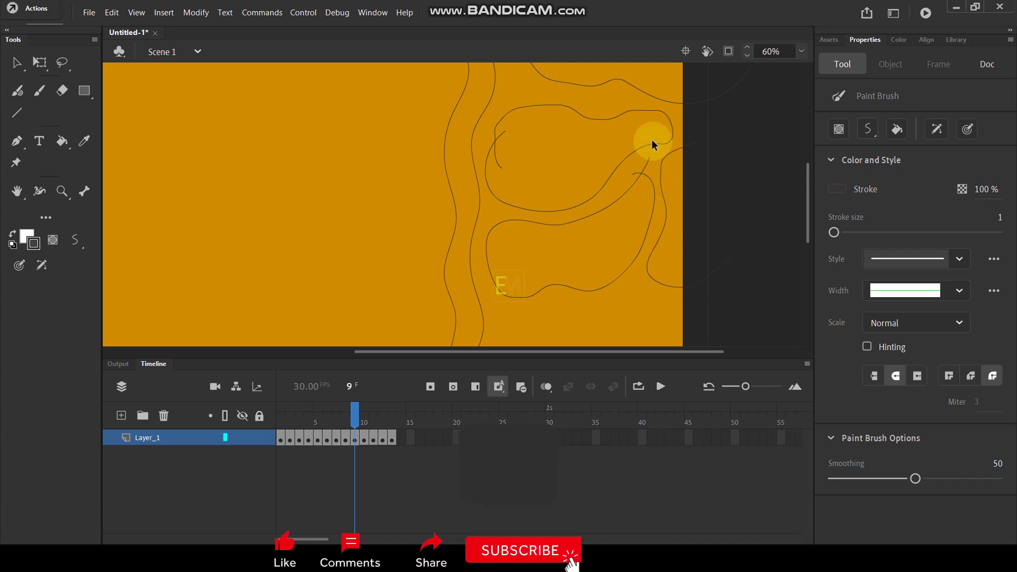
Paint blob outlines across the lower right part of the stage in frame 9, down to the bottom edge.
scroll(646, 211, down, 2)
scroll(619, 202, up, 1)
mouse_move(619, 202)
mouse_down()
mouse_move(629, 209)
mouse_move(592, 197)
mouse_move(544, 200)
mouse_up()
mouse_move(513, 243)
mouse_down()
mouse_move(572, 265)
mouse_move(620, 260)
mouse_up()
drag(547, 259, 595, 268)
scroll(581, 274, down, 1)
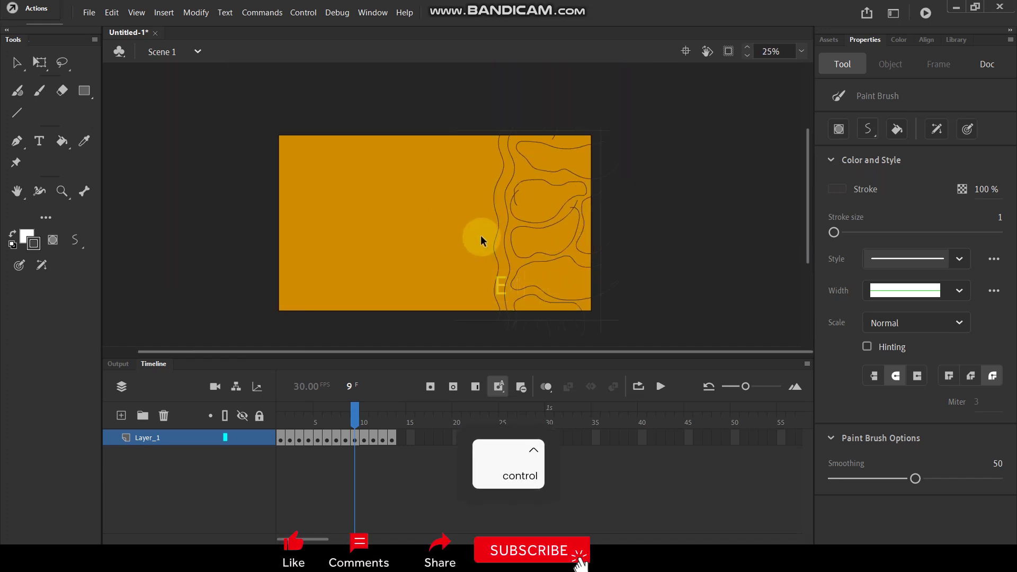
In frame 10, pull the lower end of the inner wavy line down to the stage's bottom edge.
key(comma)
key(period)
key(period)
scroll(496, 321, up, 1)
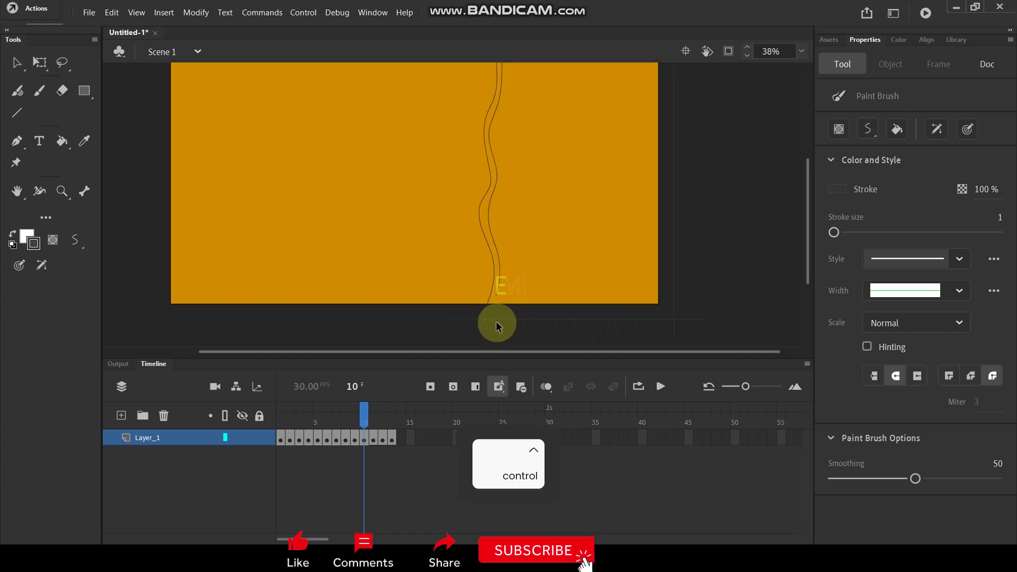
key(v)
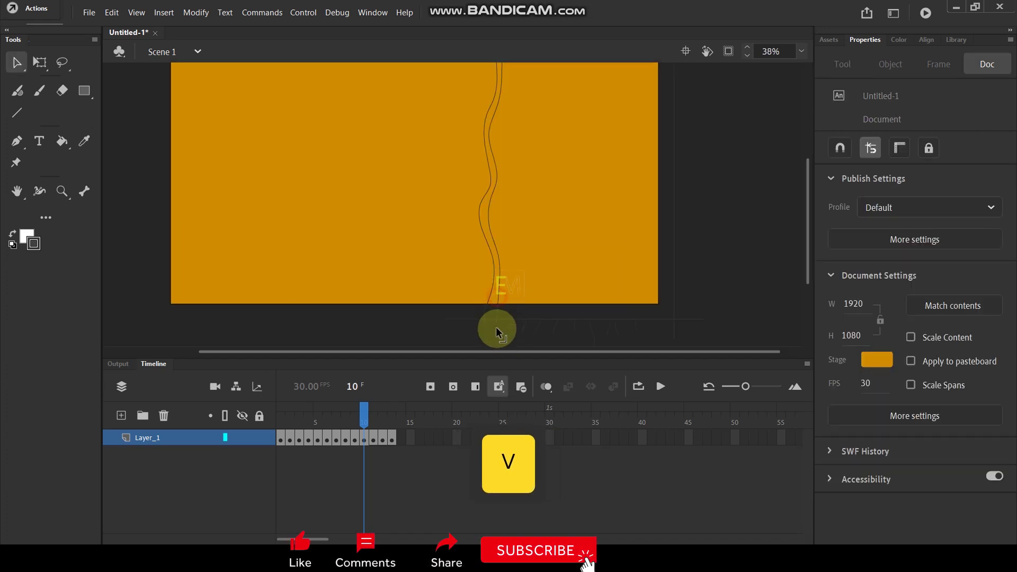
click(496, 310)
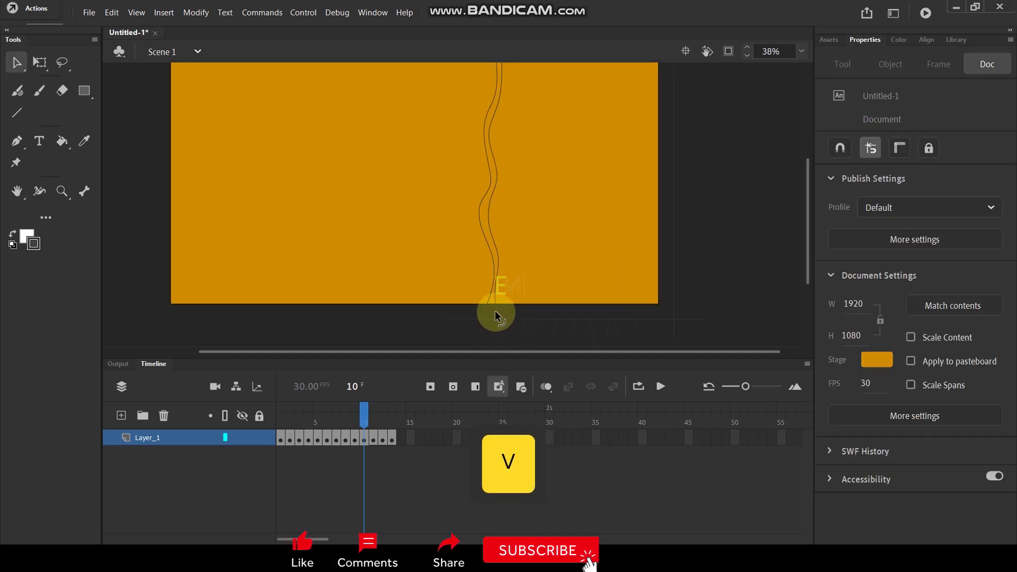
scroll(553, 237, up, 2)
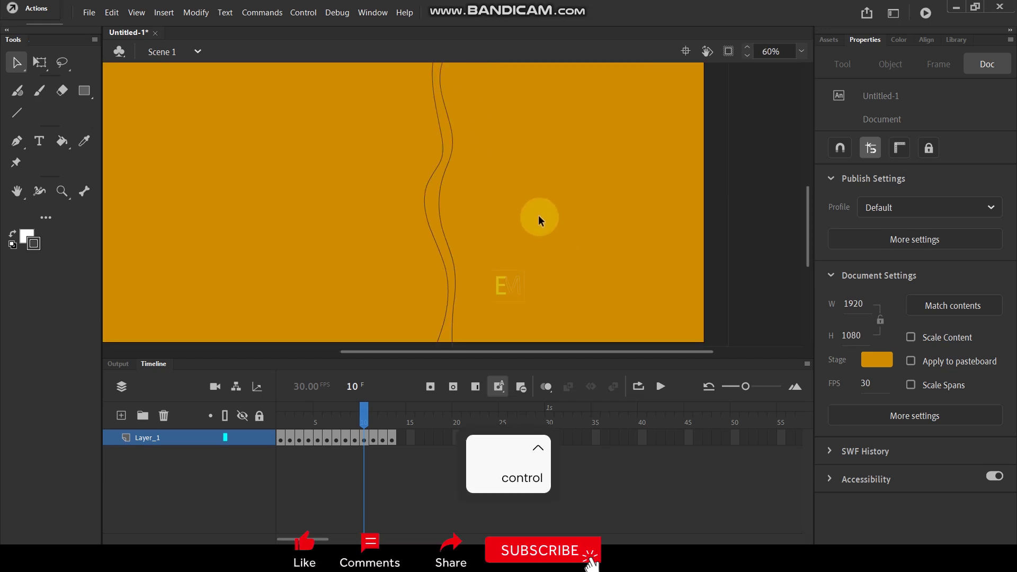
Paint three small blobs and a crescent-shaped outline in the lower right part of the stage in frame 10.
key(y)
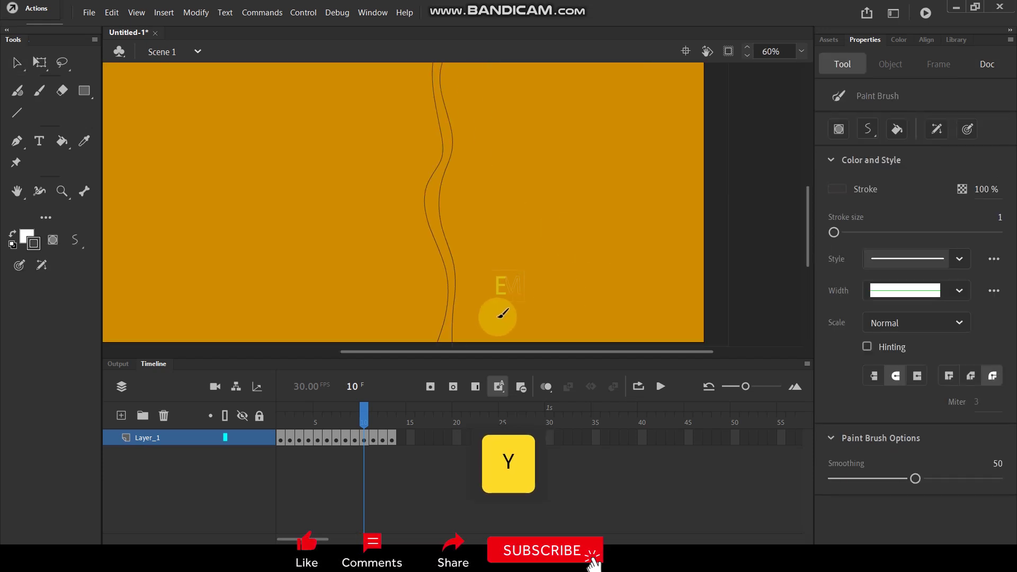
mouse_move(491, 277)
mouse_down()
mouse_move(549, 281)
mouse_move(527, 327)
mouse_move(486, 303)
mouse_up()
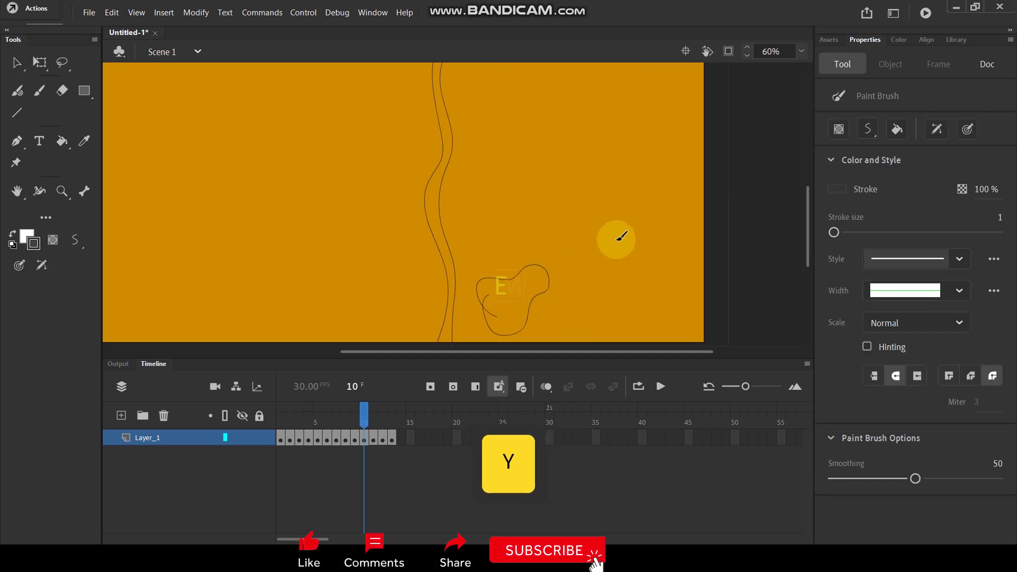
mouse_move(597, 230)
mouse_down()
mouse_move(596, 201)
mouse_move(636, 196)
mouse_move(659, 176)
mouse_move(666, 211)
mouse_move(631, 249)
mouse_move(606, 230)
mouse_up()
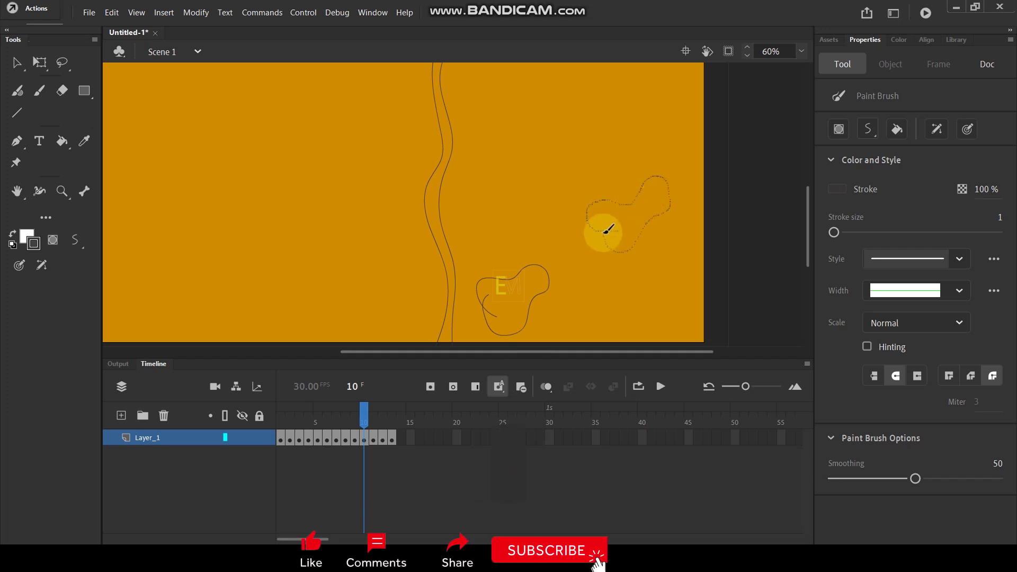
mouse_move(503, 211)
mouse_down()
mouse_move(474, 194)
mouse_move(506, 173)
mouse_move(549, 171)
mouse_move(534, 206)
mouse_move(485, 210)
mouse_up()
mouse_move(559, 214)
mouse_down()
mouse_move(563, 271)
mouse_move(603, 287)
mouse_move(607, 270)
mouse_move(577, 245)
mouse_move(581, 200)
mouse_move(559, 217)
mouse_up()
Paint a long slanted blob beside the inner wavy line and a large rounded blob to its right in frame 10.
scroll(585, 107, down, 3)
scroll(504, 239, up, 3)
mouse_move(484, 254)
mouse_down()
mouse_move(464, 225)
mouse_move(535, 178)
mouse_move(600, 164)
mouse_move(510, 258)
mouse_move(501, 217)
mouse_up()
mouse_move(599, 179)
mouse_down()
mouse_move(527, 277)
mouse_move(568, 294)
mouse_move(686, 243)
mouse_move(666, 193)
mouse_move(588, 185)
mouse_up()
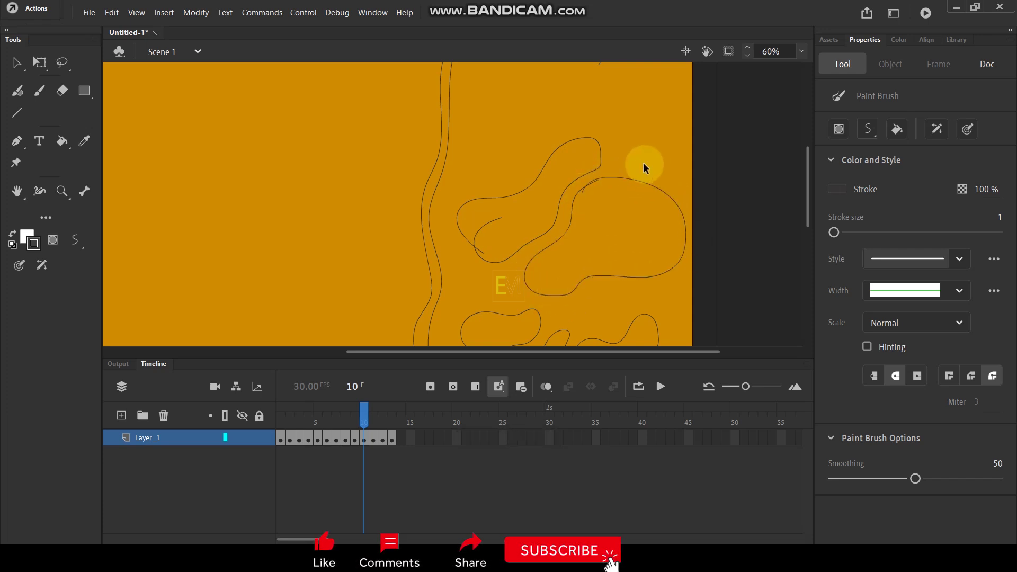
Paint a blob beside the upper end of the inner wavy line and another reaching in from frame 10's upper right corner.
ctrl+scroll(579, 120, down, 2)
ctrl+scroll(522, 109, up, 2)
mouse_move(518, 110)
mouse_down()
mouse_move(519, 196)
mouse_move(581, 167)
mouse_move(609, 116)
mouse_move(558, 106)
mouse_move(507, 126)
mouse_up()
mouse_move(671, 110)
mouse_down()
mouse_move(606, 164)
mouse_move(616, 176)
mouse_move(667, 158)
mouse_move(690, 196)
mouse_move(717, 204)
mouse_move(772, 141)
mouse_up()
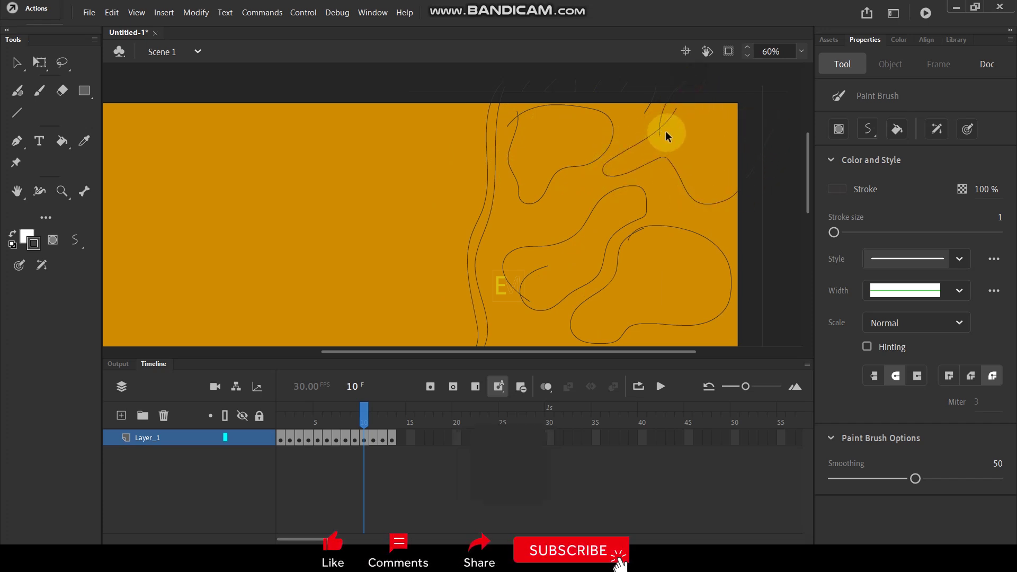
Paint a pointed, hill-shaped blob outline in the lower right corner of the stage in frame 10.
scroll(653, 214, down, 4)
scroll(597, 231, up, 3)
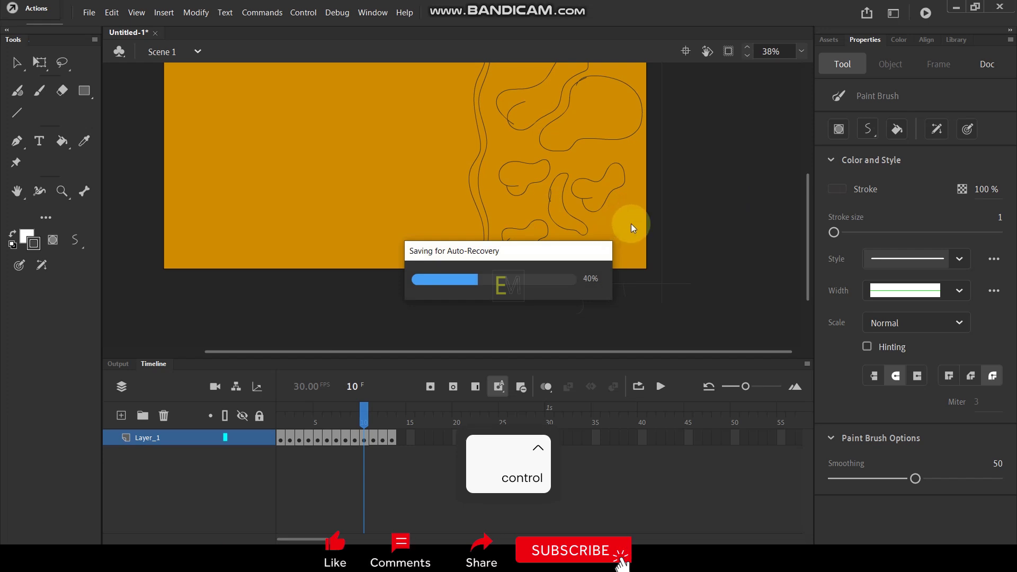
mouse_move(626, 217)
mouse_down()
mouse_move(574, 261)
mouse_move(627, 263)
mouse_move(647, 240)
mouse_move(625, 223)
mouse_up()
In frame 11, turn on onion skinning and bring the inner wavy line's lower end down to the stage's bottom edge.
key(period)
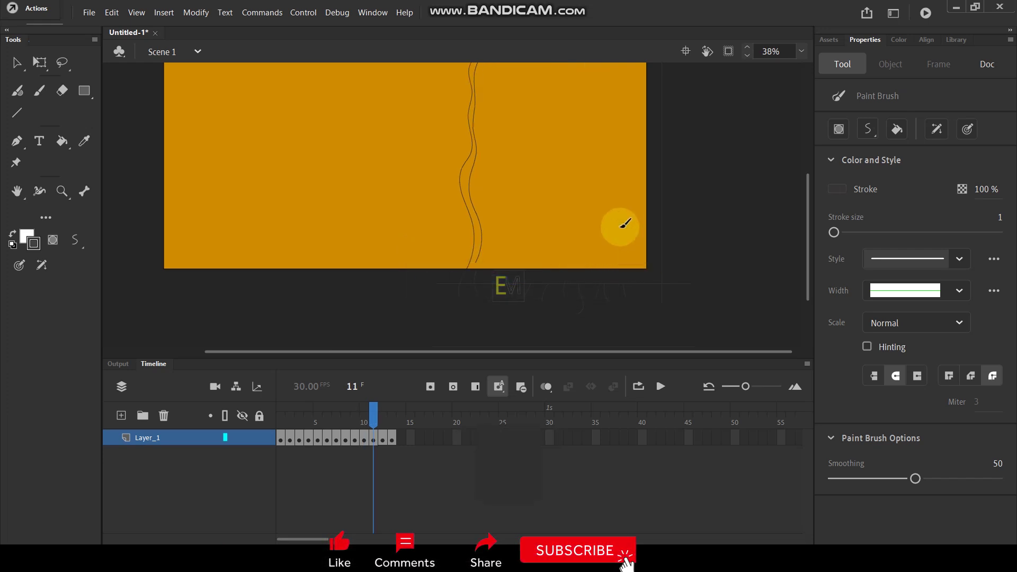
click(545, 386)
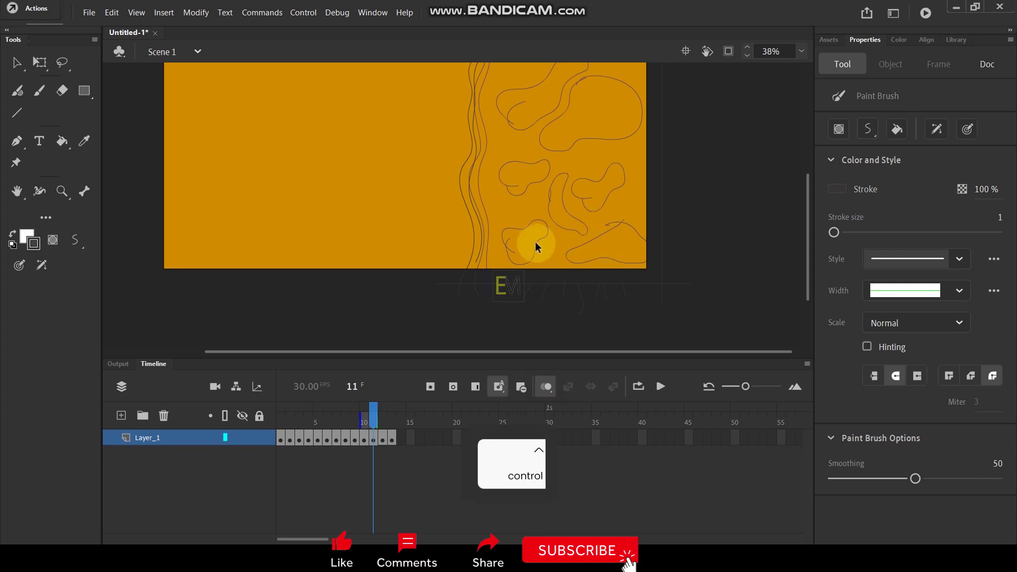
scroll(540, 242, up, 3)
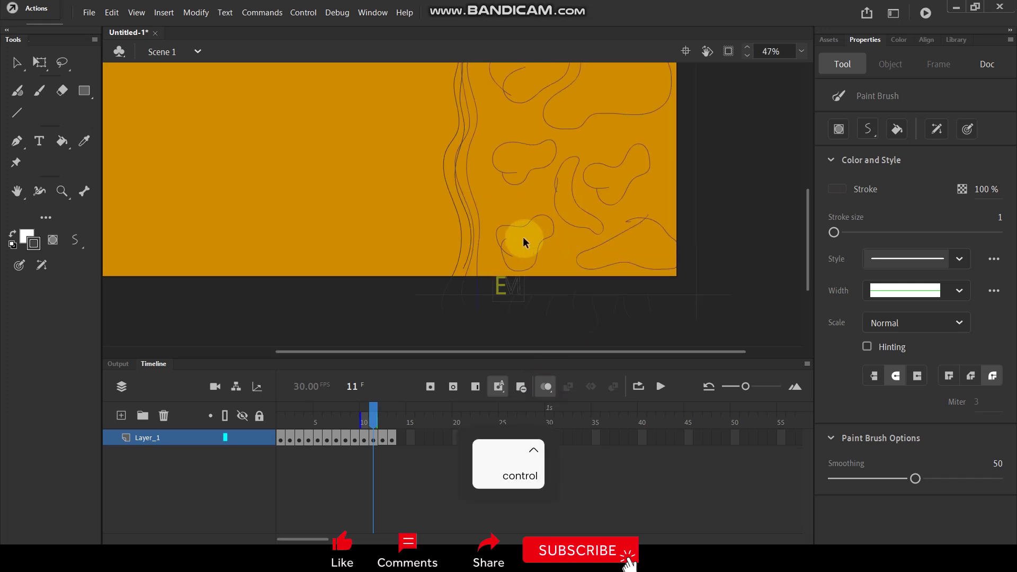
click(367, 423)
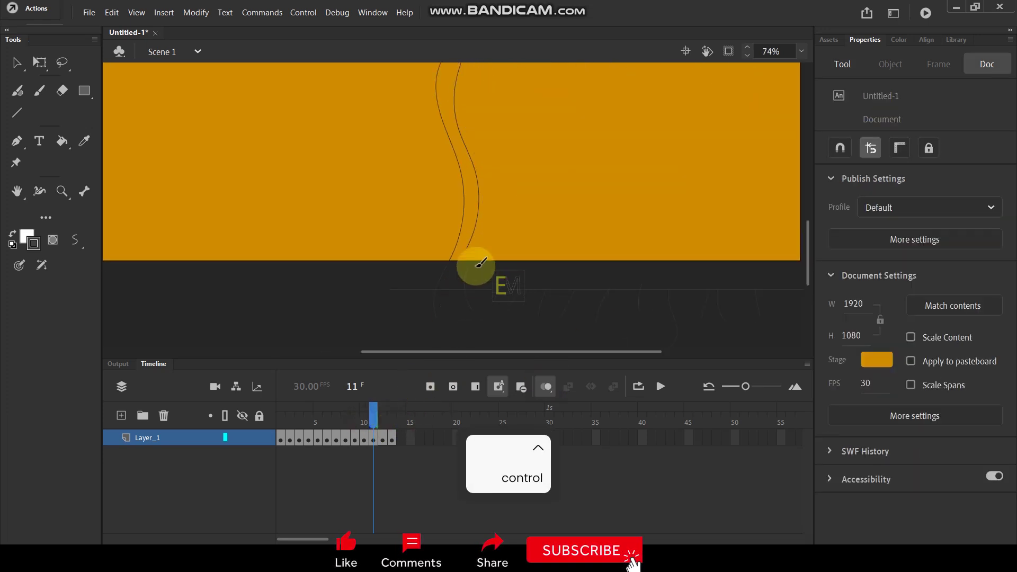
key(v)
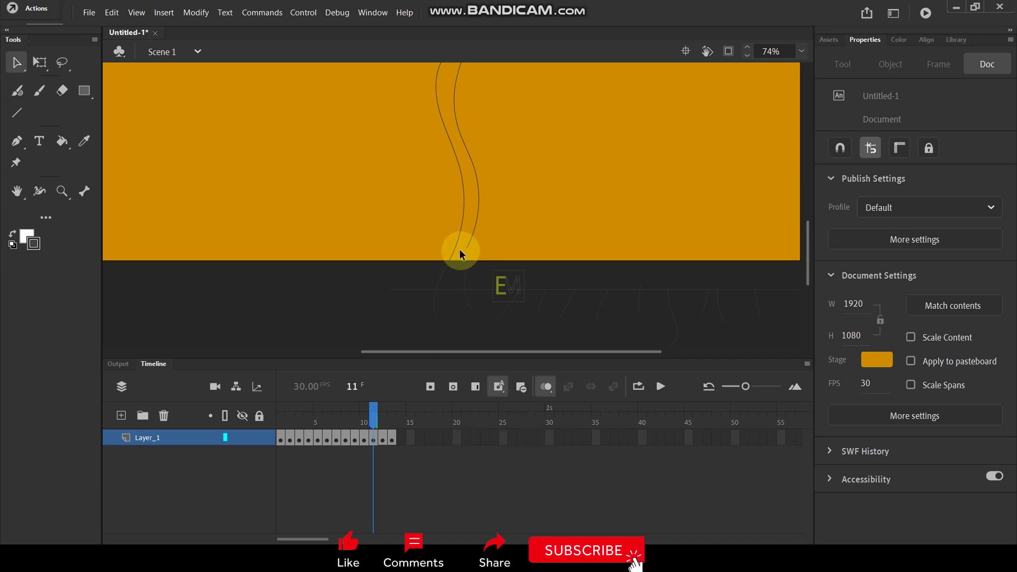
scroll(507, 222, down, 3)
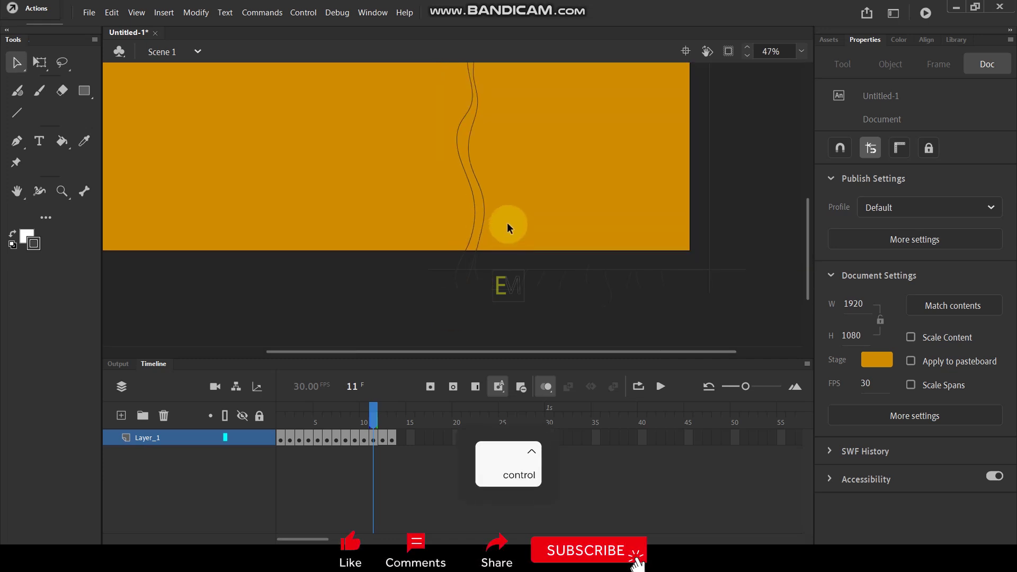
Extend the onion skin range to frame 10 and paint three small closed blobs beside the inner wavy line in frame 11.
drag(365, 420, 361, 421)
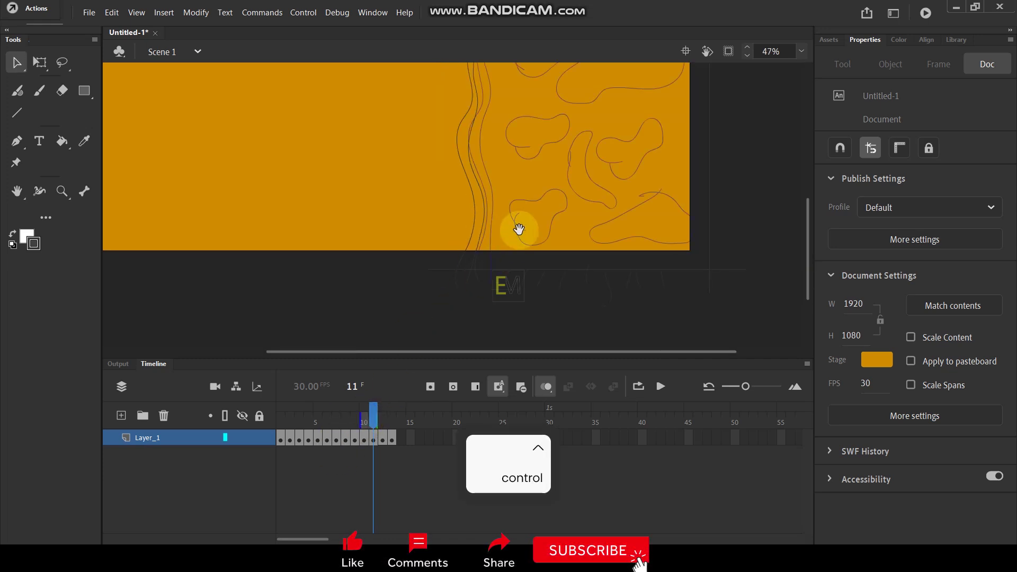
drag(519, 229, 512, 261)
key(y)
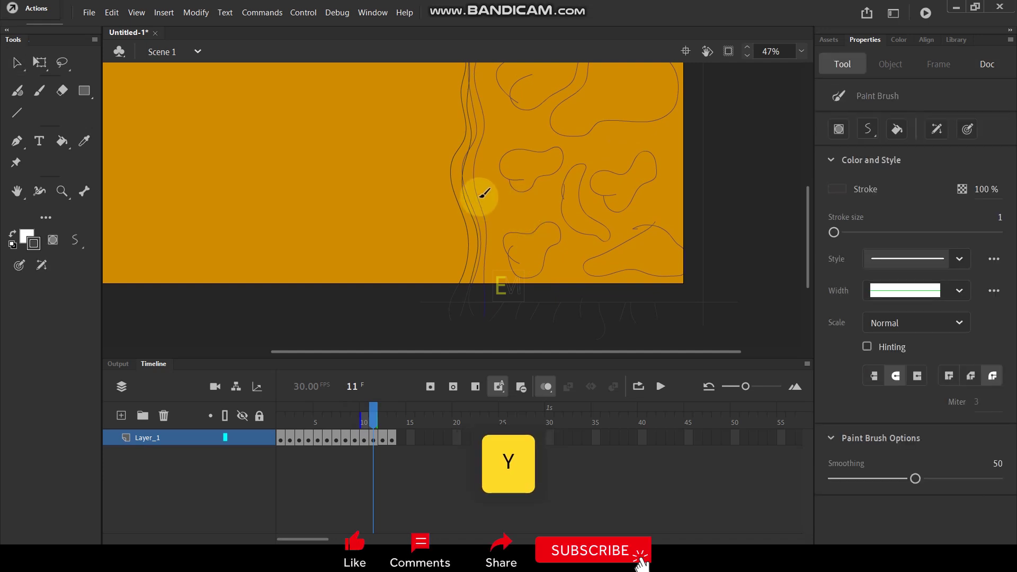
key(ctrl+z)
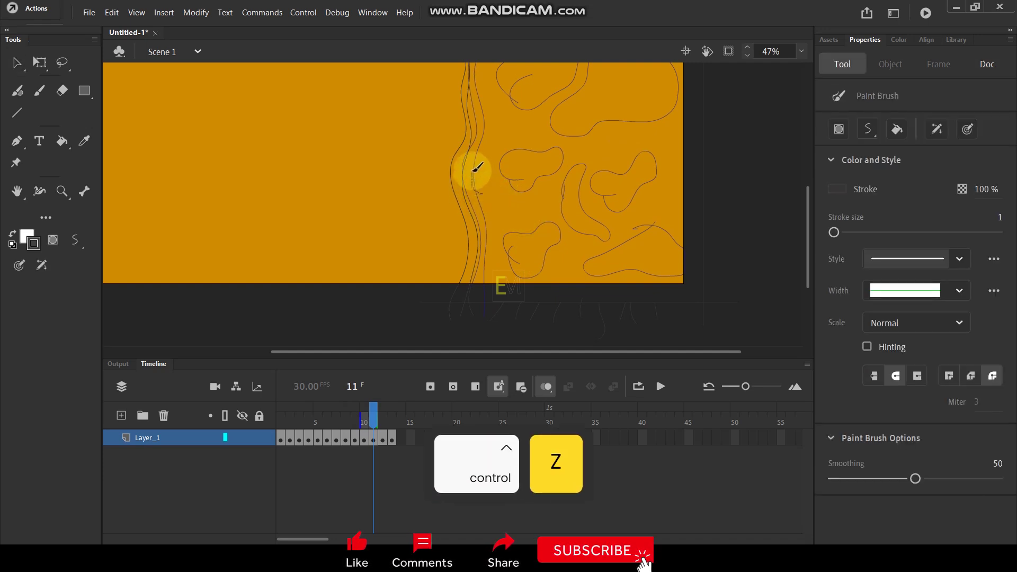
drag(484, 190, 480, 191)
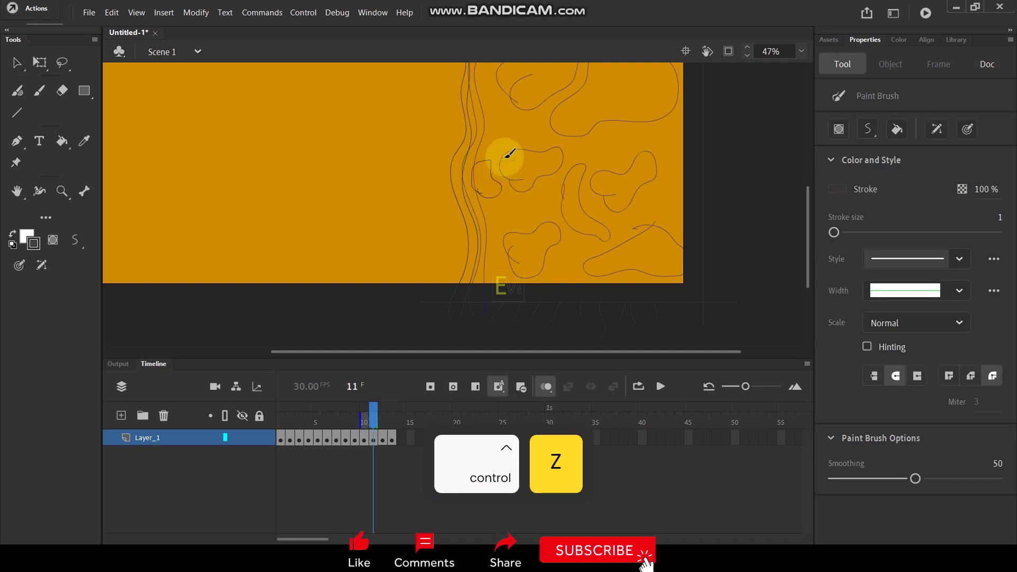
mouse_move(508, 125)
mouse_down()
mouse_move(552, 118)
mouse_move(507, 144)
mouse_up()
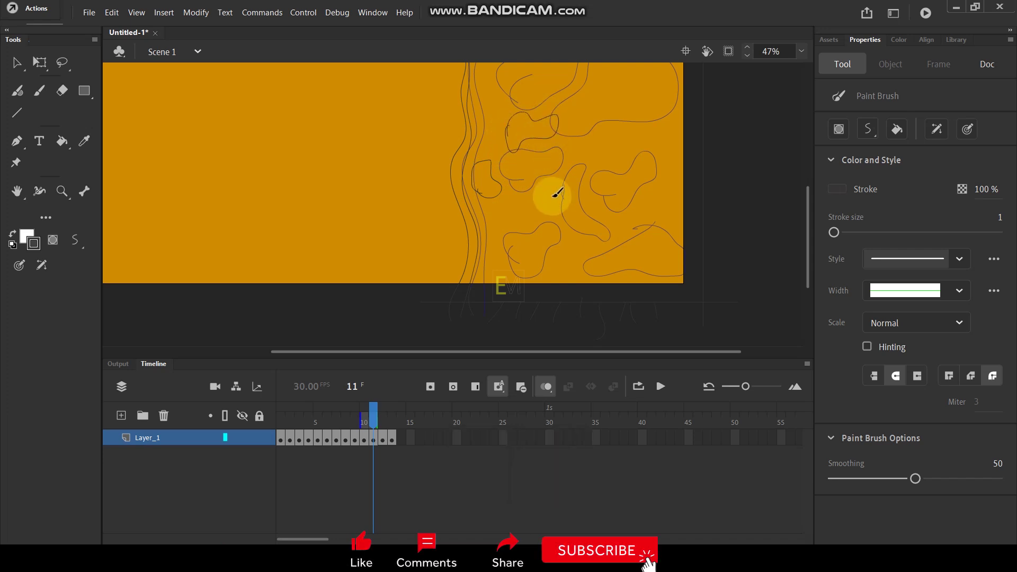
mouse_move(501, 227)
mouse_down()
mouse_move(556, 220)
mouse_move(517, 244)
mouse_move(563, 216)
mouse_up()
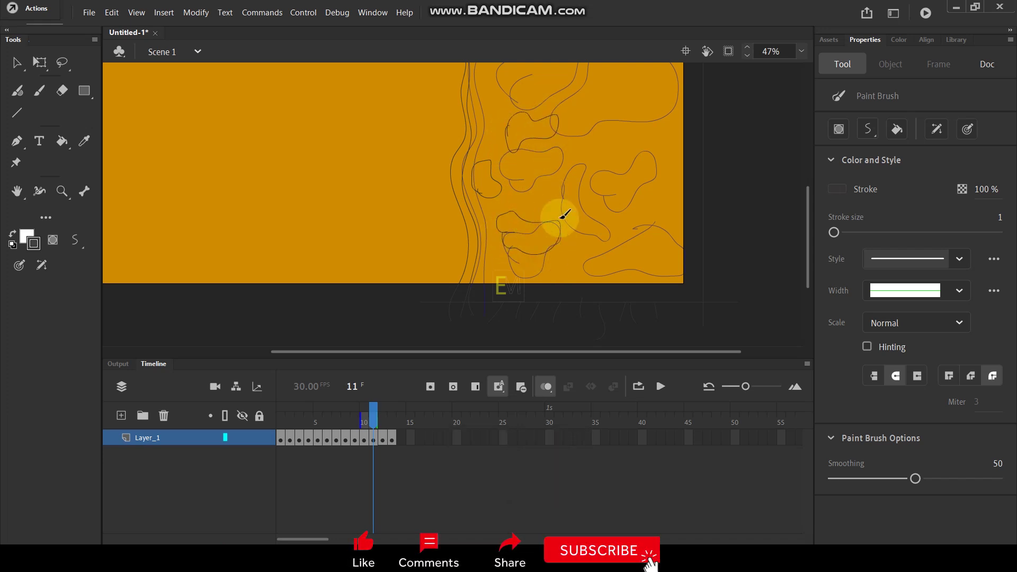
Paint five larger closed blobs across the middle and upper right part of the stage in frame 11, and turn off onion skinning.
scroll(565, 180, up, 3)
mouse_move(495, 151)
mouse_down()
mouse_move(545, 118)
mouse_move(512, 183)
mouse_up()
drag(503, 143, 563, 205)
scroll(530, 169, up, 2)
mouse_move(477, 114)
mouse_down()
mouse_move(524, 118)
mouse_move(477, 175)
mouse_move(469, 136)
mouse_up()
mouse_move(573, 165)
mouse_down()
mouse_move(599, 141)
mouse_move(611, 173)
mouse_move(574, 159)
mouse_up()
mouse_move(553, 201)
mouse_down()
mouse_move(609, 236)
mouse_move(558, 284)
mouse_move(536, 227)
mouse_move(560, 233)
mouse_move(532, 265)
mouse_move(570, 293)
mouse_move(603, 238)
mouse_move(558, 259)
mouse_up()
scroll(560, 233, down, 3)
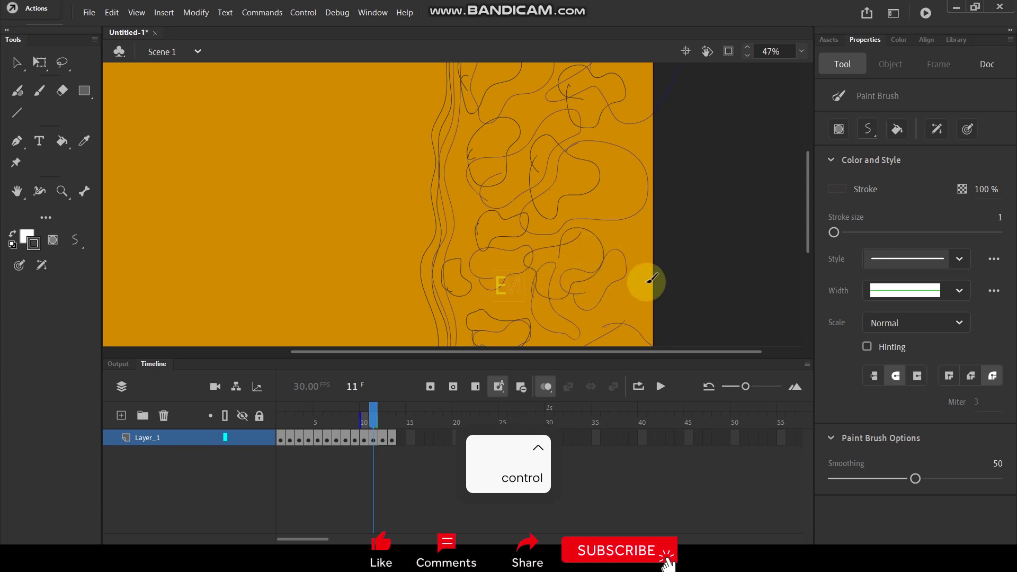
click(546, 380)
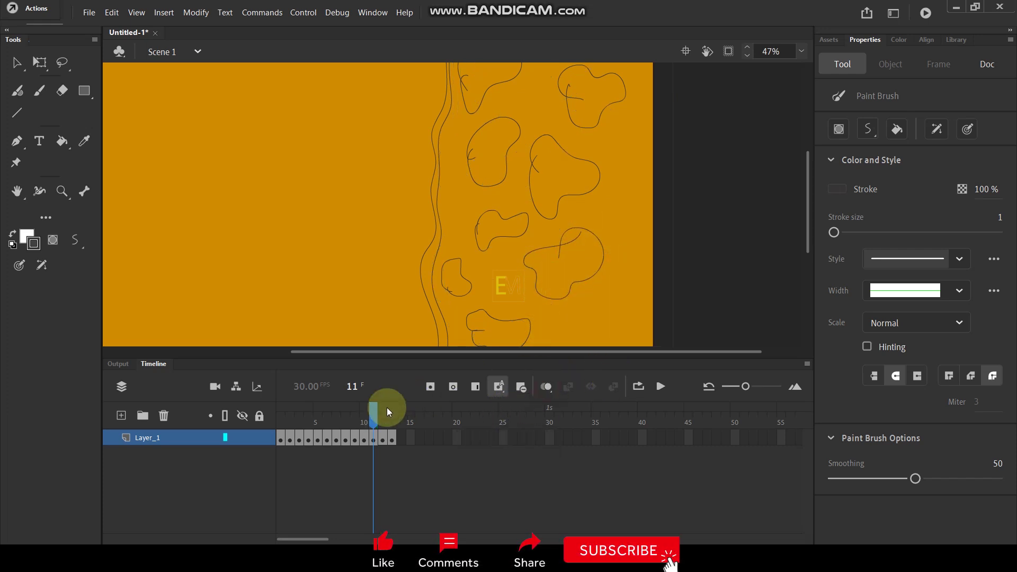
In frame 12, paint three closed blobs around the inner line's lower bulge and a large blob reaching in from the right edge.
mouse_move(376, 411)
mouse_down()
mouse_move(363, 412)
mouse_move(383, 414)
mouse_up()
scroll(484, 239, down, 2)
scroll(526, 299, up, 4)
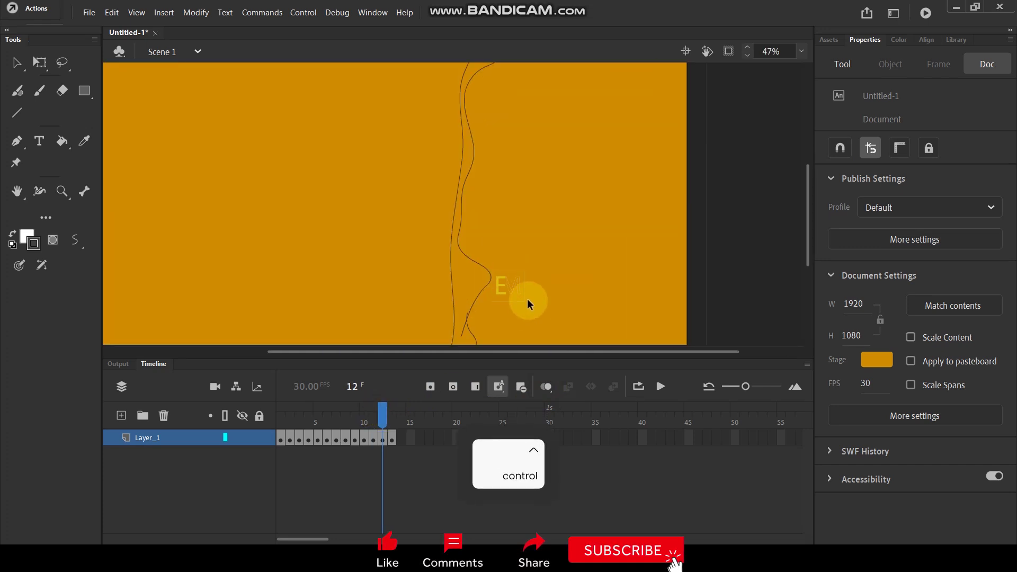
scroll(548, 299, down, 1)
drag(551, 297, 534, 282)
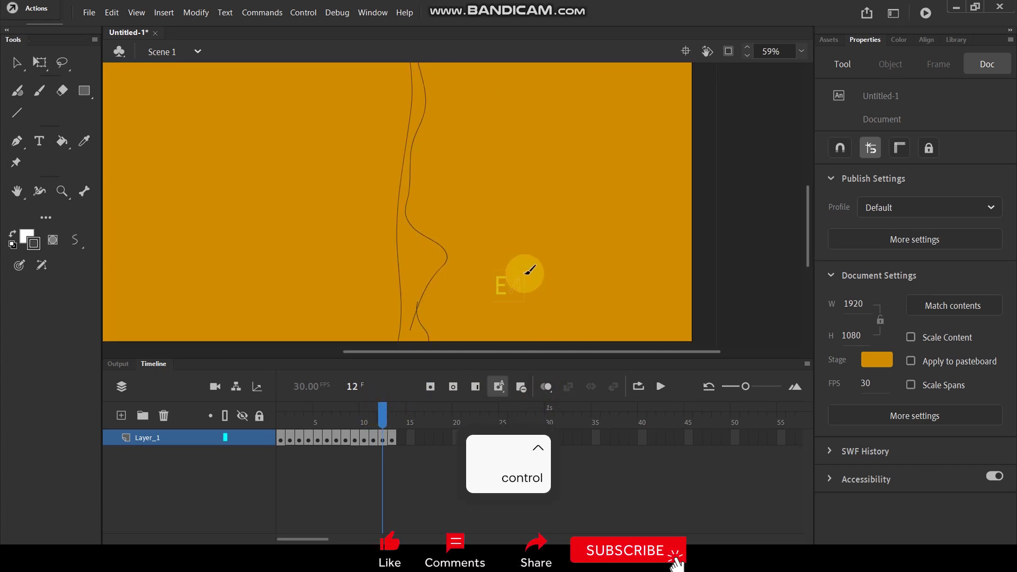
key(y)
mouse_move(438, 222)
mouse_down()
mouse_move(424, 184)
mouse_move(549, 210)
mouse_move(465, 234)
mouse_move(431, 219)
mouse_up()
mouse_move(551, 218)
mouse_down()
mouse_move(504, 252)
mouse_move(549, 262)
mouse_move(544, 219)
mouse_move(522, 235)
mouse_up()
drag(450, 287, 493, 304)
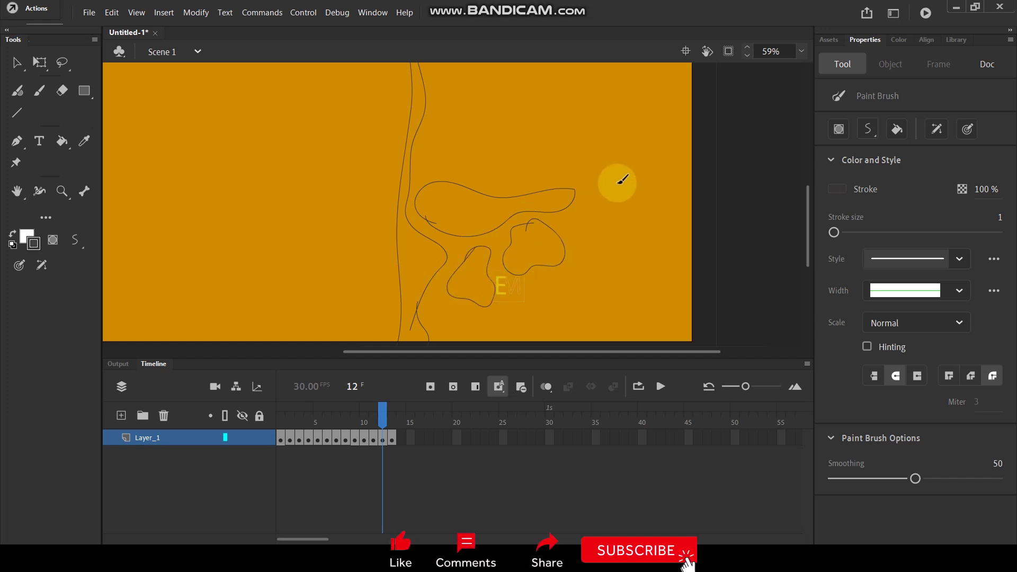
mouse_move(616, 180)
mouse_down()
mouse_move(567, 224)
mouse_move(604, 261)
mouse_move(670, 252)
mouse_move(733, 220)
mouse_up()
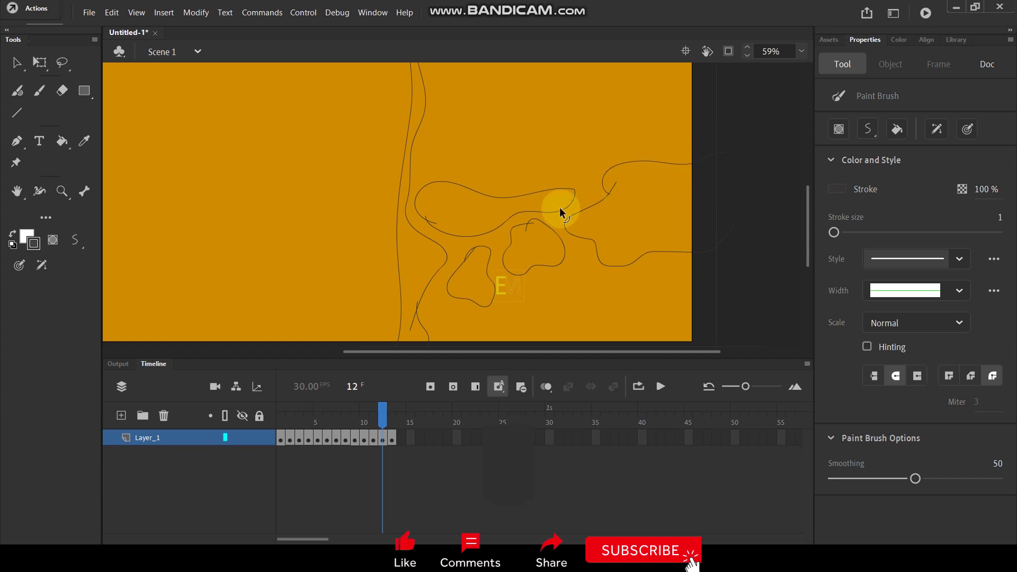
Paint five closed blobs of varied shapes between the inner wavy line and the right edge in frame 12's upper half.
scroll(565, 213, down, 3)
scroll(552, 166, up, 2)
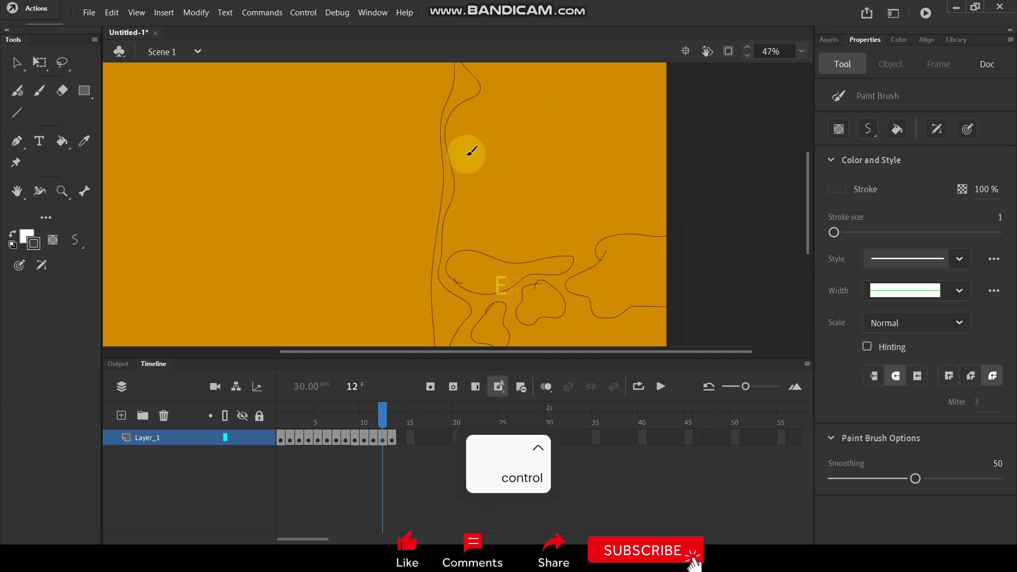
mouse_move(477, 114)
mouse_down()
mouse_move(537, 118)
mouse_move(509, 154)
mouse_move(484, 162)
mouse_move(459, 142)
mouse_up()
mouse_move(528, 136)
mouse_down()
mouse_move(506, 192)
mouse_move(558, 195)
mouse_move(554, 157)
mouse_move(524, 140)
mouse_up()
mouse_move(503, 64)
mouse_down()
mouse_move(545, 68)
mouse_move(542, 88)
mouse_move(518, 101)
mouse_move(502, 82)
mouse_up()
mouse_move(606, 82)
mouse_down()
mouse_move(555, 123)
mouse_move(597, 168)
mouse_move(645, 119)
mouse_move(634, 81)
mouse_move(608, 79)
mouse_move(600, 100)
mouse_up()
mouse_move(630, 163)
mouse_down()
mouse_move(558, 207)
mouse_move(514, 202)
mouse_move(501, 214)
mouse_move(555, 239)
mouse_move(639, 211)
mouse_move(654, 158)
mouse_up()
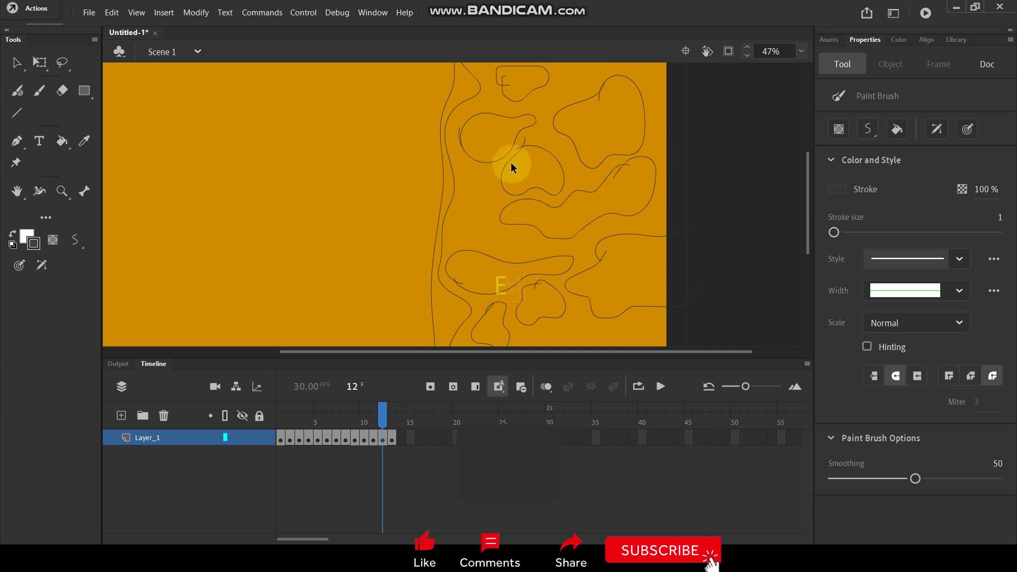
Paint a rounded blob in the lower right corner and an open blob outline running past the bottom edge in frame 12.
scroll(511, 163, down, 2)
scroll(545, 220, up, 3)
mouse_move(644, 175)
mouse_down()
mouse_move(583, 173)
mouse_move(552, 198)
mouse_move(583, 240)
mouse_move(657, 216)
mouse_move(652, 170)
mouse_move(633, 181)
mouse_up()
mouse_move(503, 193)
mouse_down()
mouse_move(466, 268)
mouse_move(504, 277)
mouse_up()
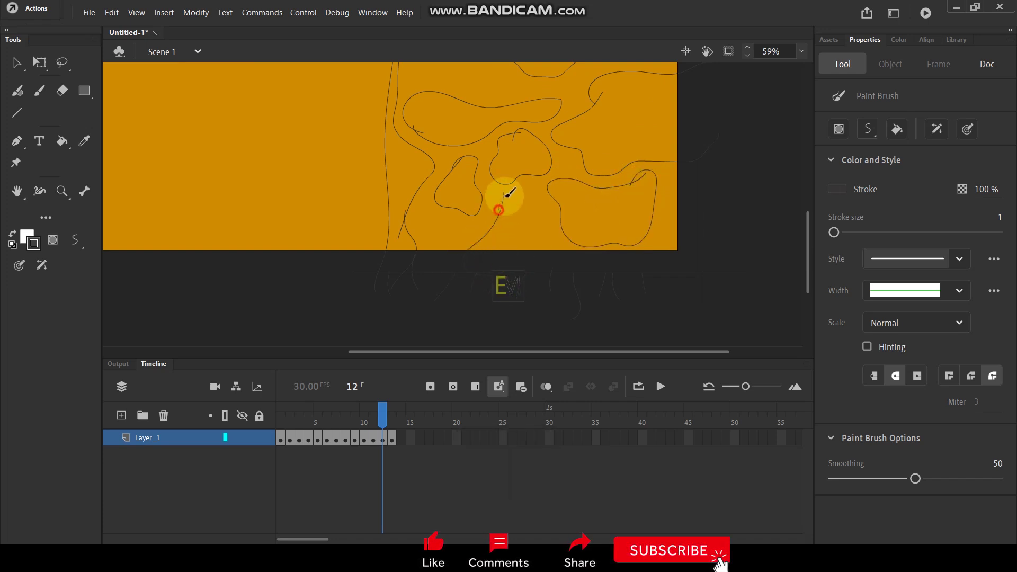
scroll(559, 266, down, 3)
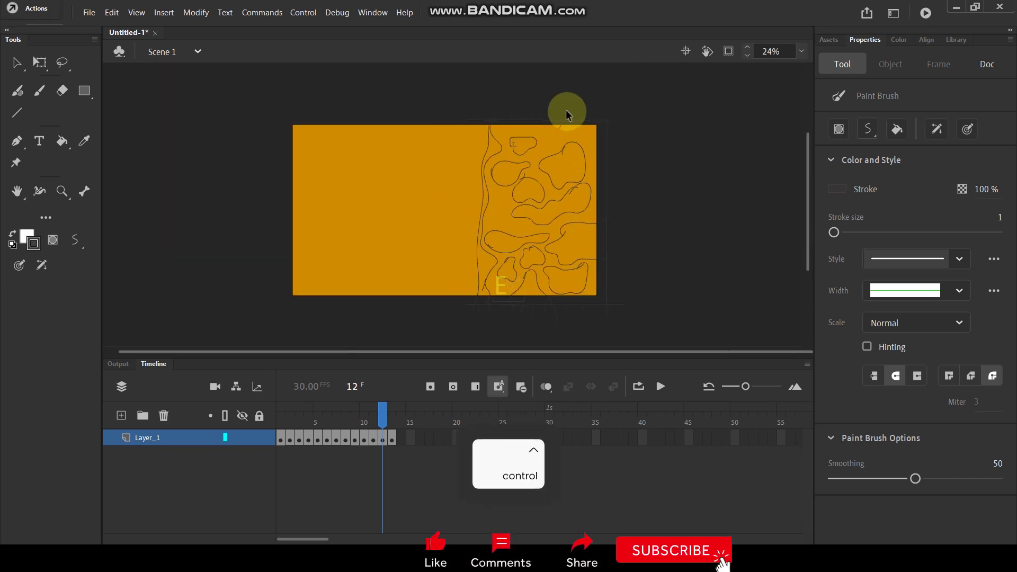
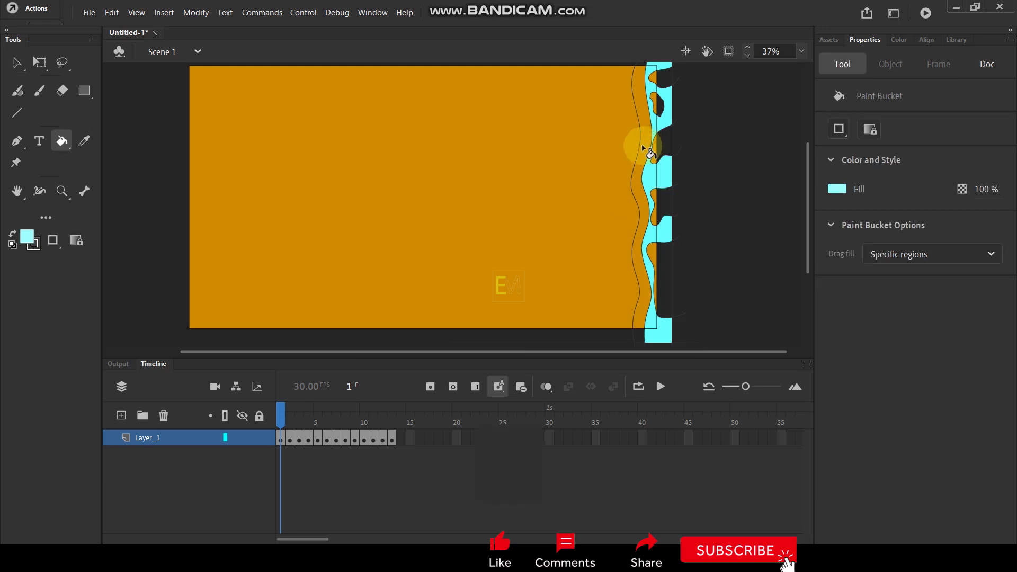
Fill the band between the two wavy lines with light cyan #9FFFFF in frames 1 to 6.
scroll(676, 186, up, 2)
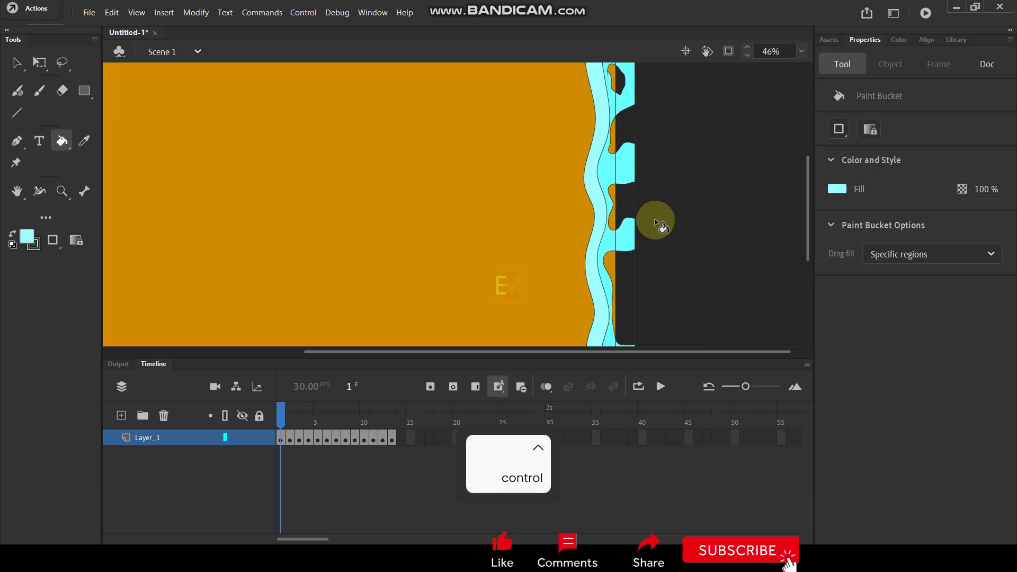
key(period)
click(587, 181)
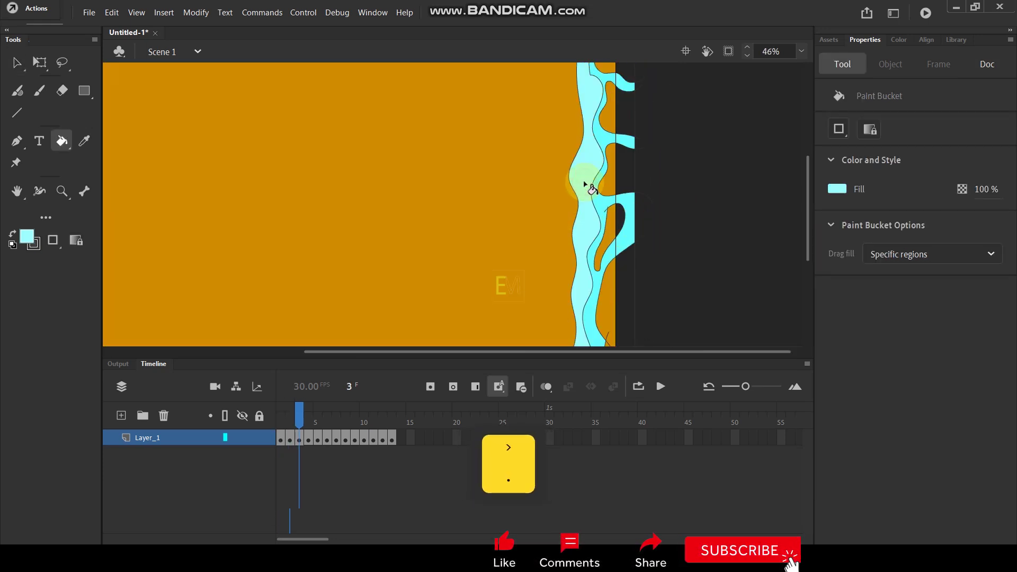
key(period)
click(572, 178)
key(period)
click(547, 178)
key(period)
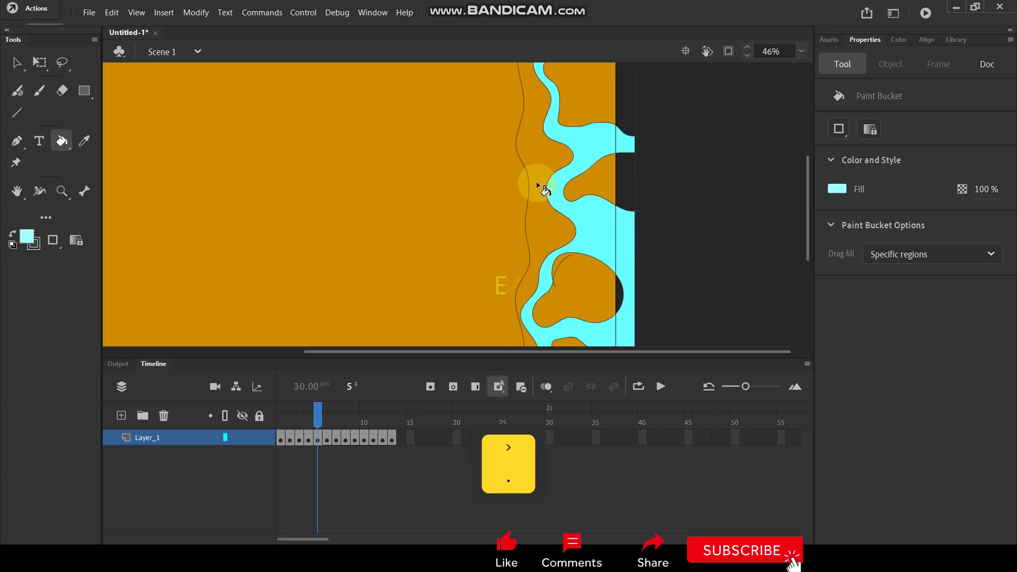
click(539, 162)
key(period)
click(529, 196)
Continue filling the band between the two wavy lines with #9FFFFF in frames 7 to 13.
key(period)
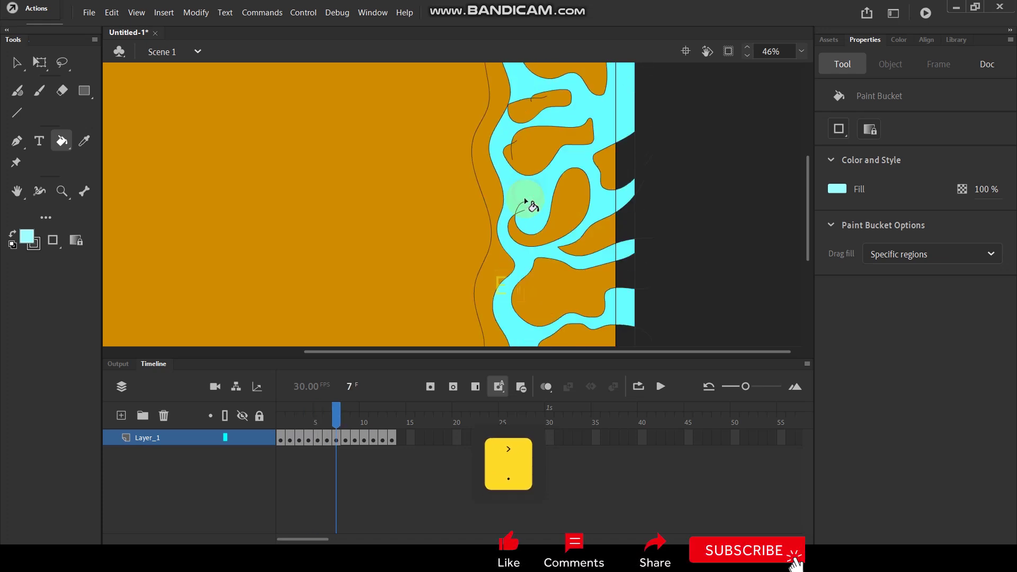
click(498, 189)
key(period)
key(period)
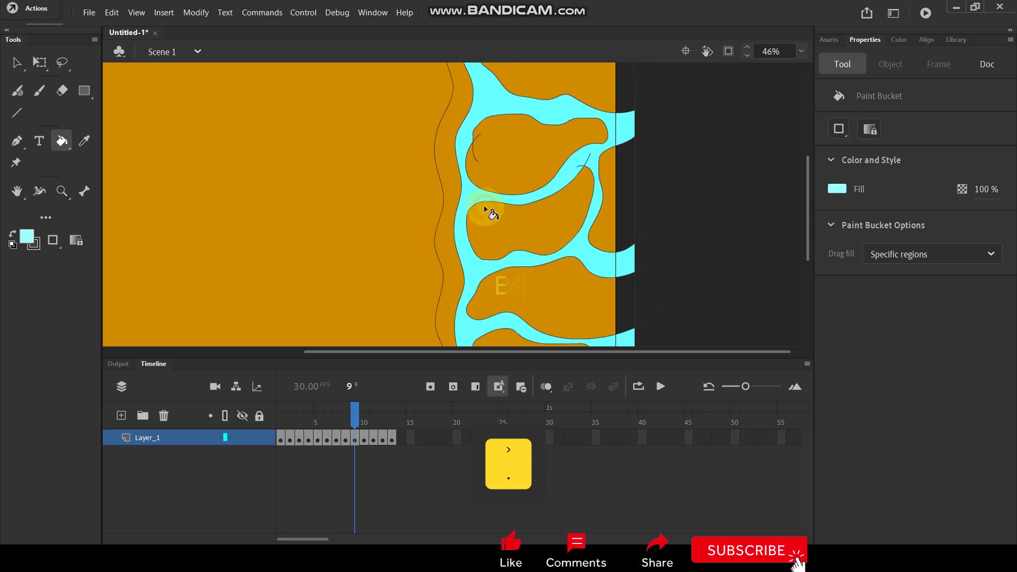
click(451, 211)
key(period)
click(406, 252)
key(period)
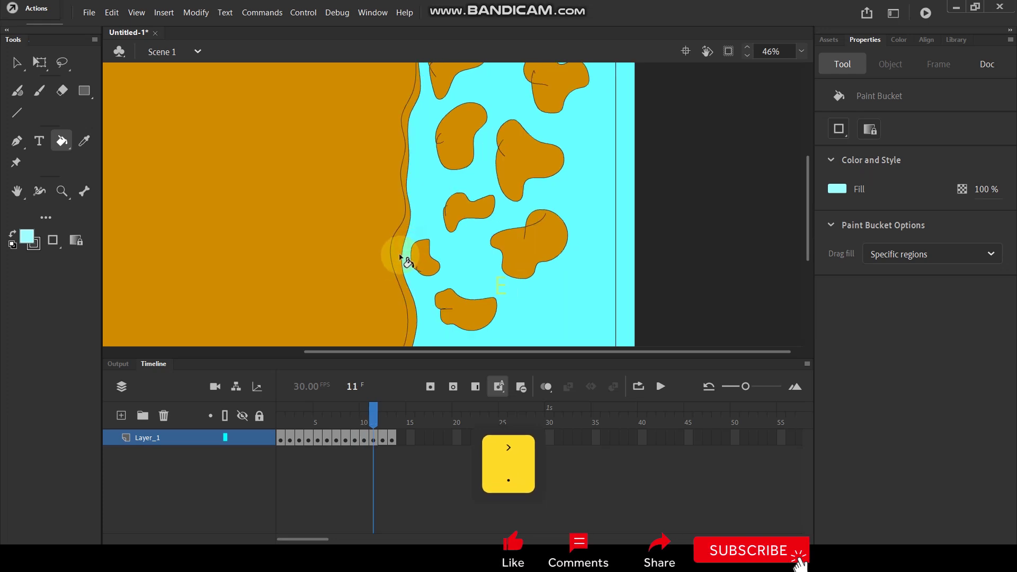
key(period)
click(402, 253)
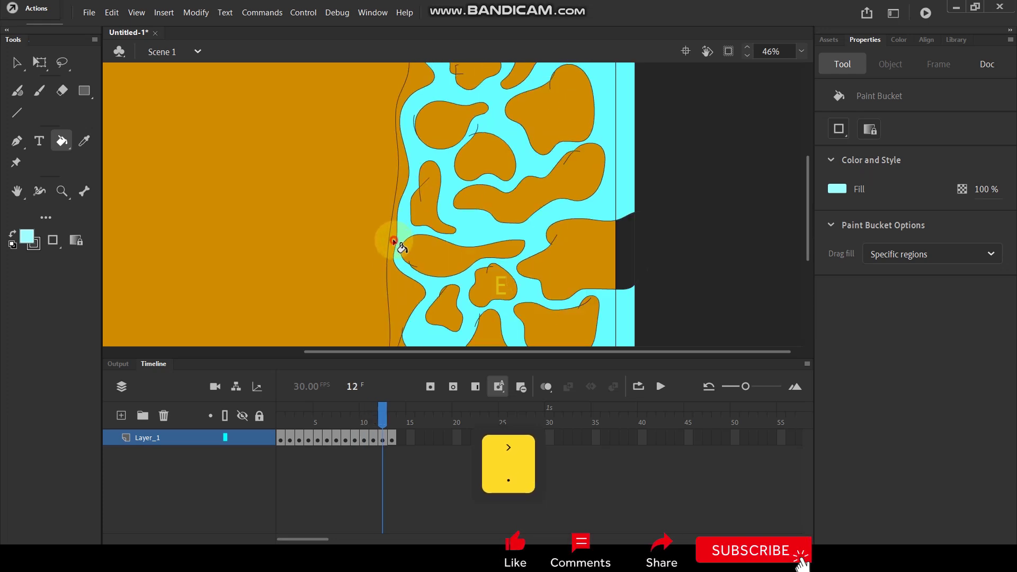
key(period)
click(384, 255)
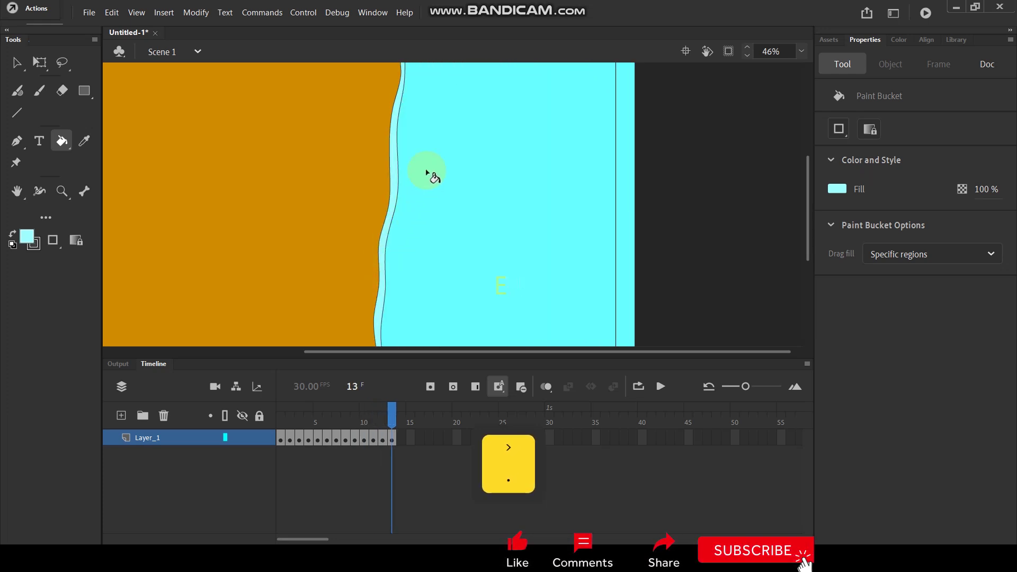
Change the fill colour to the paler cyan #B7FFFF and refill the band between the wavy lines in frame 1.
scroll(429, 167, down, 3)
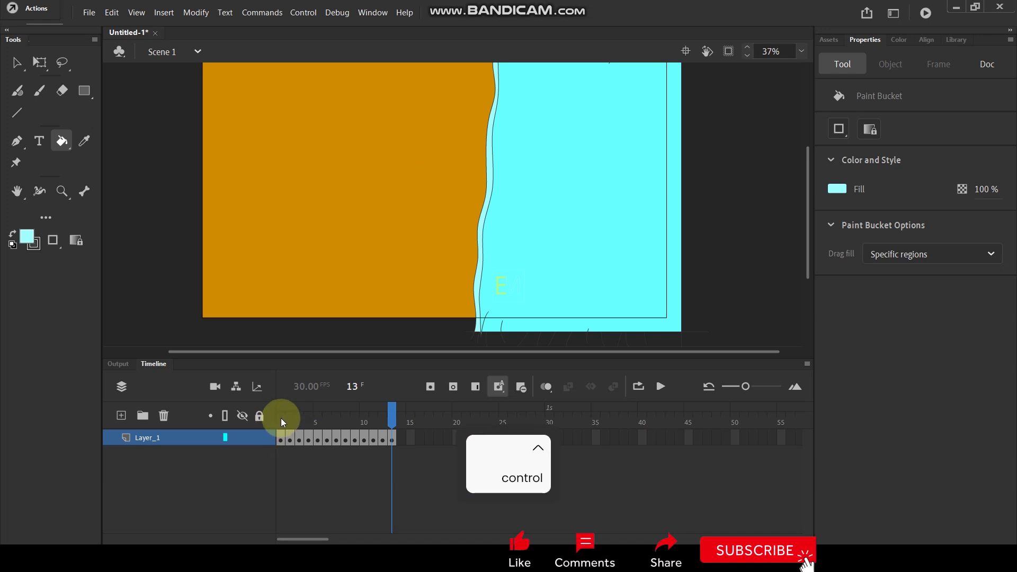
click(281, 418)
click(27, 238)
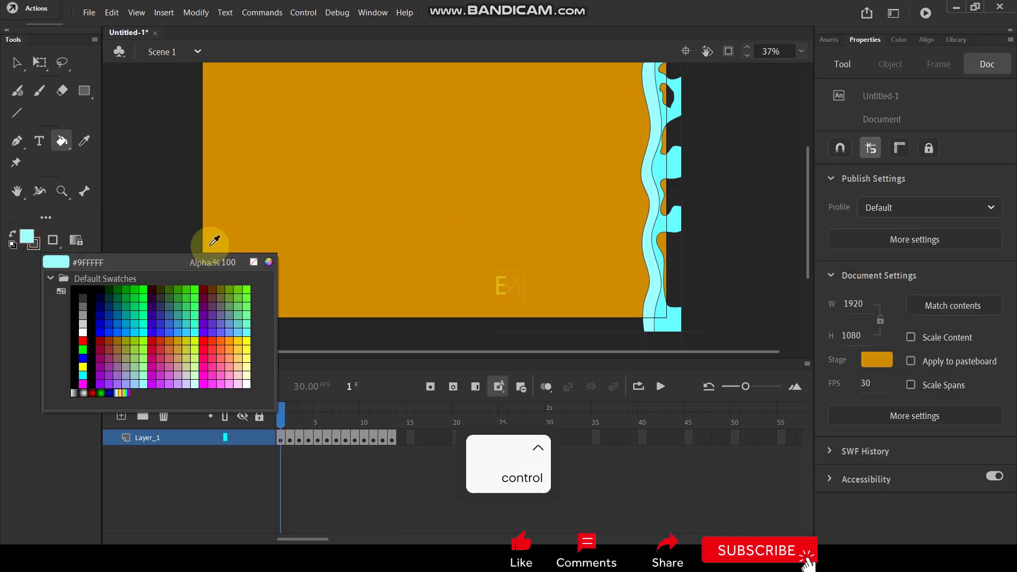
click(272, 259)
click(401, 188)
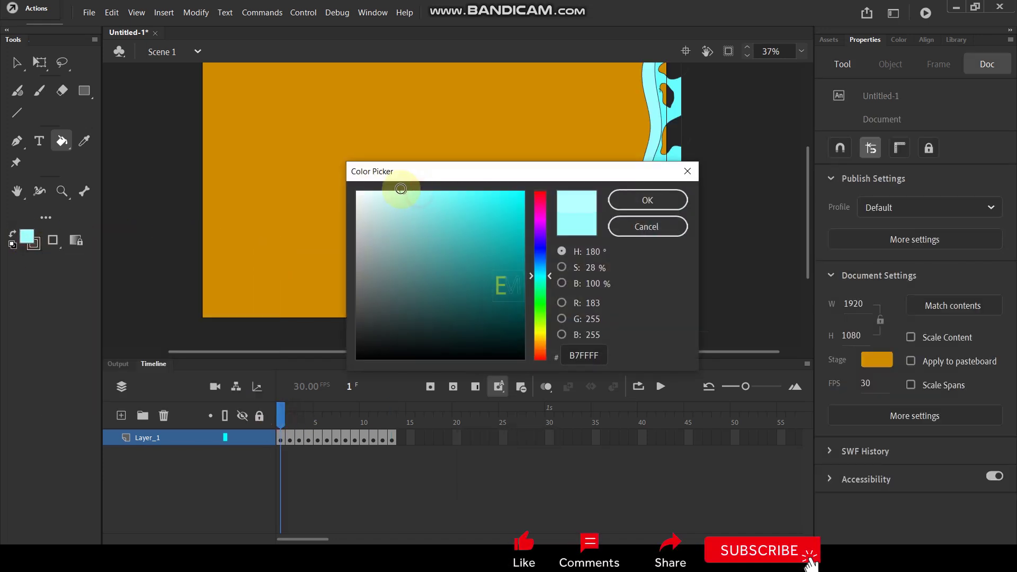
click(635, 202)
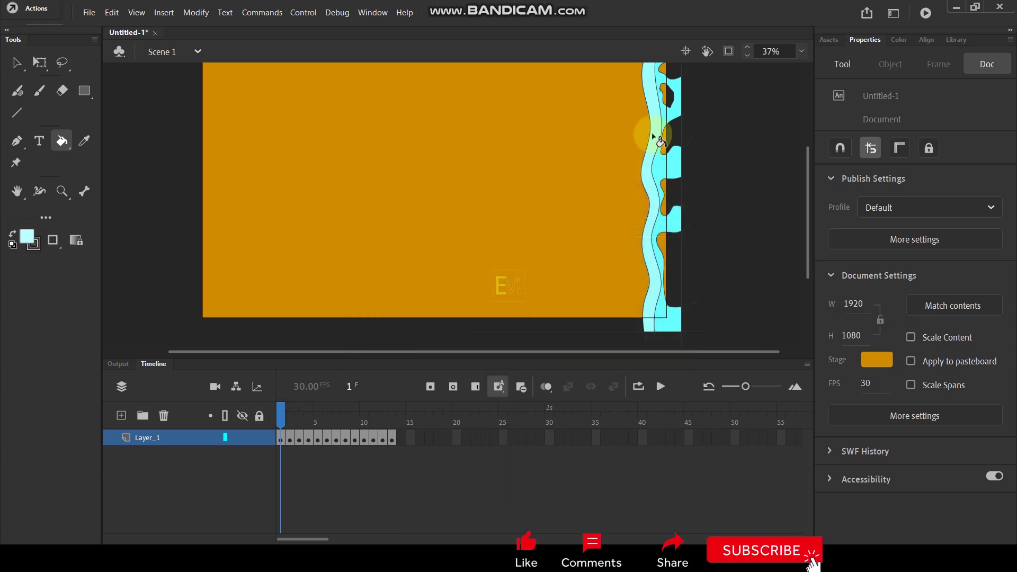
click(653, 139)
Refill the band between the two wavy lines with #B7FFFF in frames 2 to 6.
scroll(697, 220, up, 1)
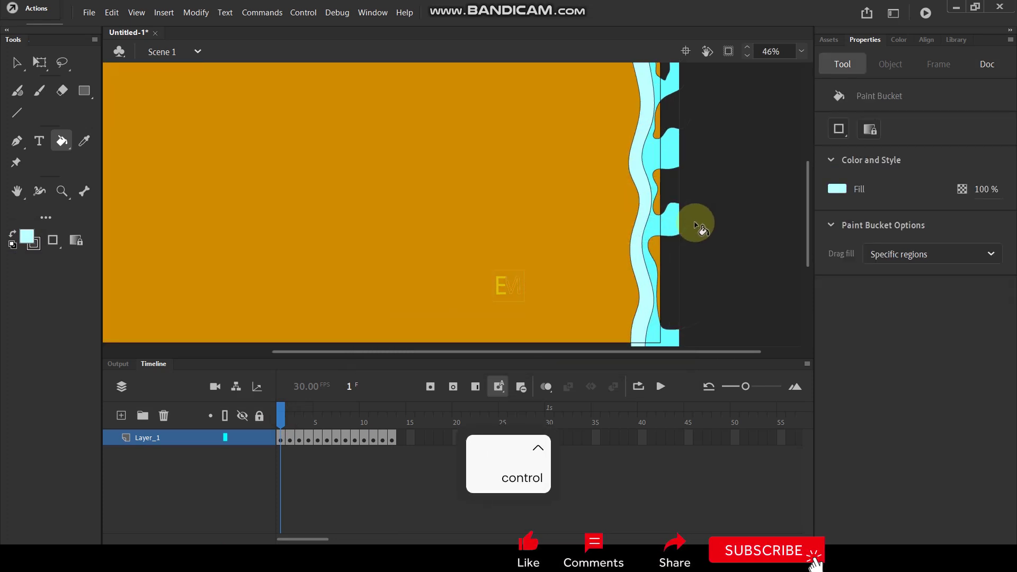
key(period)
click(628, 202)
key(period)
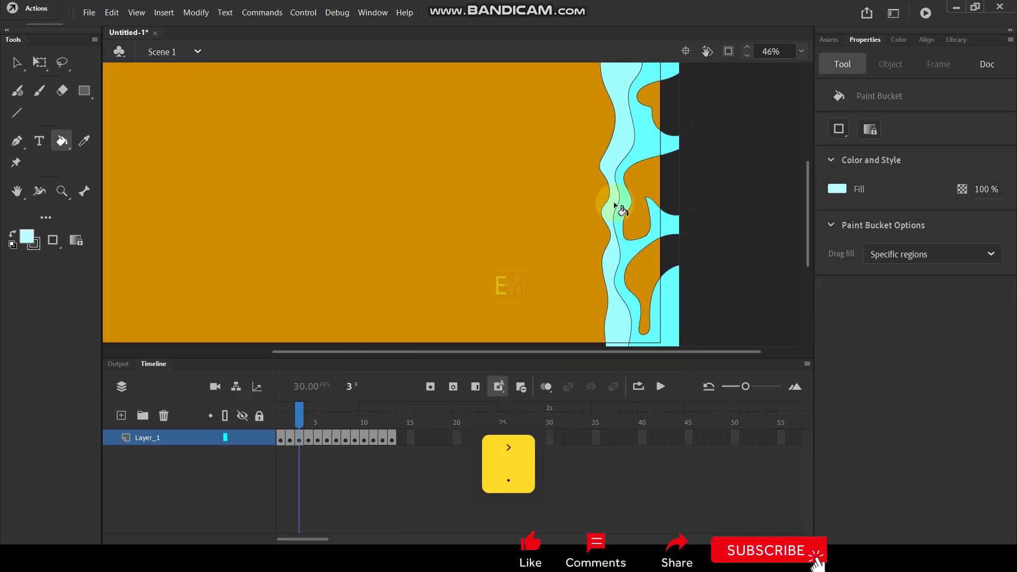
click(611, 212)
key(period)
click(601, 209)
key(period)
click(583, 216)
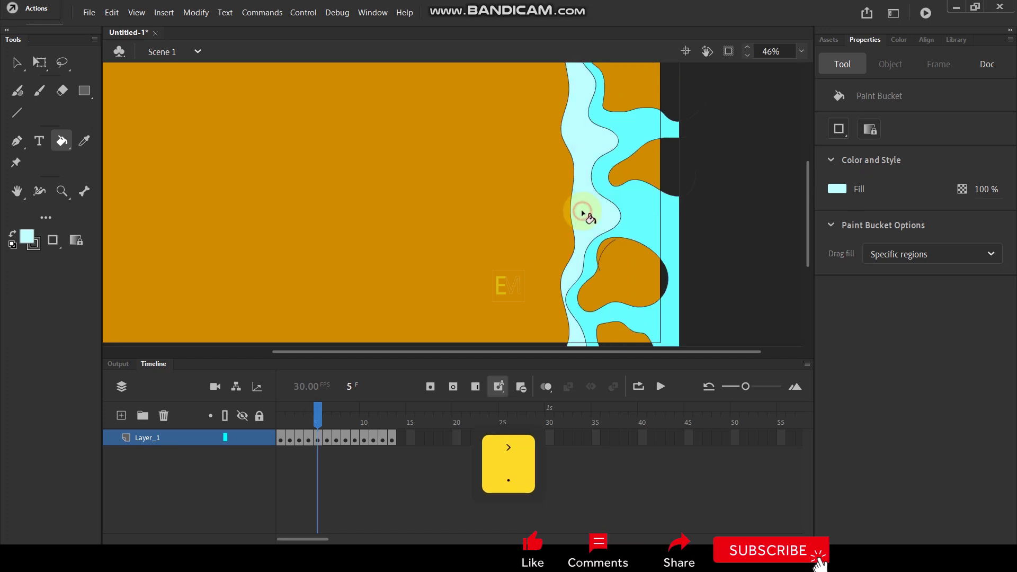
key(period)
click(563, 227)
Refill the band between the two wavy lines with #B7FFFF in frames 7 to 13.
key(period)
click(538, 254)
key(period)
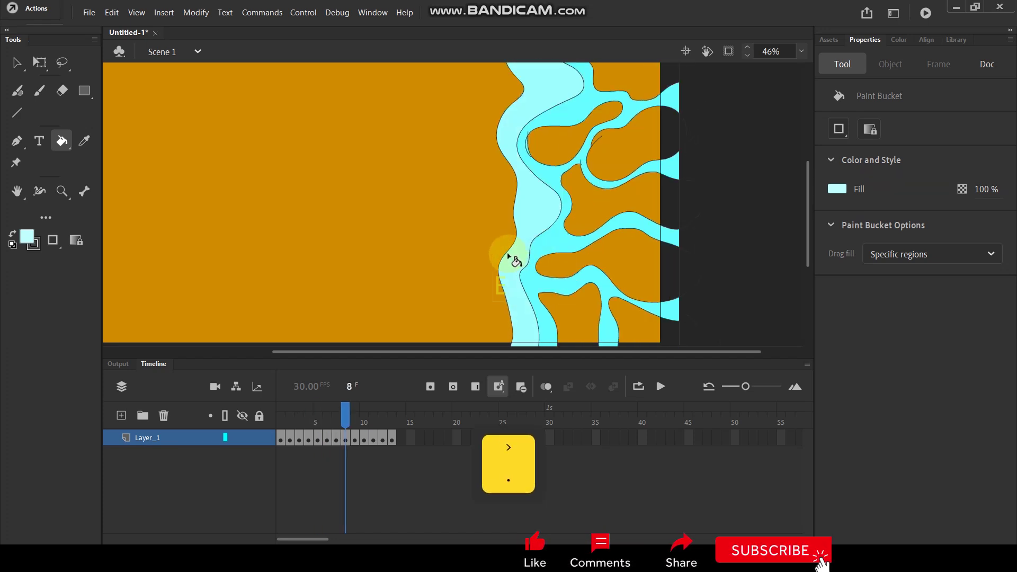
click(522, 261)
key(period)
click(495, 278)
key(period)
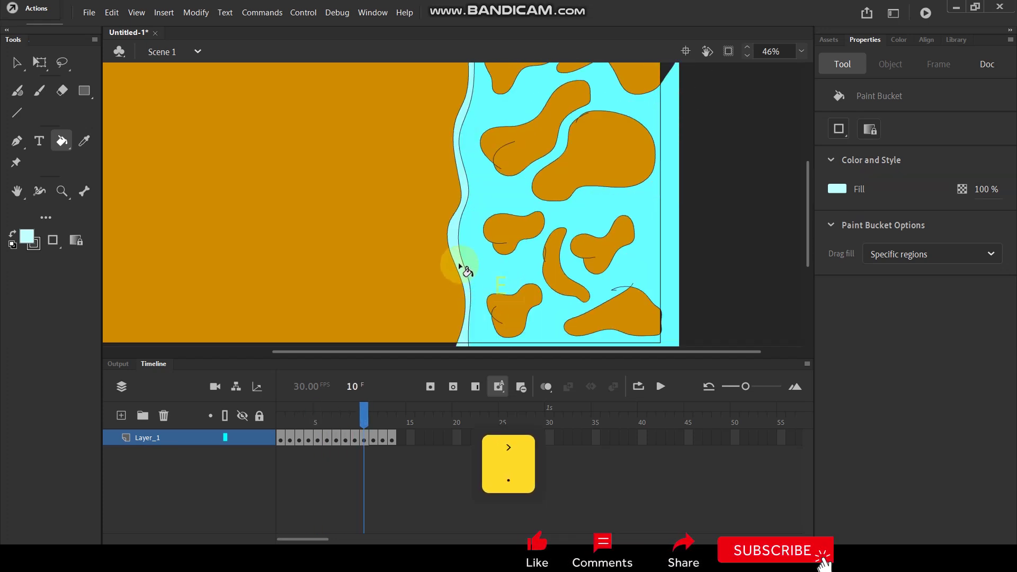
click(441, 246)
key(period)
click(436, 278)
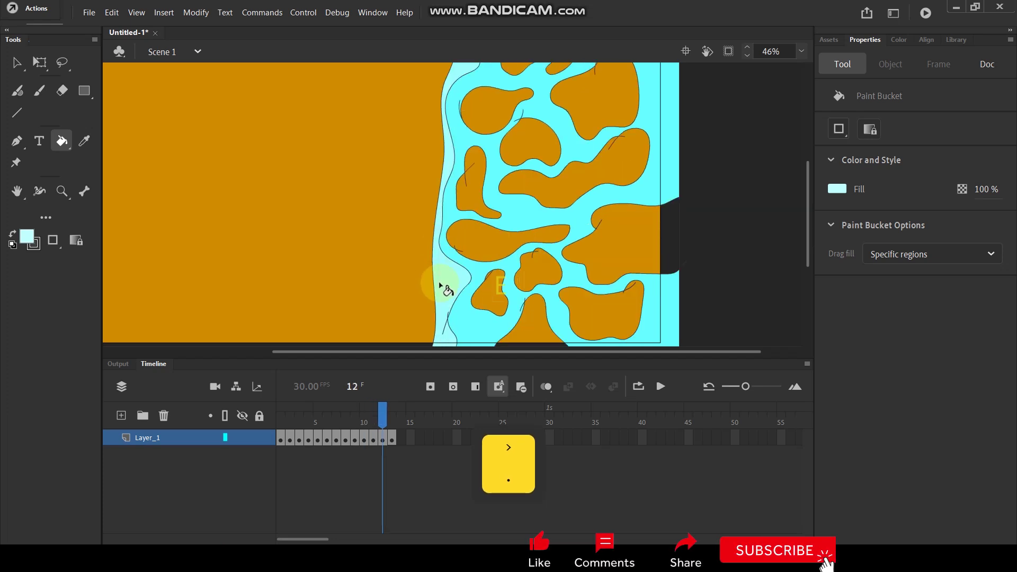
key(period)
click(425, 292)
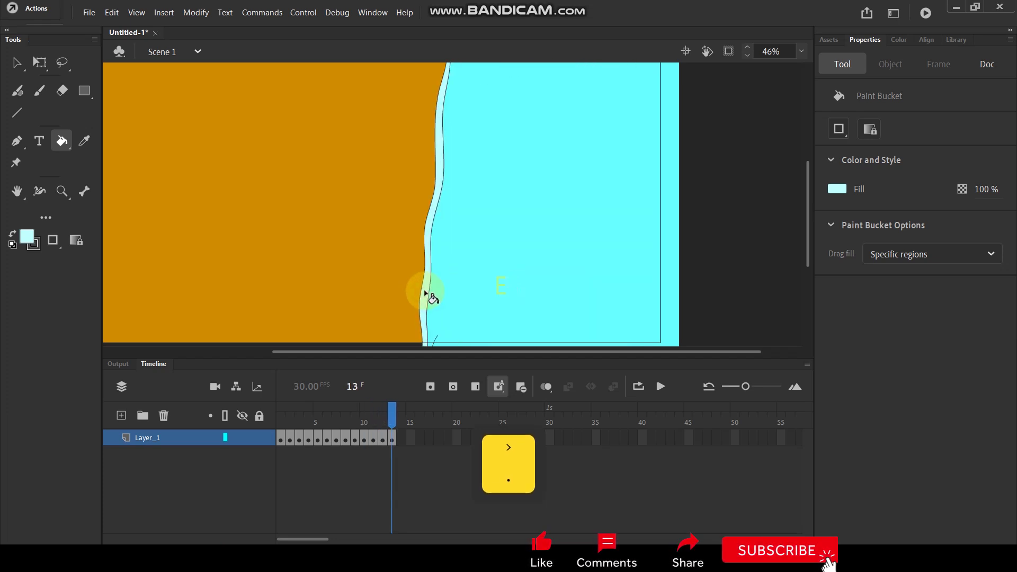
Return to frame 1, choose the blue fill #66CCFF and fill the empty blobs along the stage's right edge.
click(281, 421)
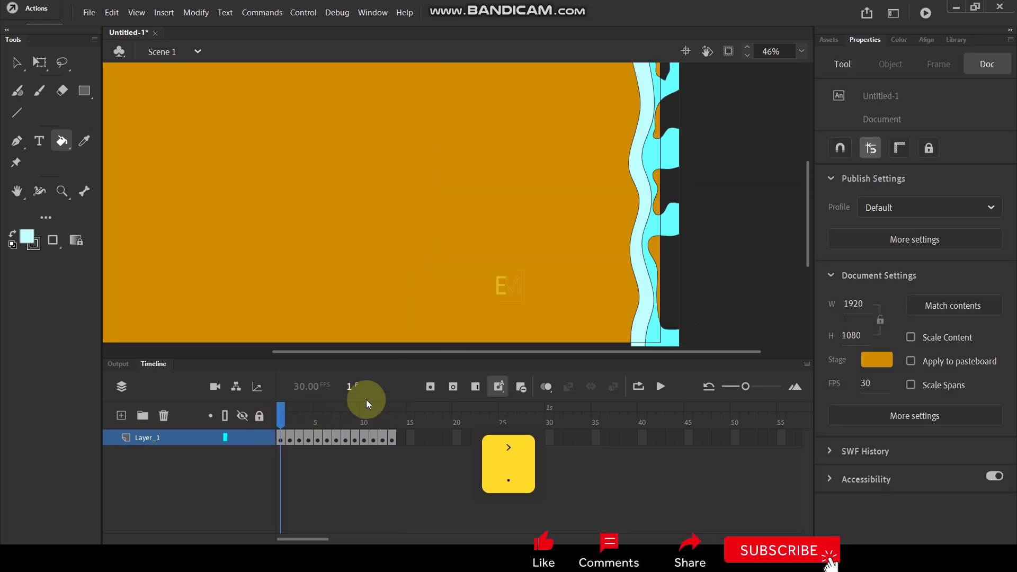
click(27, 236)
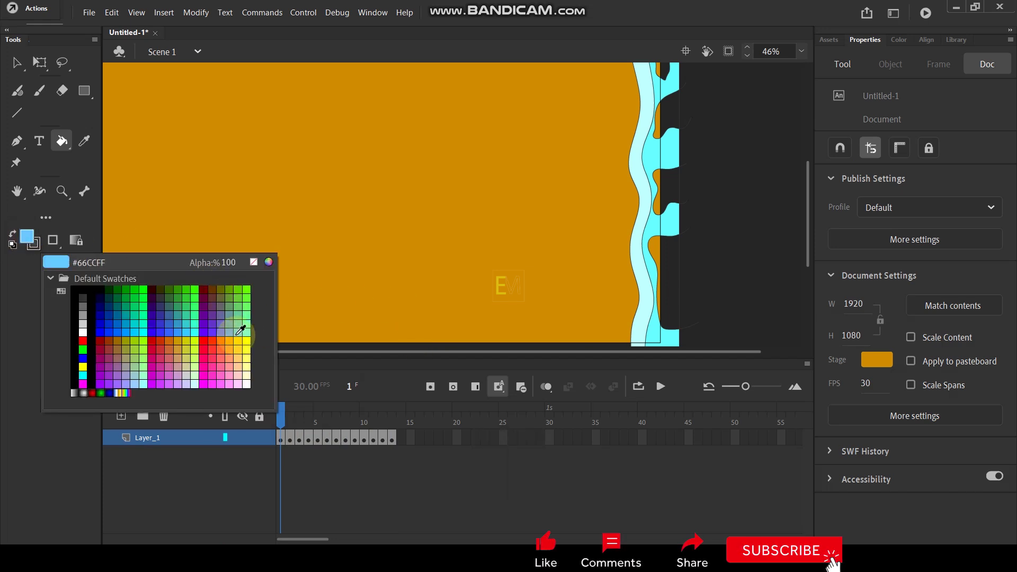
click(244, 325)
click(659, 273)
click(669, 209)
click(672, 154)
click(671, 101)
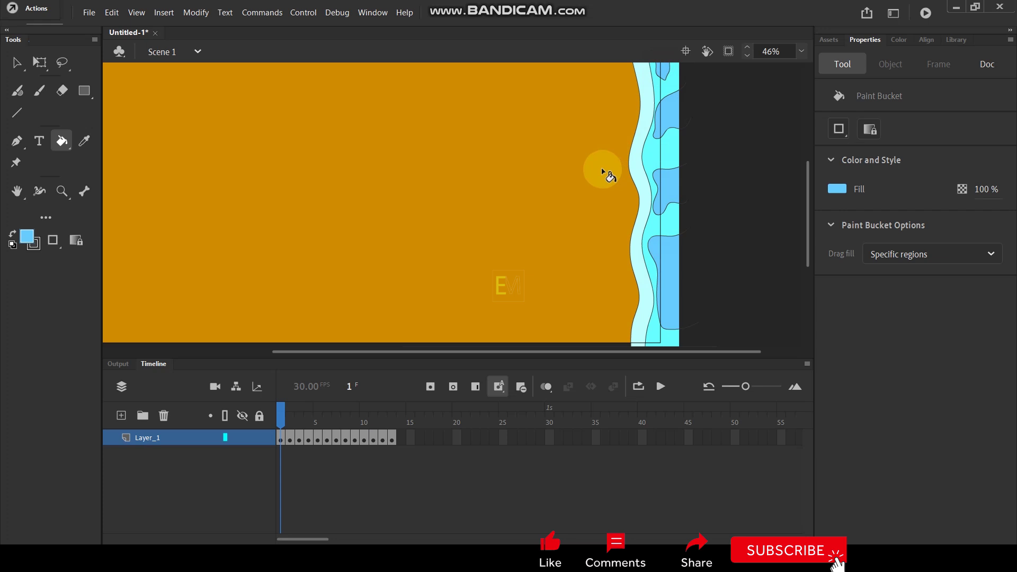
ctrl+scroll(605, 182, down, 2)
ctrl+scroll(654, 102, up, 3)
ctrl+scroll(560, 135, down, 2)
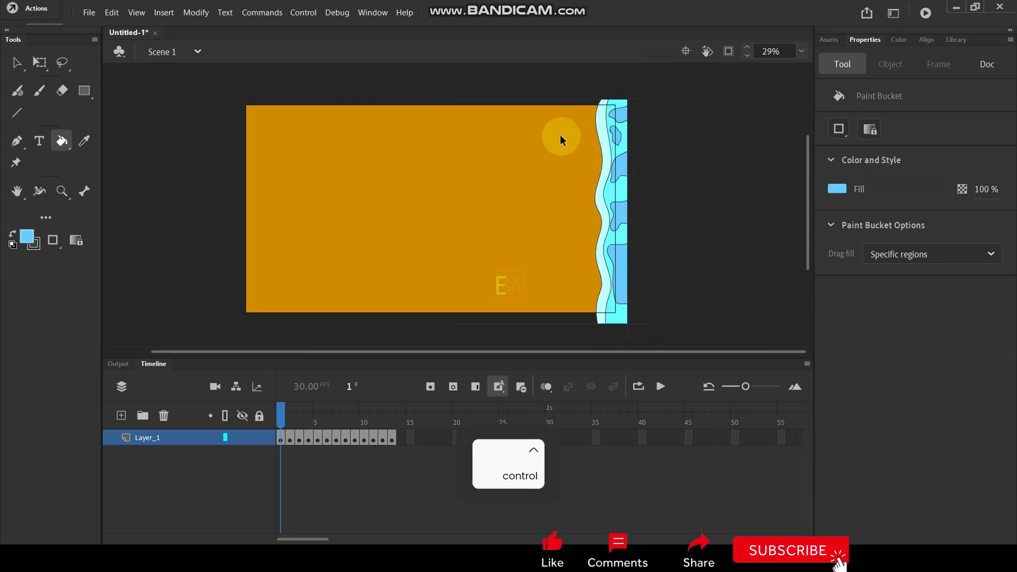
Fill the empty blobs inside the cyan area in frame 2 with #66CCFF.
ctrl+scroll(640, 220, up, 2)
key(period)
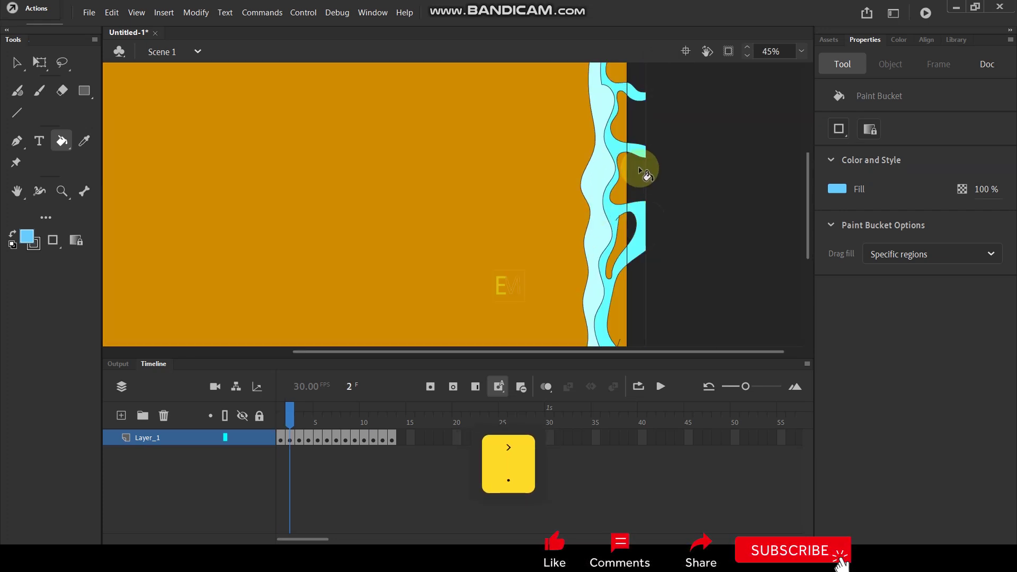
click(641, 171)
click(628, 236)
click(640, 307)
click(634, 132)
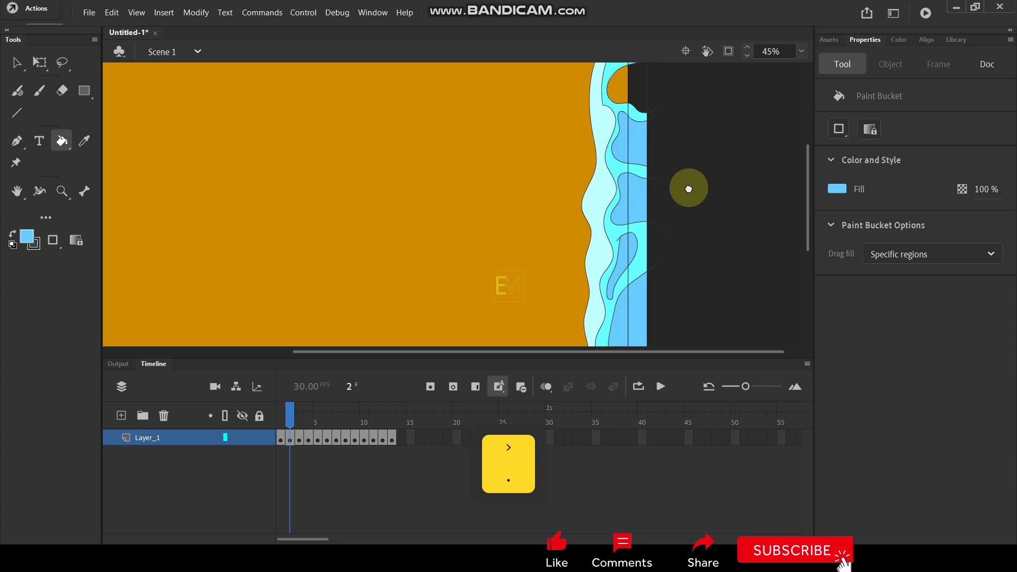
scroll(668, 159, up, 2)
Fill the empty blobs from the top to the bottom of the cyan area in frame 3 with #66CCFF.
key(period)
click(631, 135)
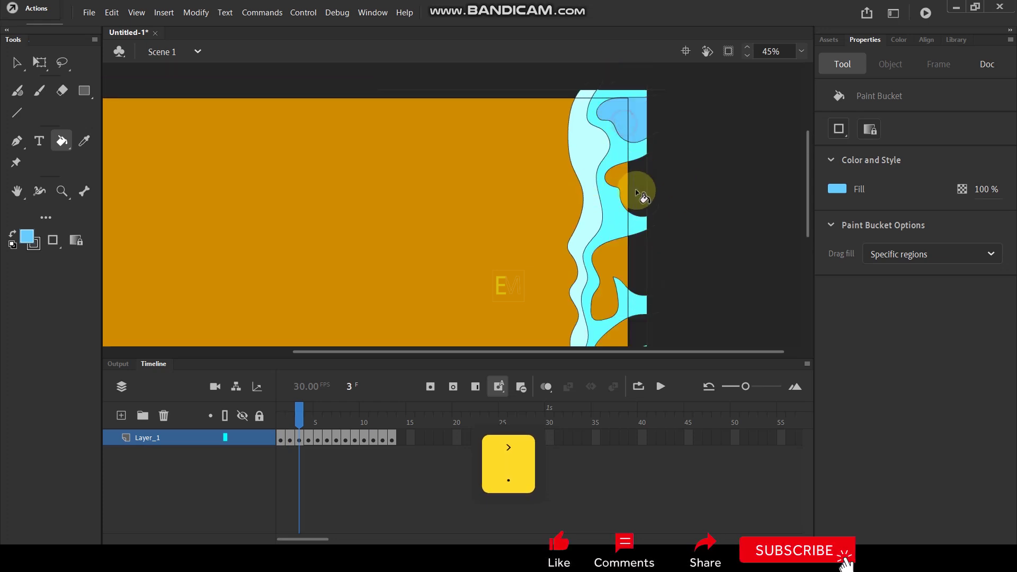
click(643, 200)
key(period)
key(comma)
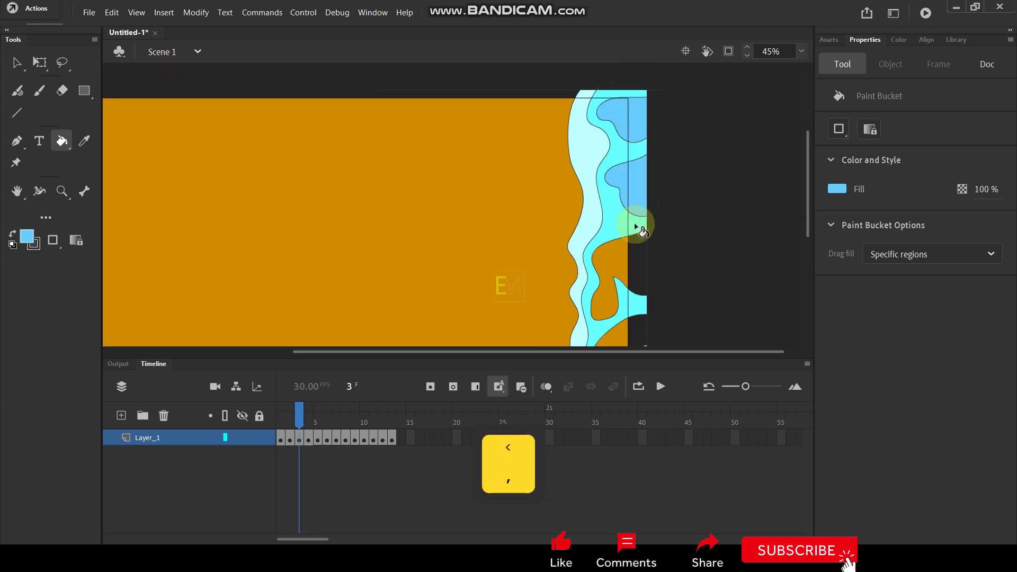
drag(699, 267, 657, 140)
click(581, 208)
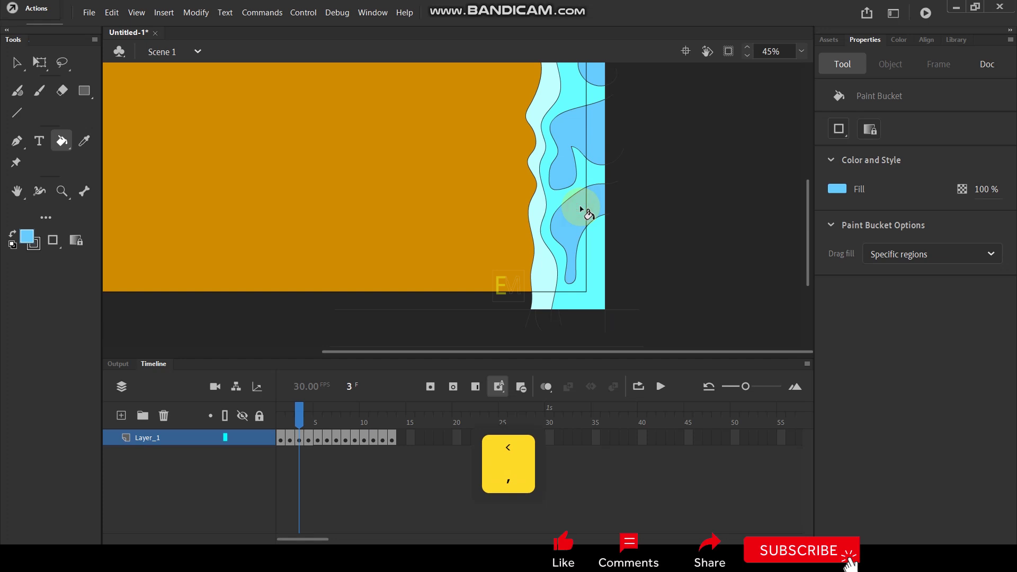
Fill the empty blobs in the lower and upper parts of frame 4's cyan area with #66CCFF.
key(period)
click(572, 257)
click(580, 130)
scroll(660, 139, up, 2)
click(590, 181)
click(586, 130)
Fill the empty blobs in frame 5's cyan area with #66CCFF, including the two near the bottom edge.
key(period)
click(563, 163)
click(580, 270)
scroll(652, 152, down, 2)
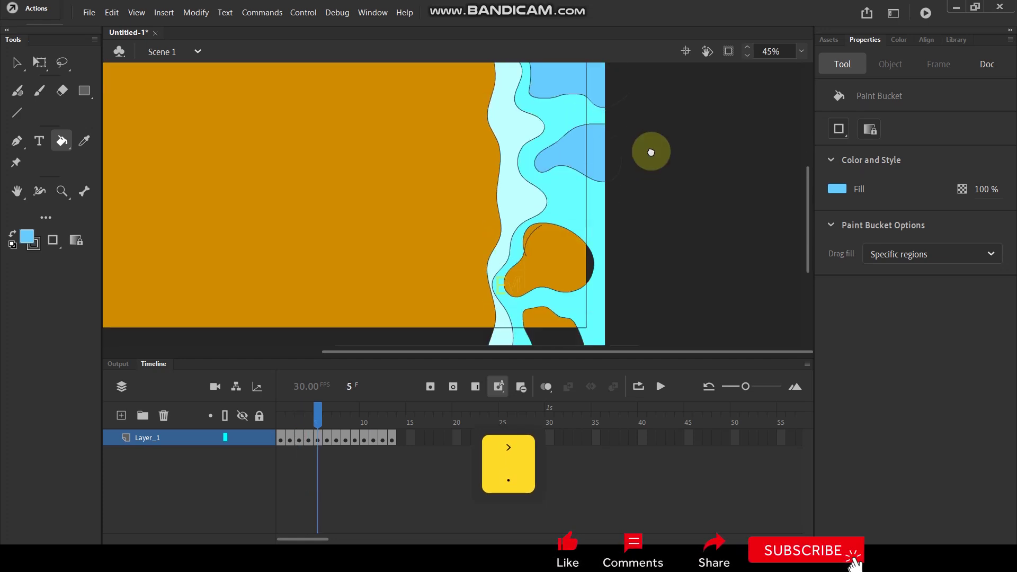
click(552, 238)
click(561, 314)
Fill the blobs opening to the right edge and the small closed upper blob in frame 6 with #66CCFF.
key(period)
click(579, 286)
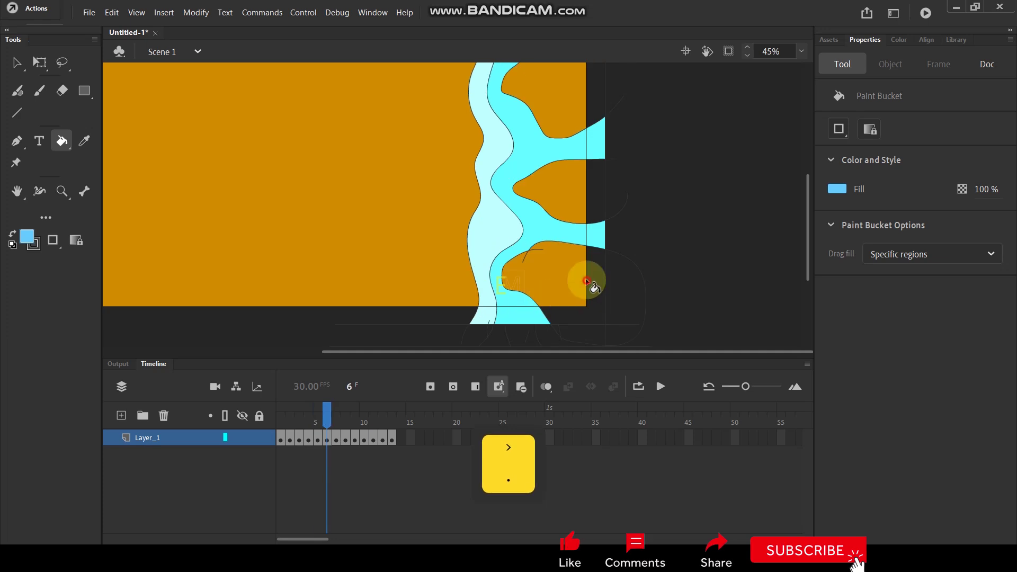
click(576, 164)
click(558, 107)
scroll(601, 236, up, 2)
click(526, 112)
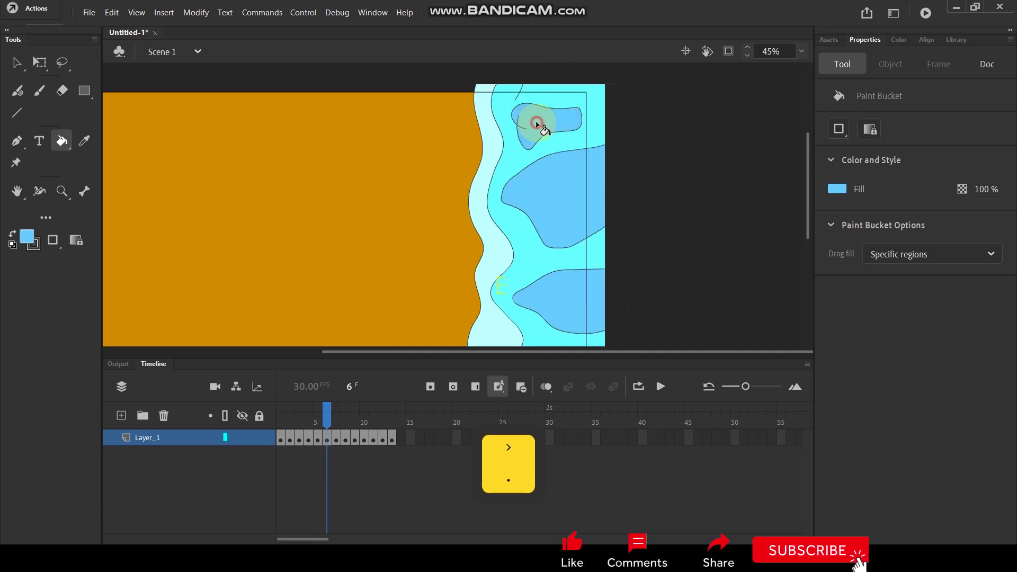
Fill the closed blobs and the gaps reaching the right edge in frame 7 with #66CCFF.
key(period)
click(535, 140)
click(513, 167)
click(519, 195)
click(610, 221)
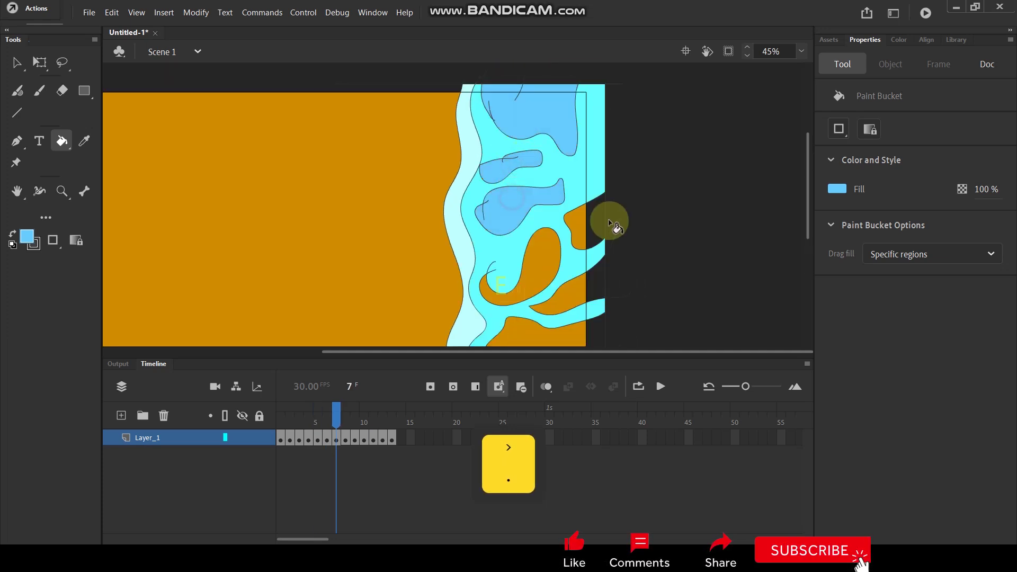
click(545, 272)
click(586, 302)
scroll(628, 197, down, 2)
scroll(627, 197, down, 1)
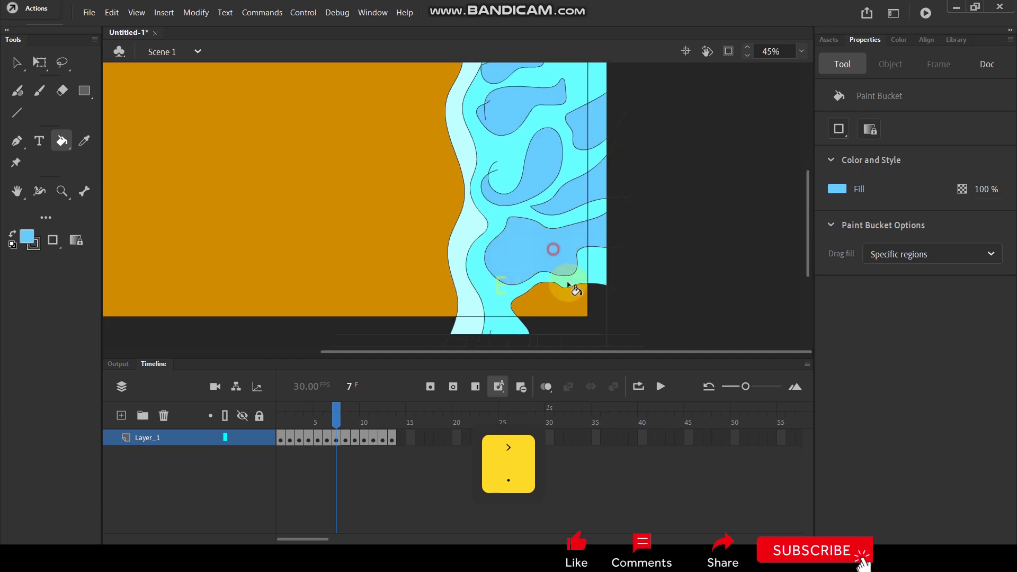
click(556, 254)
scroll(617, 250, up, 2)
Fill the blobs and the gaps reaching the right and bottom edges in frame 8 with #66CCFF.
key(period)
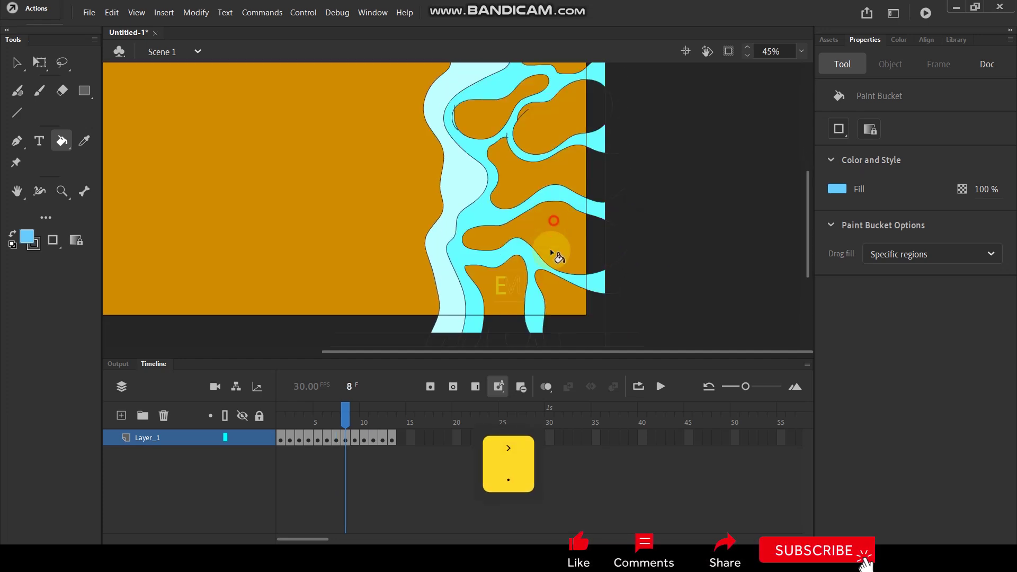
click(552, 227)
click(509, 296)
click(574, 301)
click(527, 183)
click(483, 123)
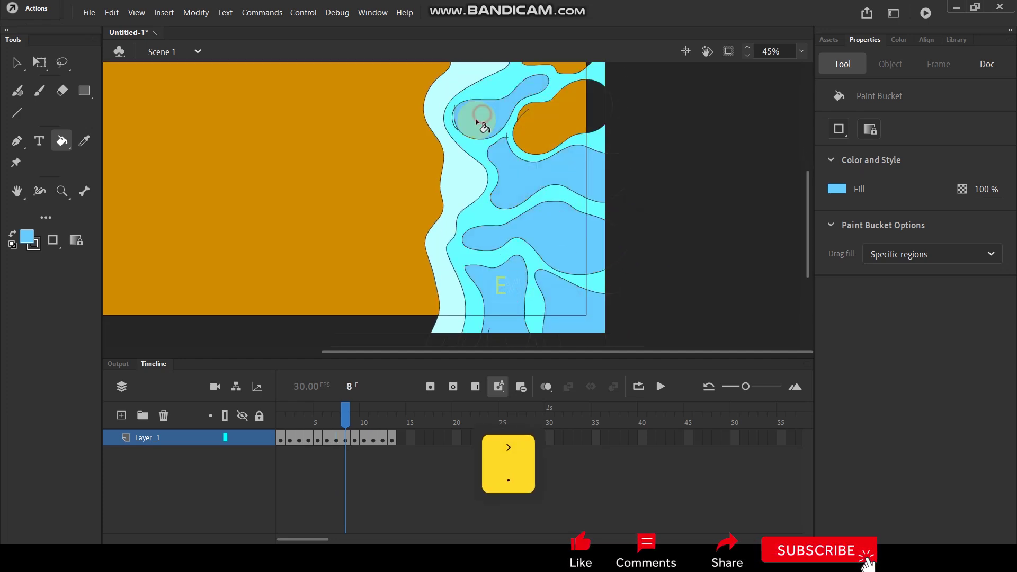
scroll(563, 116, up, 1)
click(561, 80)
scroll(583, 101, up, 1)
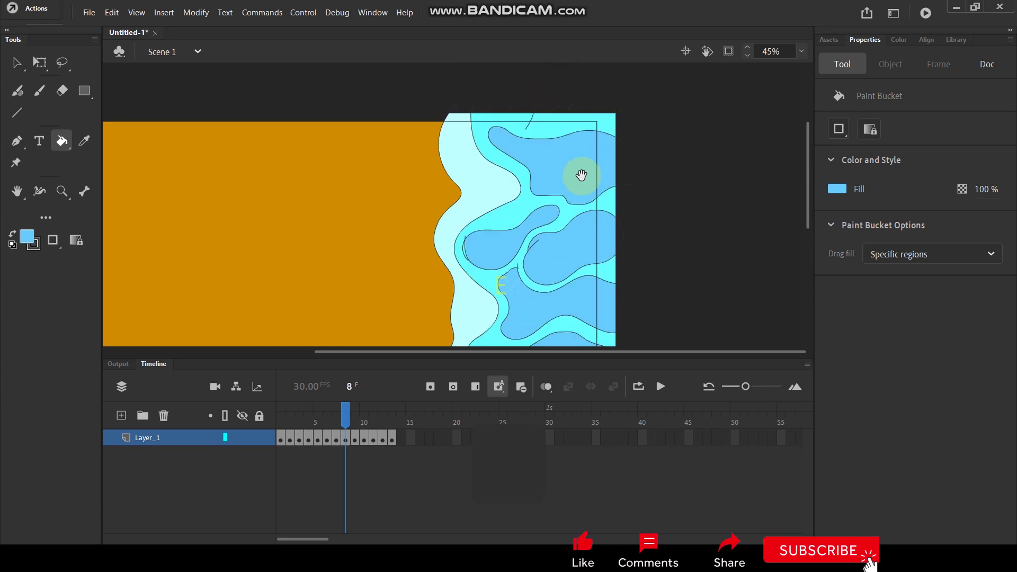
Fill the empty blobs in frame 9's cyan area with #66CCFF, from the top edge down to the bottom one.
key(period)
click(561, 167)
click(521, 243)
click(519, 297)
click(610, 292)
scroll(614, 238, down, 1)
click(565, 263)
click(505, 305)
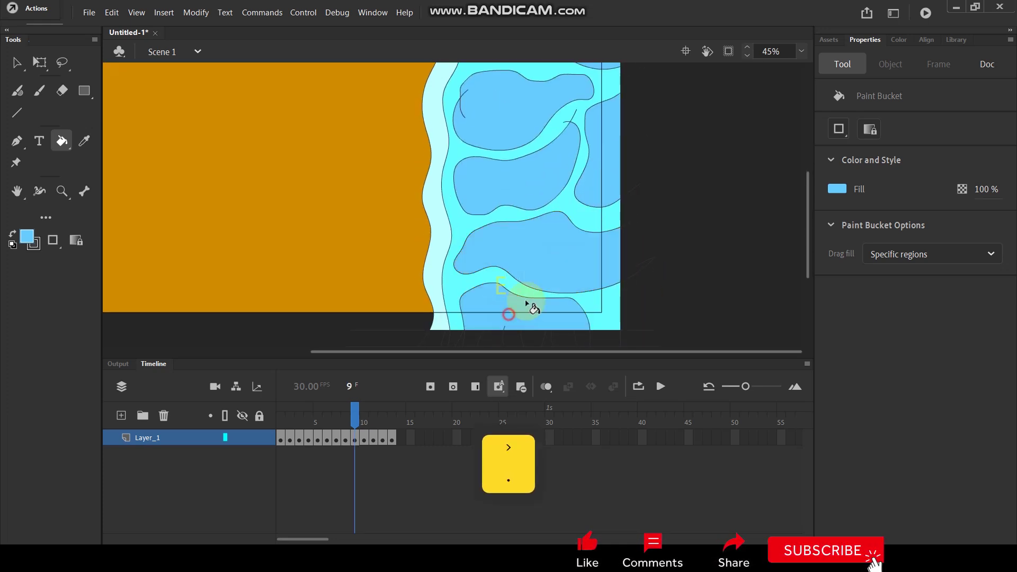
Fill all the closed blobs in frame 10's cyan area with #66CCFF, including the two near the top.
key(period)
click(582, 286)
click(509, 254)
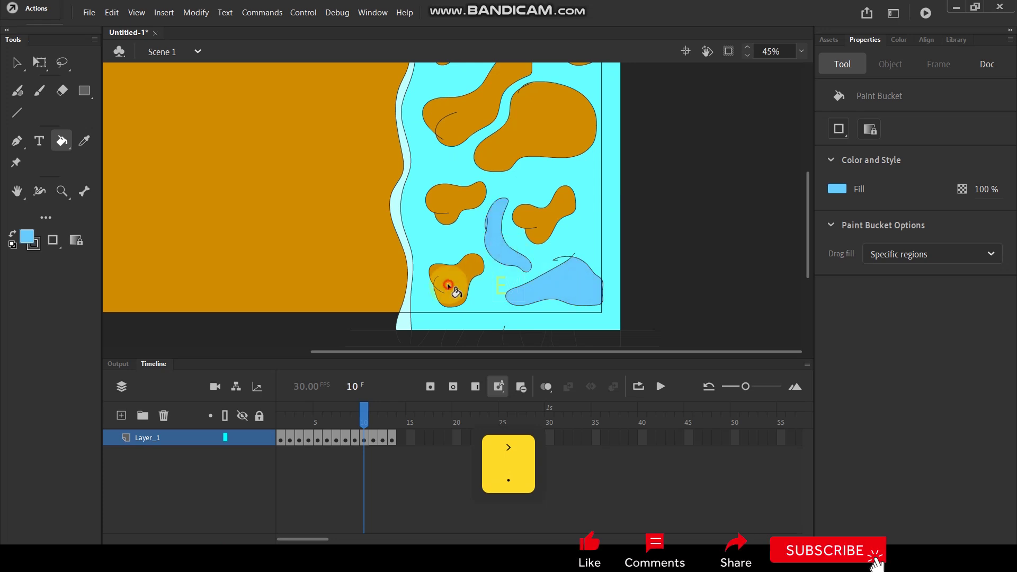
click(449, 289)
click(449, 201)
click(548, 218)
click(532, 127)
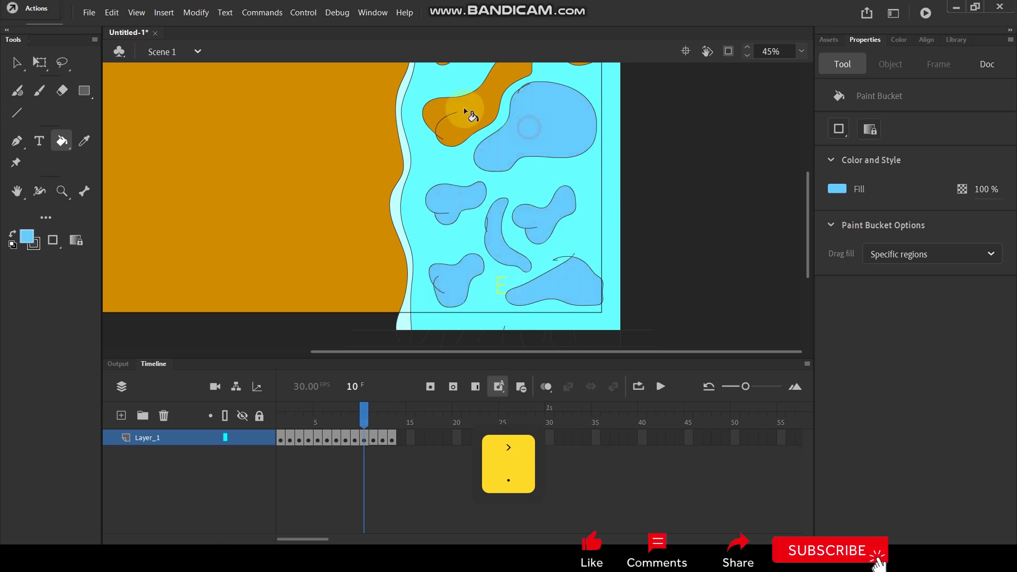
click(466, 113)
scroll(538, 141, up, 3)
click(588, 144)
click(466, 136)
Fill all the closed blobs in frame 11's cyan area with #66CCFF.
key(period)
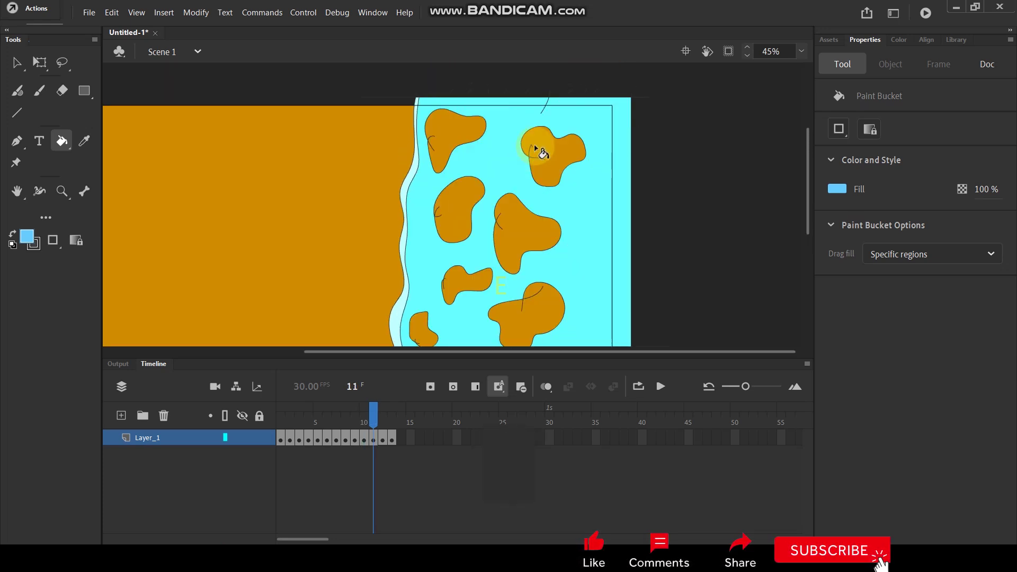
click(540, 151)
click(461, 121)
click(449, 222)
click(532, 228)
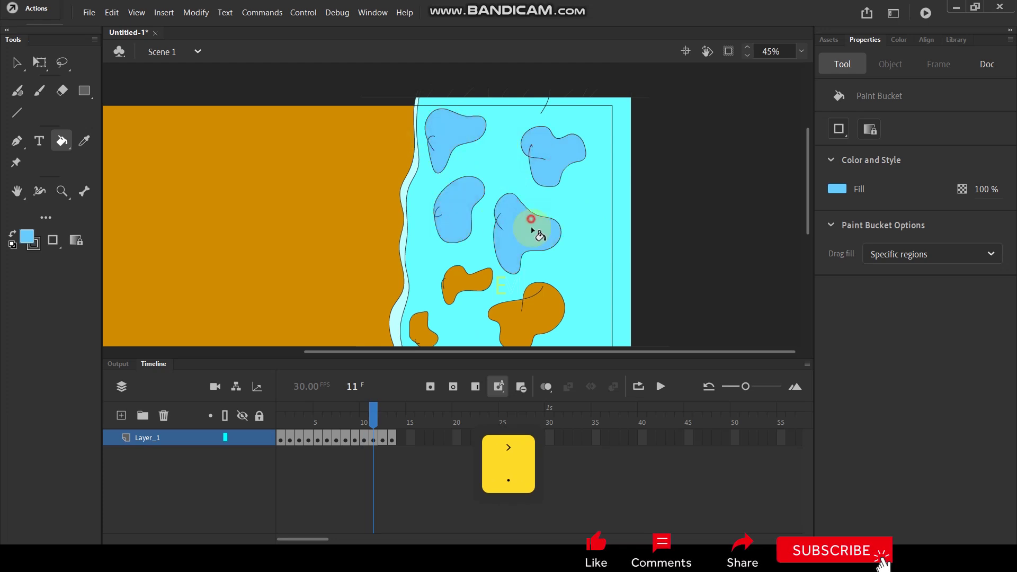
scroll(543, 166, down, 3)
click(535, 210)
click(469, 172)
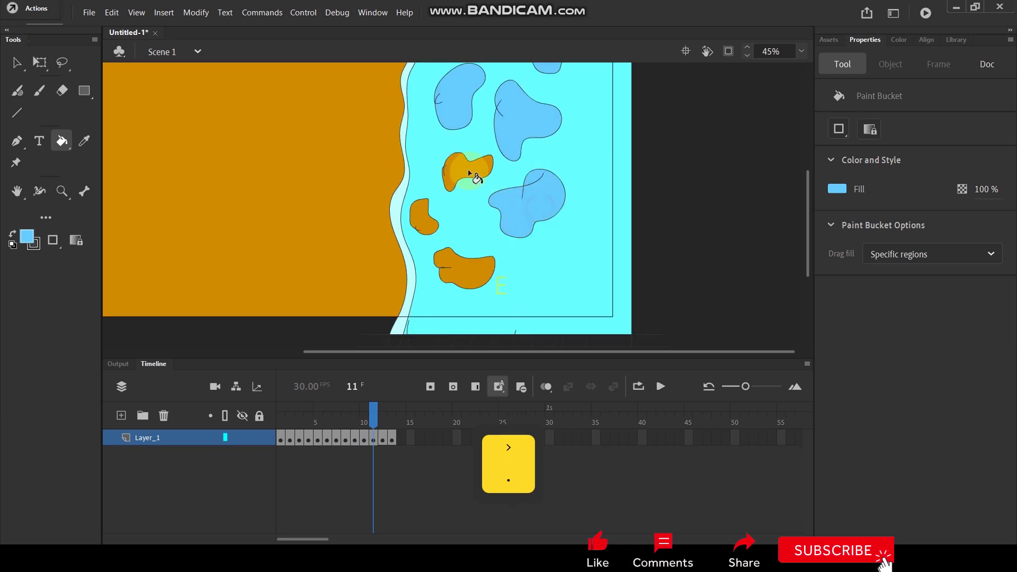
click(433, 232)
click(461, 273)
Fill the lower blobs, the right-edge blob and the long diagonal blob in frame 12 with #66CCFF.
key(period)
click(577, 233)
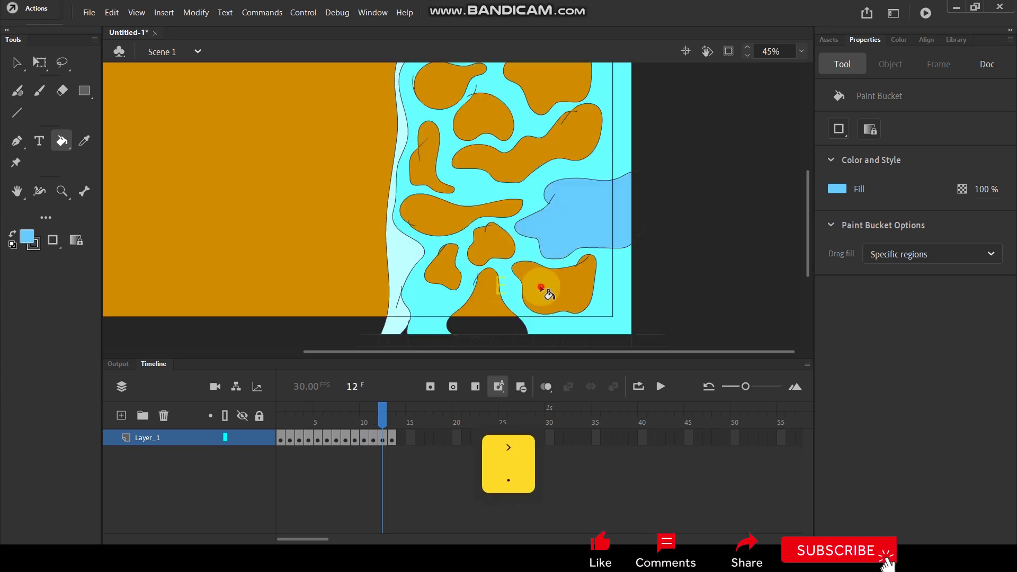
click(546, 290)
click(480, 309)
click(452, 269)
click(492, 244)
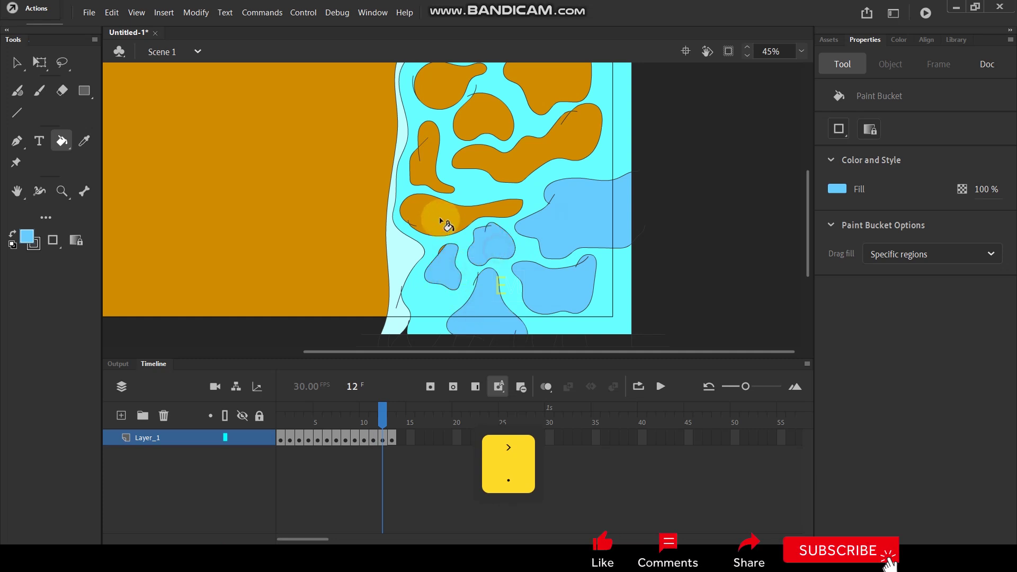
click(447, 220)
click(500, 164)
Fill the L-shaped blob and the remaining upper blobs in frame 12 with #66CCFF, undoing any fill that lands on the cyan body.
click(452, 164)
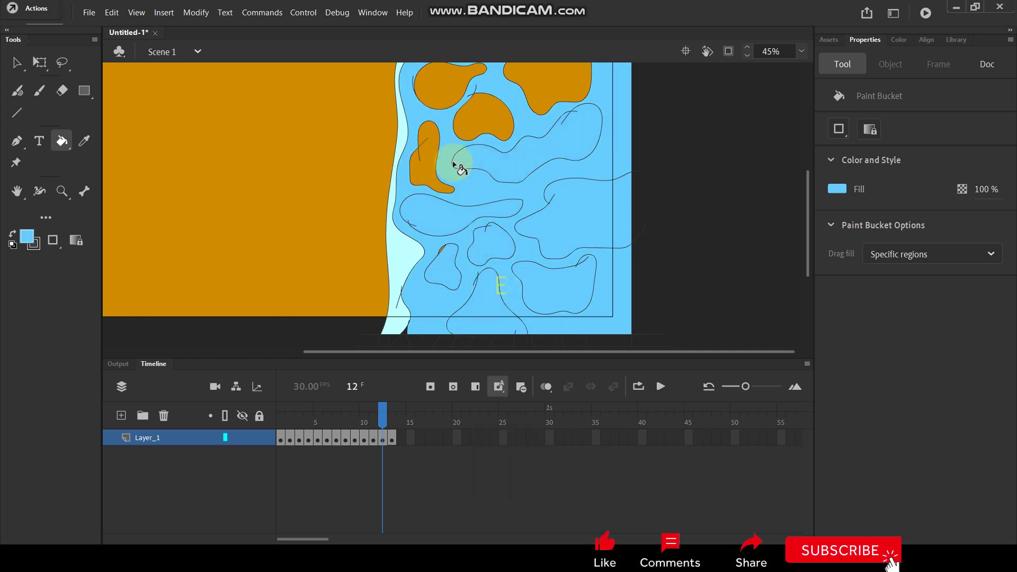
key(ctrl+z)
click(431, 167)
click(484, 131)
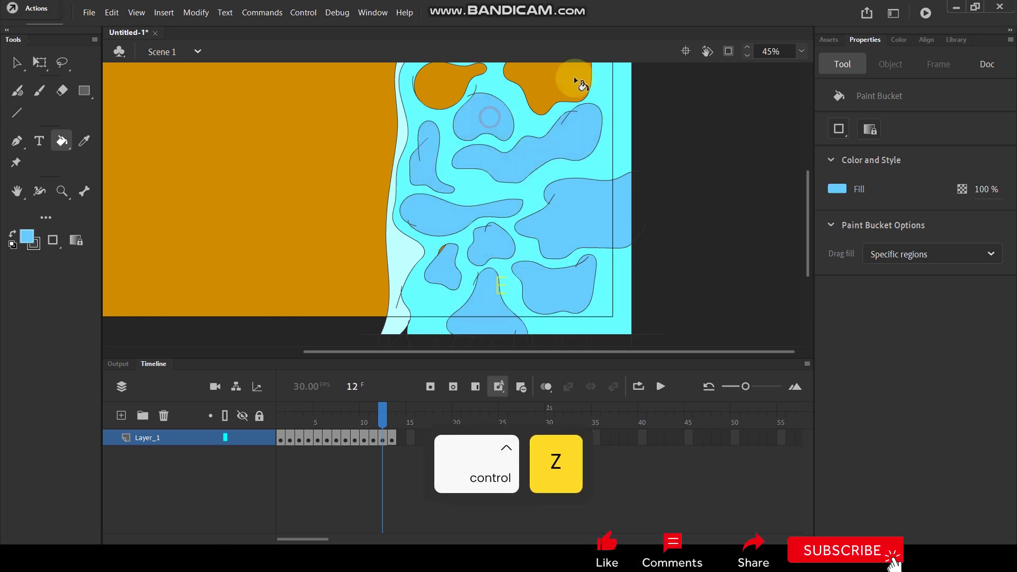
click(579, 83)
click(451, 86)
scroll(498, 149, up, 4)
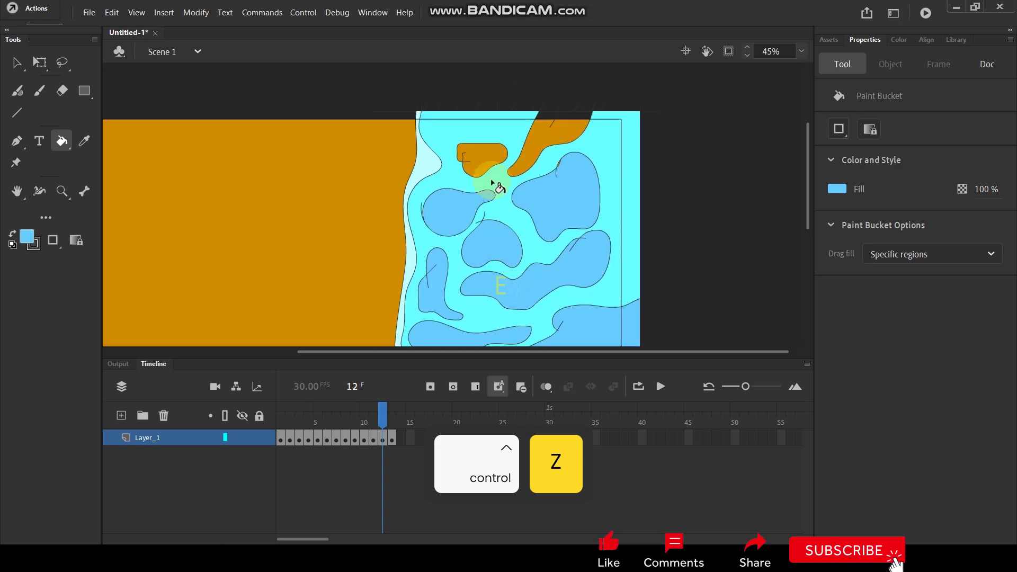
click(561, 139)
Return to frame 1 and delete the black outlines around its liquid bands and closed blob.
key(period)
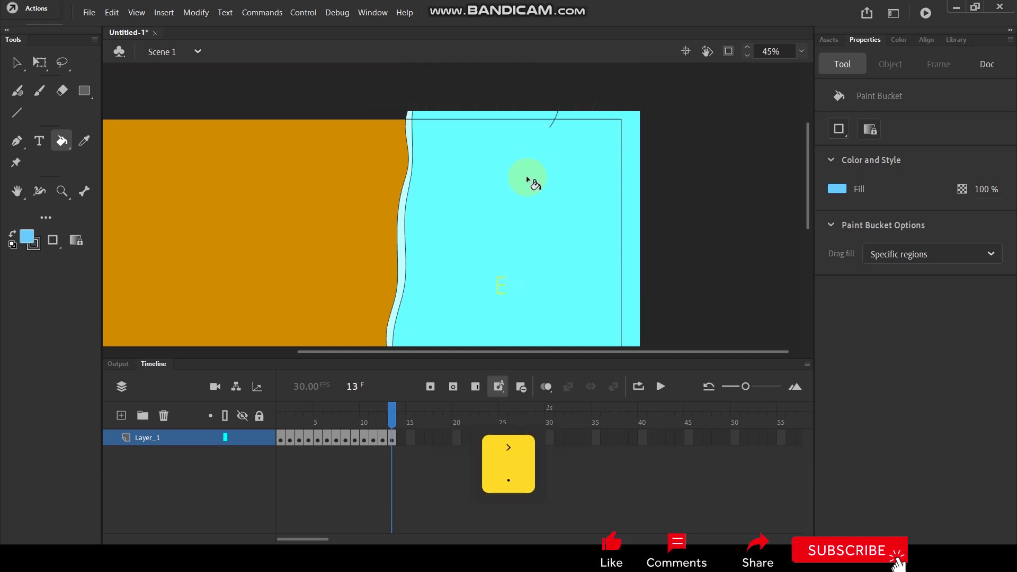
click(280, 422)
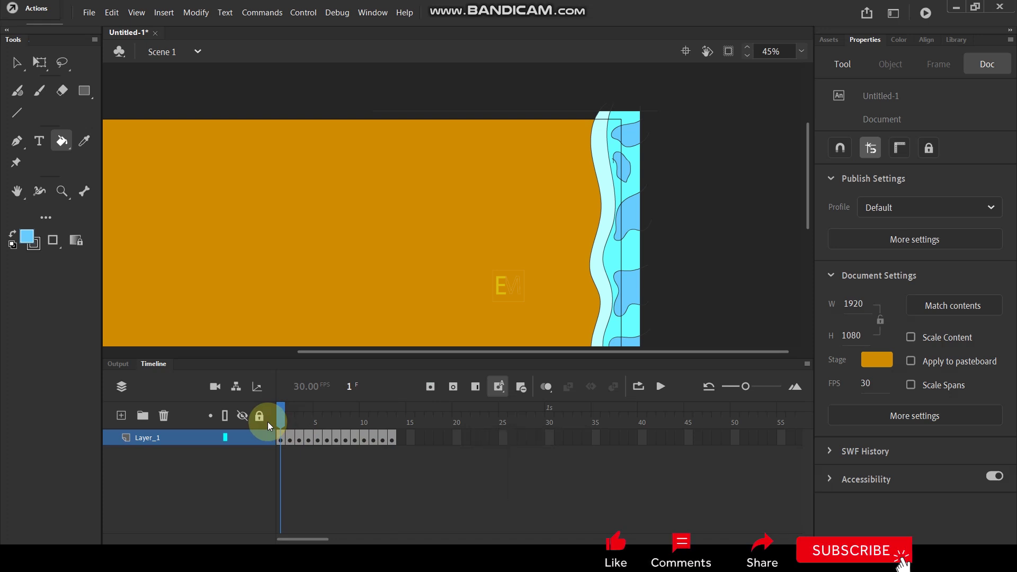
click(17, 62)
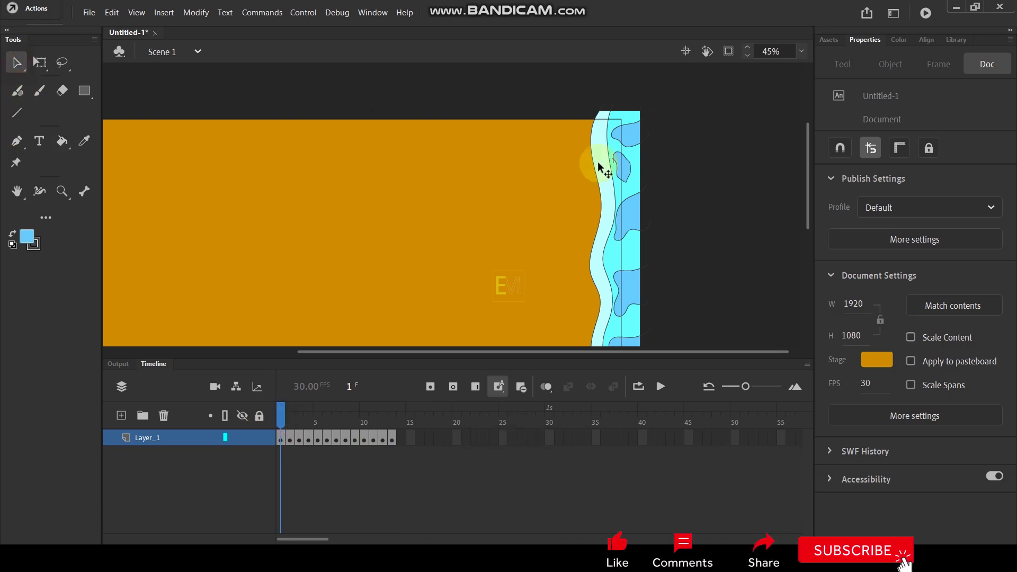
double_click(604, 110)
key(Delete)
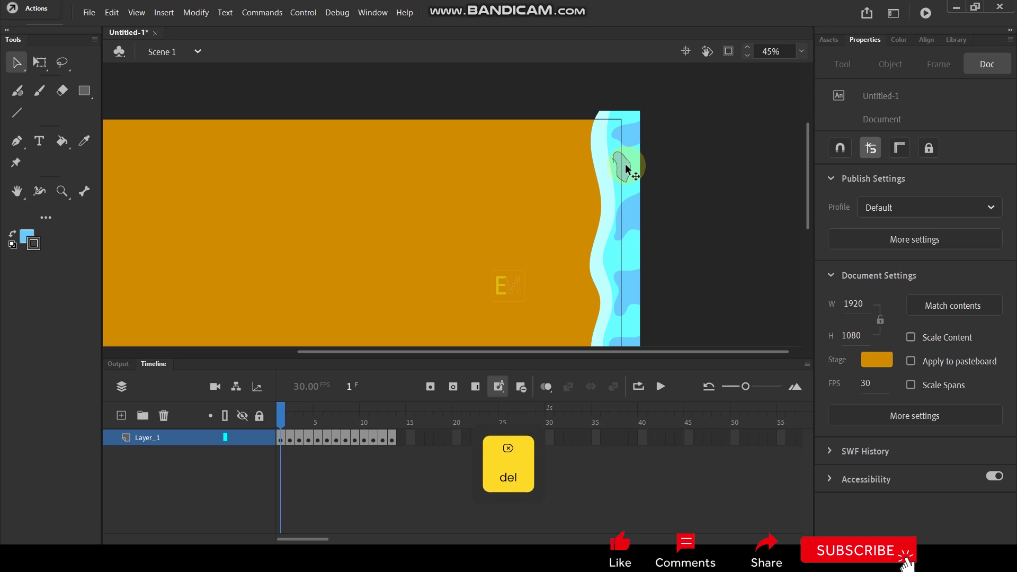
click(628, 161)
click(685, 241)
drag(686, 241, 675, 166)
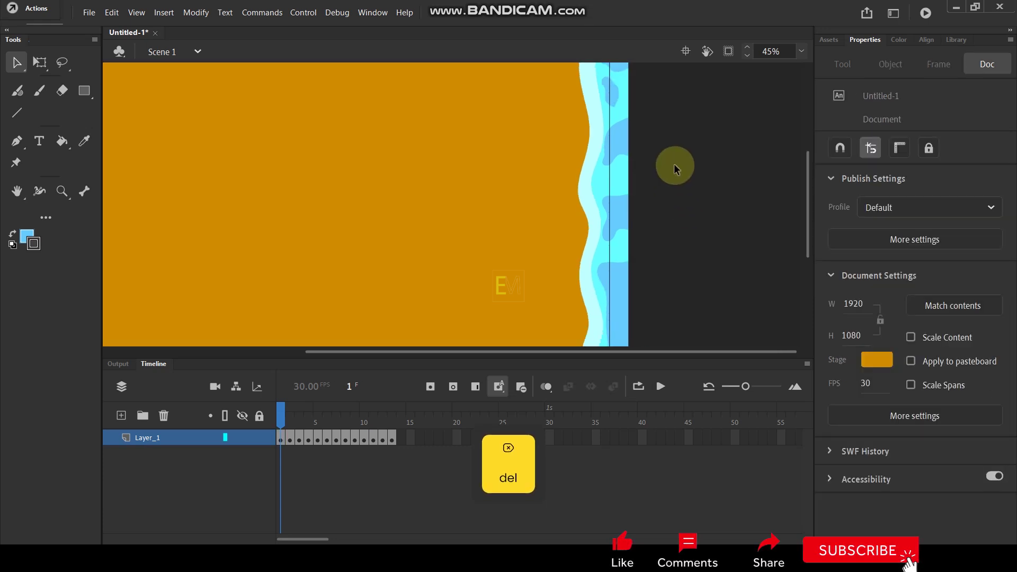
Delete the black outlines of the liquid bands and the closed blob in frame 2.
key(period)
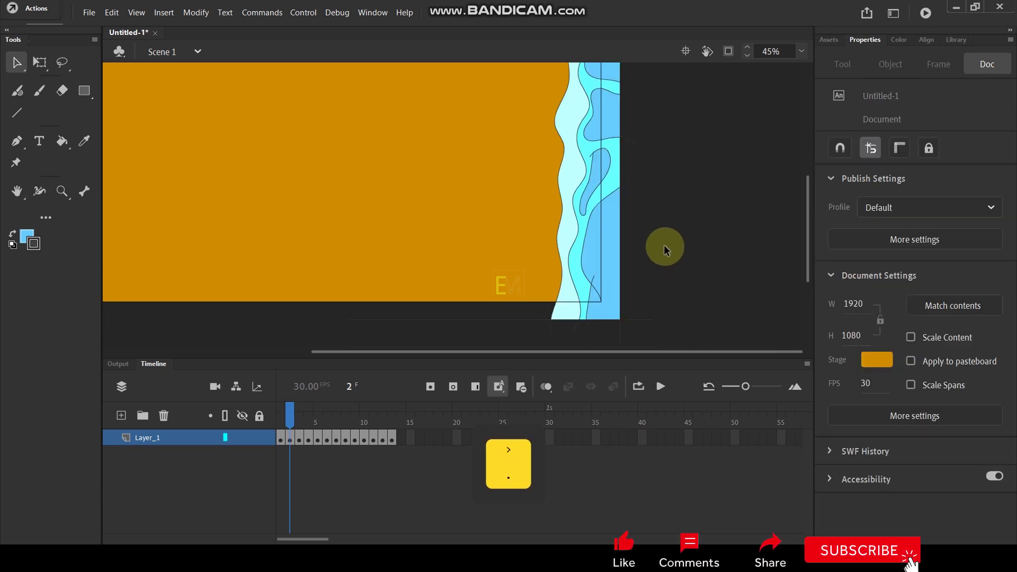
click(587, 230)
key(Delete)
click(596, 191)
key(Delete)
mouse_move(675, 175)
mouse_down()
mouse_move(676, 290)
mouse_move(676, 246)
mouse_up()
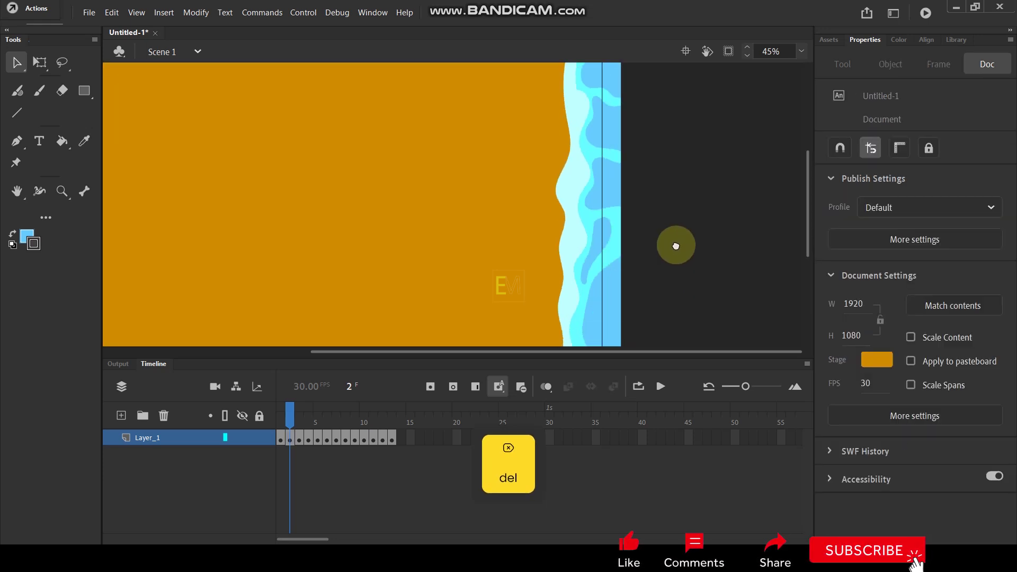
Delete the black outlines from the liquid in frames 3 and 4.
key(period)
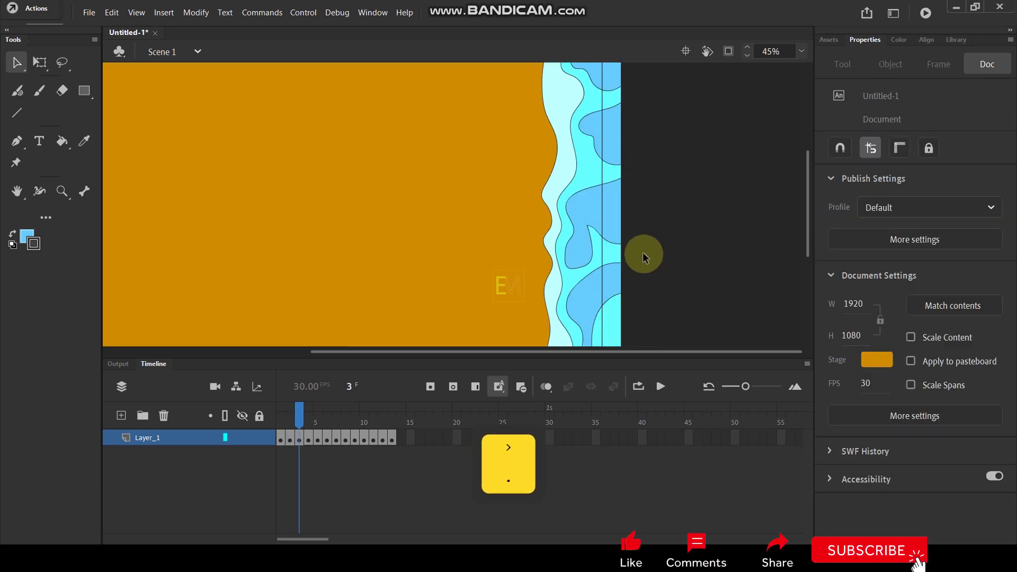
click(600, 183)
key(Delete)
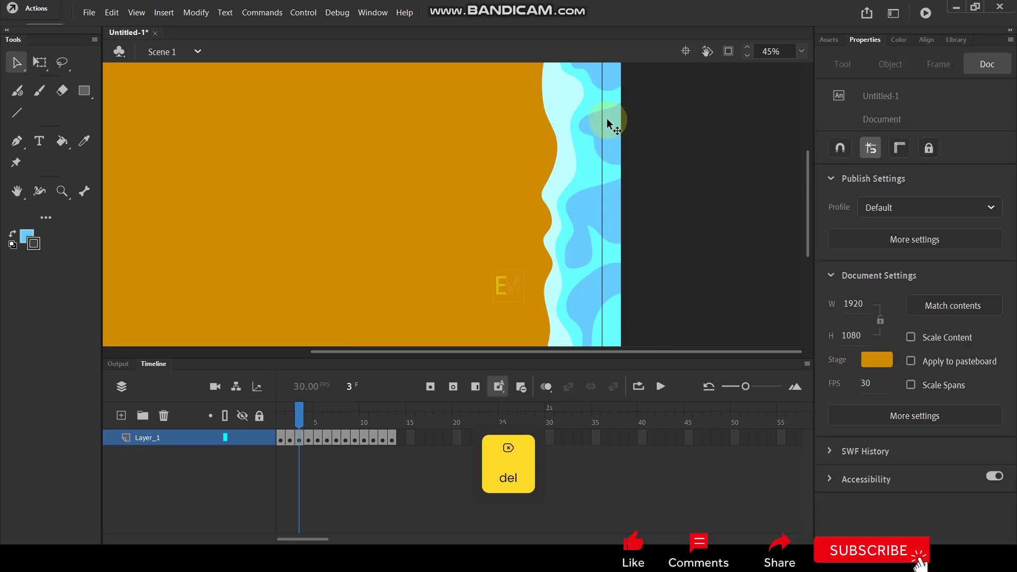
key(ctrl+minus)
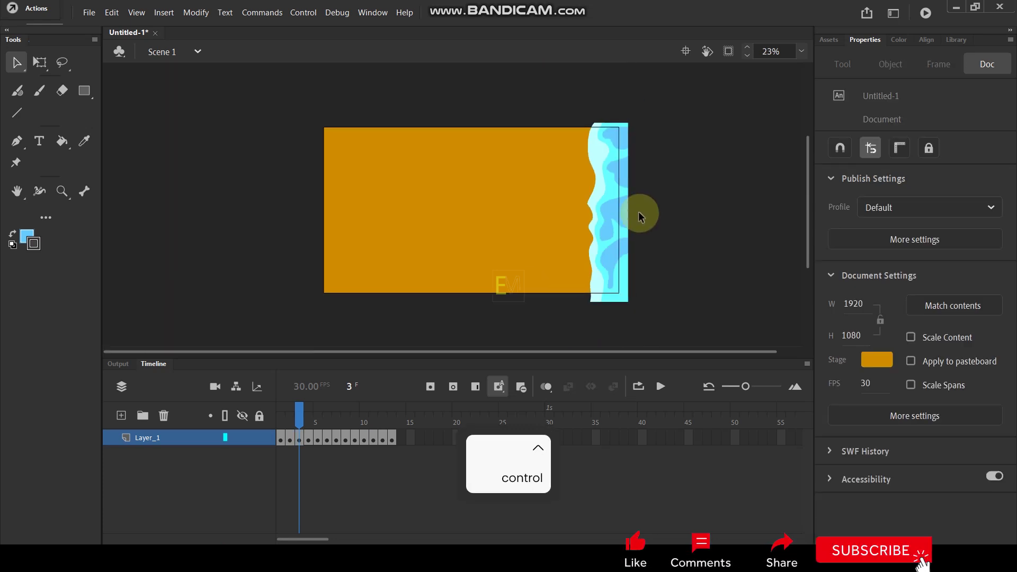
key(period)
double_click(603, 182)
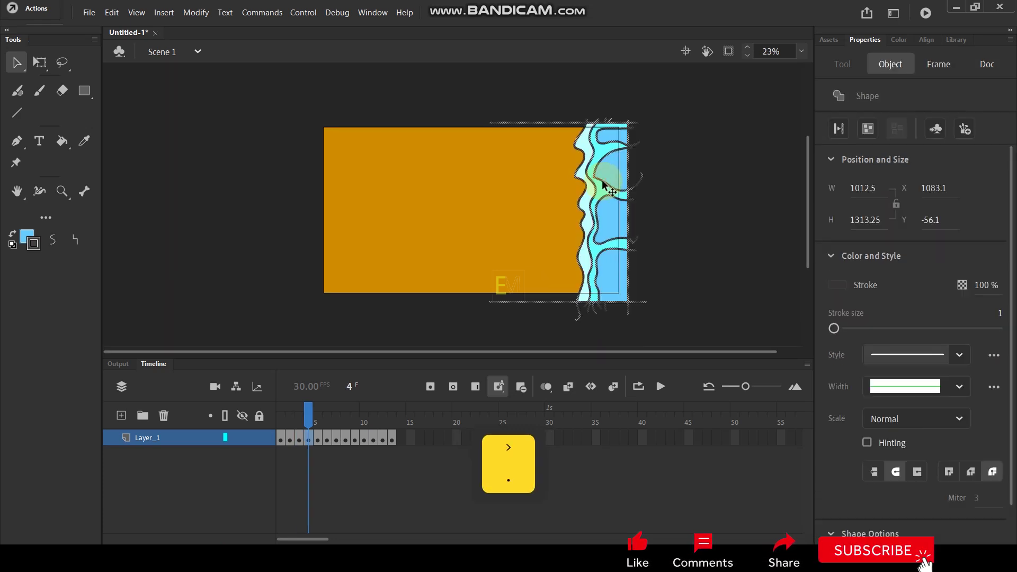
key(Delete)
Delete the black outlines from the liquid in frames 5 and 6, including frame 5's closed blob.
key(period)
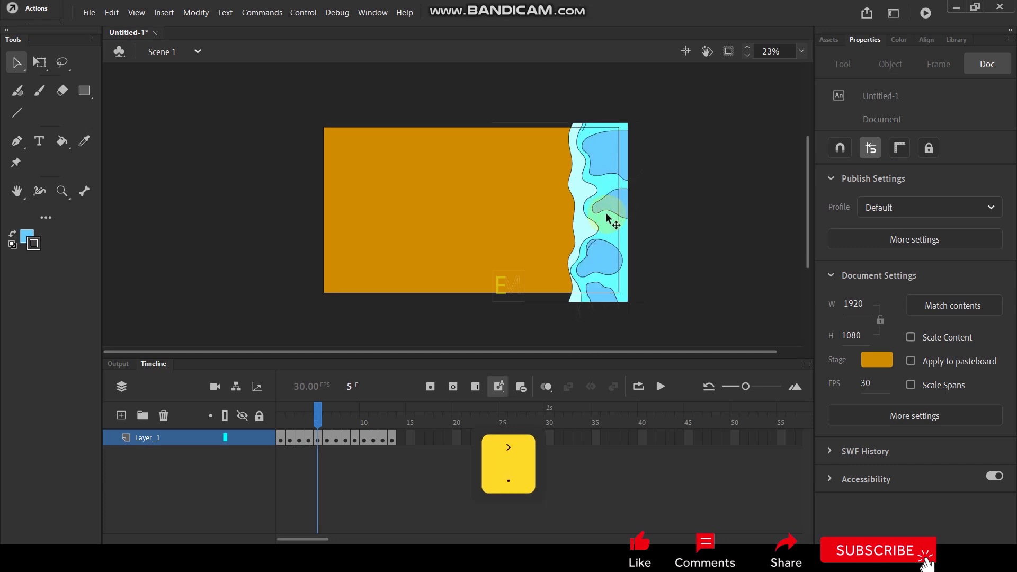
double_click(604, 214)
key(Delete)
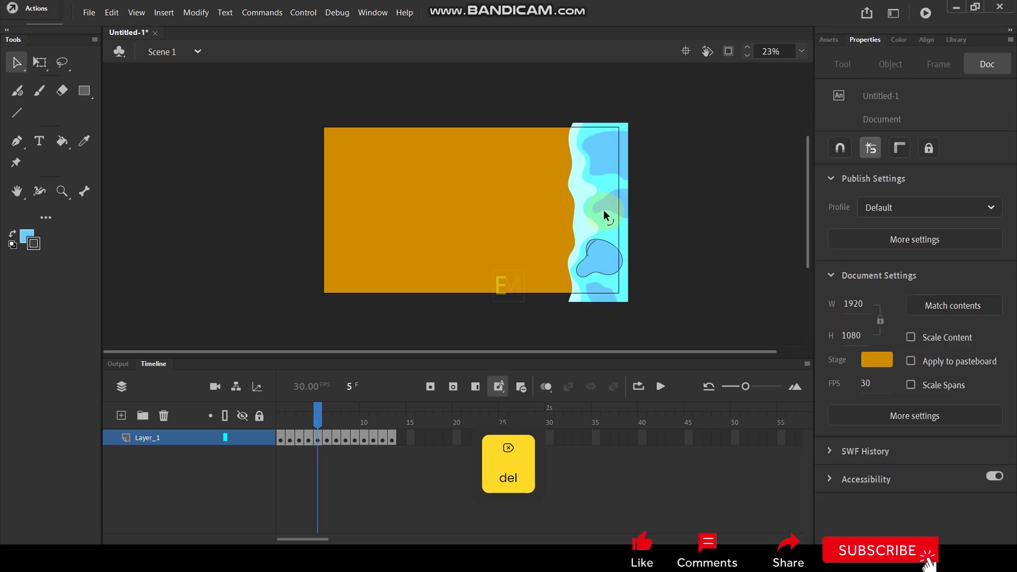
key(Delete)
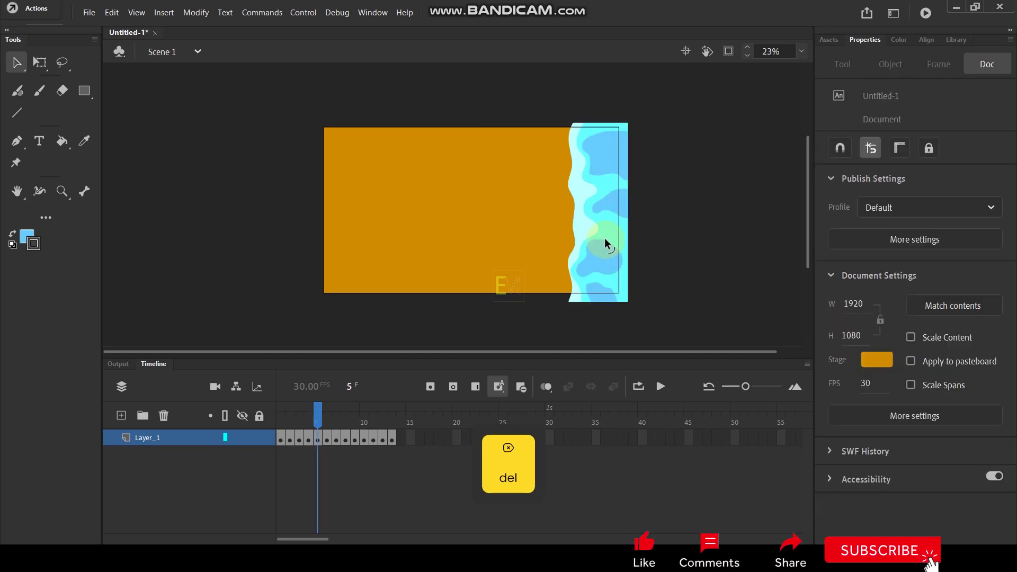
key(period)
double_click(593, 222)
key(Delete)
Delete the connected outlines of frame 7's liquid and the separate outlines of its three closed blobs.
key(period)
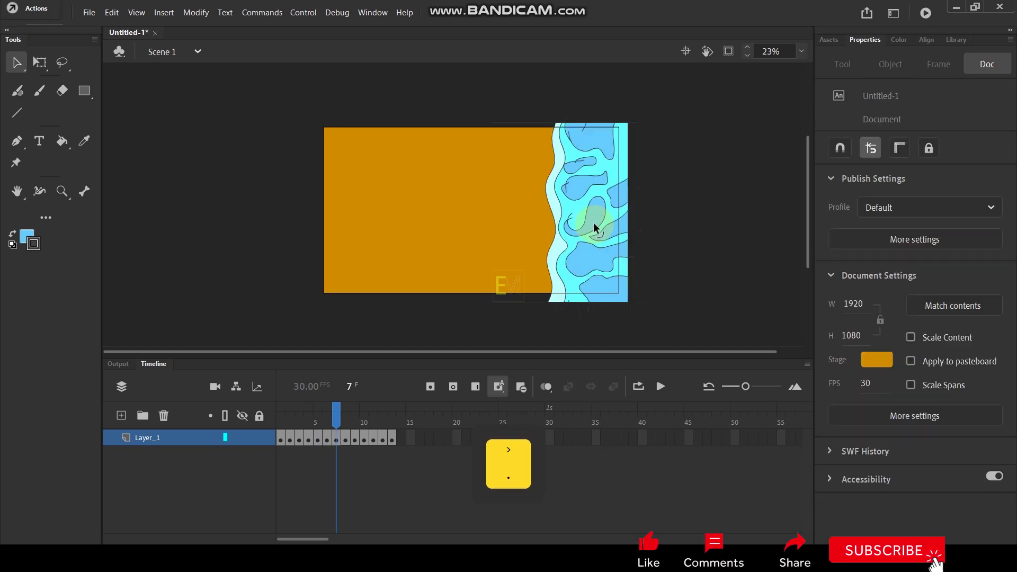
double_click(587, 197)
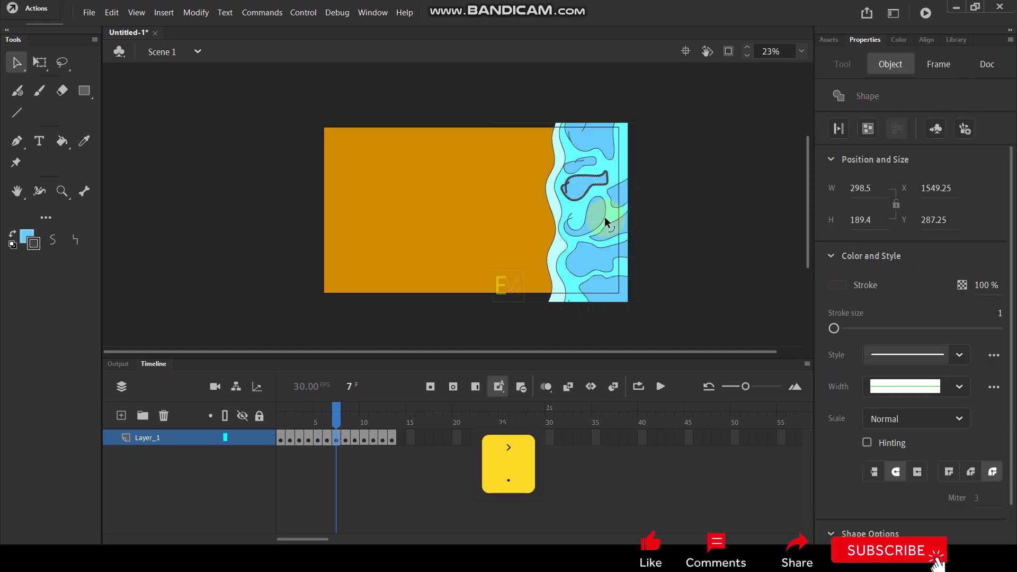
double_click(612, 209)
key(Delete)
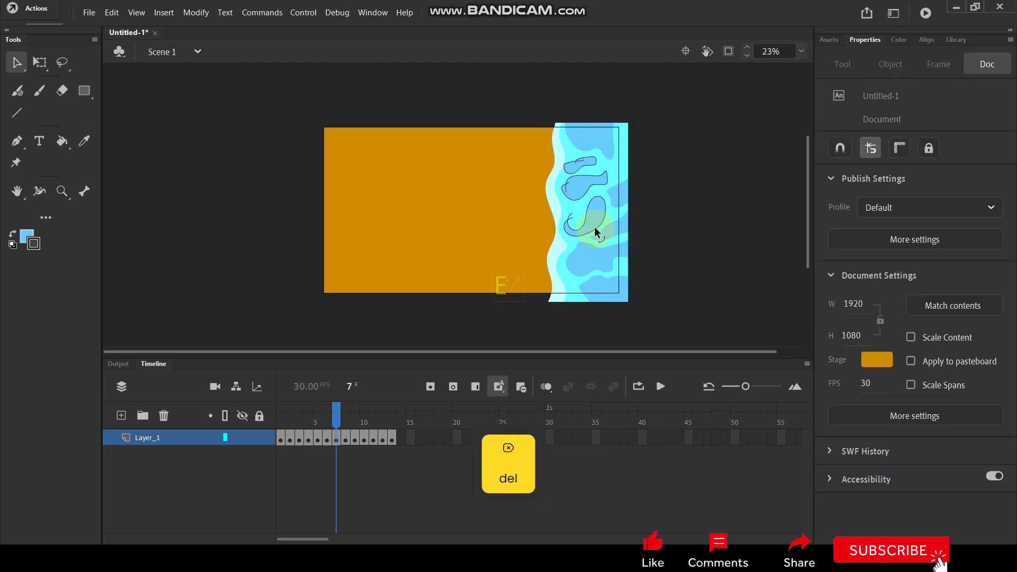
double_click(590, 228)
key(Delete)
double_click(586, 192)
key(Delete)
double_click(583, 164)
key(Delete)
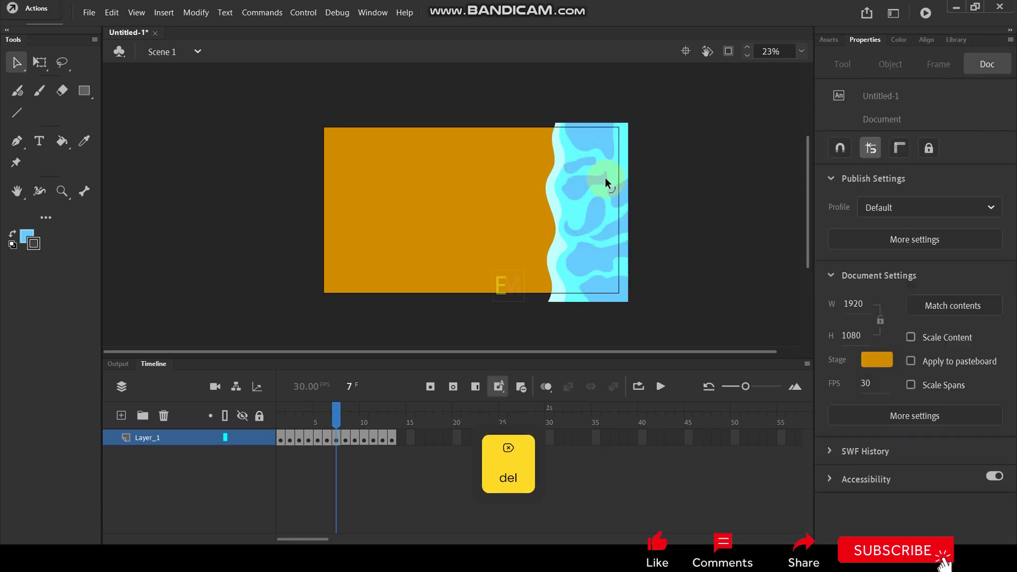
Delete the connected outlines and the closed blob's outline in frame 8.
key(period)
double_click(601, 168)
key(Delete)
double_click(582, 195)
key(Delete)
Delete the connected outlines and the outlines of the two closed central blobs in frame 9.
key(period)
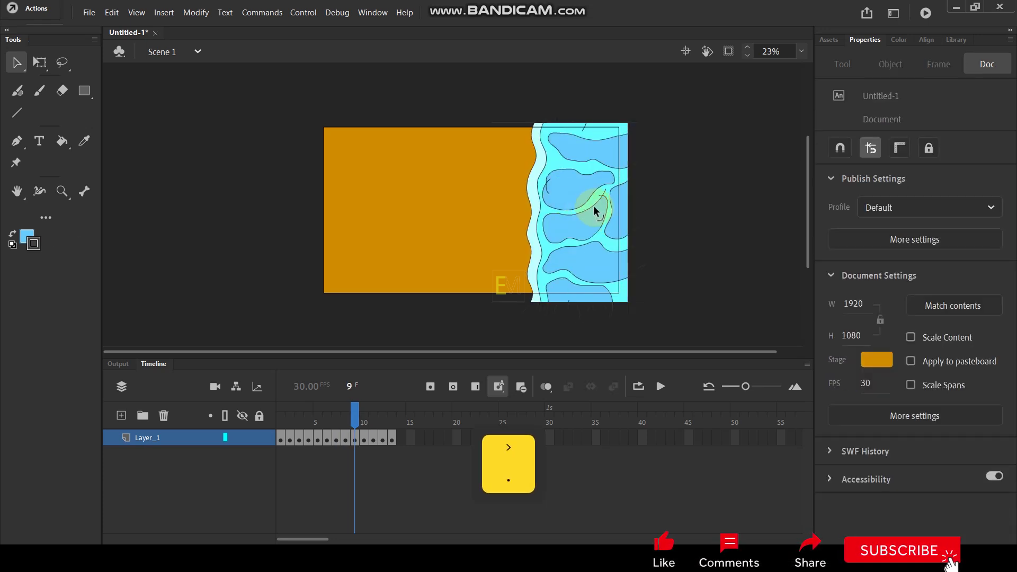
double_click(606, 166)
key(Delete)
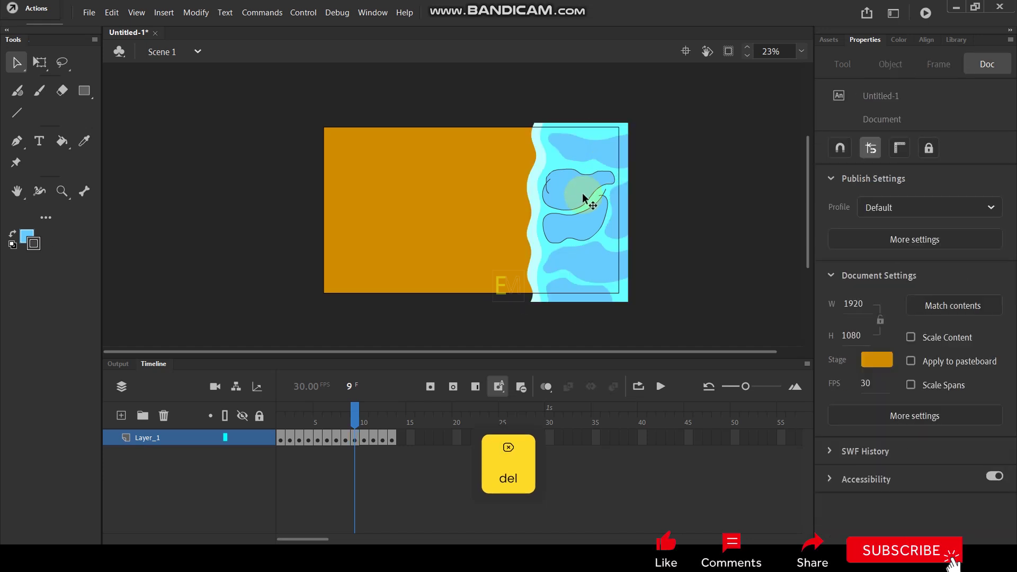
click(585, 201)
key(Delete)
click(582, 208)
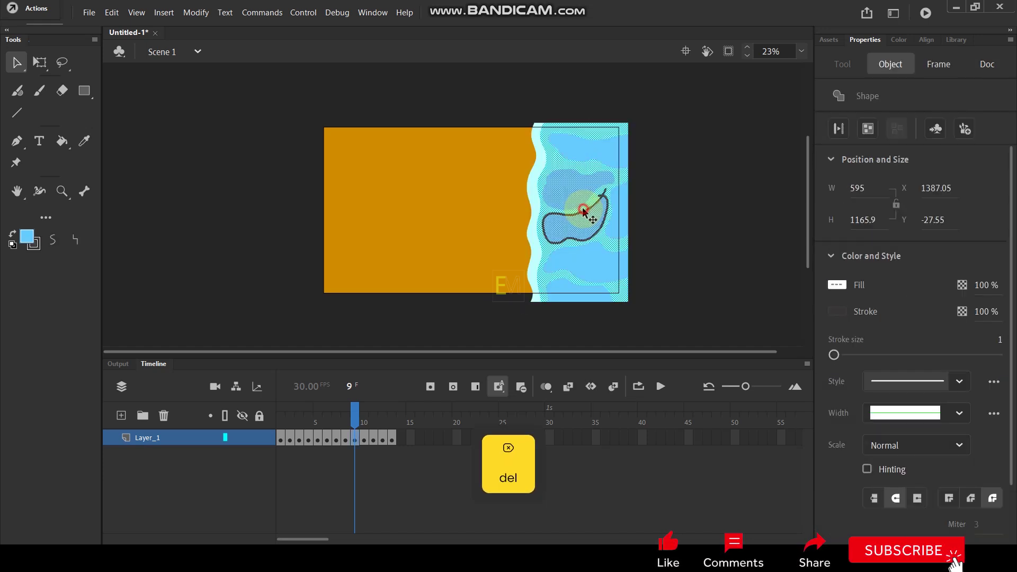
click(688, 181)
click(601, 204)
key(Delete)
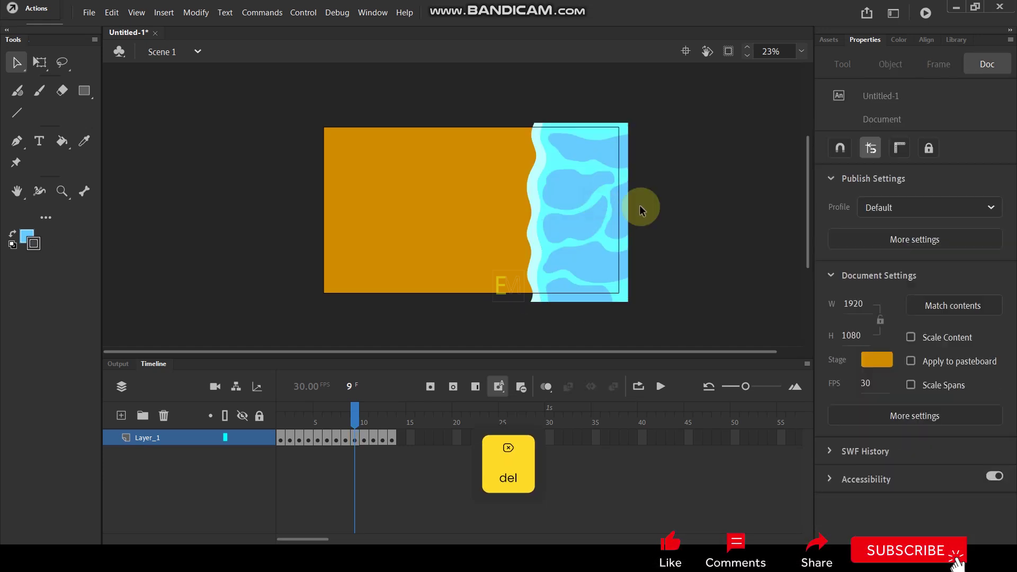
Delete frame 10's connected outlines and the outlines of the closed blobs in the upper half of the liquid.
key(period)
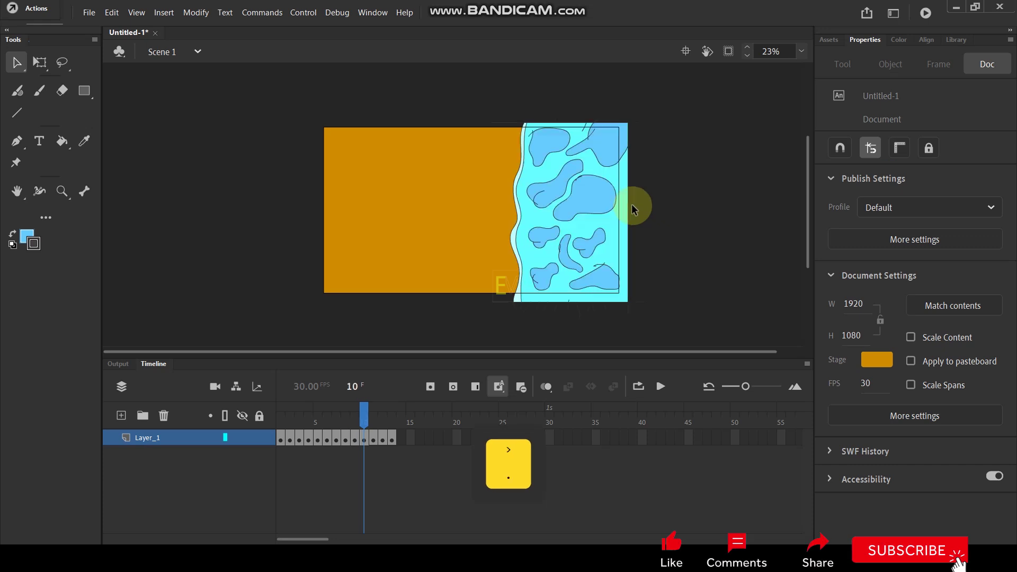
click(603, 169)
key(Delete)
click(566, 193)
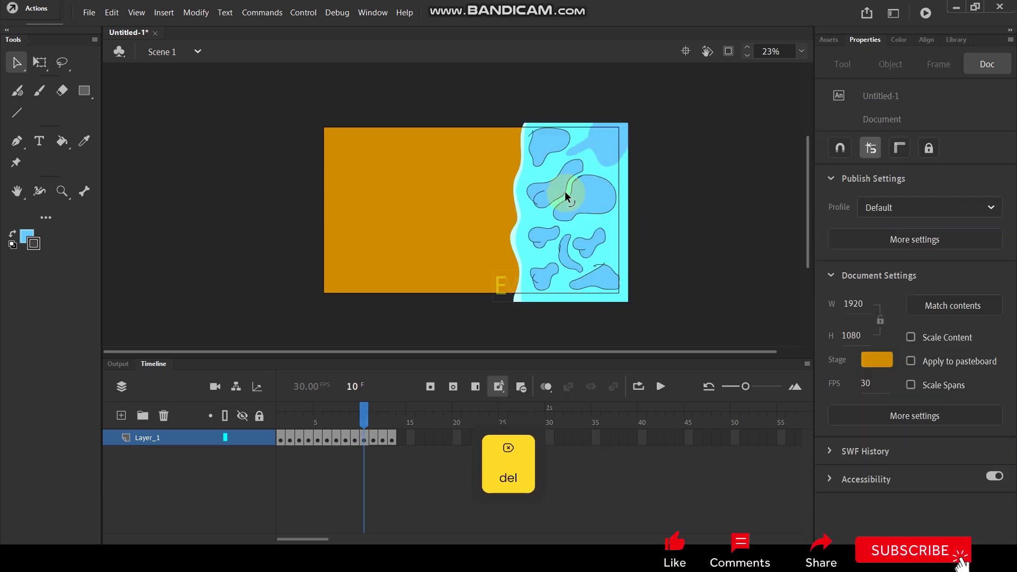
key(Delete)
key(Delete)
click(584, 176)
key(Delete)
Delete the outlines of the five blobs in the lower half of frame 10's liquid.
click(551, 233)
key(Delete)
click(558, 254)
key(Delete)
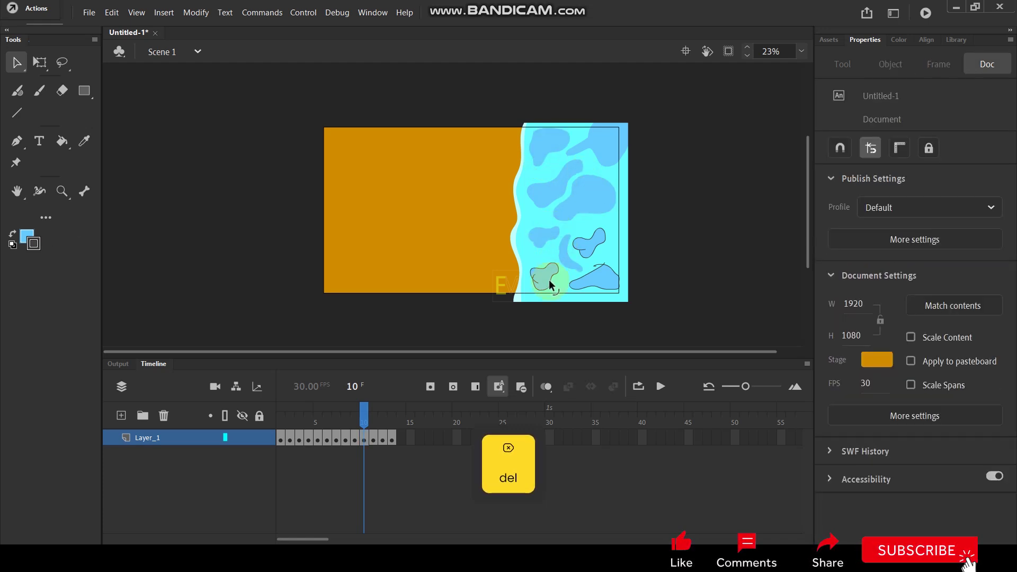
click(550, 284)
key(Delete)
click(584, 279)
key(Delete)
click(594, 249)
key(Delete)
Delete the connected outlines and the outlines of the lowest blobs in frame 11.
key(period)
click(588, 242)
key(Delete)
click(512, 249)
key(Delete)
key(Delete)
click(541, 273)
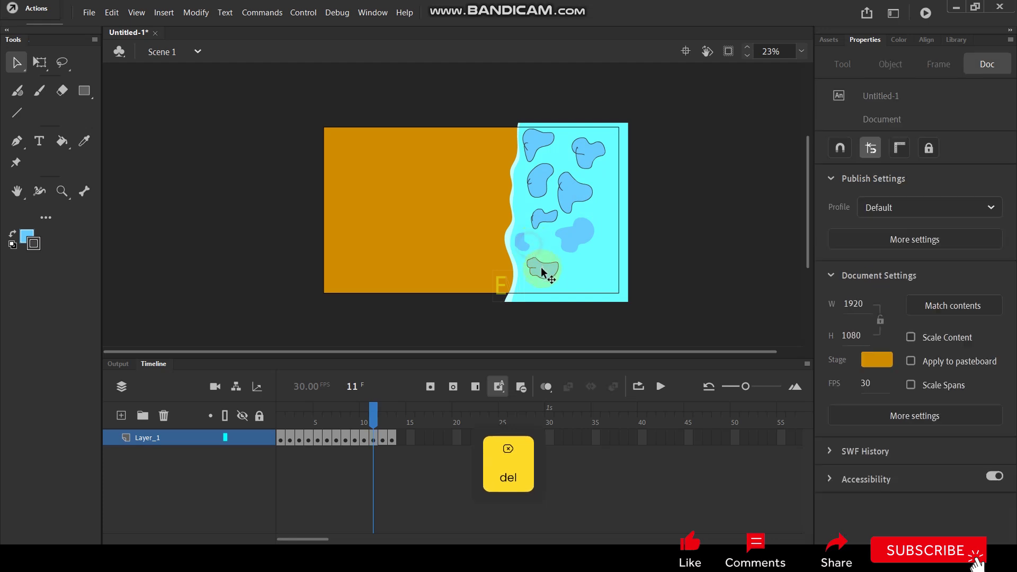
key(Delete)
Delete the outlines of the remaining middle and upper blobs in frame 11.
click(555, 235)
click(550, 226)
key(Delete)
click(569, 207)
key(Delete)
click(574, 161)
key(Delete)
click(543, 148)
key(Delete)
click(546, 169)
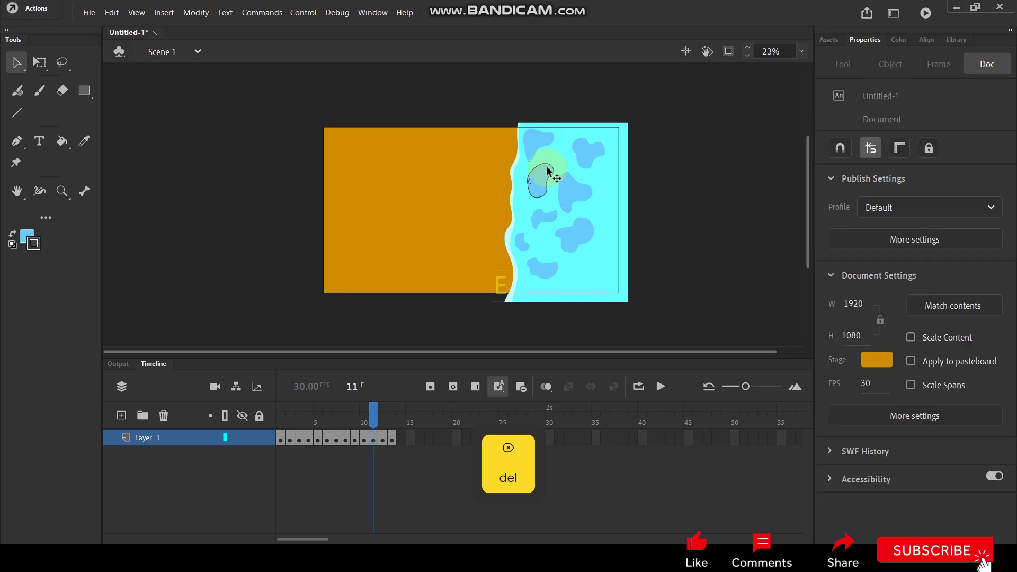
key(Delete)
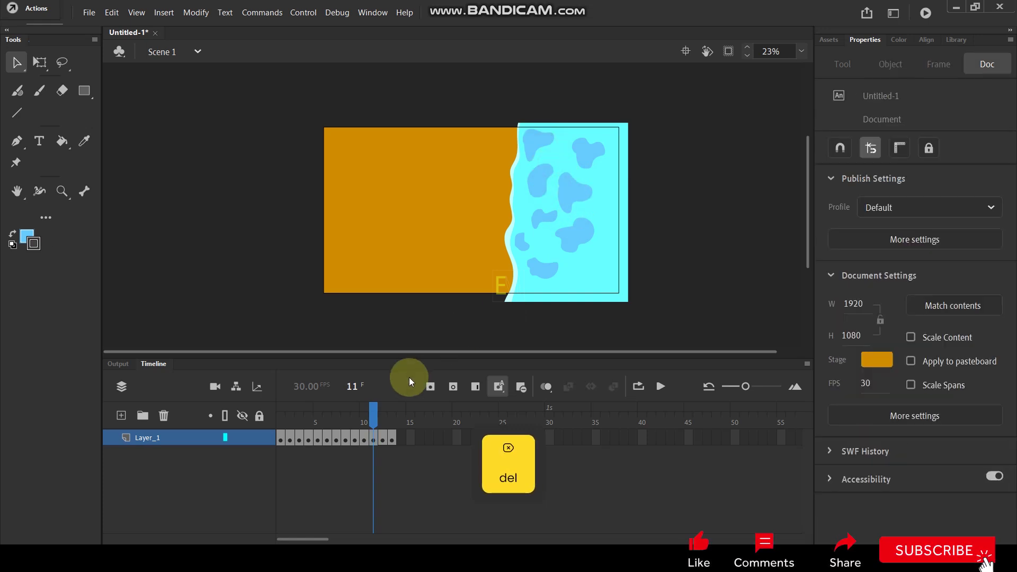
Delete frame 12's connected outlines and the outlines of the blobs in the lower half of the liquid.
key(period)
click(611, 223)
key(Delete)
click(576, 222)
key(Delete)
click(585, 271)
key(Delete)
click(555, 264)
key(Delete)
click(540, 270)
key(Delete)
key(Delete)
Delete the outlines of the blobs along the wave edge and in the upper half of frame 12.
click(521, 223)
key(Delete)
click(527, 178)
key(Delete)
click(548, 148)
key(Delete)
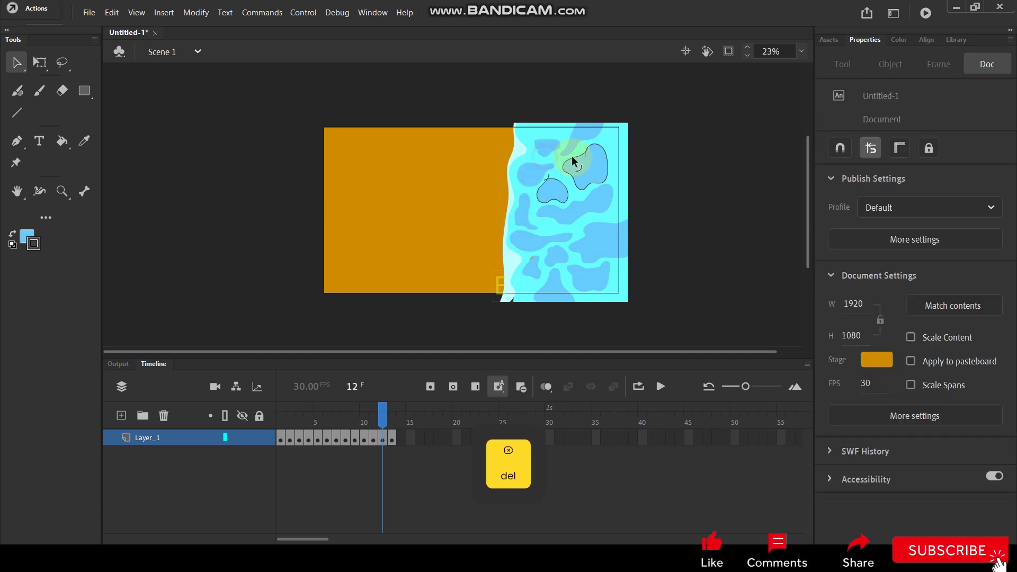
click(581, 163)
key(Delete)
click(563, 184)
key(Delete)
Fill the unpainted sliver beside the small lower blob near frame 12's wave edge with cyan and check the rest for gaps.
ctrl+scroll(561, 284, up, 4)
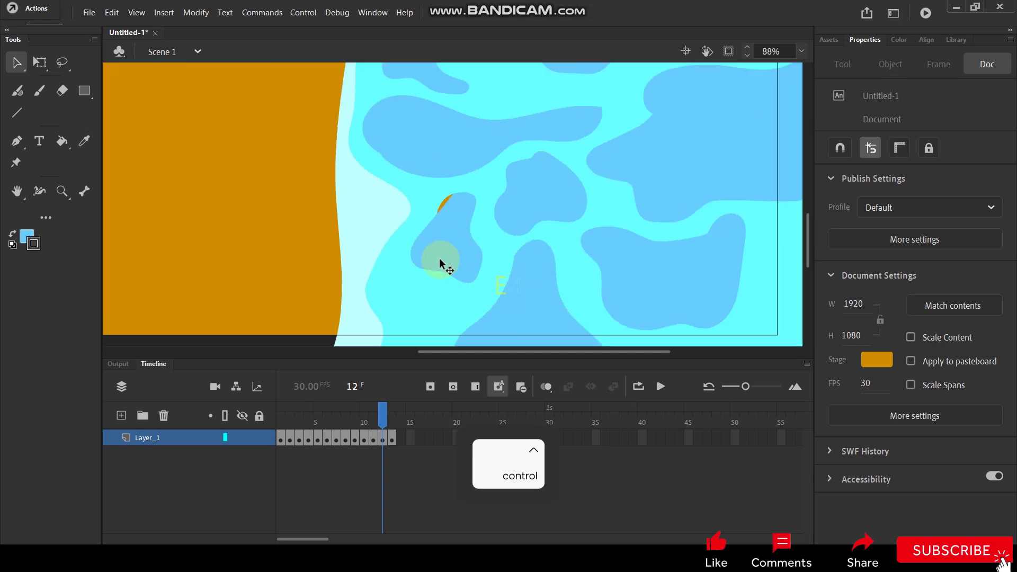
scroll(440, 264, up, 3)
click(411, 162)
click(454, 131)
ctrl+scroll(488, 157, down, 3)
ctrl+scroll(428, 229, up, 2)
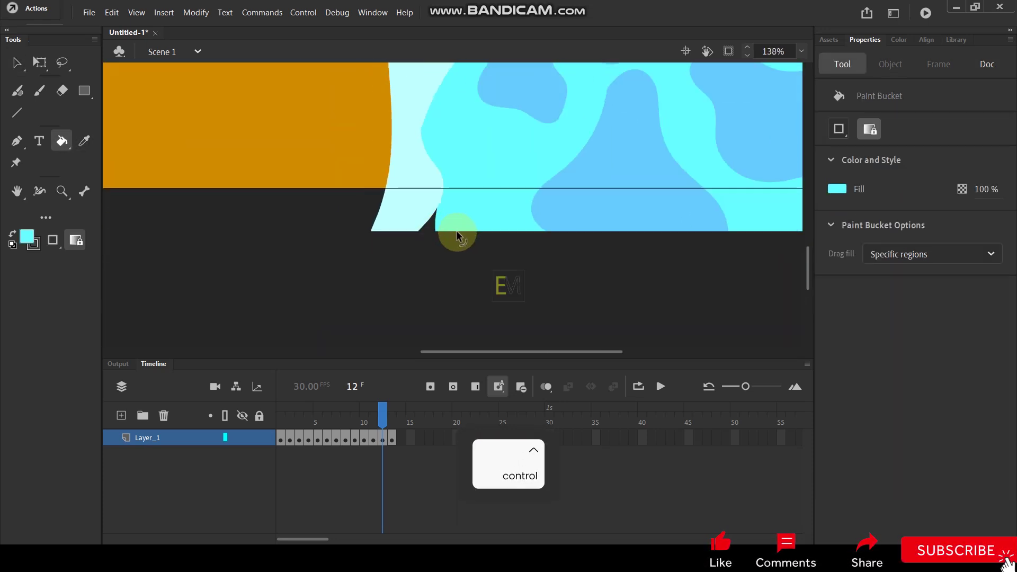
ctrl+scroll(455, 228, down, 5)
ctrl+scroll(533, 119, up, 5)
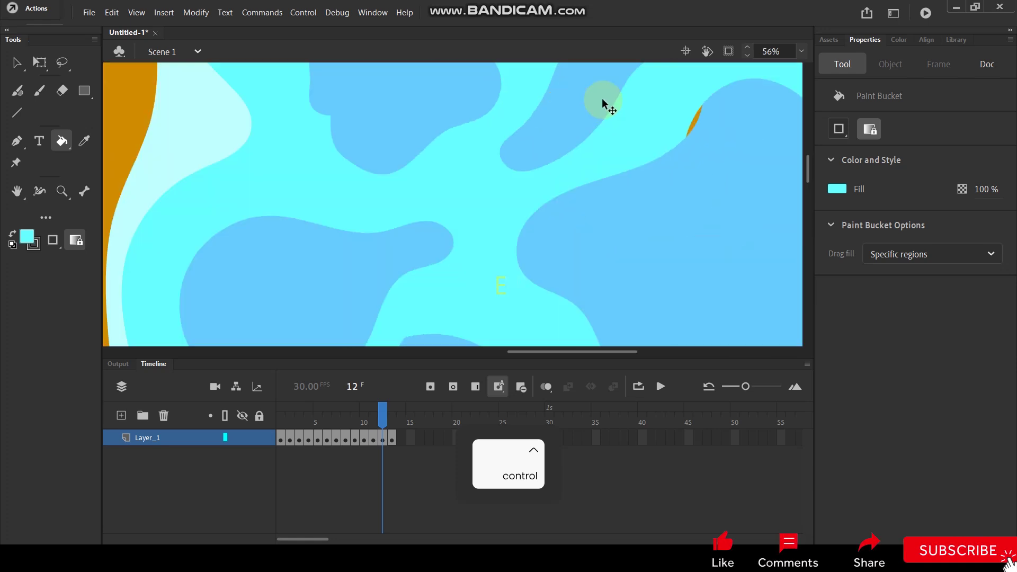
ctrl+scroll(691, 130, down, 4)
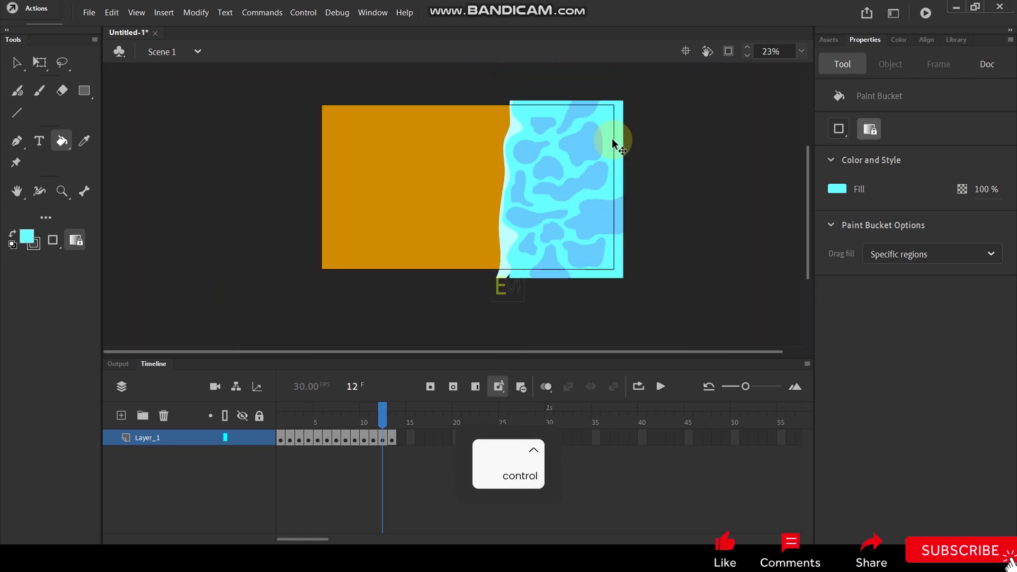
Delete all black outlines from the liquid in frame 13.
key(period)
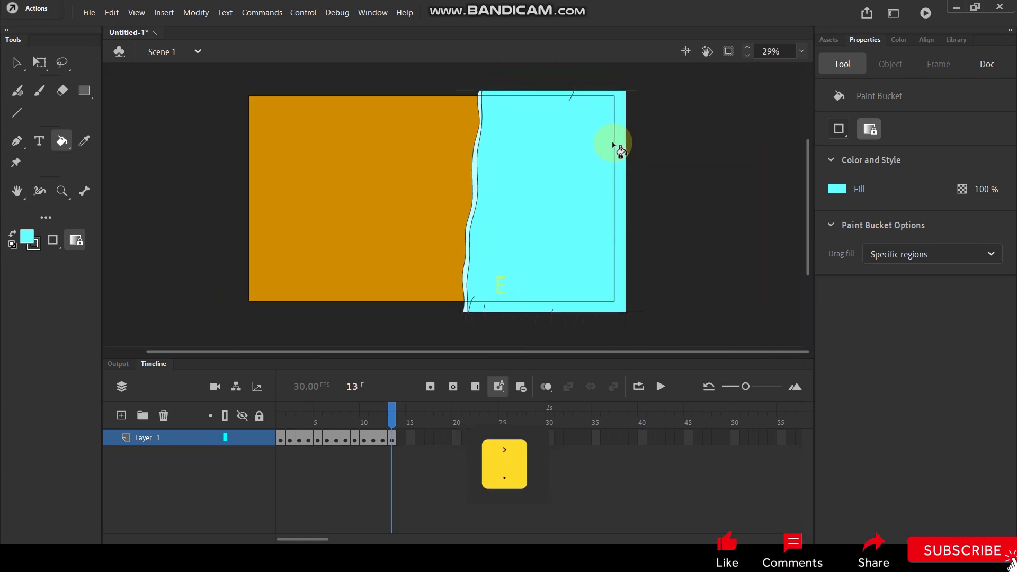
key(v)
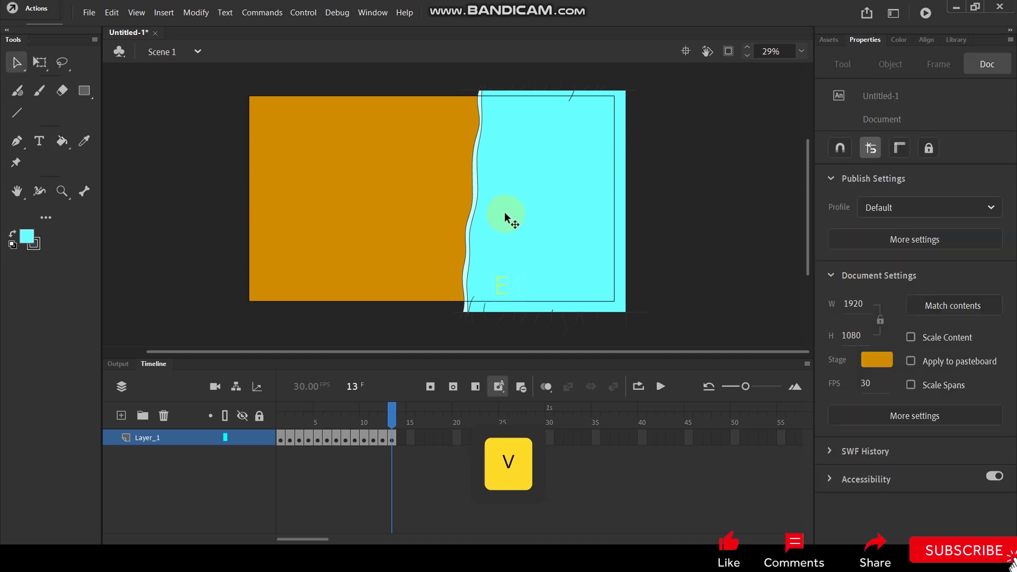
click(467, 237)
key(Delete)
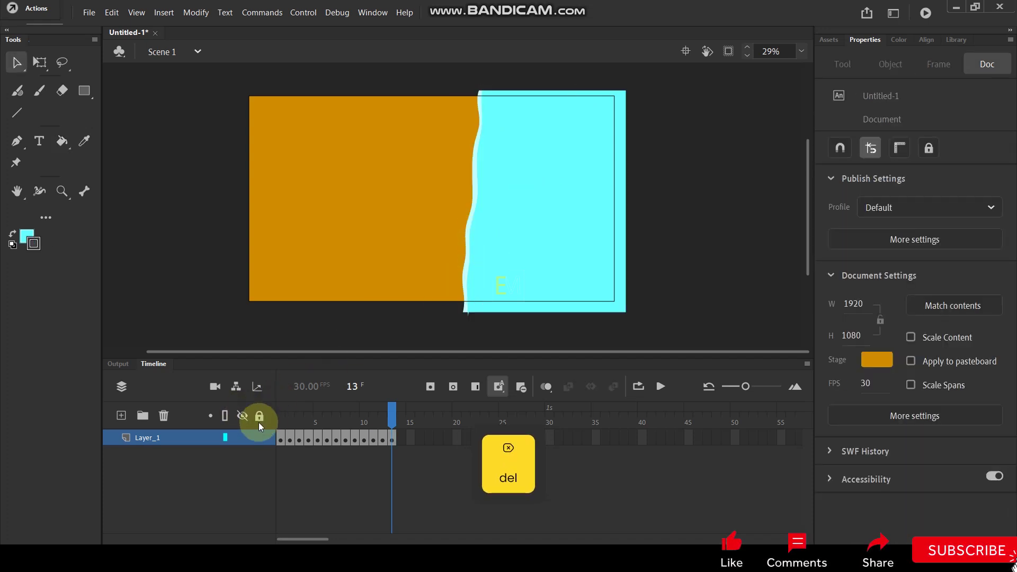
Use the Eraser to nibble small irregular notches along the whole leading edge of the liquid in frame 1.
click(280, 422)
scroll(630, 301, up, 2)
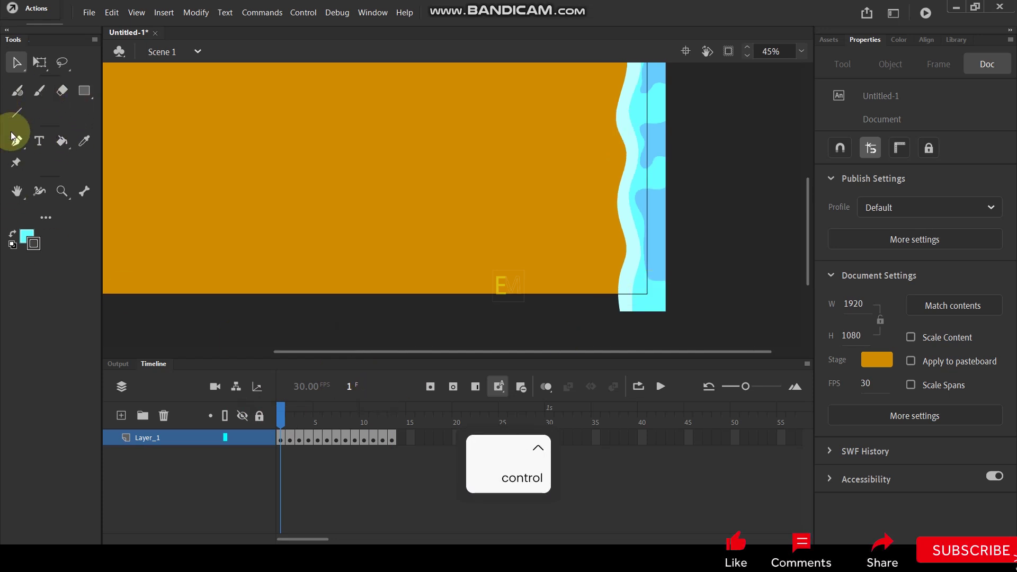
click(62, 90)
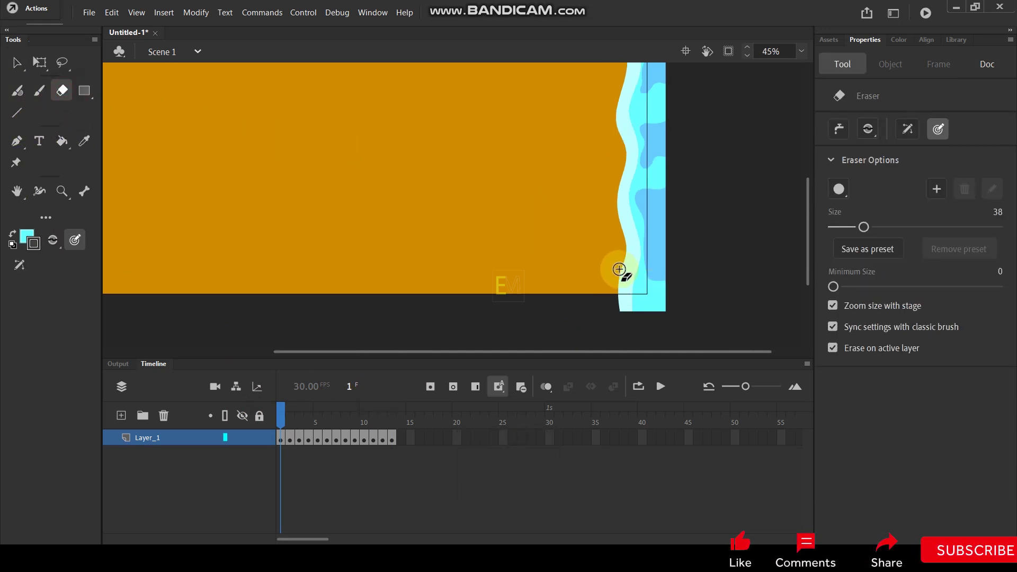
mouse_move(618, 291)
mouse_down()
mouse_move(619, 243)
mouse_move(628, 245)
mouse_move(621, 173)
mouse_up()
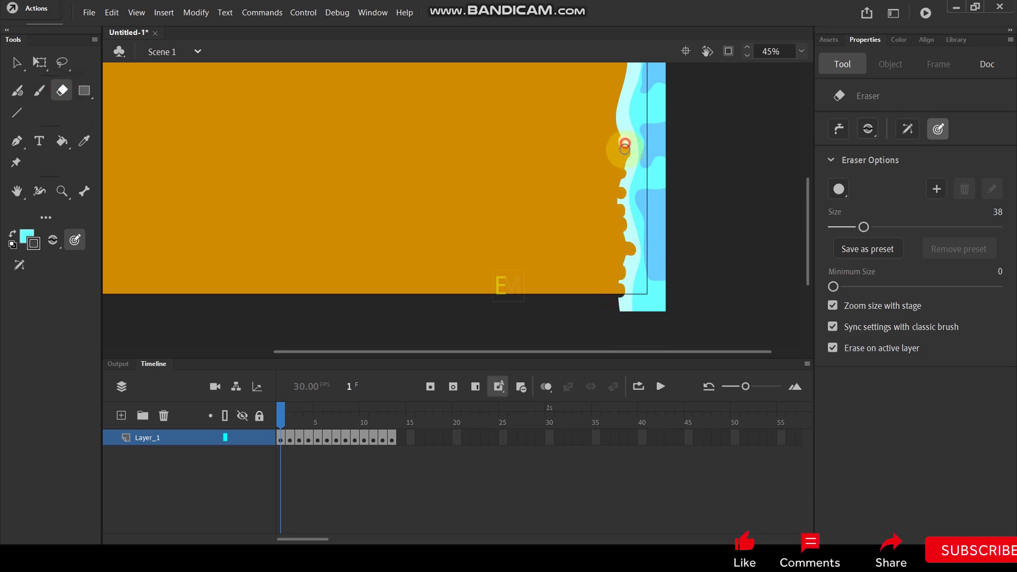
scroll(694, 185, up, 2)
drag(616, 203, 614, 179)
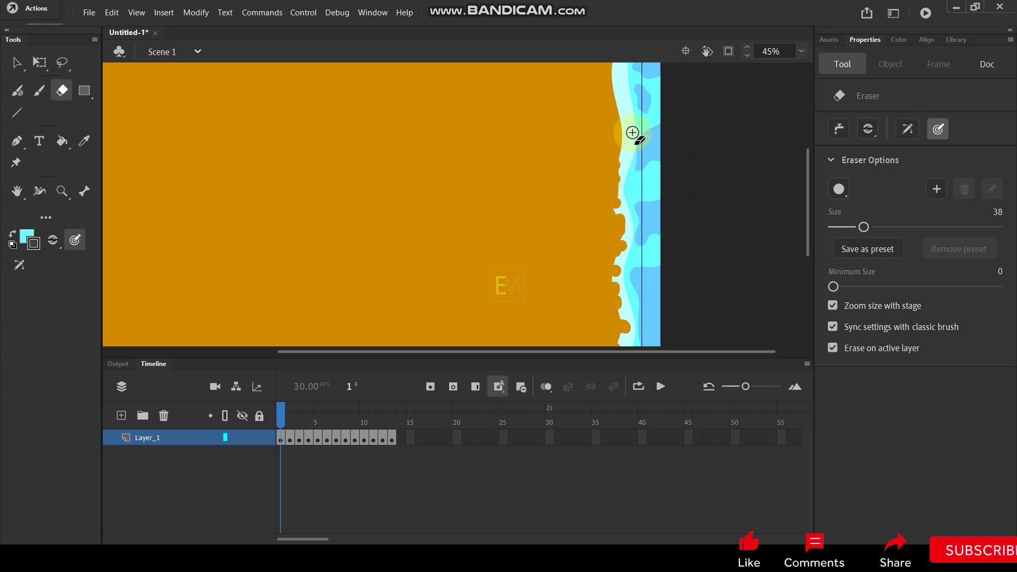
scroll(633, 201, up, 2)
drag(624, 219, 612, 139)
scroll(617, 227, down, 3)
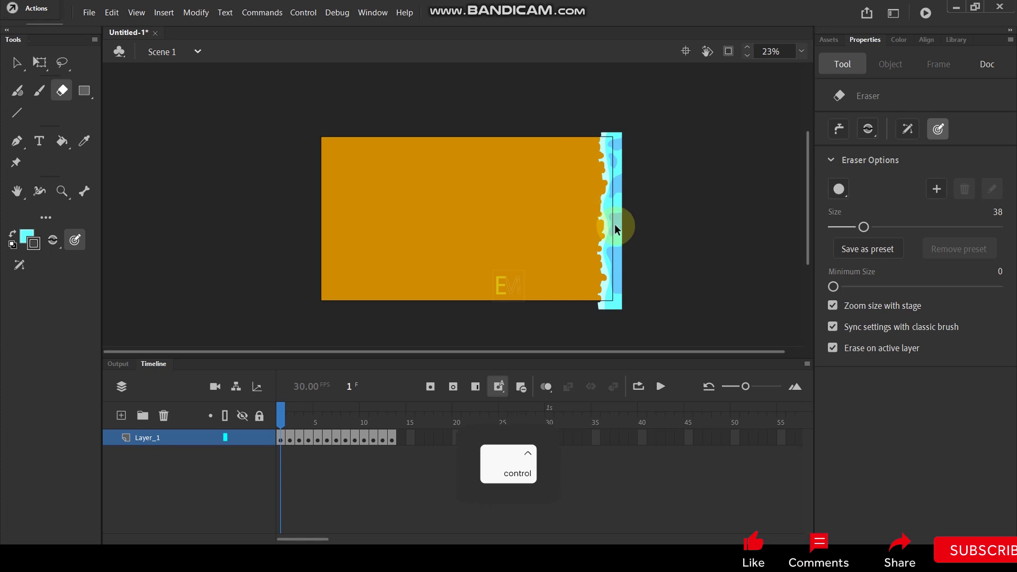
Erase small irregular notches along the leading edge of the liquid in frame 2.
scroll(630, 231, up, 2)
key(period)
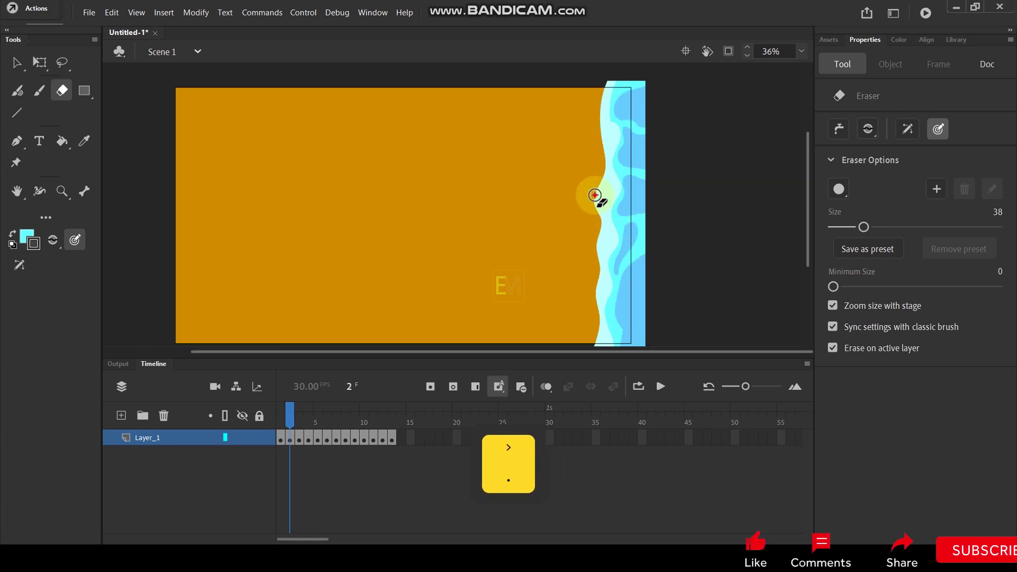
mouse_move(603, 136)
mouse_down()
mouse_move(601, 79)
mouse_move(590, 204)
mouse_move(597, 241)
mouse_move(606, 214)
mouse_move(627, 268)
mouse_up()
scroll(593, 179, down, 3)
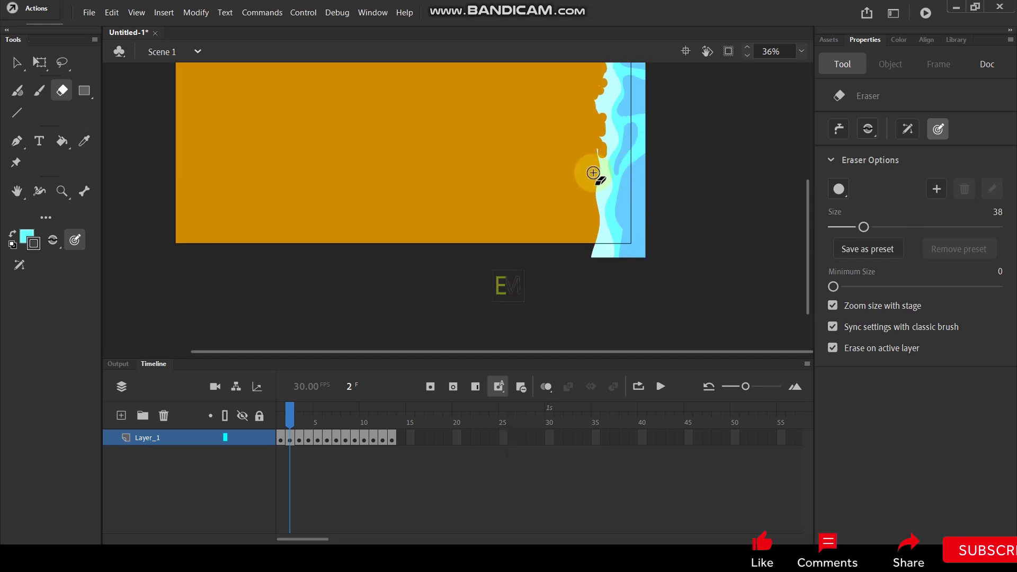
mouse_move(597, 206)
mouse_down()
mouse_move(595, 263)
mouse_move(672, 163)
mouse_up()
Erase small irregular notches along the leading edge of the liquid in frame 3.
scroll(671, 230, up, 2)
key(period)
mouse_move(590, 302)
mouse_down()
mouse_move(581, 189)
mouse_move(586, 208)
mouse_move(590, 156)
mouse_up()
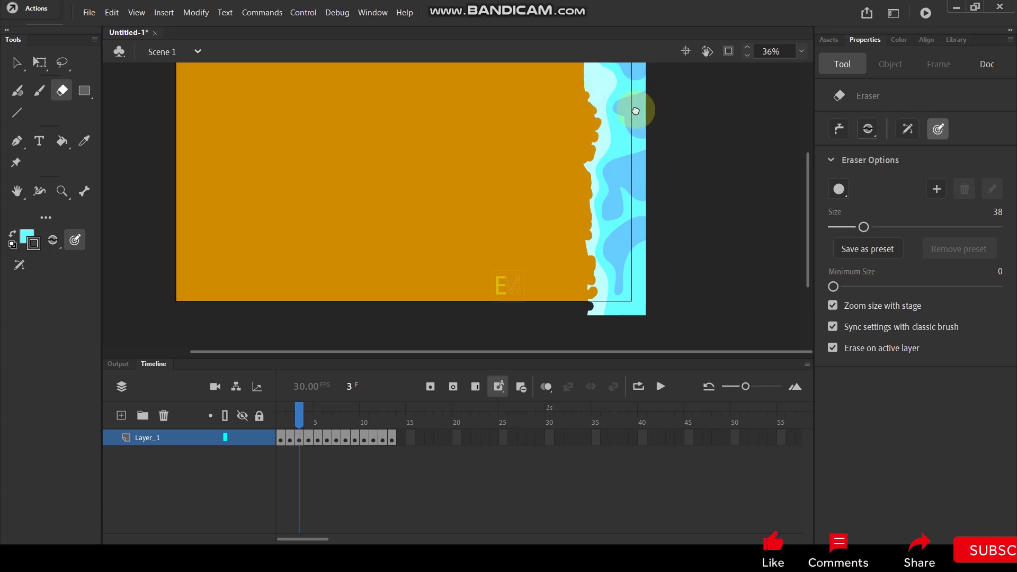
scroll(588, 162, up, 3)
drag(589, 145, 588, 161)
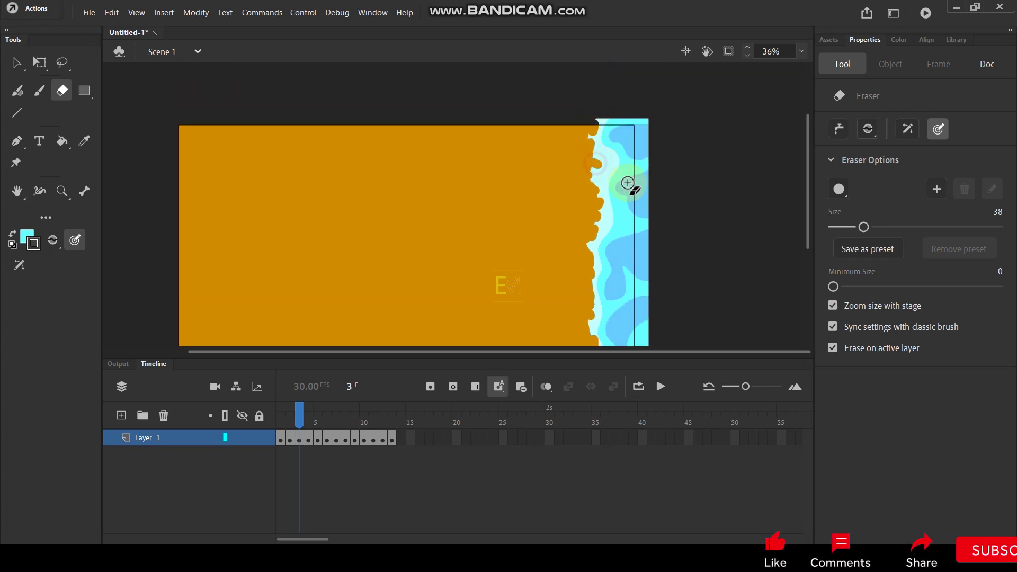
Erase irregular notches along frame 4's leading edge, leaving small loose droplets.
scroll(609, 138, down, 3)
key(period)
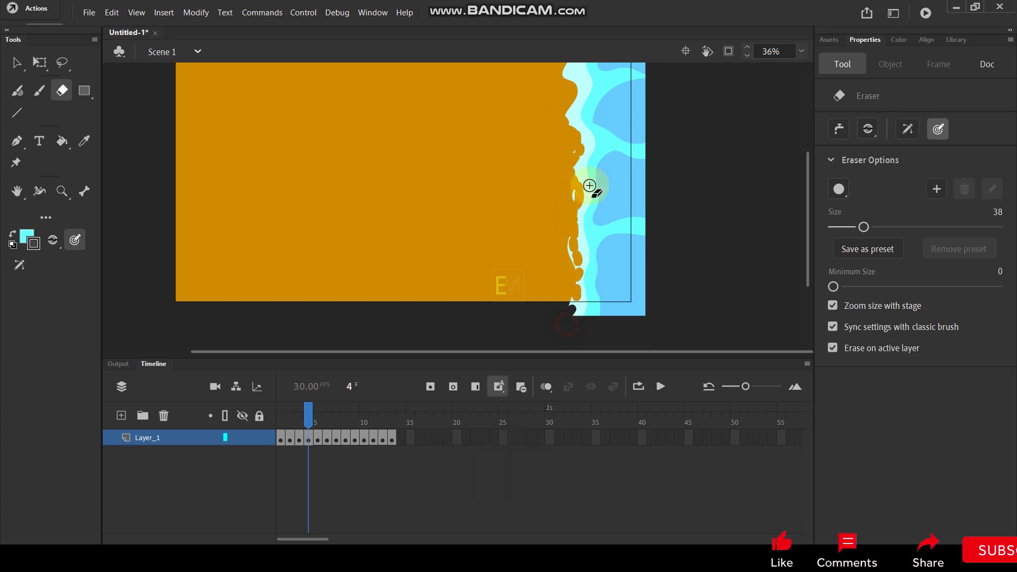
scroll(593, 222, up, 5)
drag(583, 226, 590, 150)
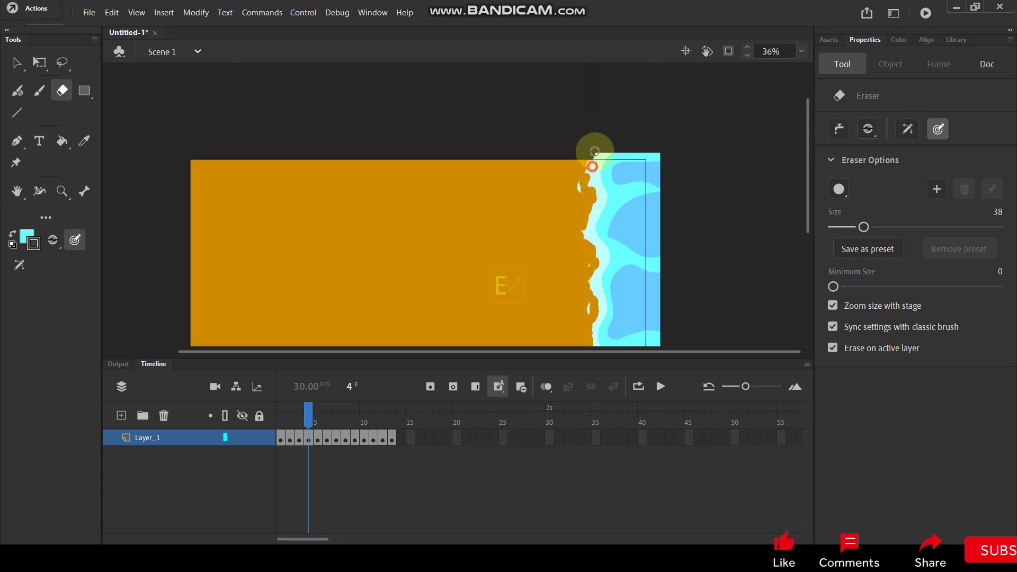
Erase small irregular notches along the leading edge of the liquid in frame 5.
scroll(604, 177, down, 3)
key(period)
drag(574, 109, 573, 134)
drag(581, 205, 579, 238)
scroll(600, 266, down, 4)
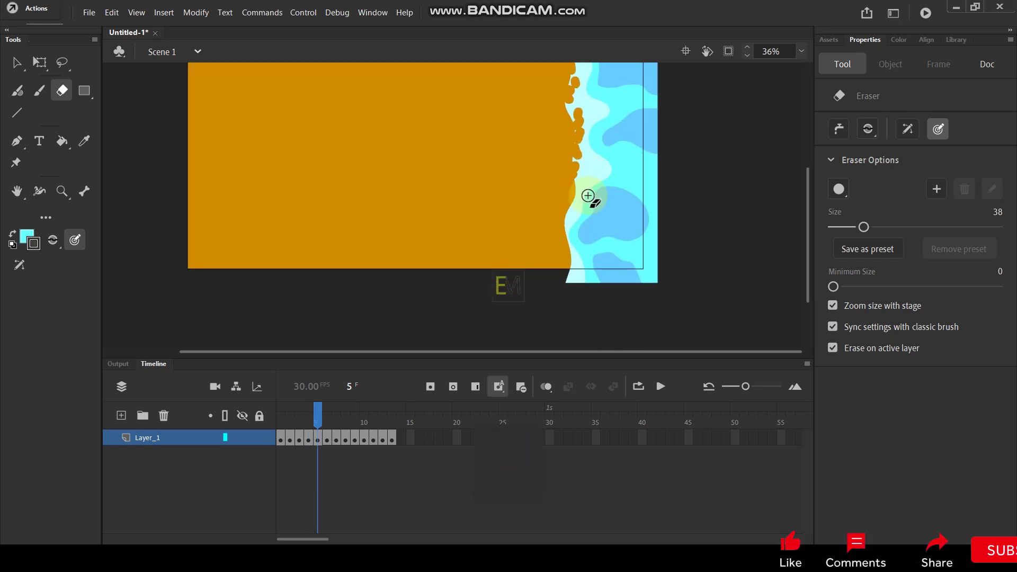
drag(564, 220, 567, 281)
Erase small irregular notches along the leading edge of the liquid in frame 6.
key(period)
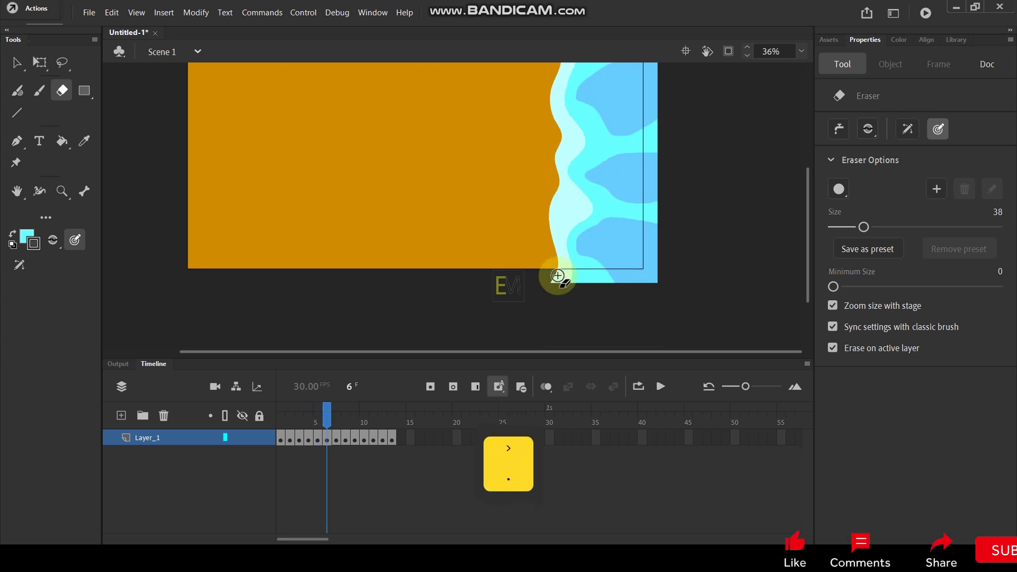
drag(559, 225, 555, 197)
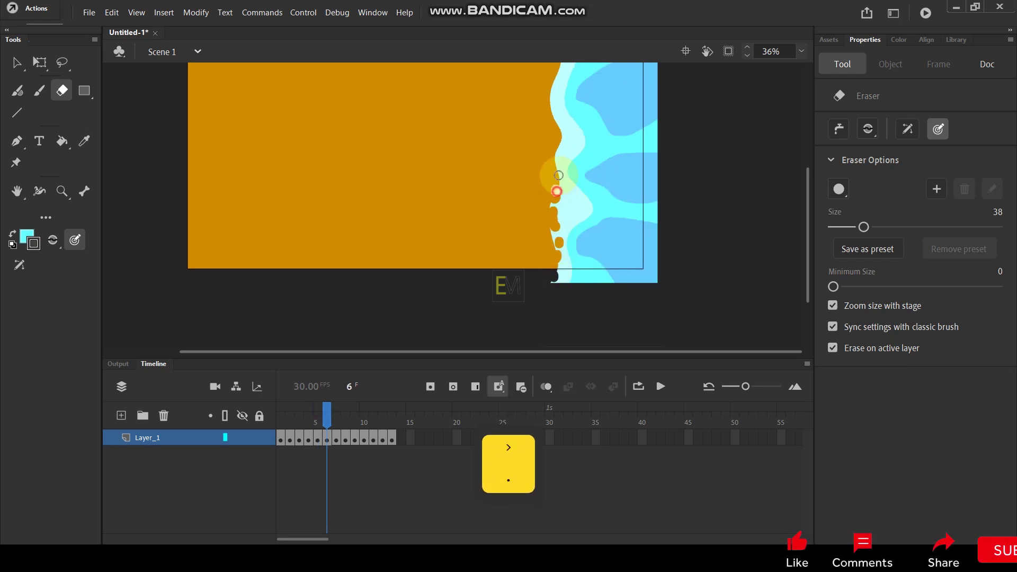
drag(556, 154, 552, 112)
scroll(597, 188, up, 3)
mouse_move(563, 193)
mouse_down()
mouse_move(570, 166)
mouse_move(555, 101)
mouse_up()
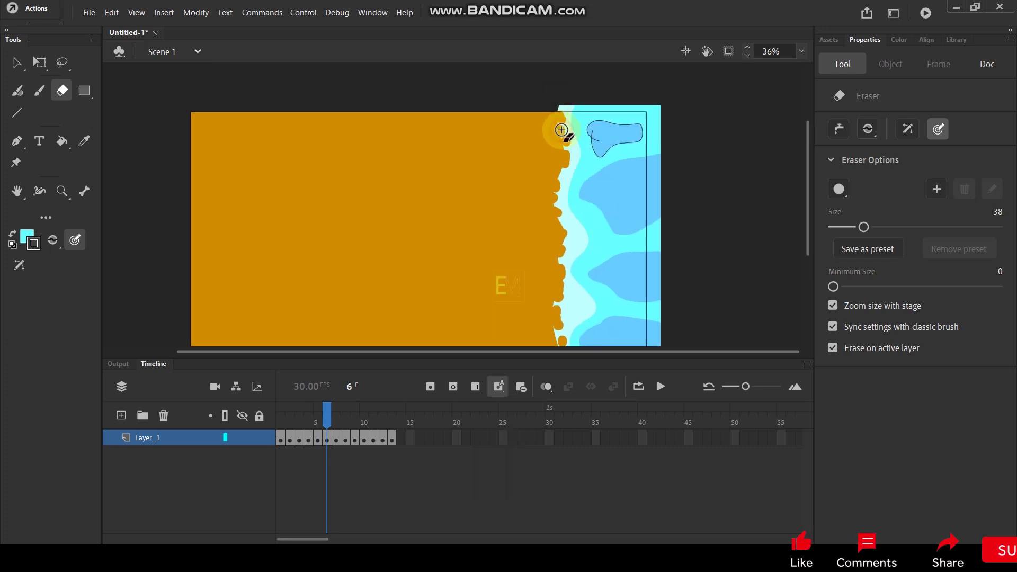
Delete the leftover black outline of the uppermost closed blob in frame 6.
key(v)
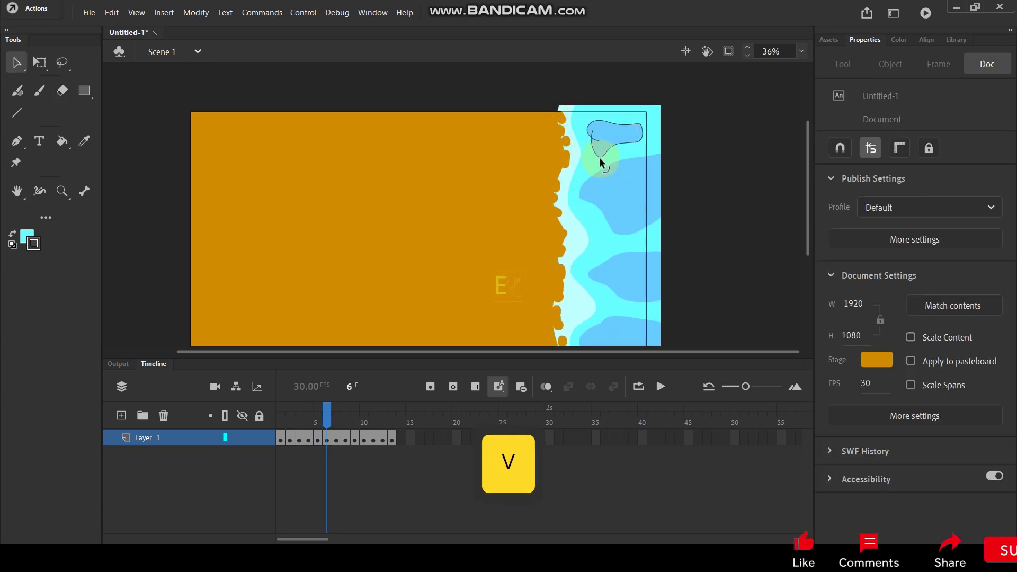
click(600, 160)
key(Delete)
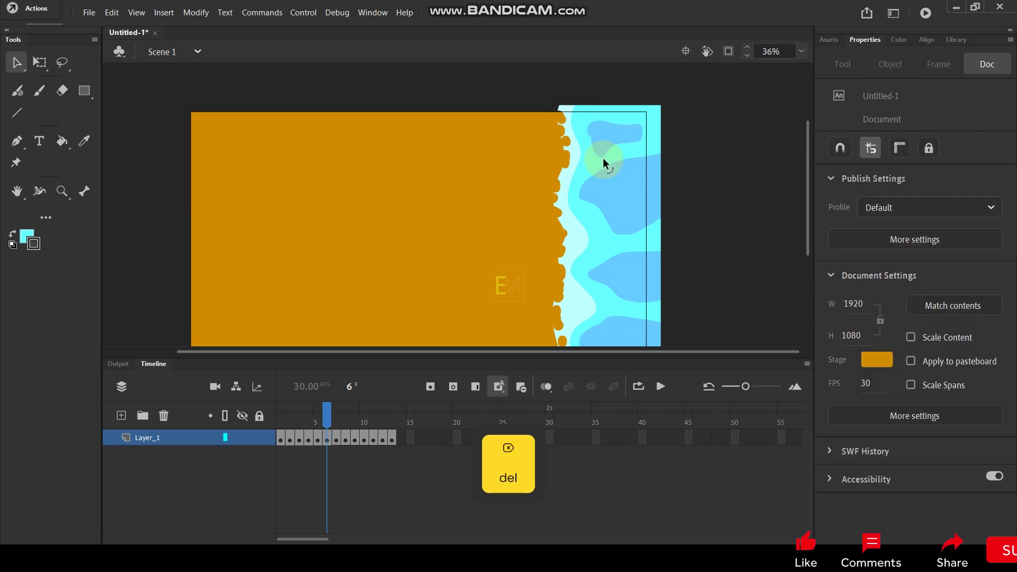
Erase small irregular notches along the leading edge of the liquid in frame 7.
key(.)
click(62, 90)
drag(544, 100, 546, 154)
mouse_move(541, 192)
mouse_down()
mouse_move(548, 300)
mouse_move(546, 287)
mouse_move(537, 327)
mouse_move(568, 242)
mouse_move(571, 143)
mouse_up()
drag(543, 189, 538, 246)
scroll(556, 275, down, 2)
scroll(527, 203, up, 1)
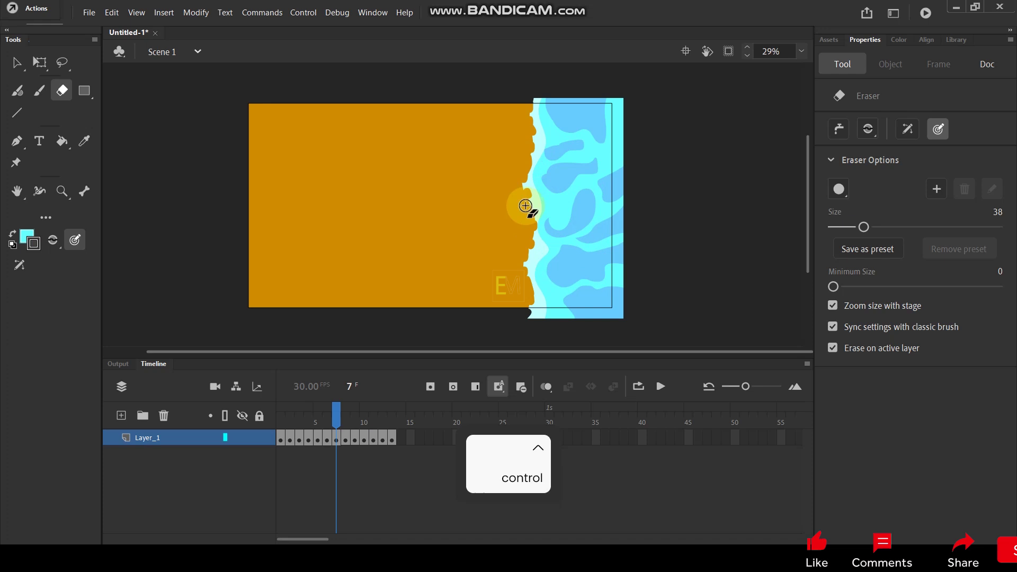
Erase irregular notches along the whole leading edge of the liquid in frame 8.
key(period)
drag(518, 308, 522, 291)
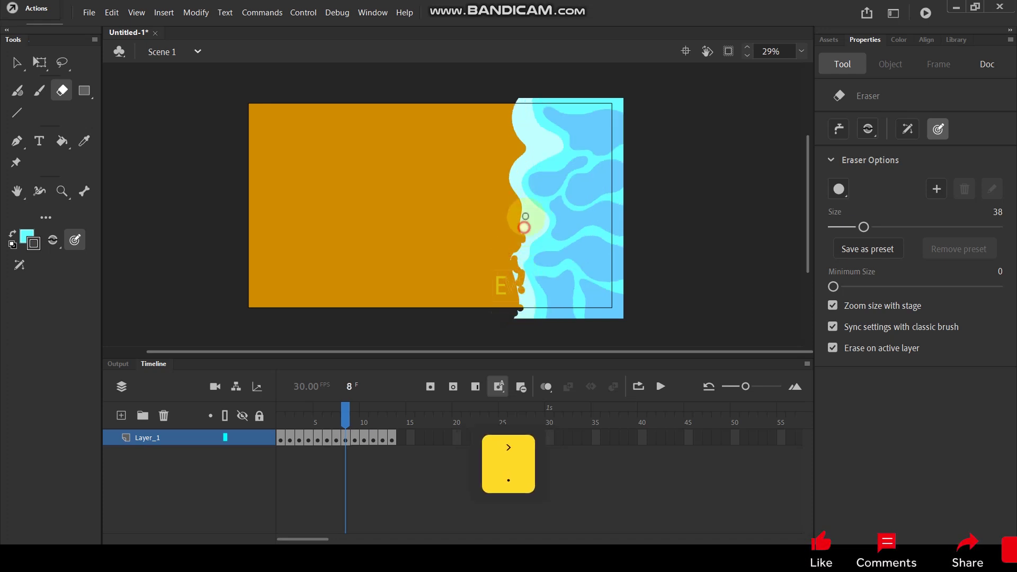
drag(520, 198, 525, 152)
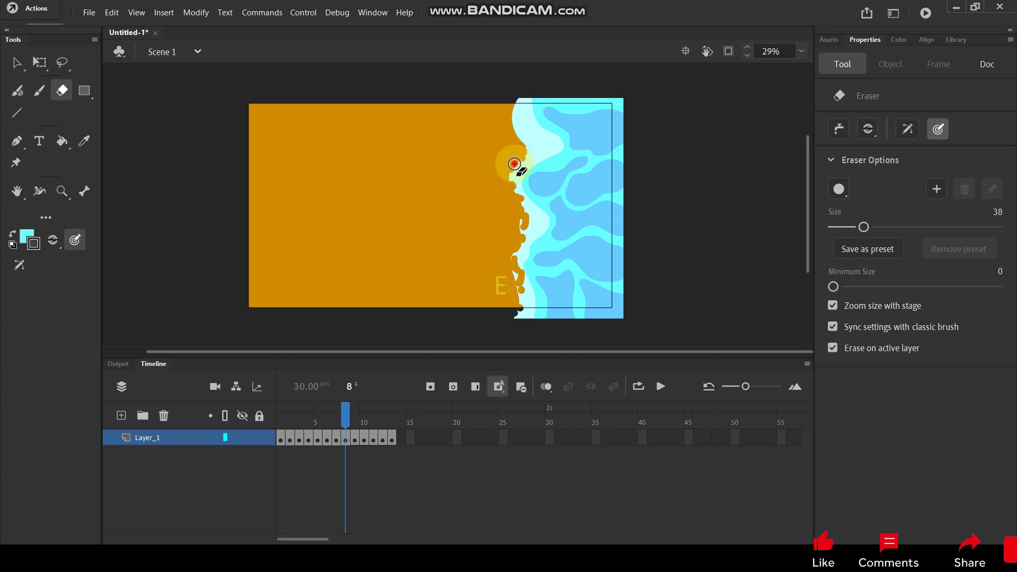
drag(512, 111, 517, 129)
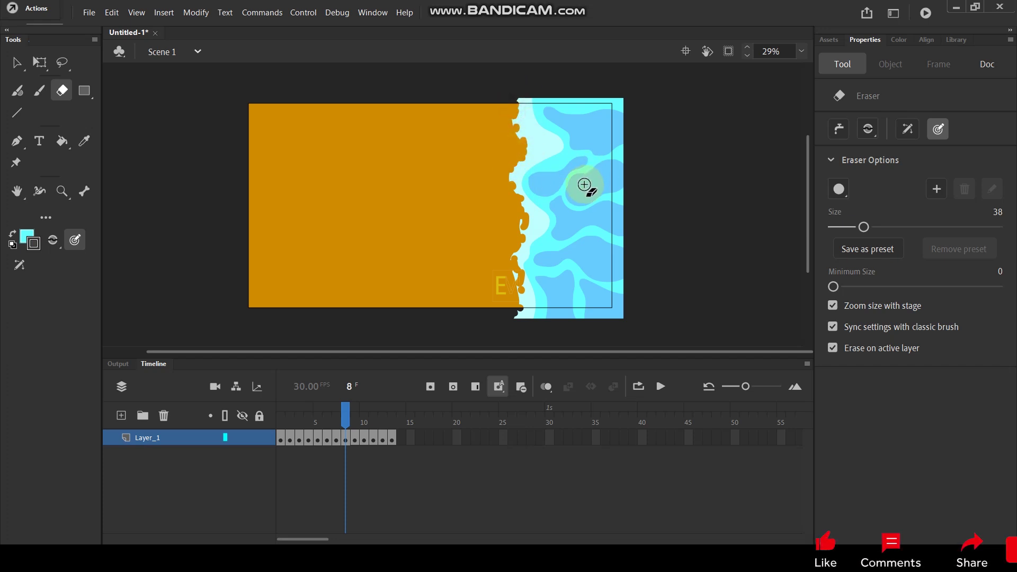
Erase small irregular notches down the leading edge of the liquid in frame 9.
key(period)
drag(505, 110, 510, 134)
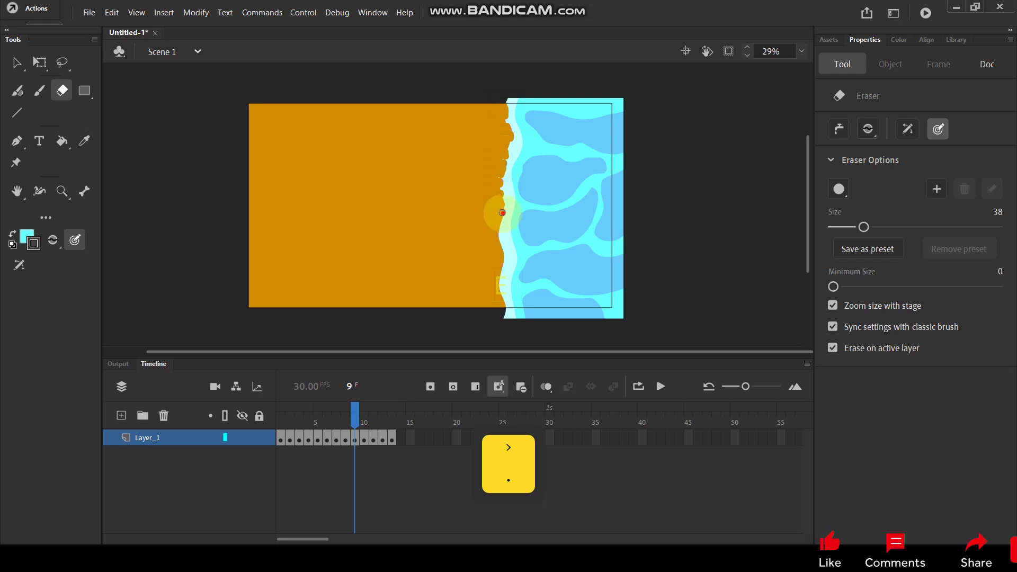
drag(501, 232, 504, 311)
Erase small irregular notches along the pale leading edge of the liquid in frames 10 and 11.
key(period)
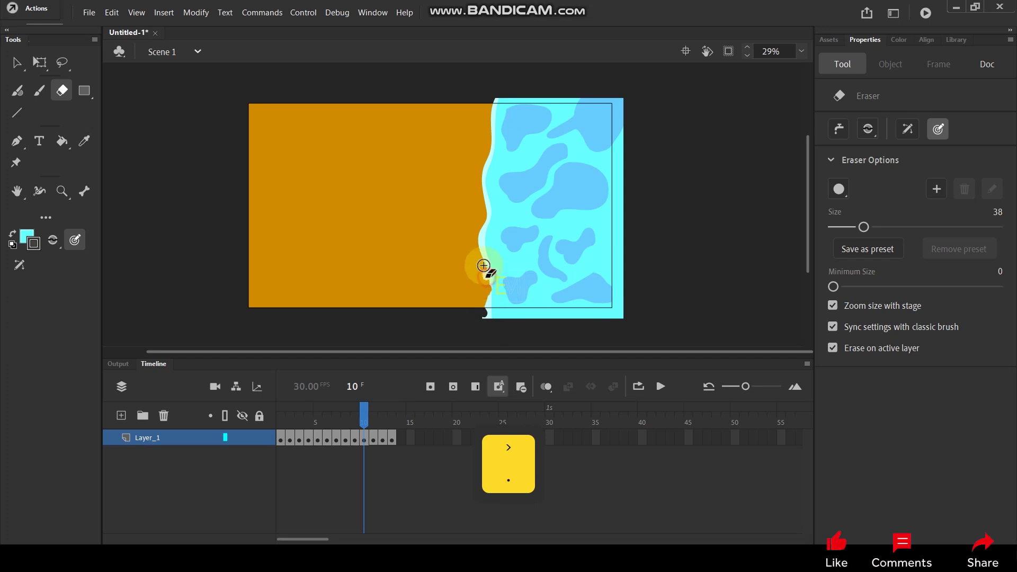
mouse_move(480, 233)
mouse_down()
mouse_move(479, 168)
mouse_move(491, 99)
mouse_move(481, 167)
mouse_up()
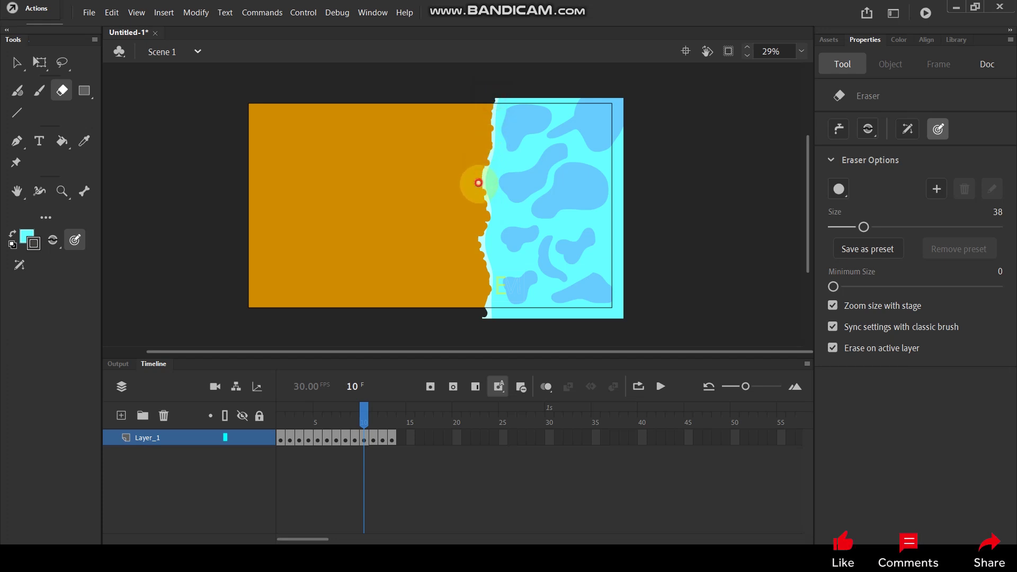
key(.)
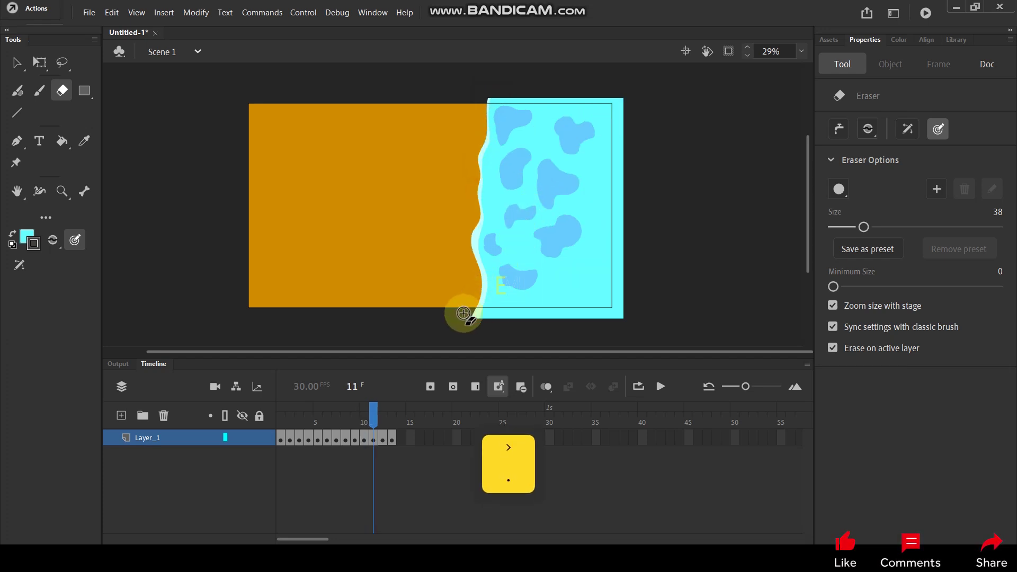
drag(471, 317, 476, 298)
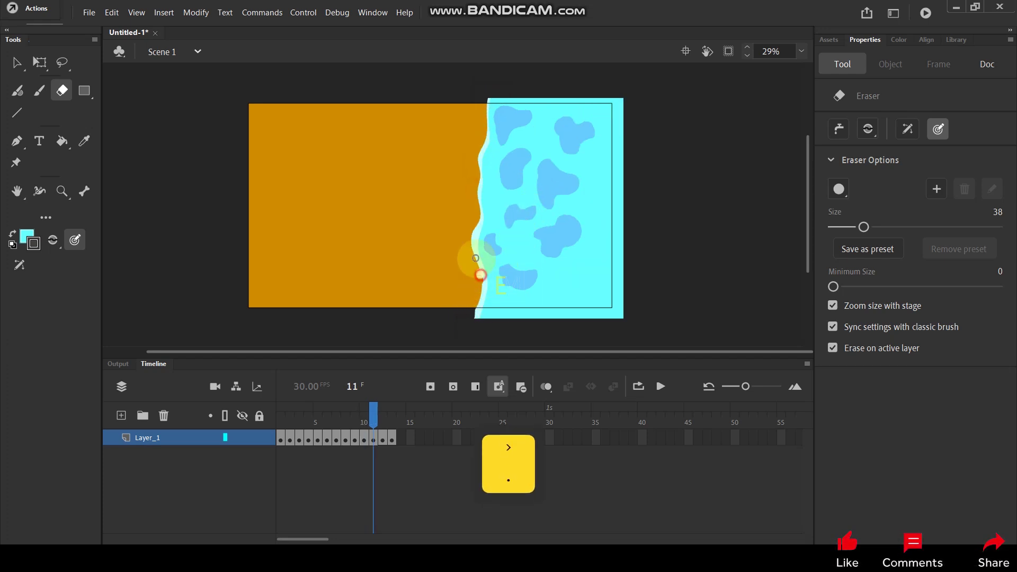
drag(473, 247, 490, 106)
Erase small irregular notches along the pale leading edge of the liquid in frames 12 and 13.
key(period)
drag(470, 322, 479, 138)
key(period)
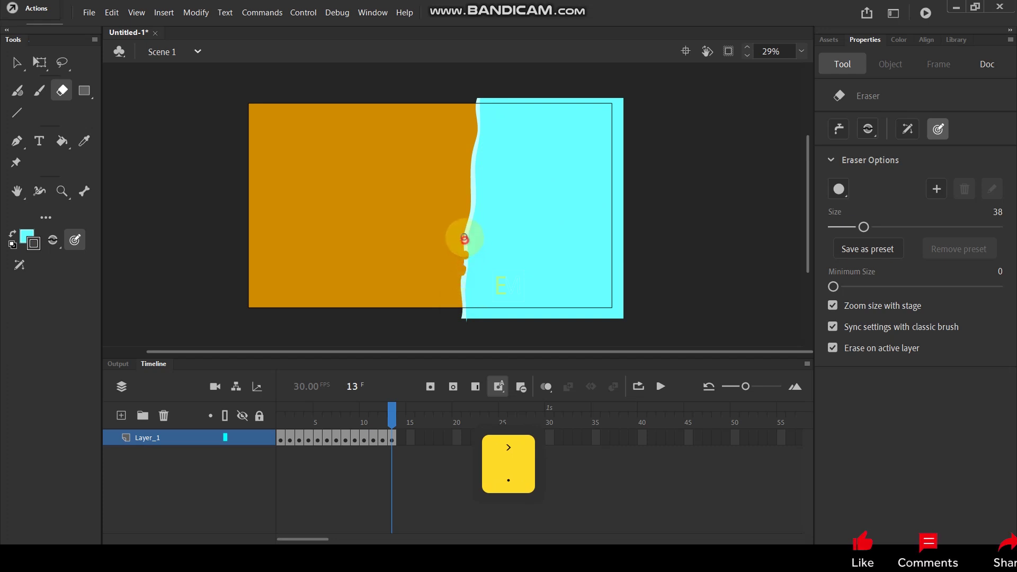
drag(469, 198, 470, 152)
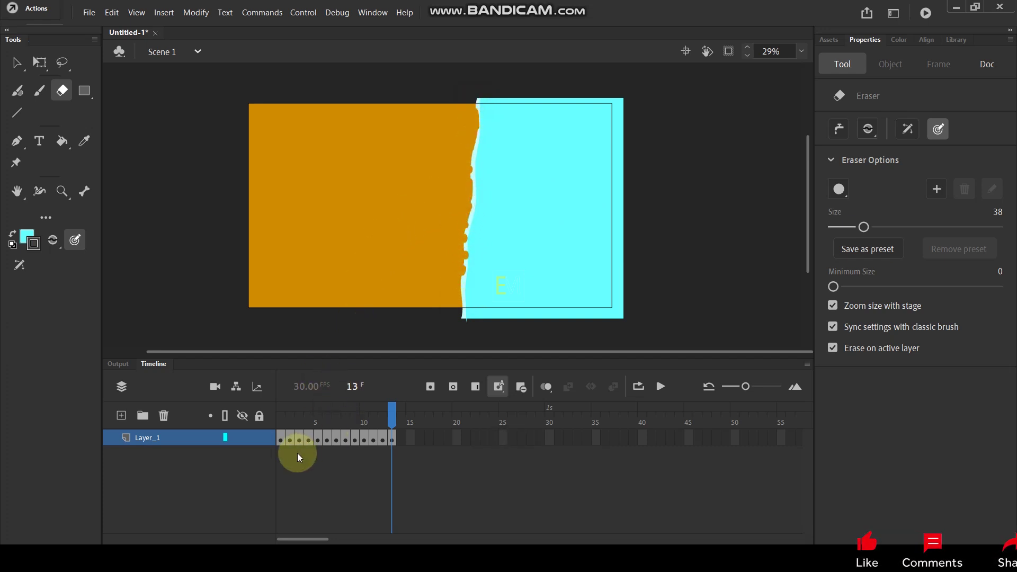
Extend the first three keyframes of Layer_1 so that each drawing is held for four frames.
click(281, 439)
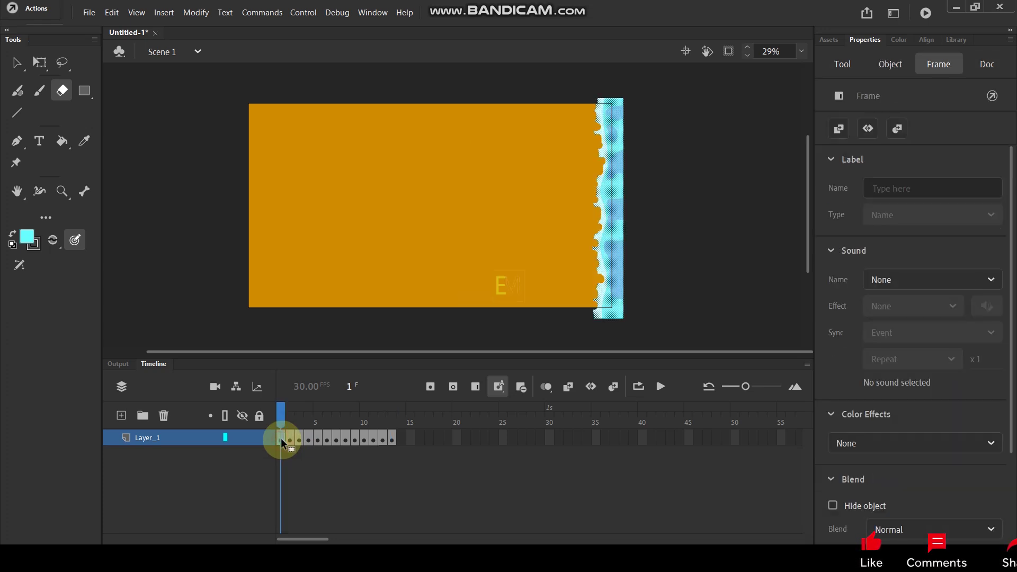
key(F5)
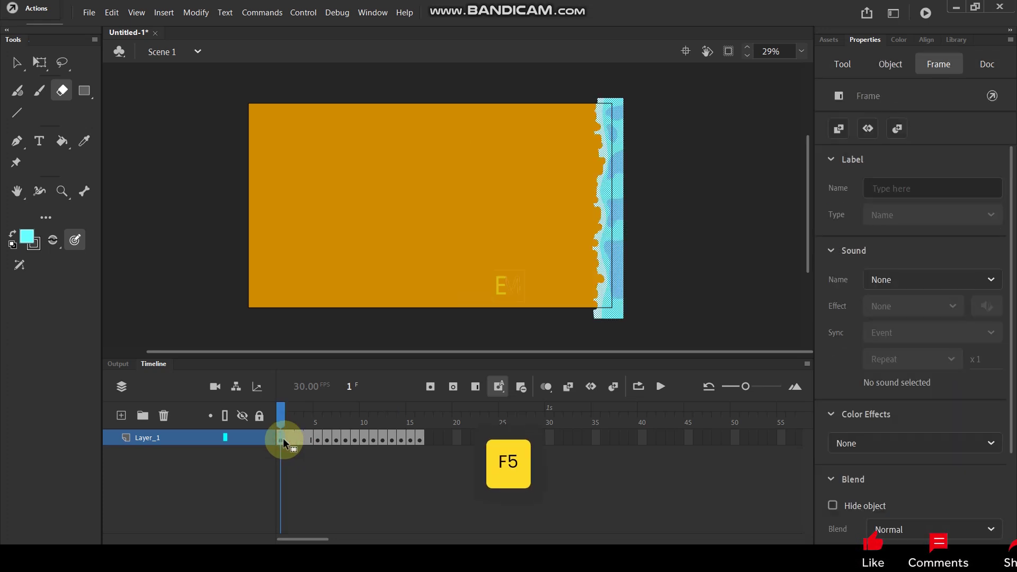
click(316, 438)
key(F5)
key(F5)
key(F5)
click(353, 439)
key(F5)
key(F5)
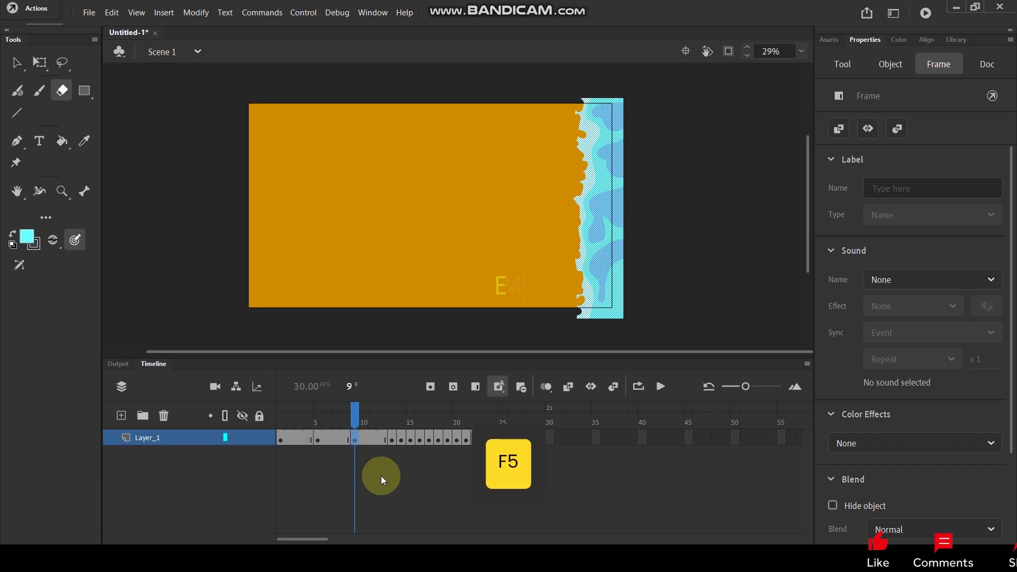
Extend the keyframes at frames 13 and 17 to hold for four frames each.
click(392, 438)
key(F5)
key(F5)
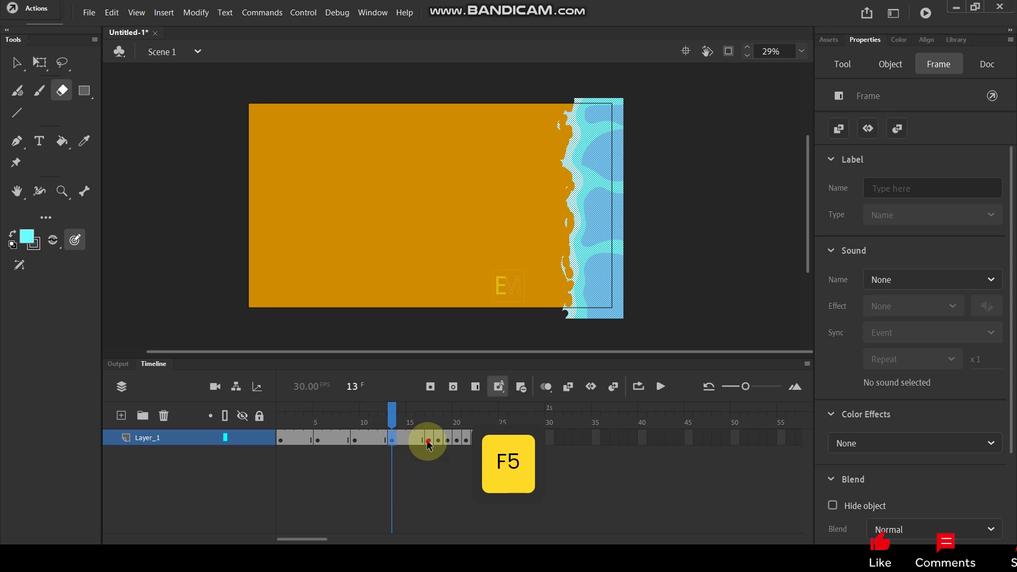
click(428, 440)
key(F5)
key(F5)
key(F5)
Extend the keyframe at frame 21 to hold for four frames and enlarge the timeline area.
click(463, 442)
key(F5)
key(F5)
key(F5)
key(F5)
key(F5)
key(F5)
key(F5)
drag(504, 352, 513, 280)
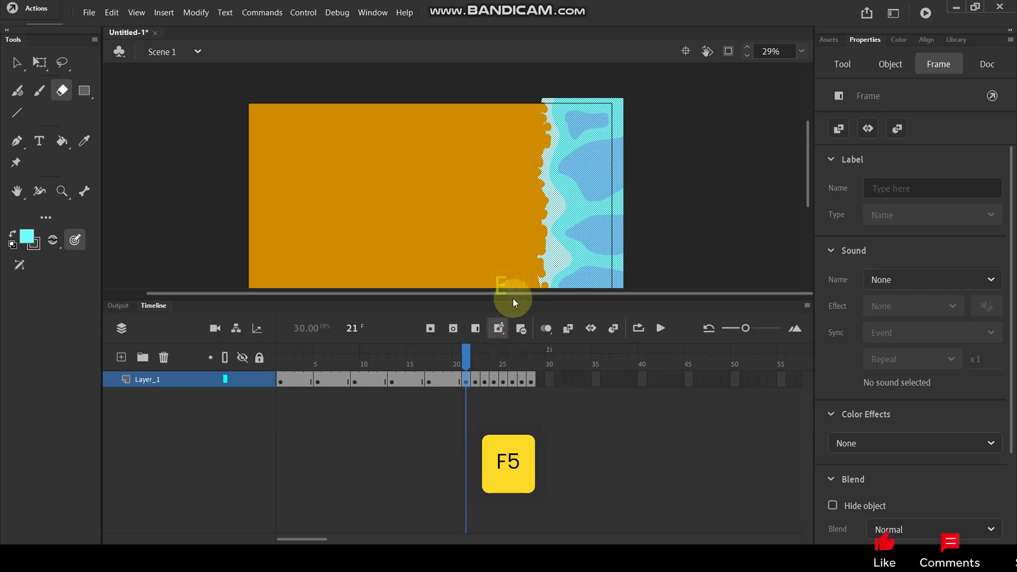
key(F5)
key(F5)
key(F5)
Extend the keyframes at frames 25 and 29 to hold for four frames each.
click(502, 380)
key(F5)
key(F5)
key(F5)
key(F5)
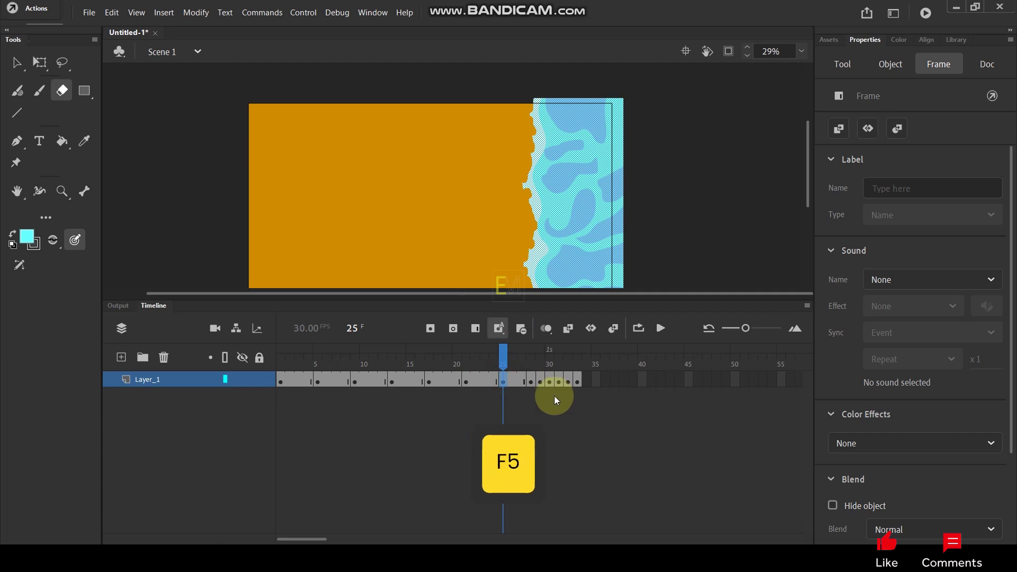
click(540, 380)
key(F5)
key(F5)
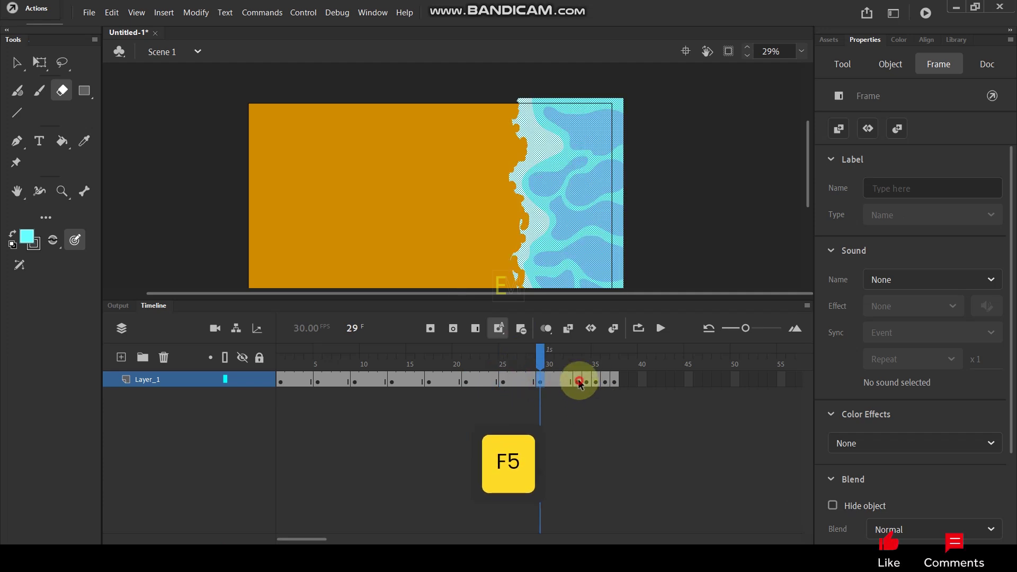
Extend the keyframes at frames 33 and 37 to hold for four frames each.
click(578, 380)
key(F5)
key(F5)
key(F5)
click(612, 381)
key(F5)
key(F5)
key(F5)
Extend the keyframes at frames 41 and 45 to hold for four frames each.
click(657, 380)
key(F5)
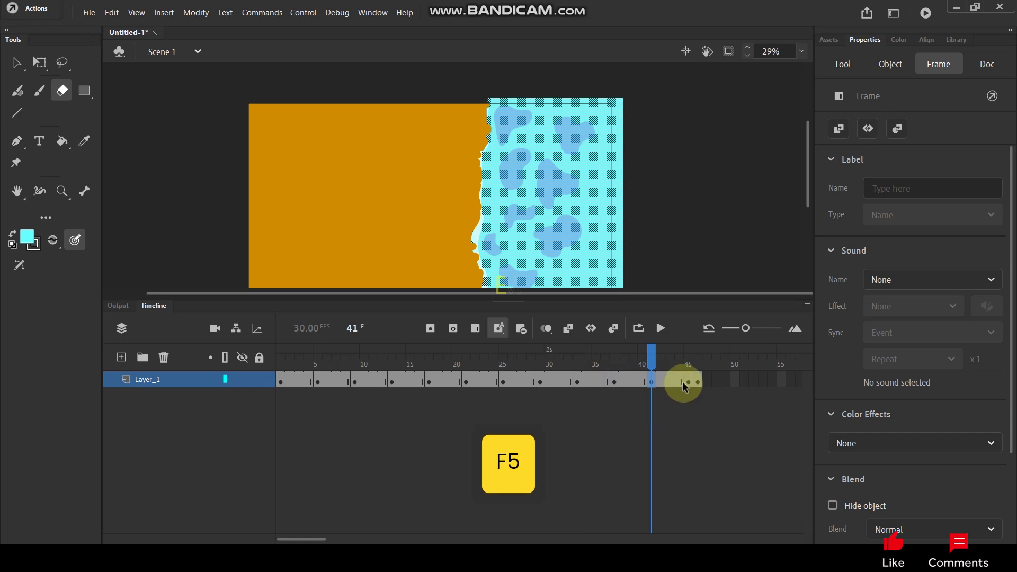
click(687, 381)
key(F5)
key(F5)
key(F5)
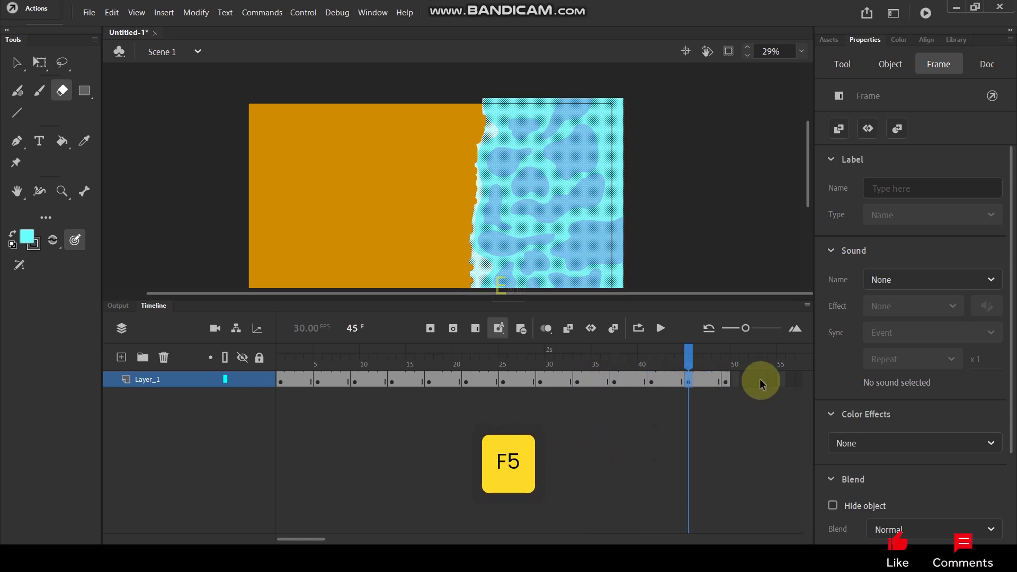
Extend the last keyframe, at frame 49, so that its drawing is held for four frames.
click(725, 381)
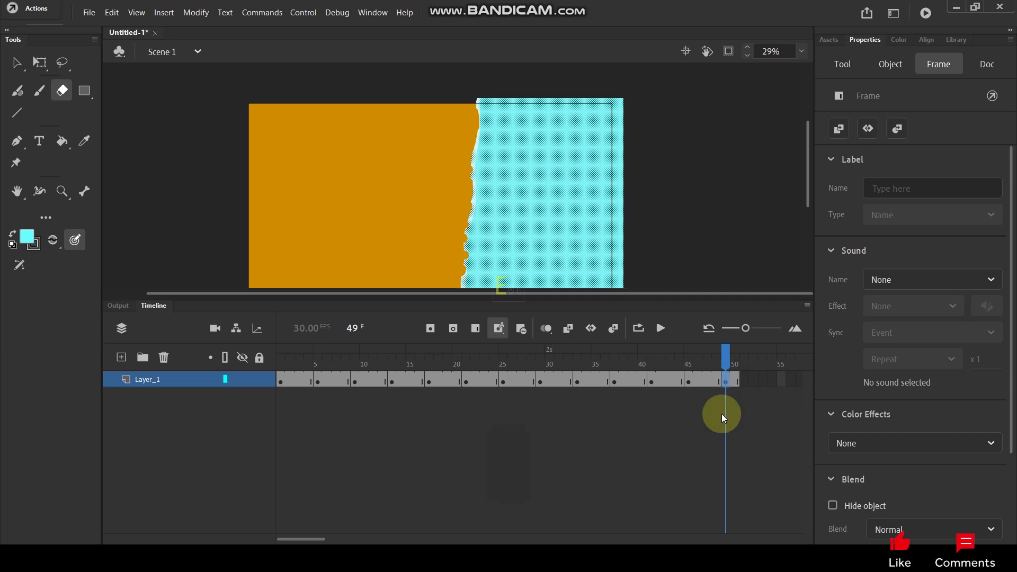
key(F5)
key(F5)
Duplicate the whole frame sequence of Layer_1 directly after itself, starting at frame 53.
click(756, 428)
mouse_move(754, 385)
mouse_down()
mouse_move(281, 382)
mouse_move(771, 386)
mouse_move(761, 391)
mouse_up()
drag(304, 539, 335, 539)
click(346, 460)
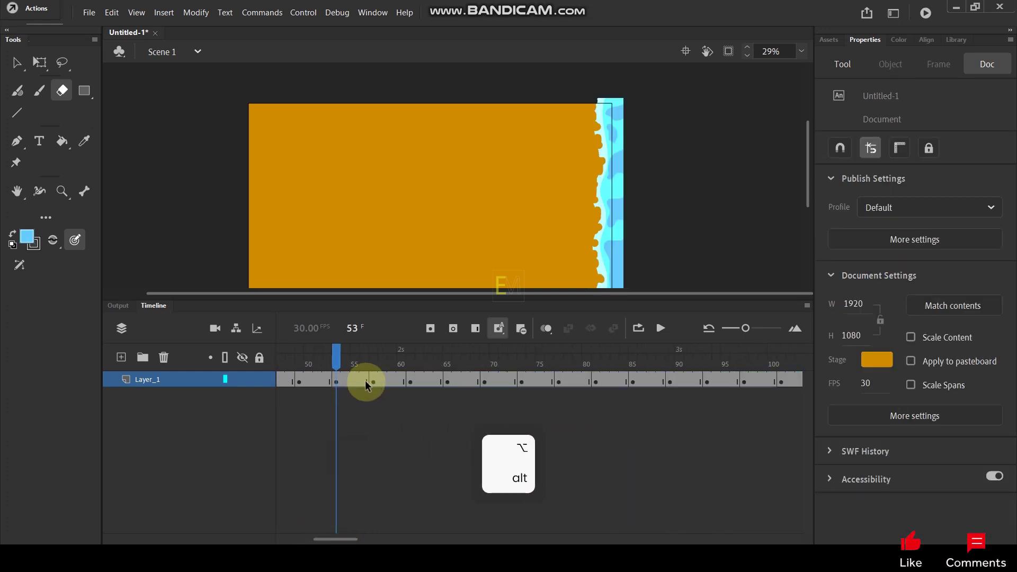
Remove the extra held frames after the duplicated keyframes at frames 53 and 54, leaving one frame for each drawing.
right_click(346, 382)
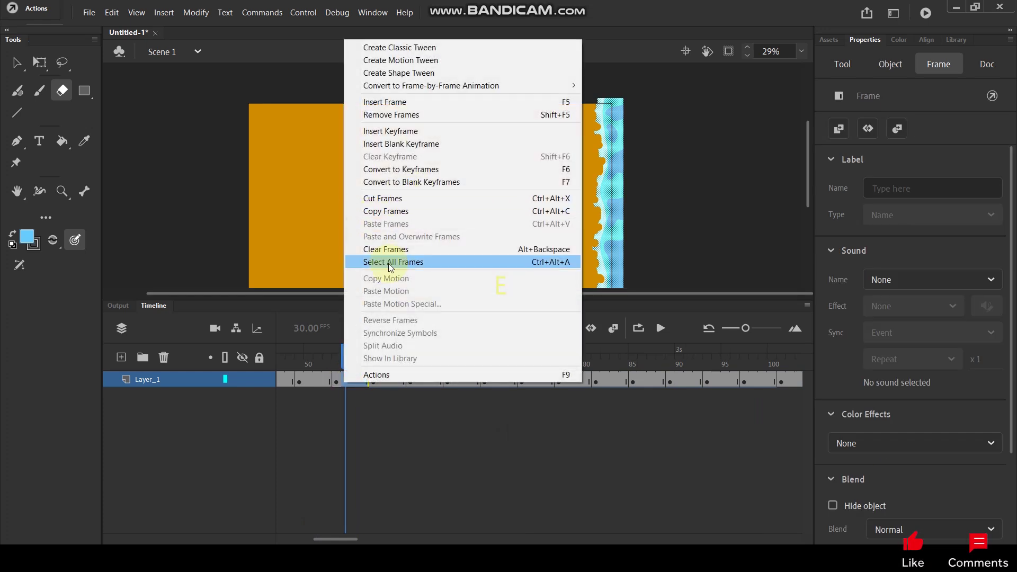
click(397, 115)
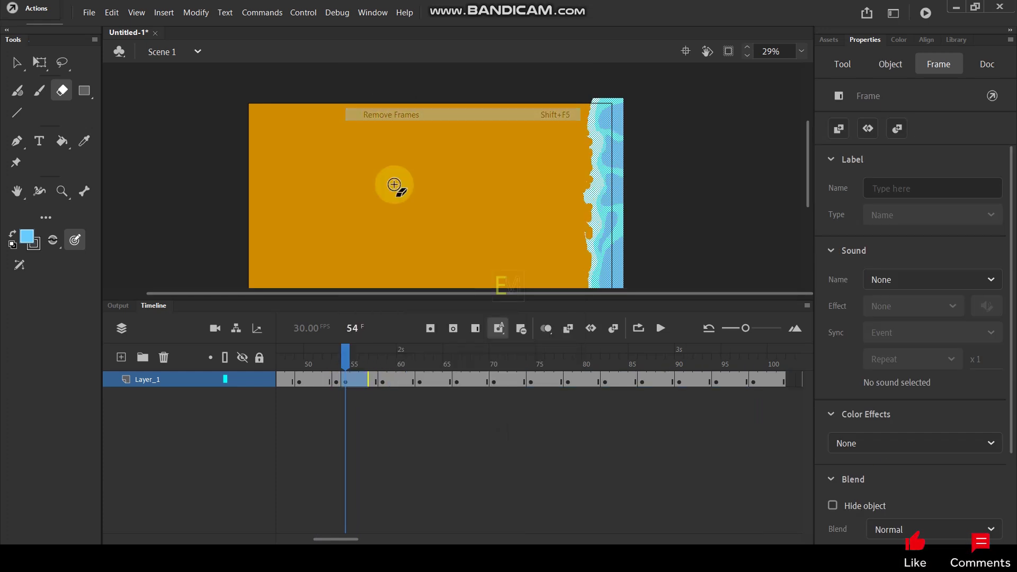
click(409, 401)
click(357, 386)
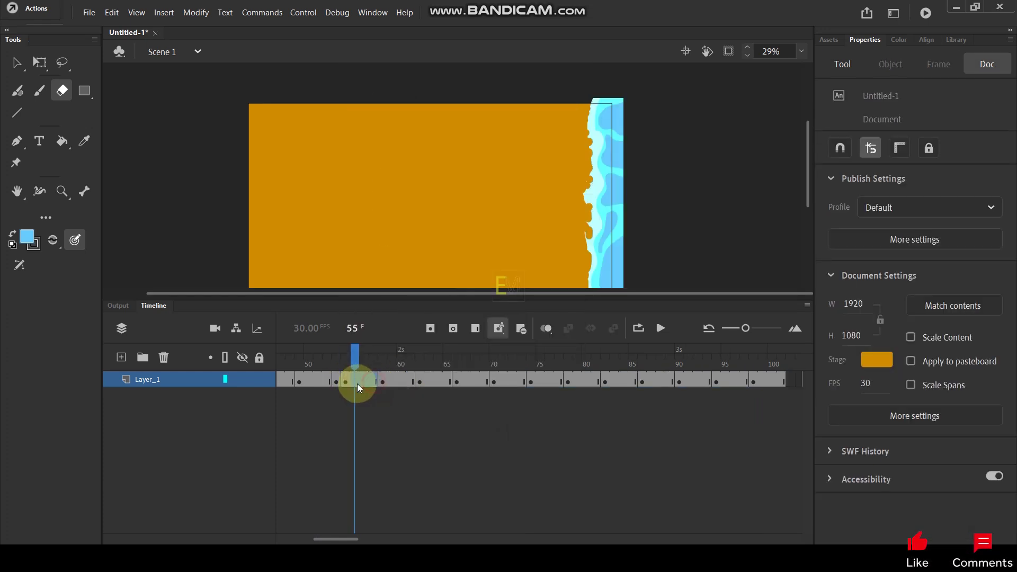
right_click(354, 383)
click(398, 116)
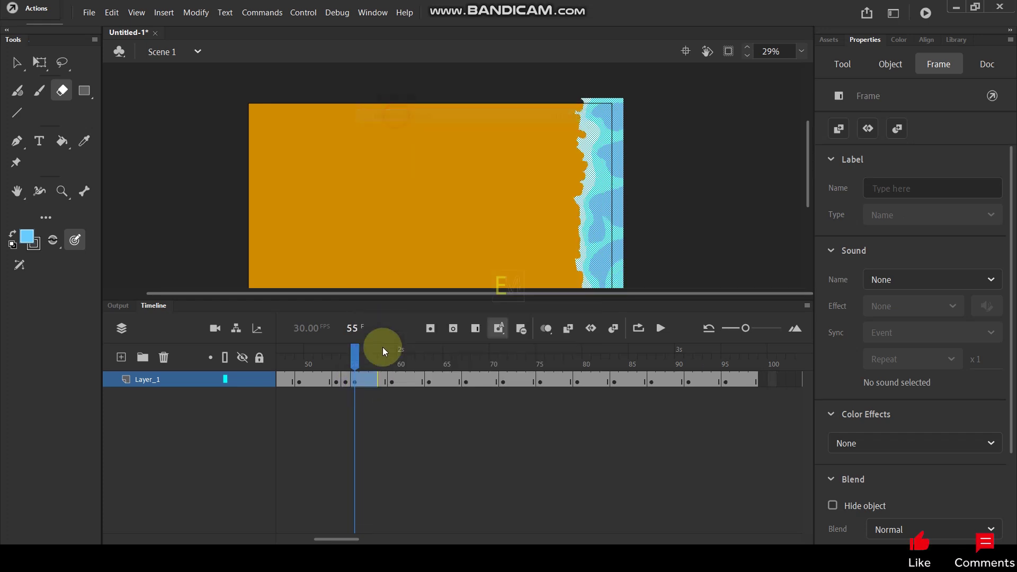
Remove the extra held frames after the duplicated keyframes at frames 55 and 56, leaving one frame for each drawing.
drag(385, 381, 366, 388)
right_click(366, 388)
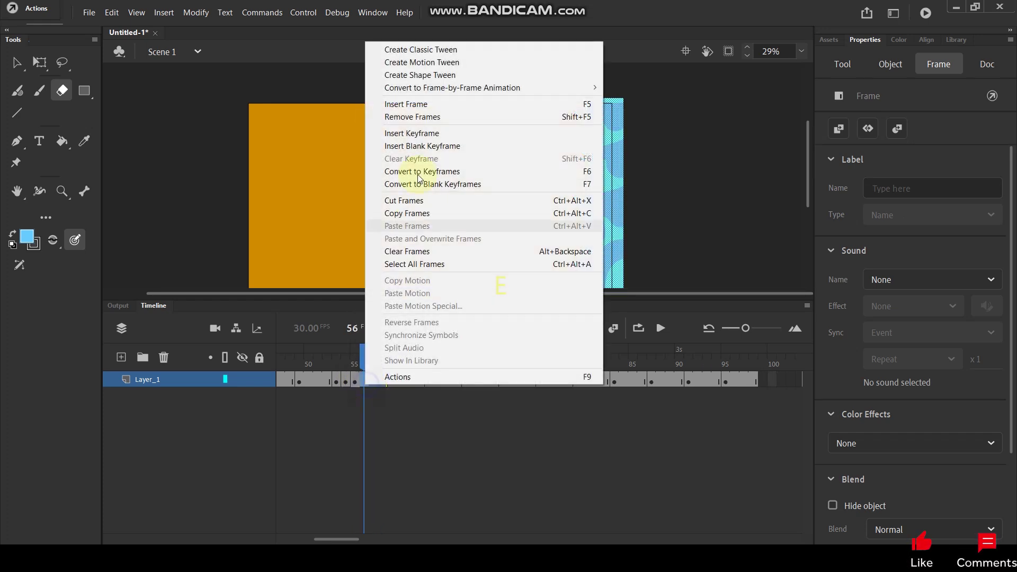
click(411, 116)
click(393, 403)
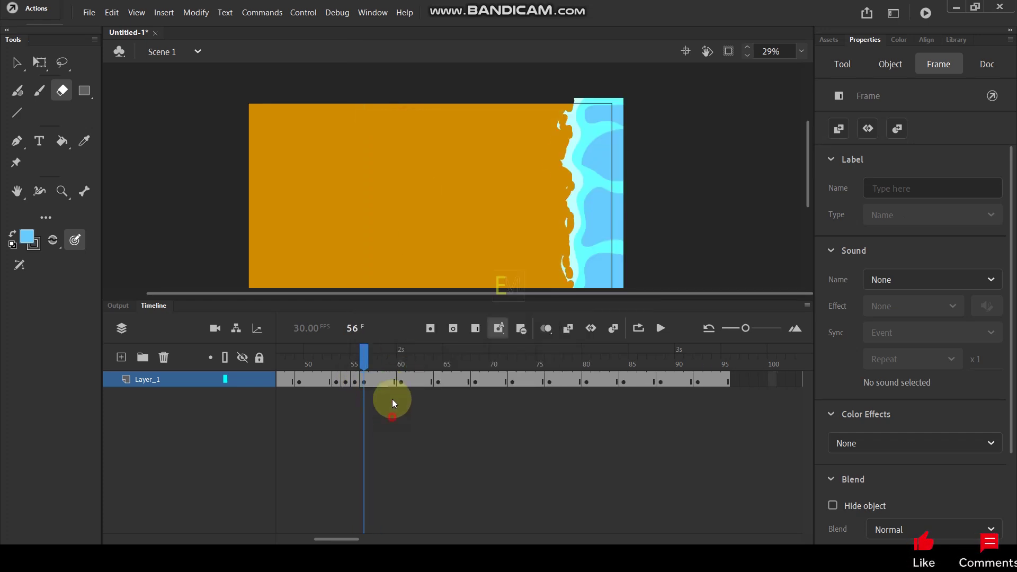
drag(397, 386, 373, 388)
right_click(373, 391)
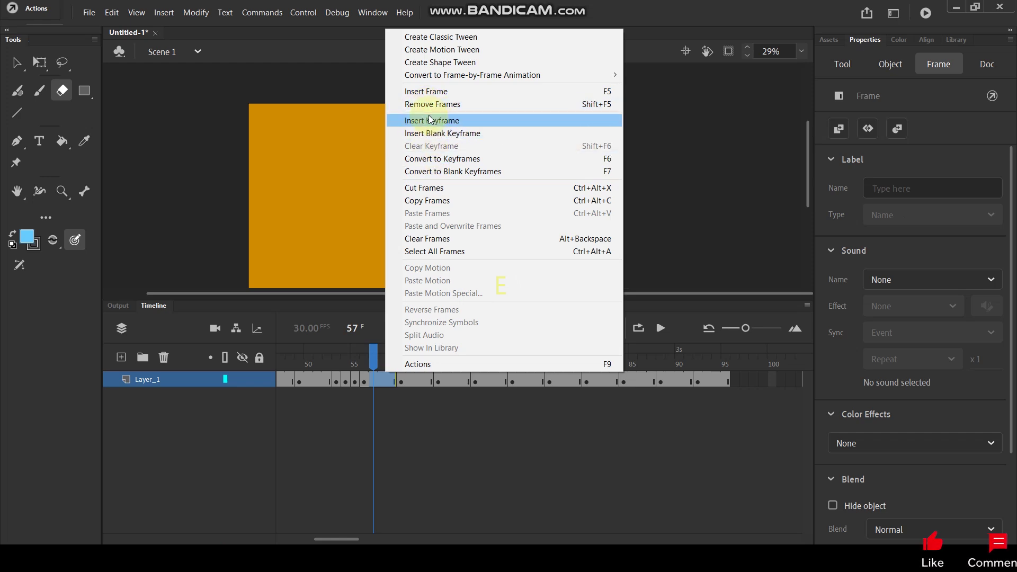
right_click(371, 380)
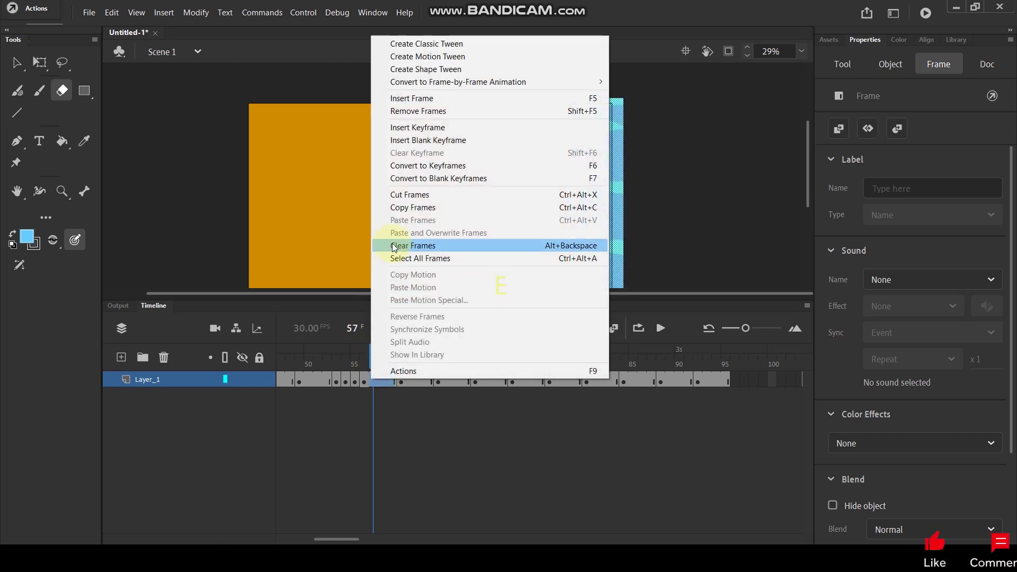
click(387, 385)
Remove the extra held frames after the duplicated keyframes at frames 57 and 58, leaving one frame for each drawing.
right_click(387, 385)
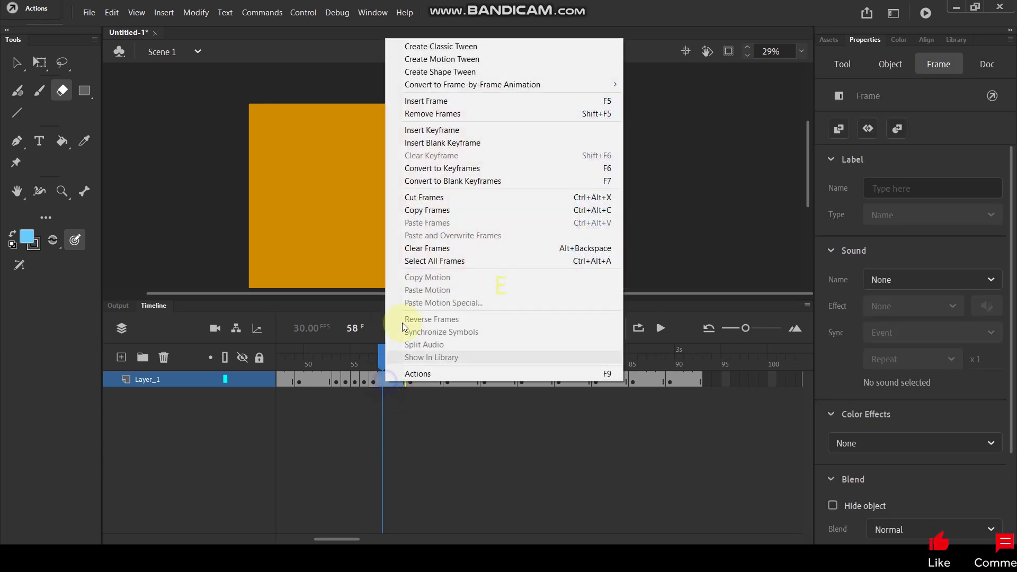
click(431, 117)
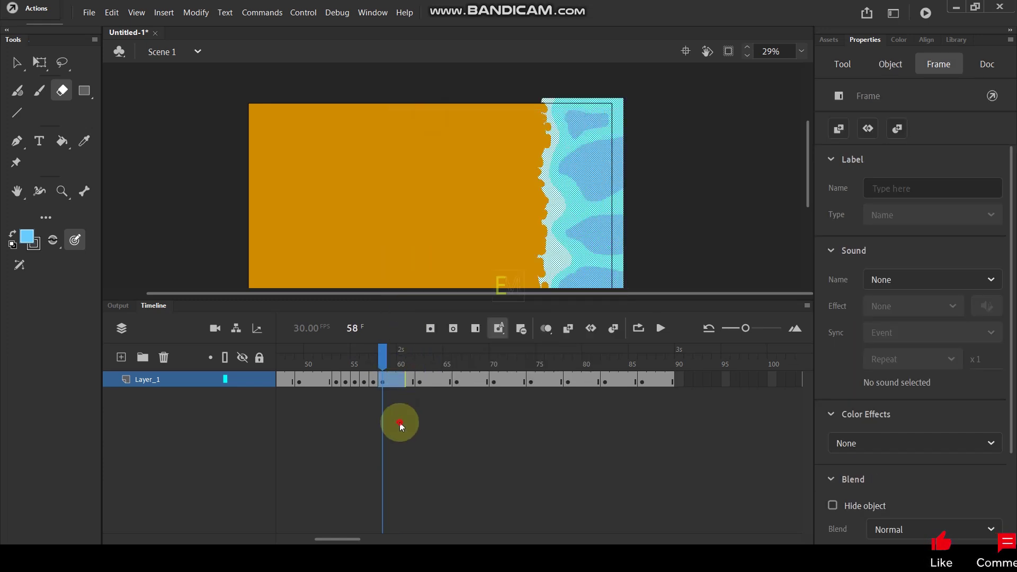
click(411, 382)
click(391, 383)
right_click(391, 384)
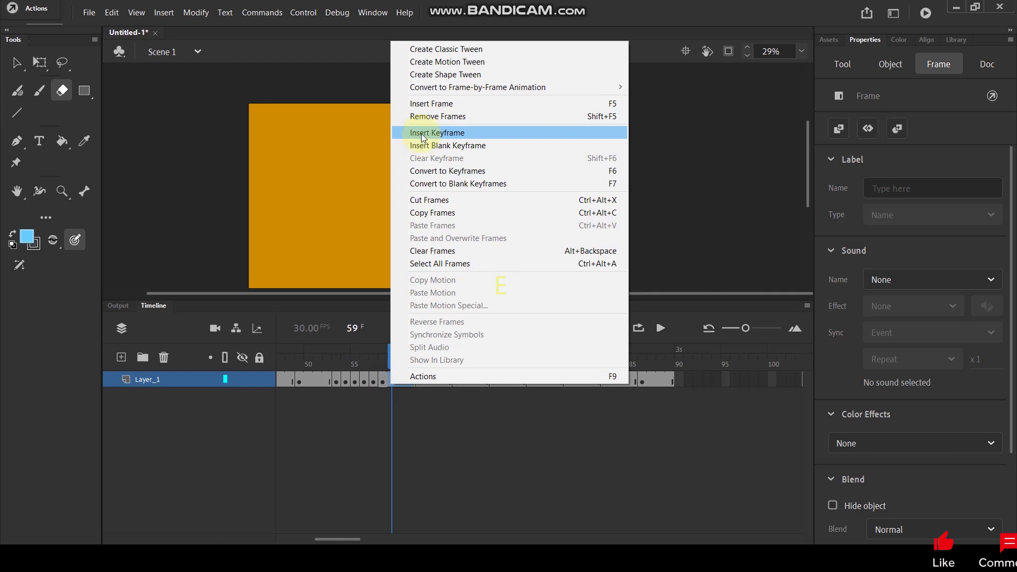
click(432, 118)
Remove the extra held frames after the duplicated keyframe at frame 59, leaving a single frame.
click(426, 444)
click(400, 382)
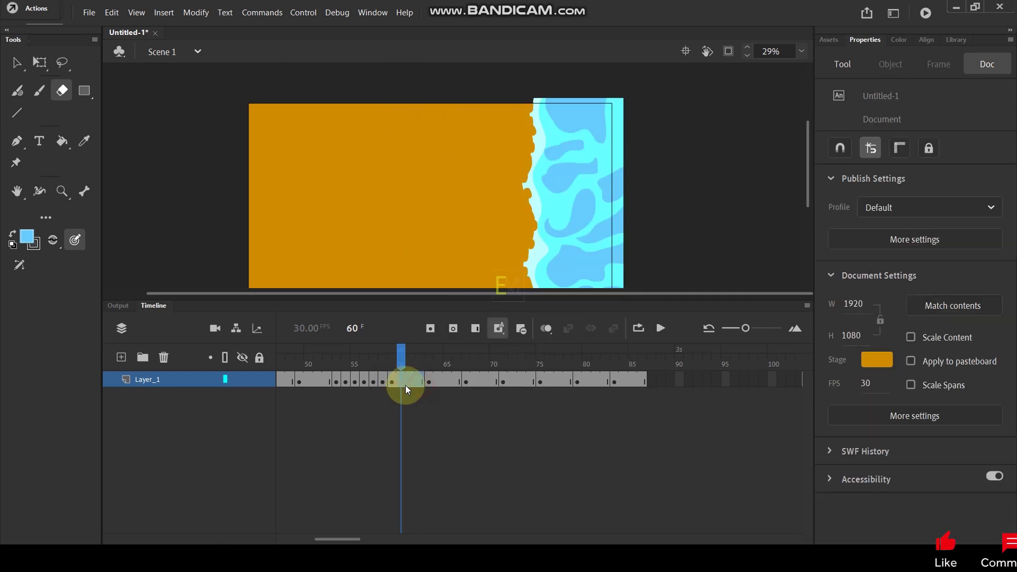
right_click(404, 385)
click(460, 118)
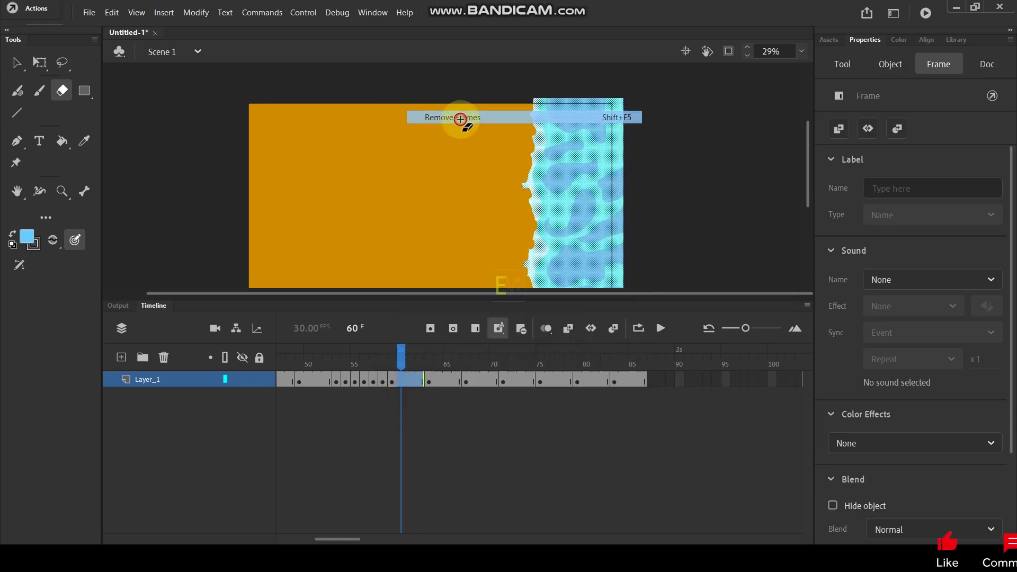
Remove the extra held frames after the duplicated keyframes at frames 60 and 61, leaving one frame for each drawing.
click(427, 415)
click(405, 379)
click(409, 378)
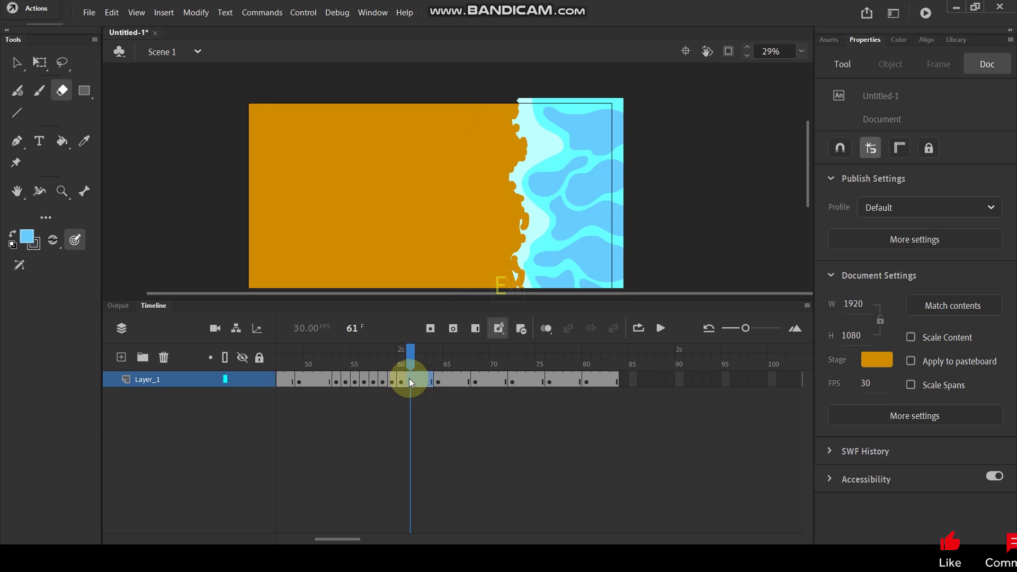
right_click(409, 378)
click(450, 110)
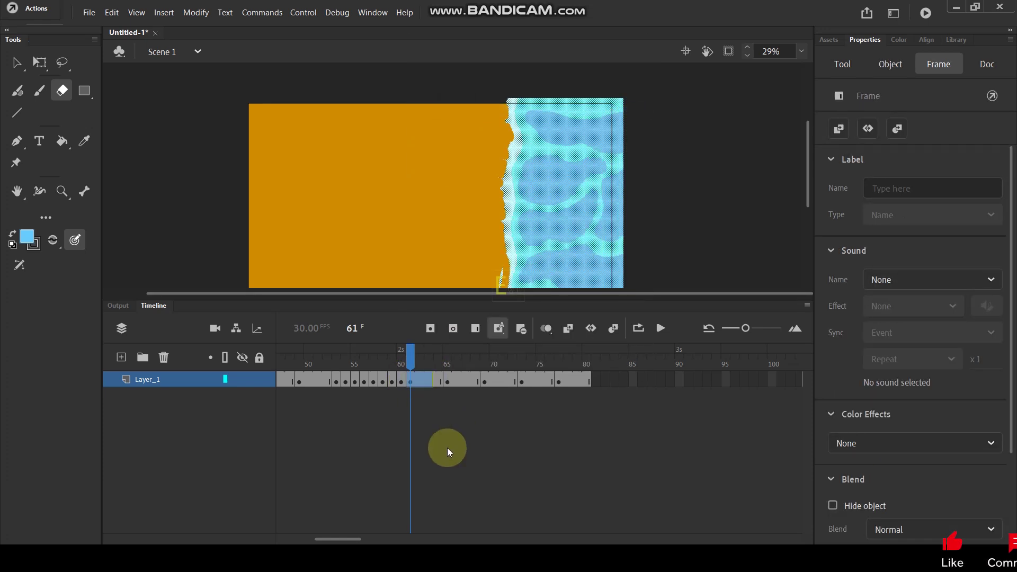
click(447, 447)
click(420, 381)
right_click(420, 381)
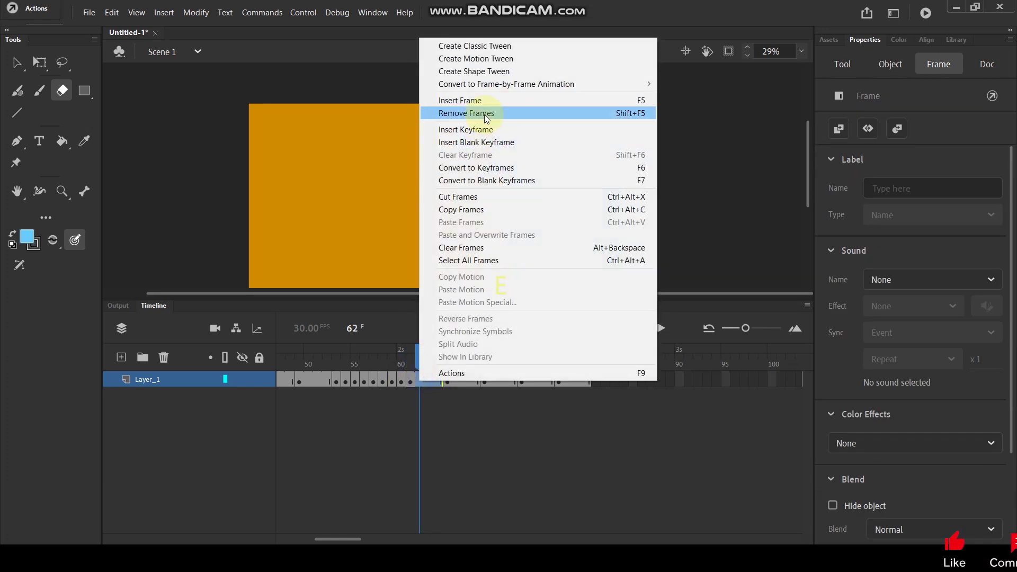
click(457, 111)
Remove the extra held frames after the duplicated keyframes at frames 62 and 63, leaving one frame for each drawing.
click(463, 455)
click(428, 381)
right_click(428, 380)
click(462, 116)
click(465, 447)
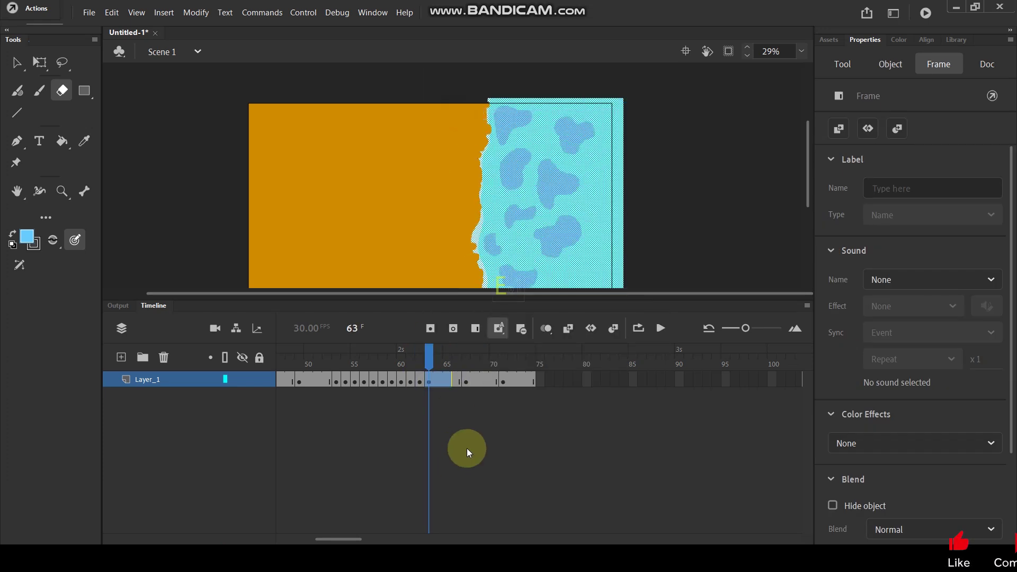
drag(458, 382, 436, 379)
right_click(436, 379)
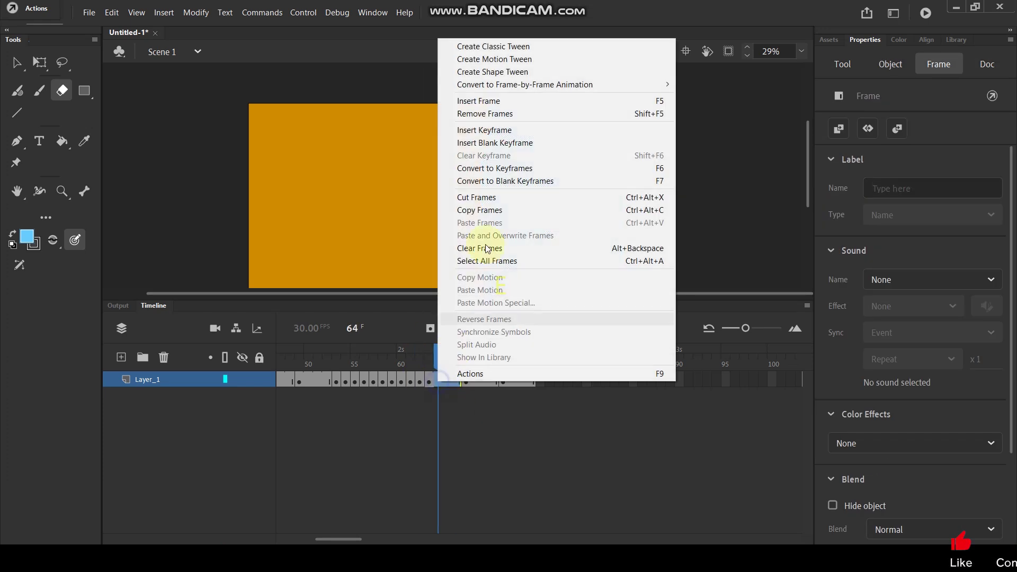
click(450, 109)
Remove the extra held frames after the duplicated keyframes at frames 64 and 65, leaving one frame for each drawing.
click(473, 415)
click(447, 380)
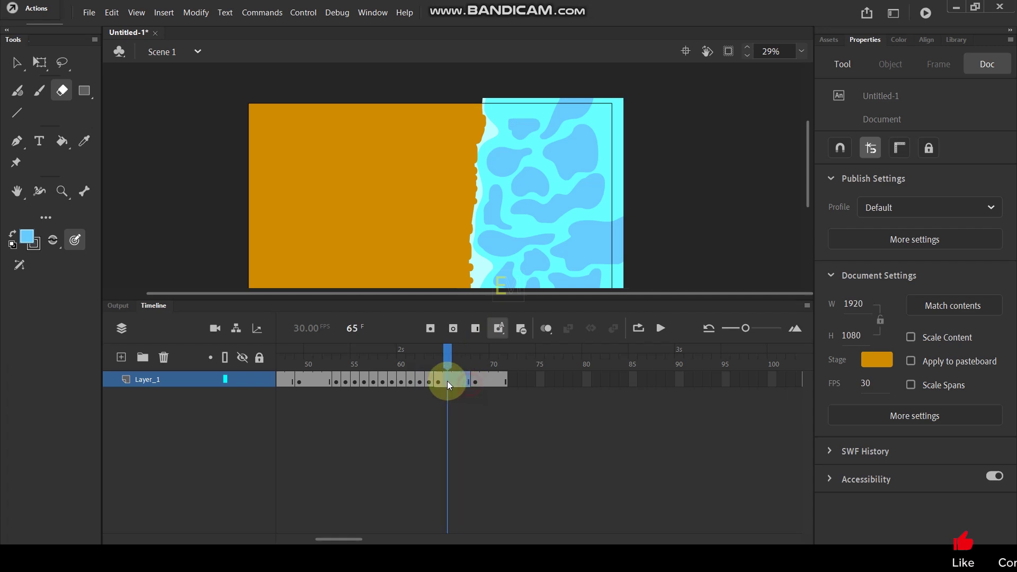
right_click(447, 380)
click(519, 114)
click(475, 446)
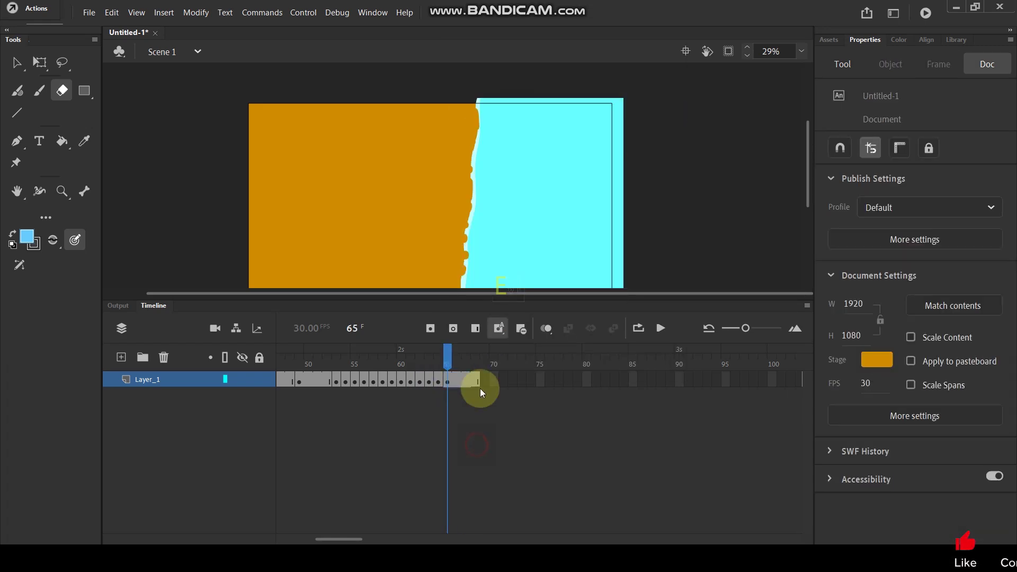
click(455, 386)
right_click(456, 386)
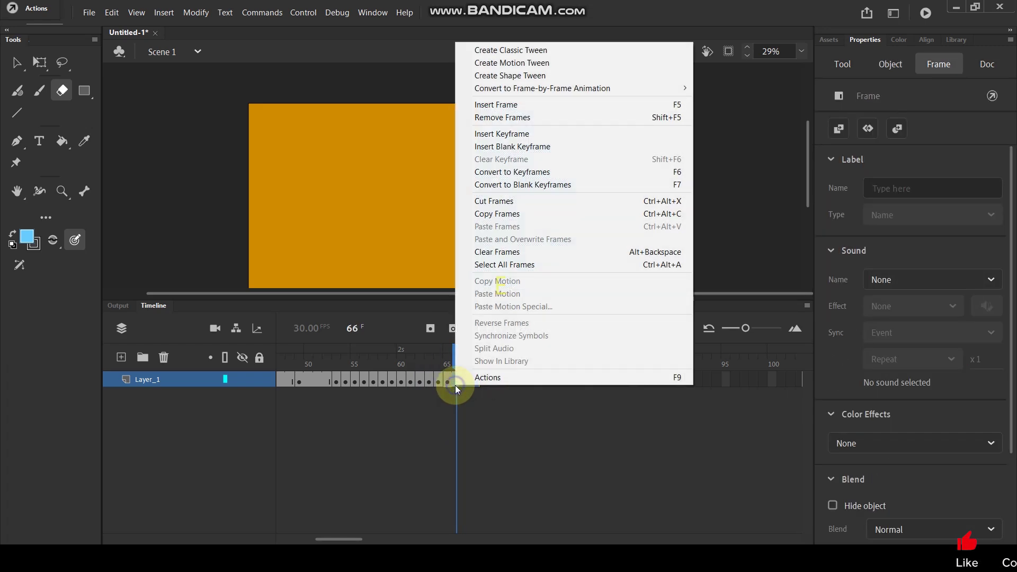
click(525, 118)
Extend each duplicated drawing to two frames, starting at frame 53 and continuing through the keyframe at frame 61.
click(336, 381)
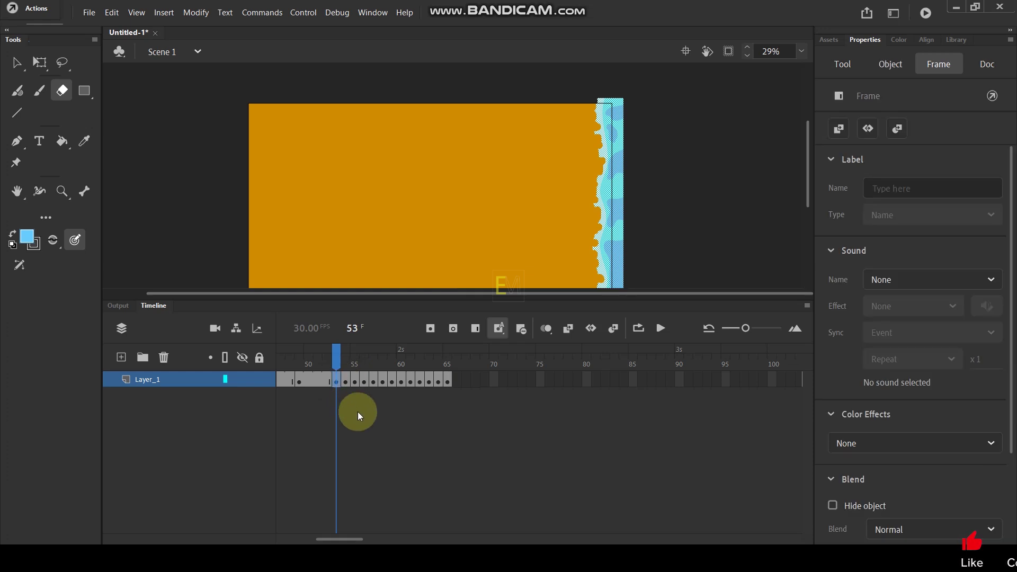
key(F5)
key(F5)
key(F5)
key(F5)
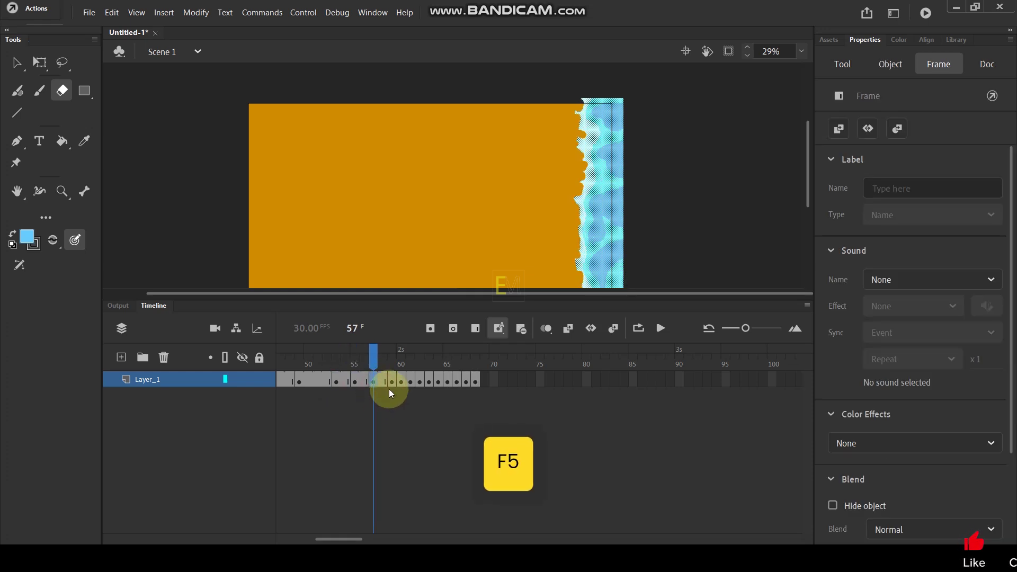
key(F5)
key(F5)
key(F5)
key(F5)
key(F5)
key(F5)
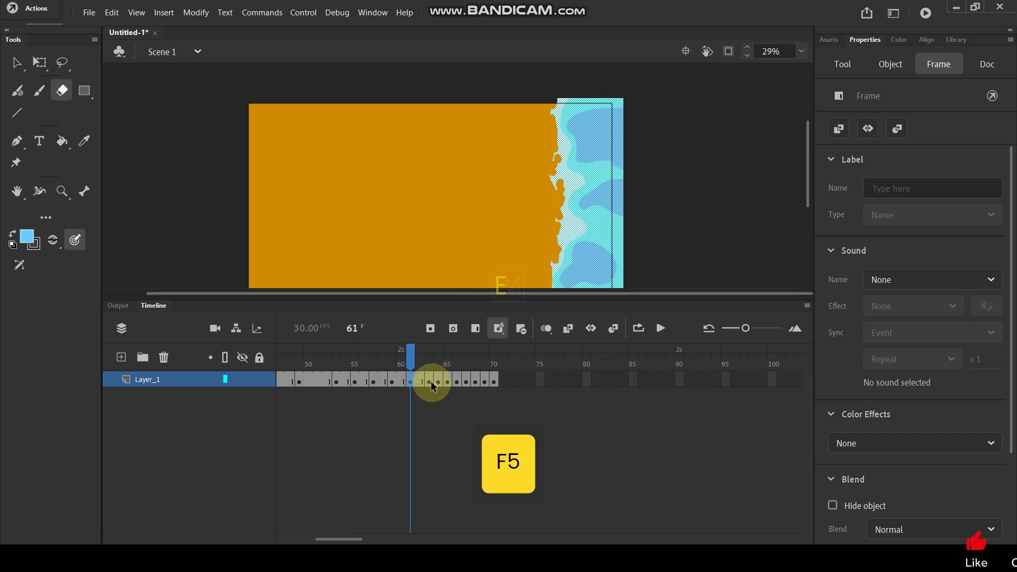
Extend the remaining duplicated drawings to two frames each, through the keyframe at frame 75.
click(451, 380)
click(466, 381)
key(F5)
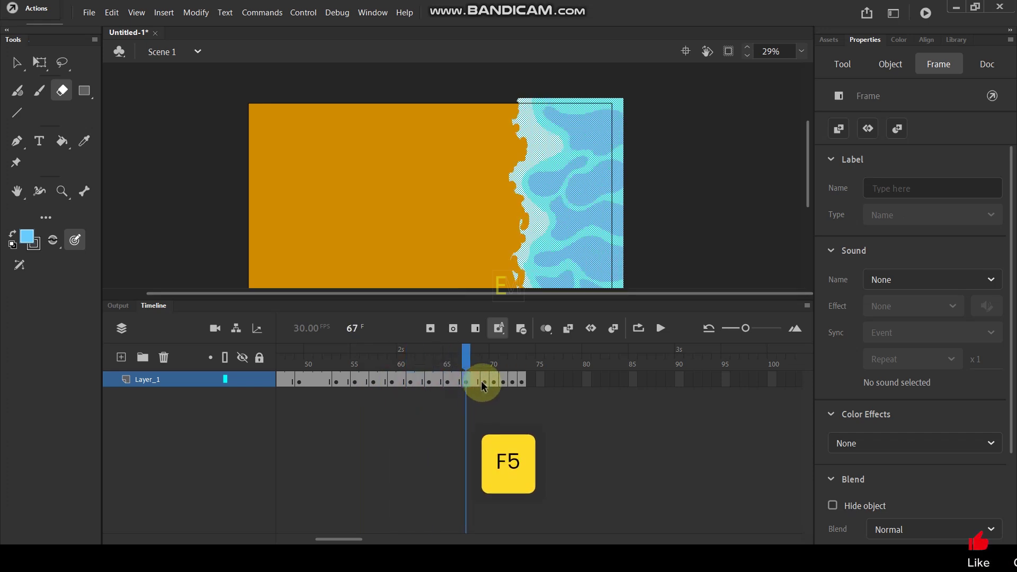
click(487, 381)
click(504, 382)
key(F5)
click(522, 381)
key(F5)
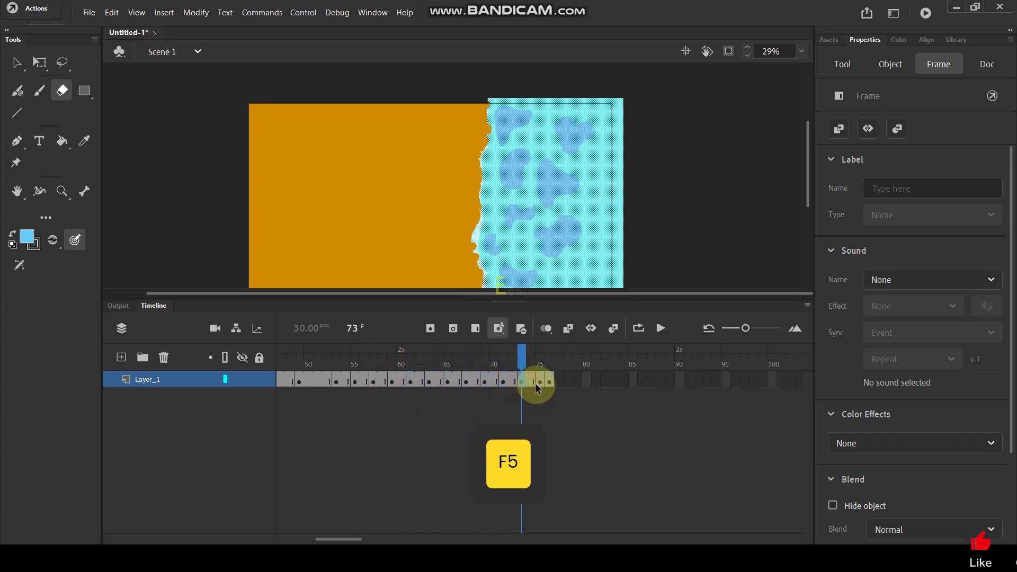
click(540, 381)
click(593, 411)
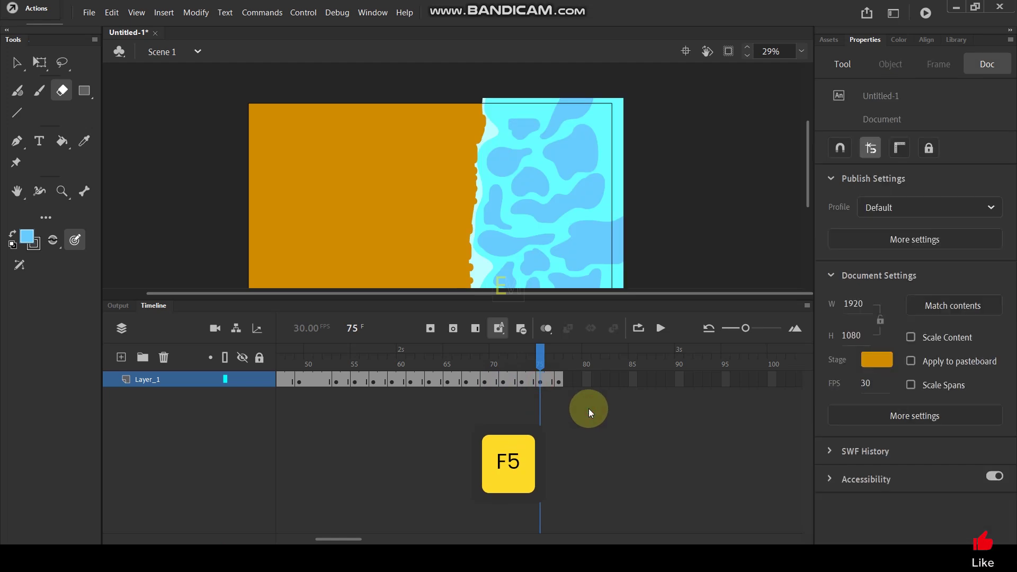
Reverse the order of the duplicated frames from frame 53 to the end of the animation.
drag(572, 387, 333, 386)
right_click(338, 383)
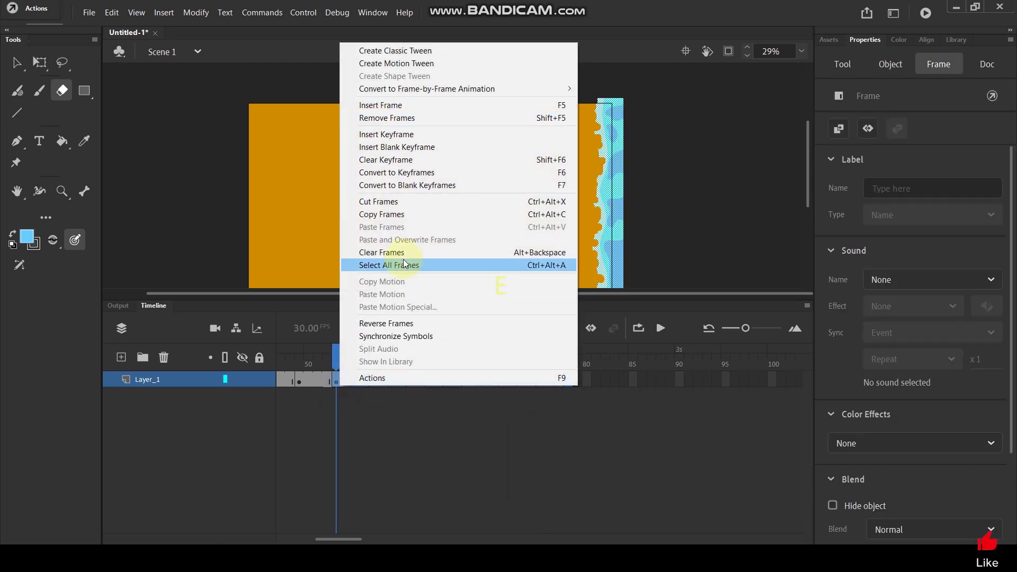
click(383, 324)
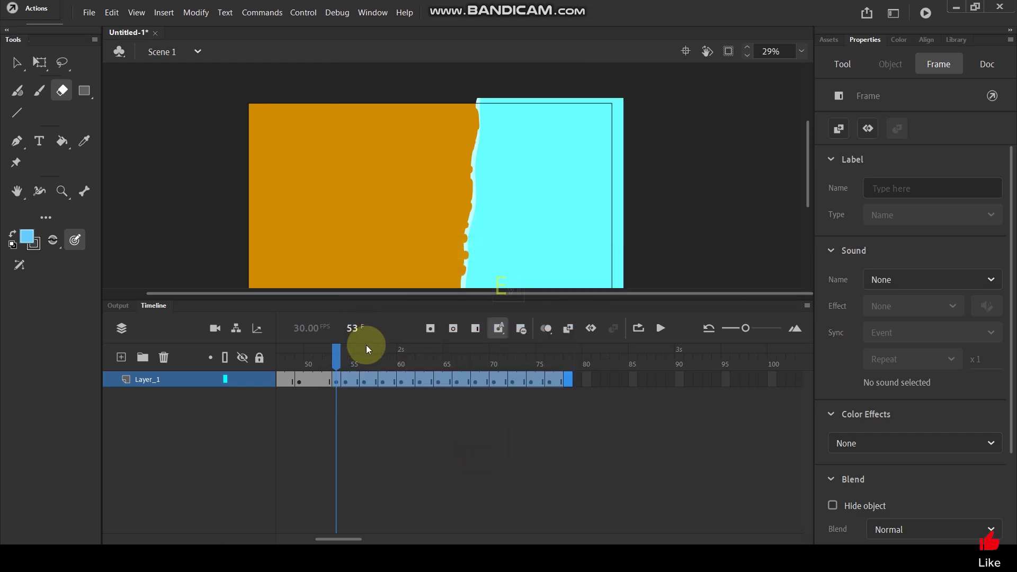
drag(340, 372, 760, 407)
click(633, 437)
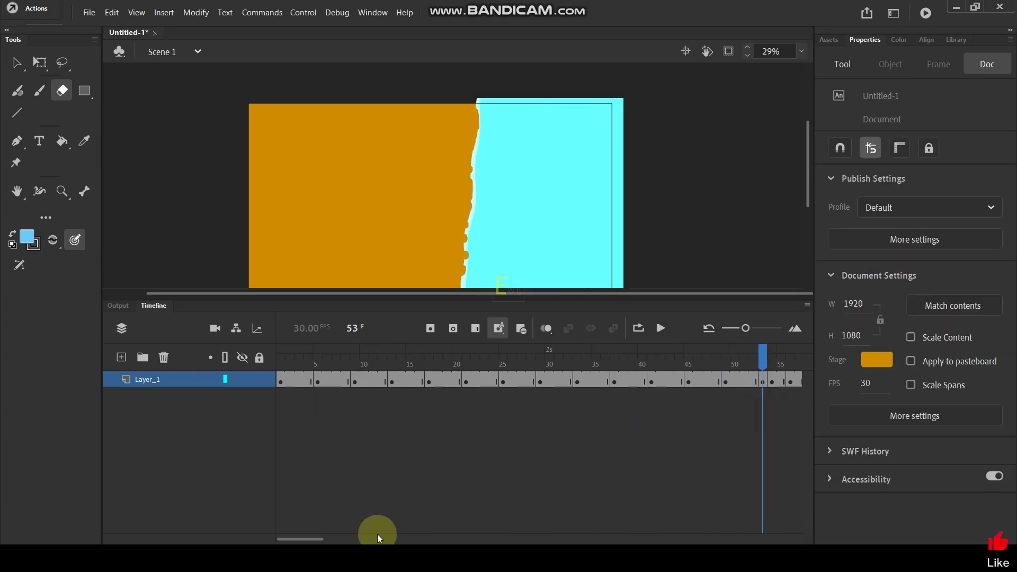
Add a new layer above Layer_1 and insert a blank keyframe on it at frame 49.
drag(319, 540, 344, 540)
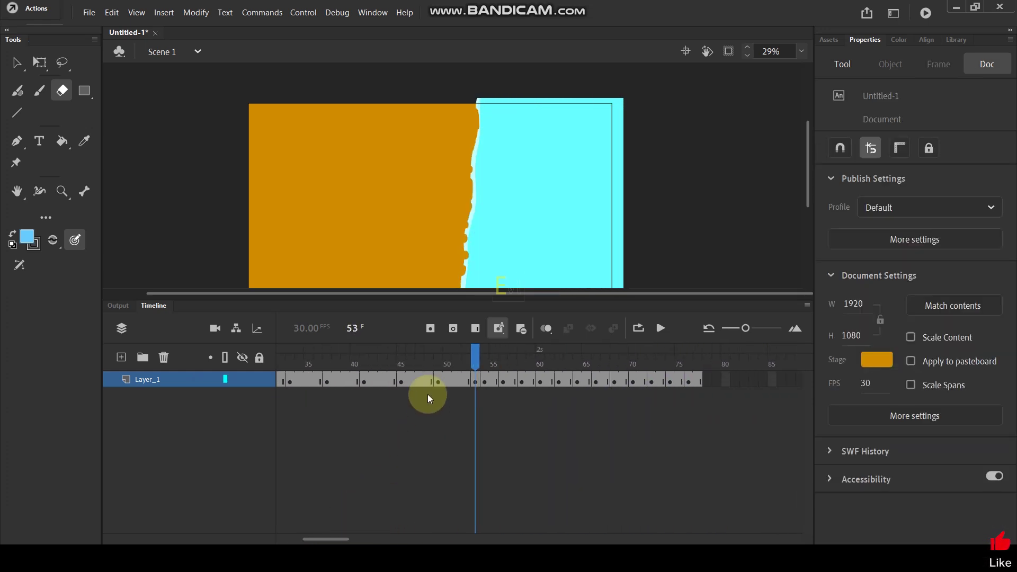
drag(447, 365, 438, 366)
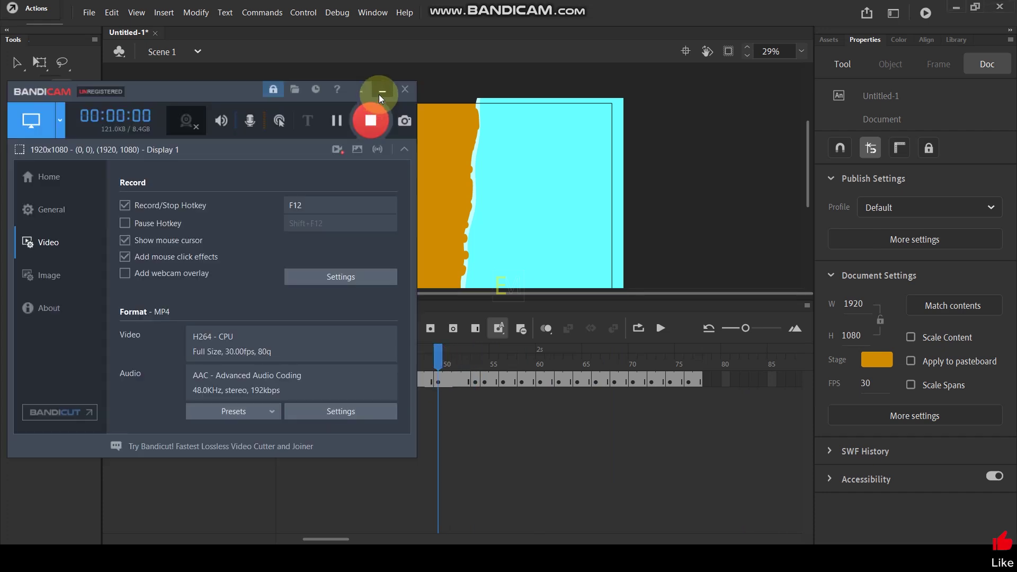
click(379, 94)
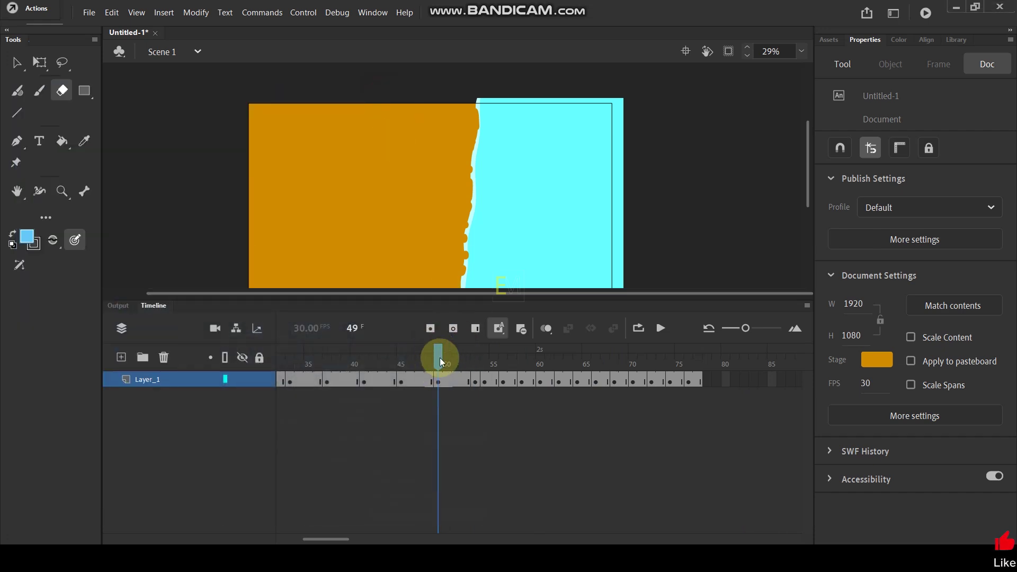
click(121, 358)
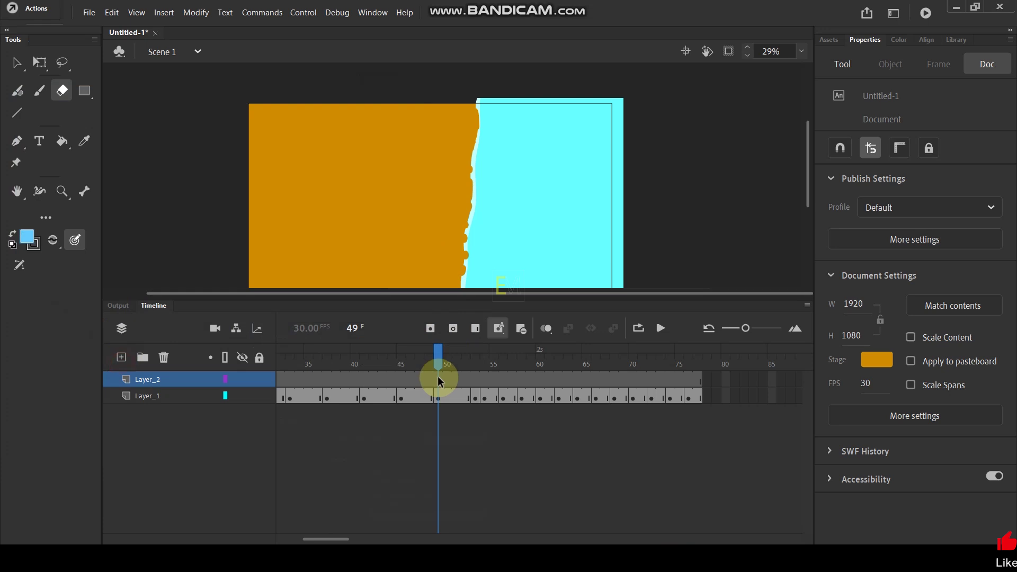
click(441, 382)
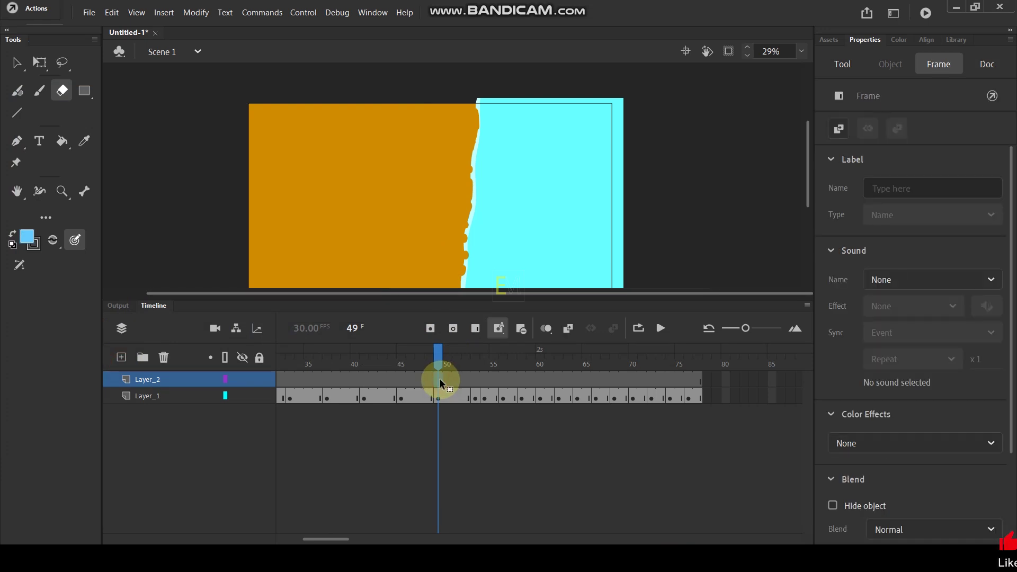
key(F7)
Insert keyframes on every frame from 50 to 79 of Layer_2 and lock Layer_1.
drag(715, 382, 453, 390)
right_click(448, 388)
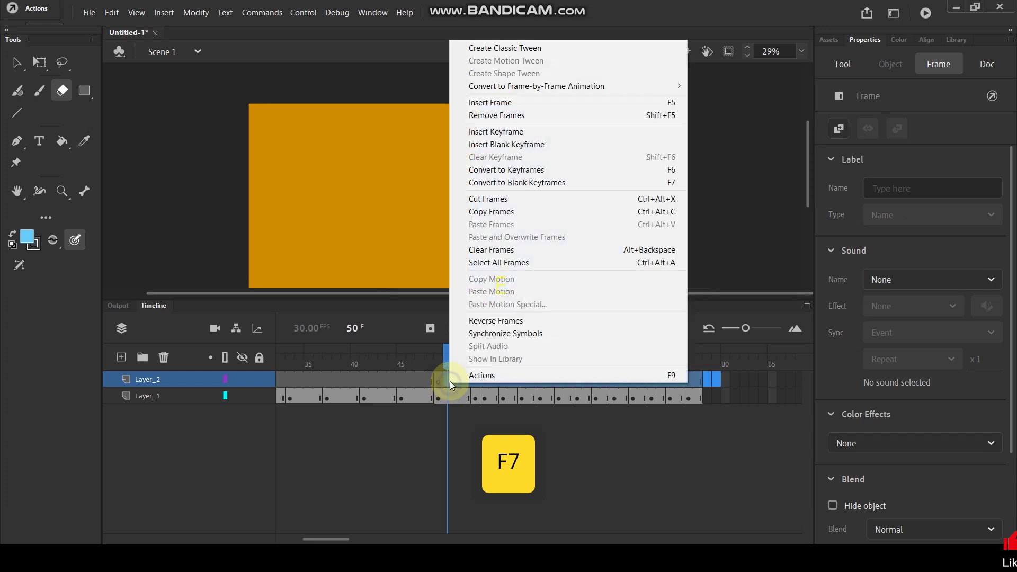
click(479, 130)
click(259, 399)
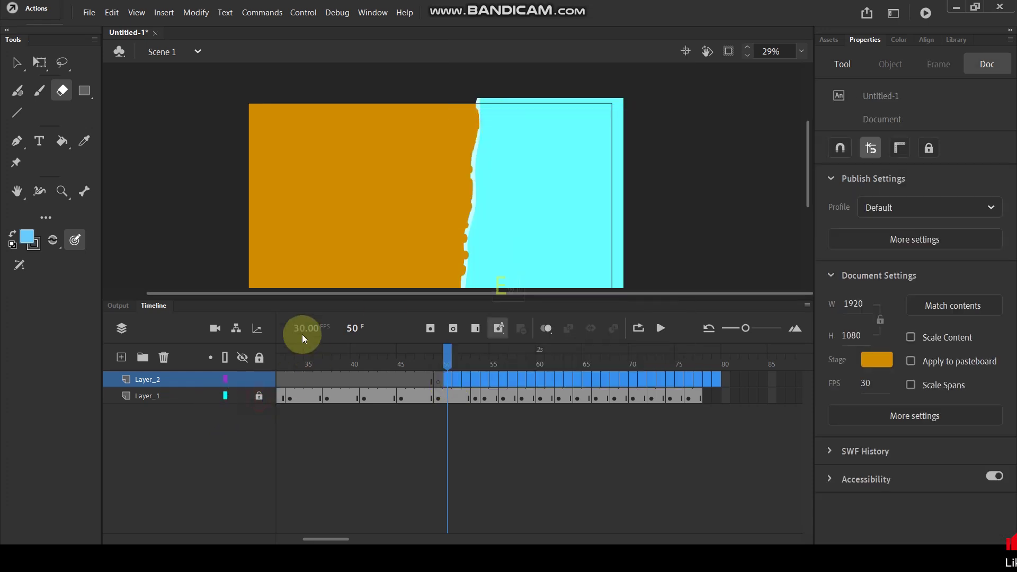
Draw a wavy Paint Brush outline at frame 50 just inside the liquid's leading edge, closing it with straight lines beyond the stage's right side.
click(37, 101)
key(y)
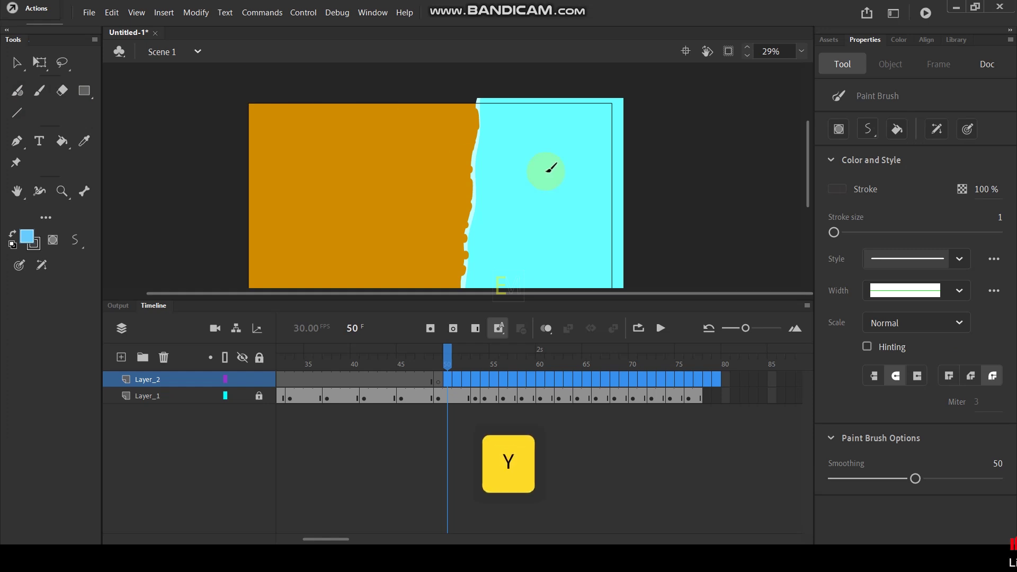
ctrl+scroll(493, 129, down, 2)
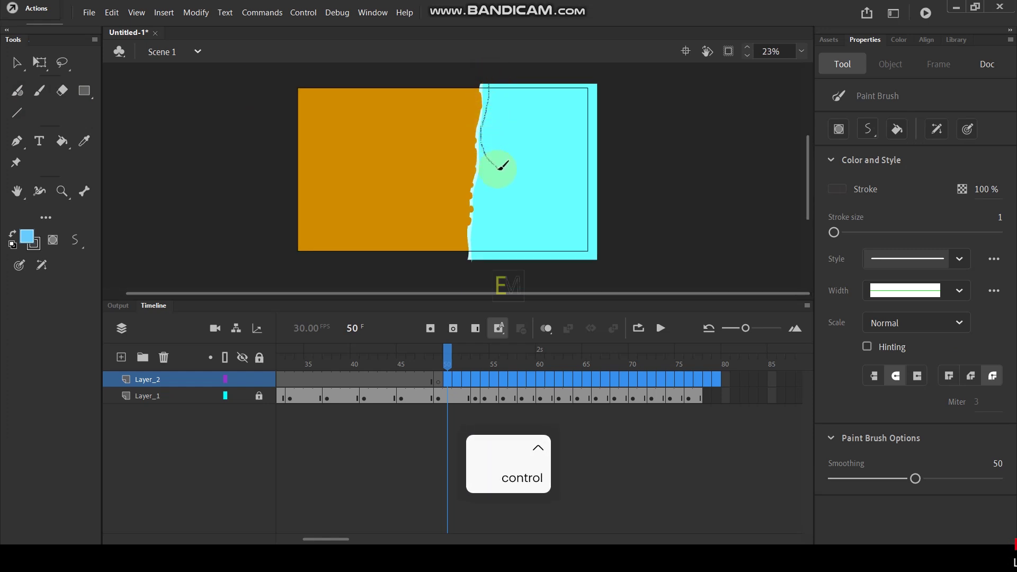
drag(479, 203, 480, 238)
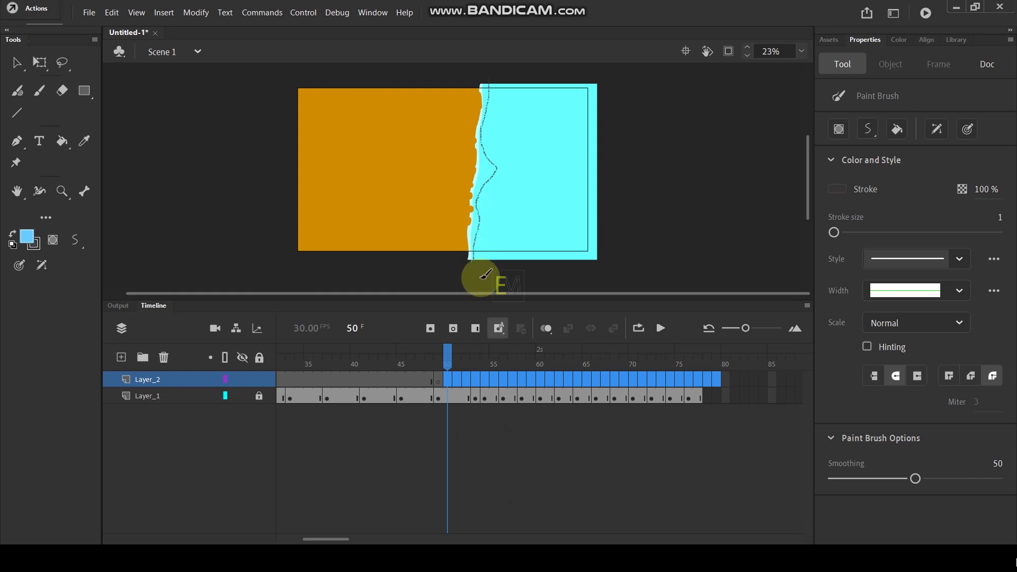
key(shift)
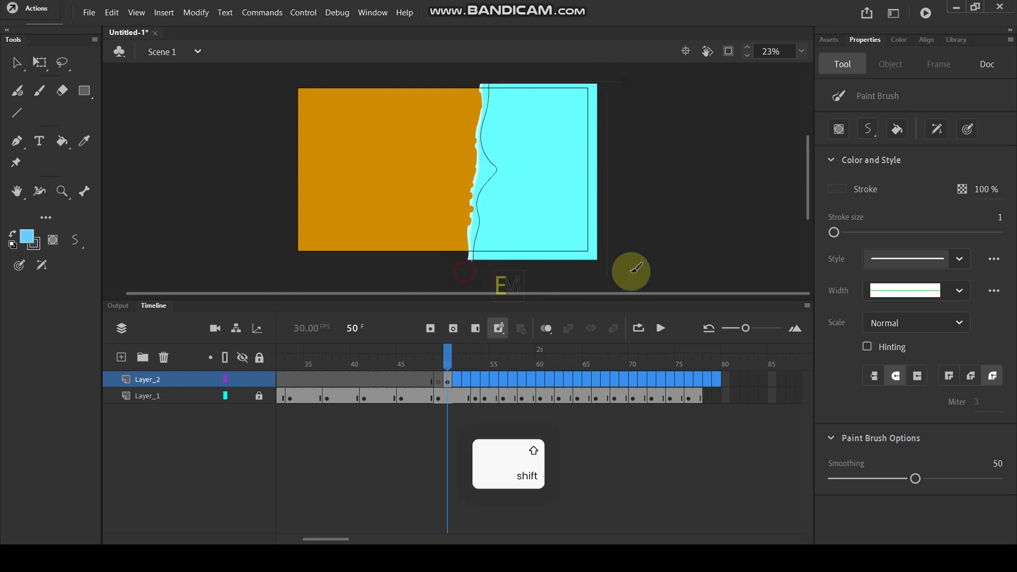
Sample the orange stage colour, darken it to brown 996701, and fill the wavy outline with it.
key(i)
click(427, 211)
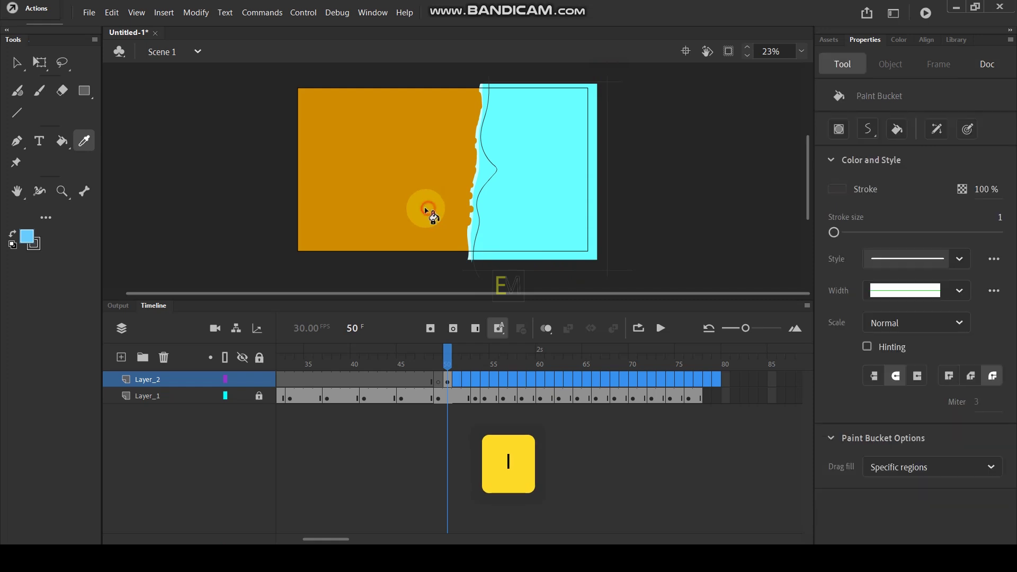
click(24, 236)
click(271, 261)
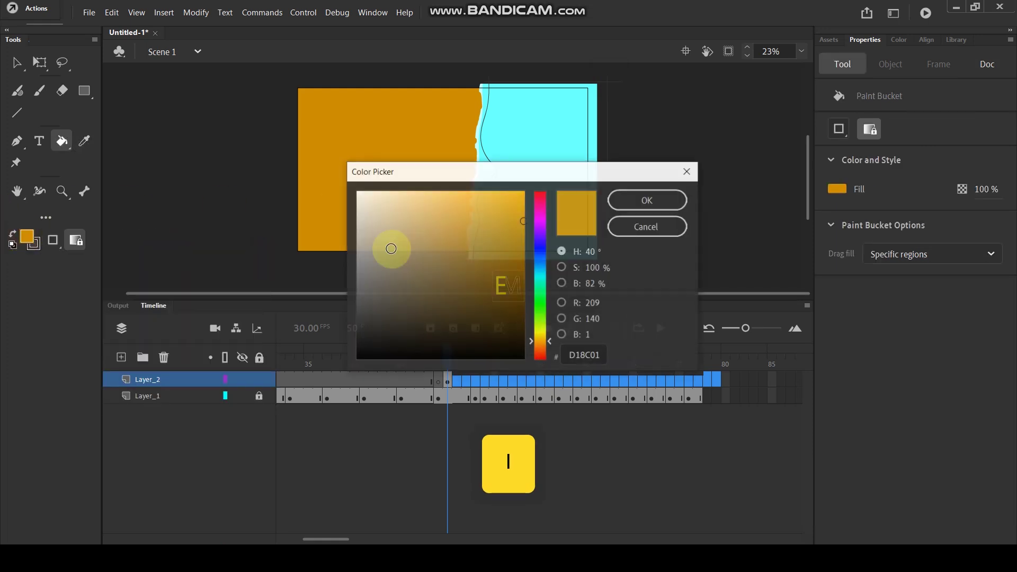
drag(520, 224, 523, 257)
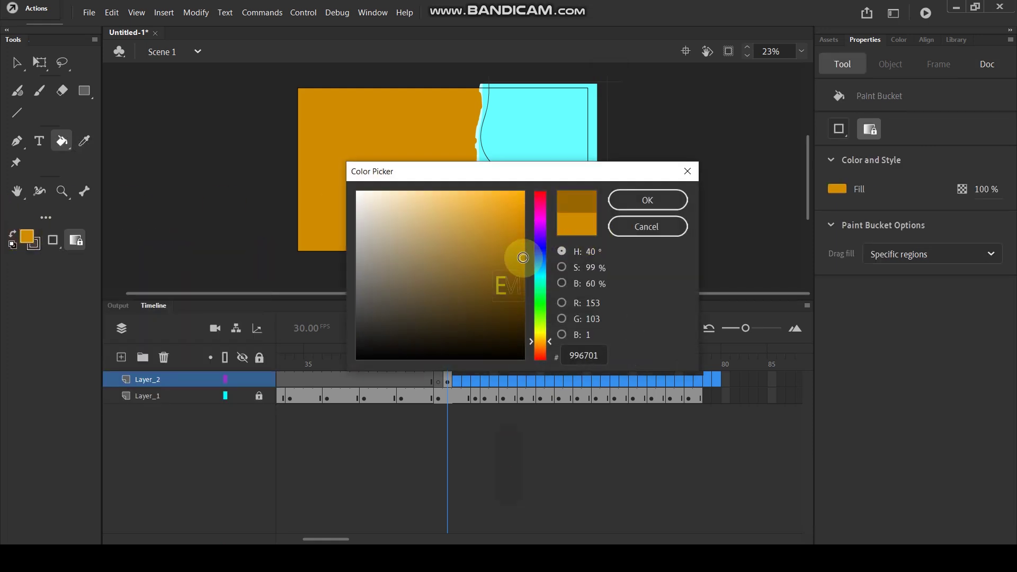
click(647, 201)
click(563, 176)
Delete the outline stroke around the brown shape, and select frame 77 of Layer_2.
click(21, 62)
click(464, 149)
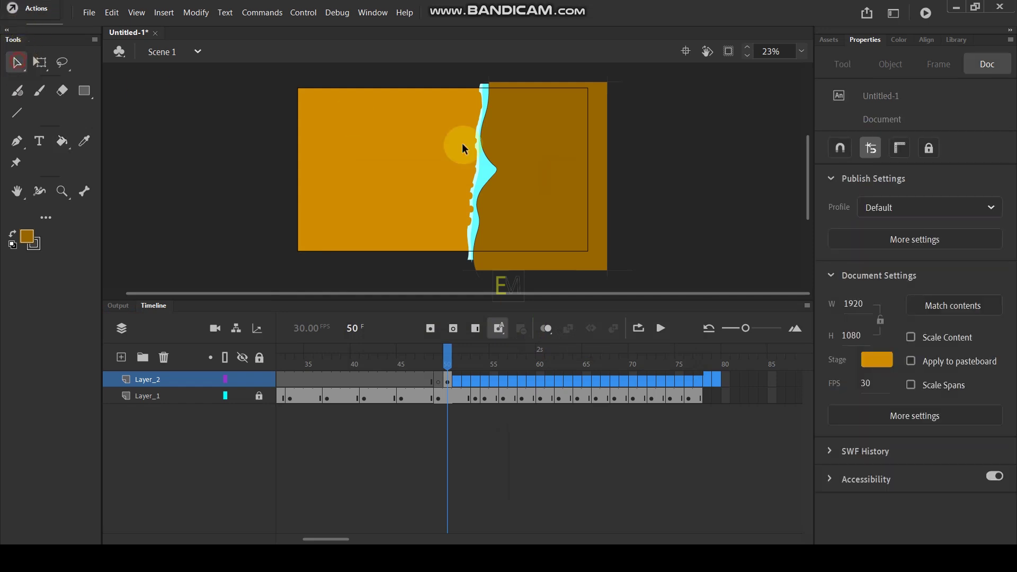
click(489, 162)
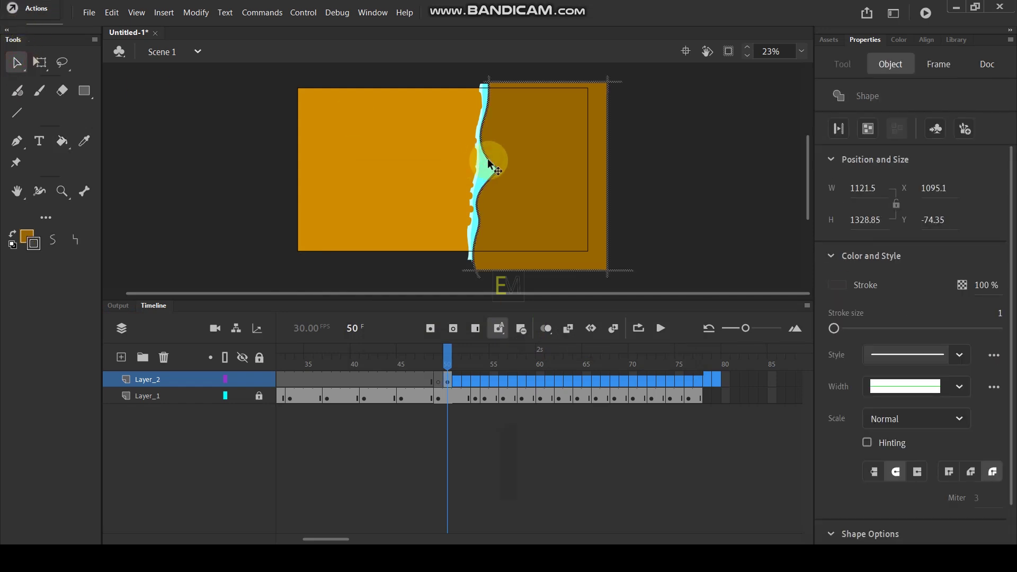
key(Delete)
click(542, 192)
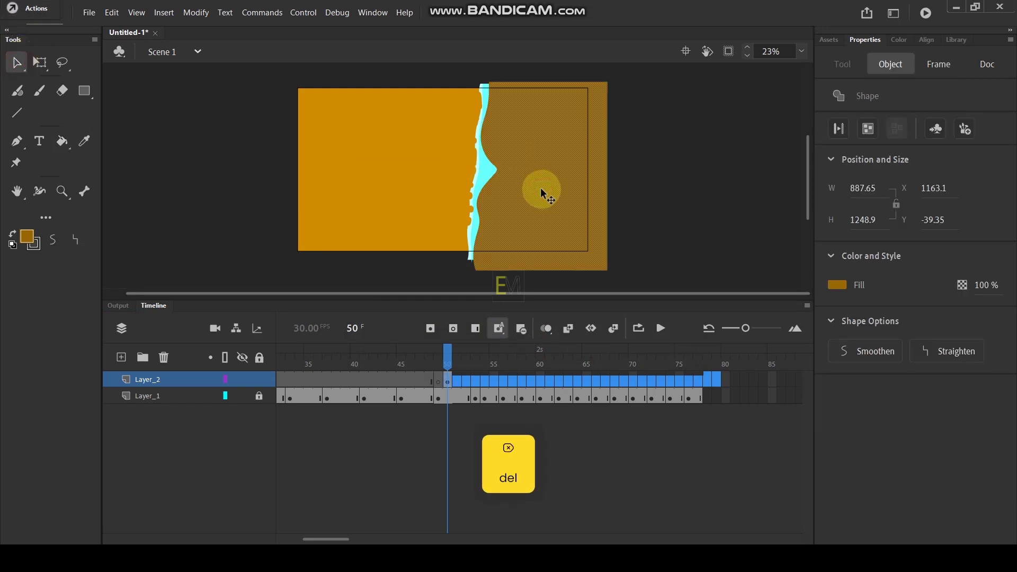
click(700, 381)
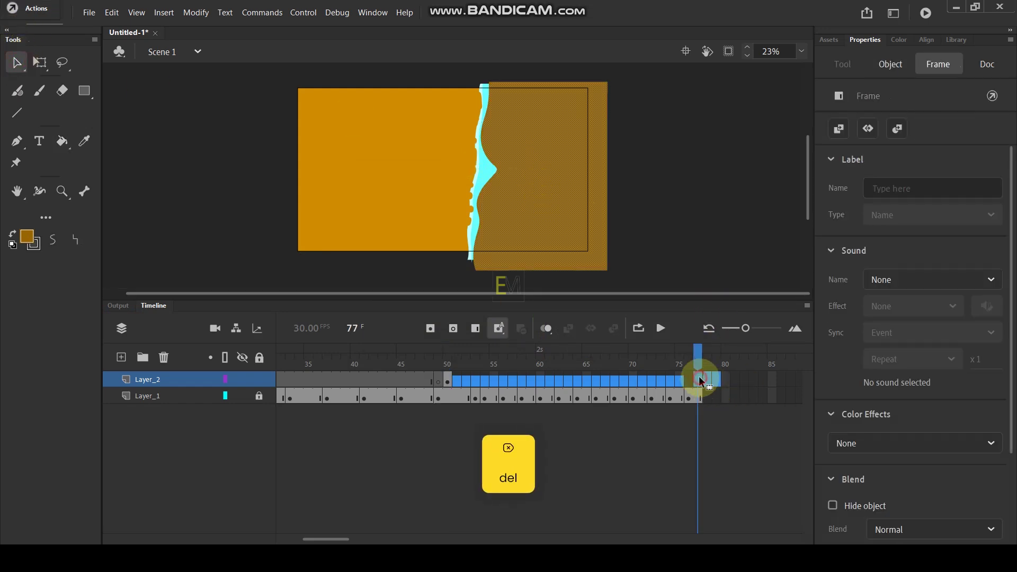
Insert a keyframe at frame 77 of Layer_2, and make the brown shape's fill at frame 50 fully transparent.
click(710, 454)
key(F6)
click(645, 453)
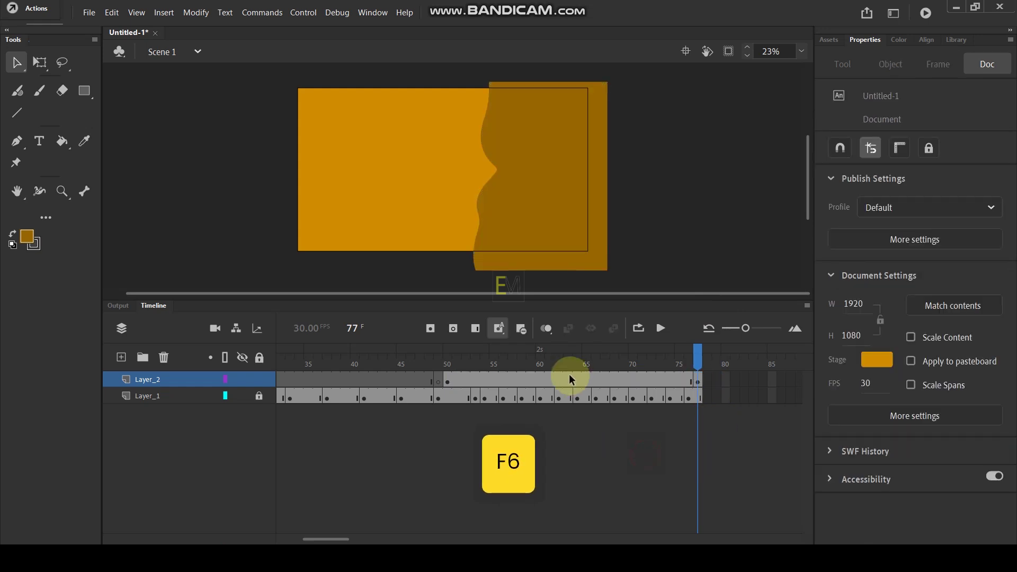
click(447, 381)
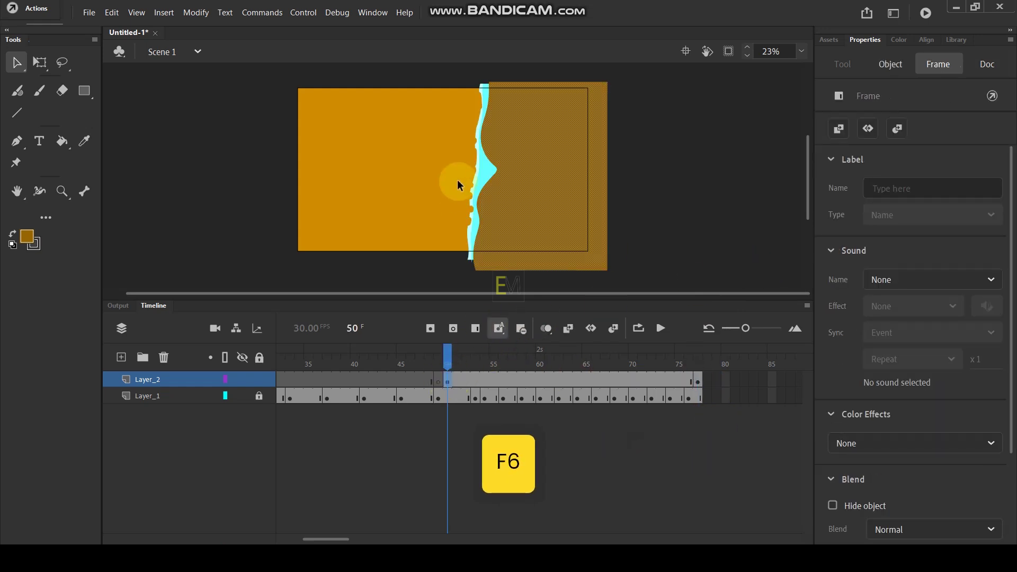
click(563, 193)
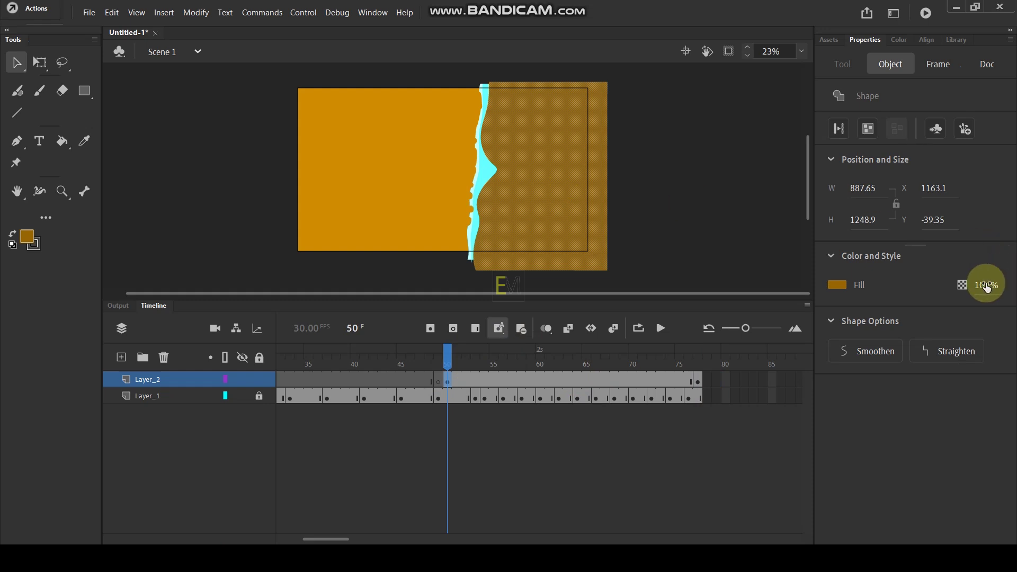
click(647, 470)
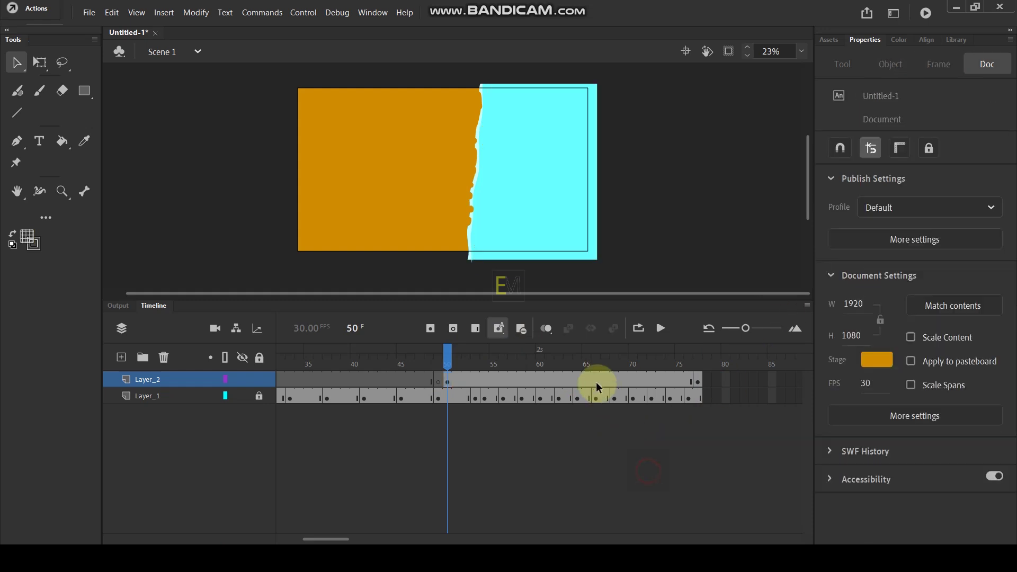
Create a shape tween between frames 50 and 77 of Layer_2 and scrub through it.
click(568, 380)
right_click(567, 380)
click(625, 66)
drag(567, 374, 688, 372)
click(478, 412)
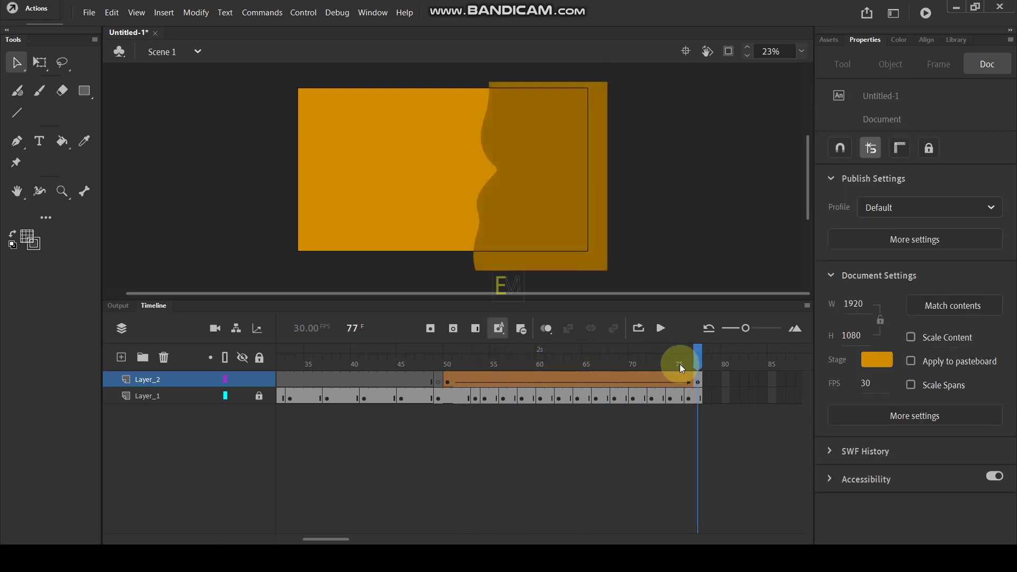
Insert a blank keyframe at frame 78 of Layer_1, and stretch Layer_2's shape tween by moving its end keyframe to frame 120.
click(706, 397)
key(F7)
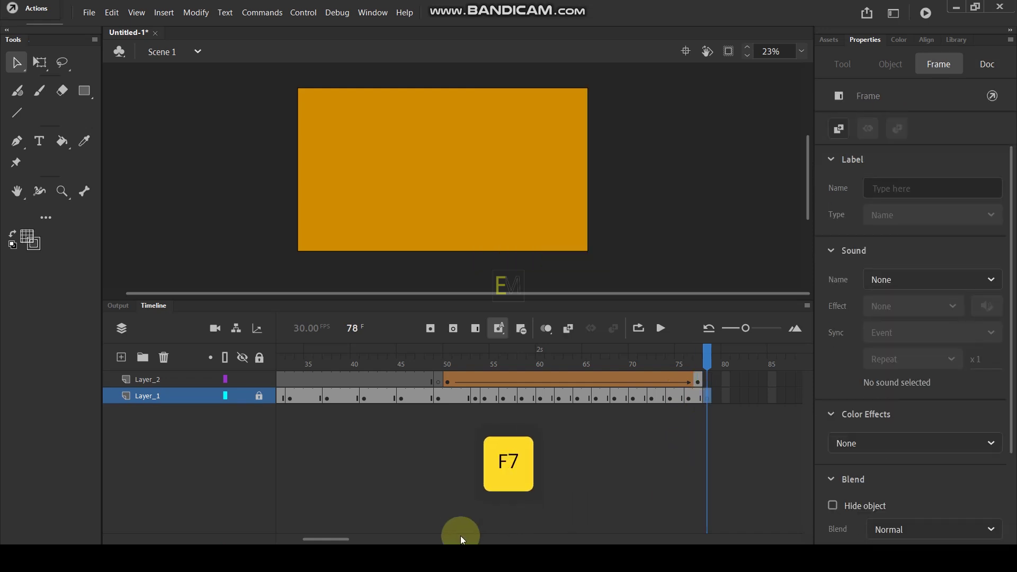
drag(343, 541, 378, 541)
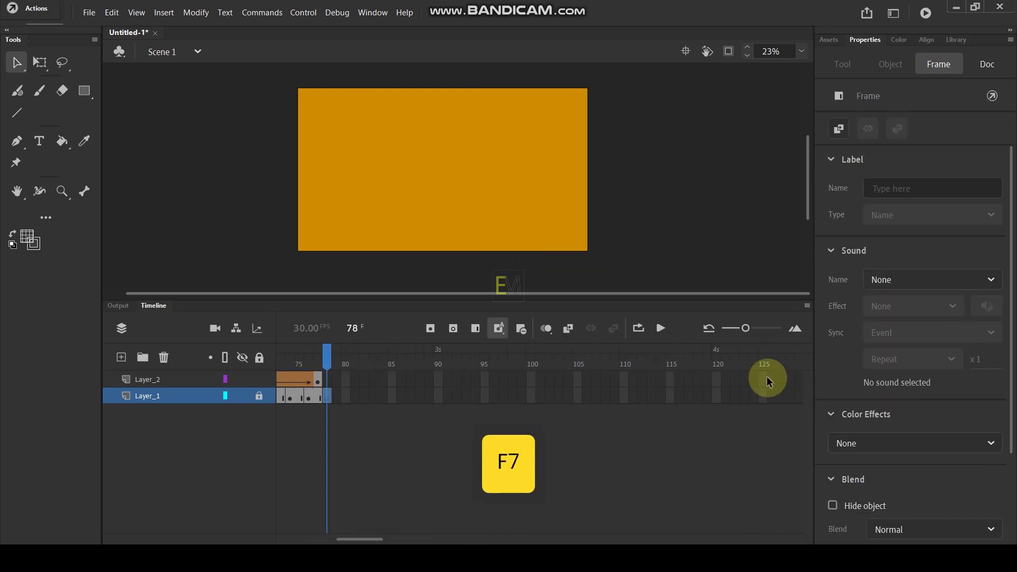
click(720, 379)
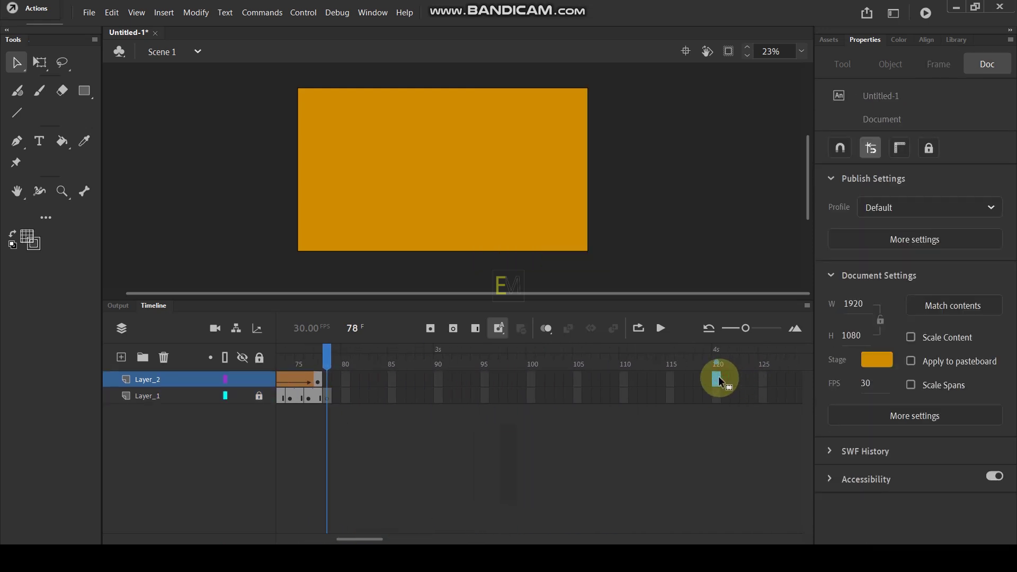
key(F5)
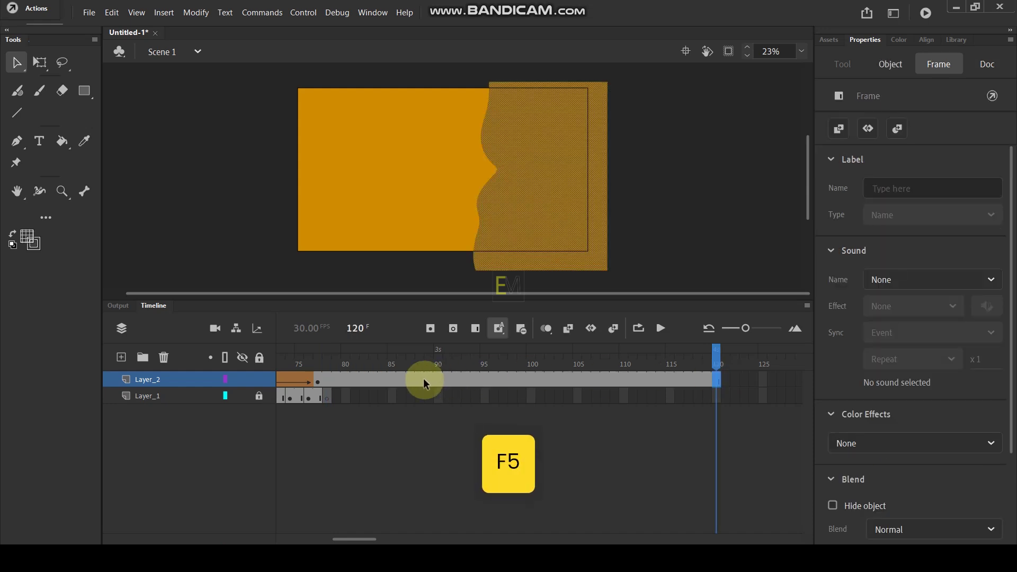
drag(316, 384, 717, 380)
drag(499, 362, 734, 379)
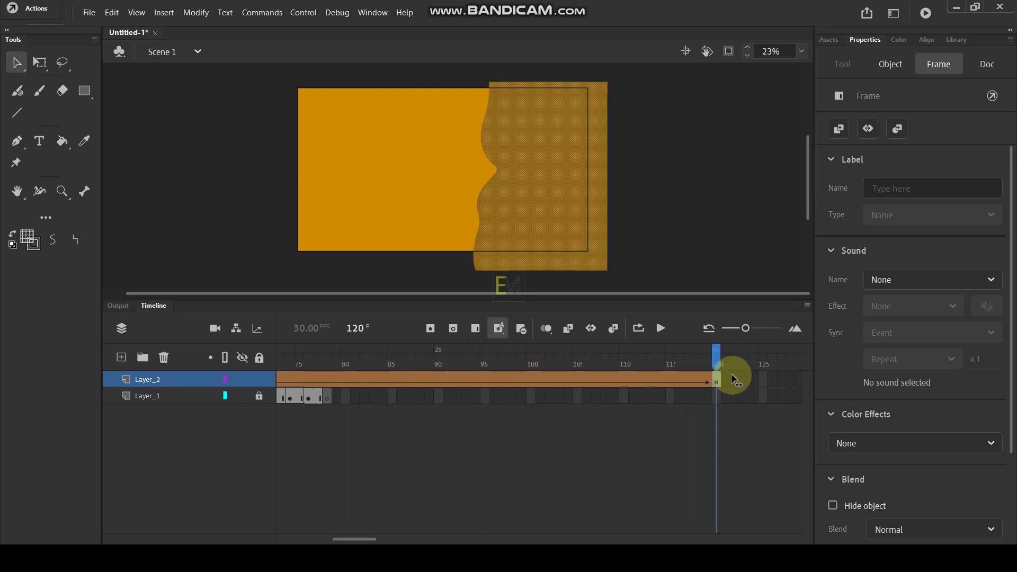
Move Layer_1 above Layer_2 in the layer stack.
click(644, 421)
click(148, 397)
drag(166, 396, 167, 377)
click(287, 469)
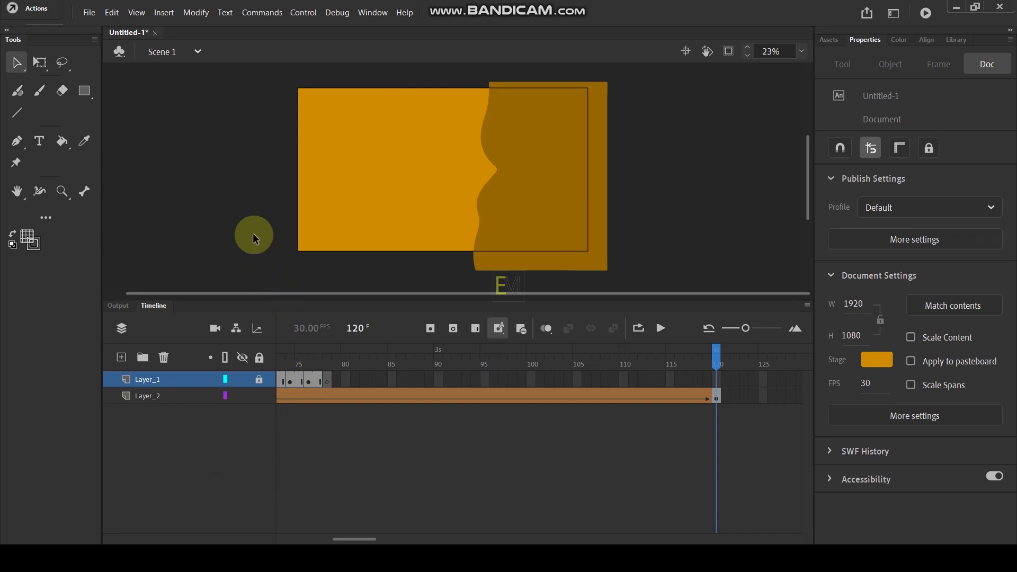
Test the movie to preview the liquid transition together with the tweened brown shape.
key(ctrl+Return)
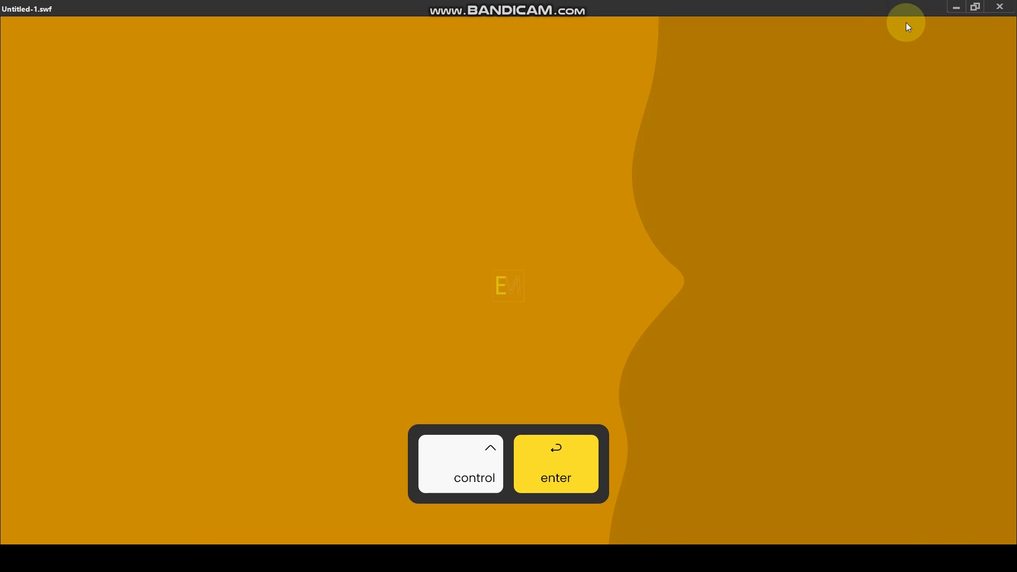
click(975, 8)
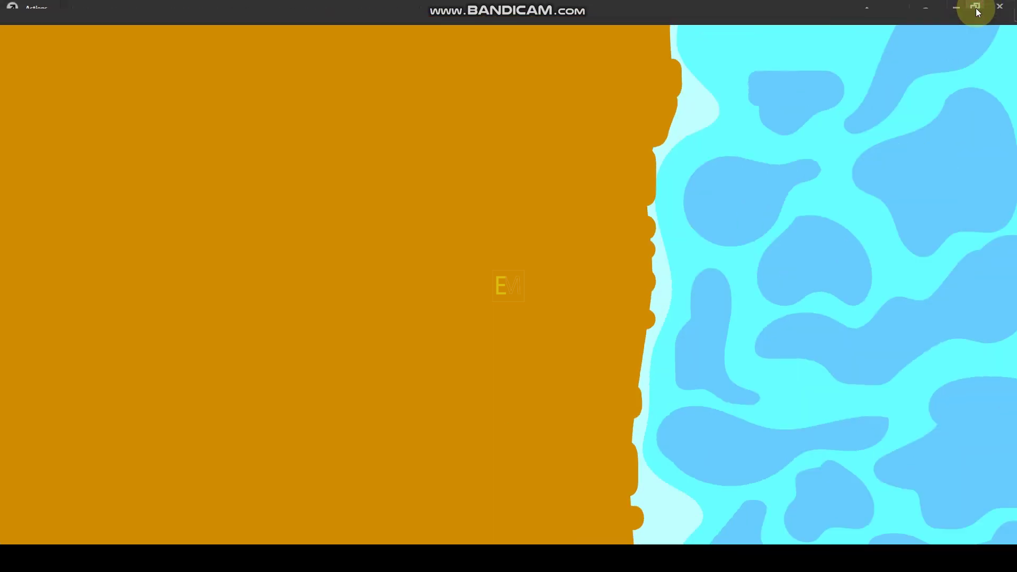